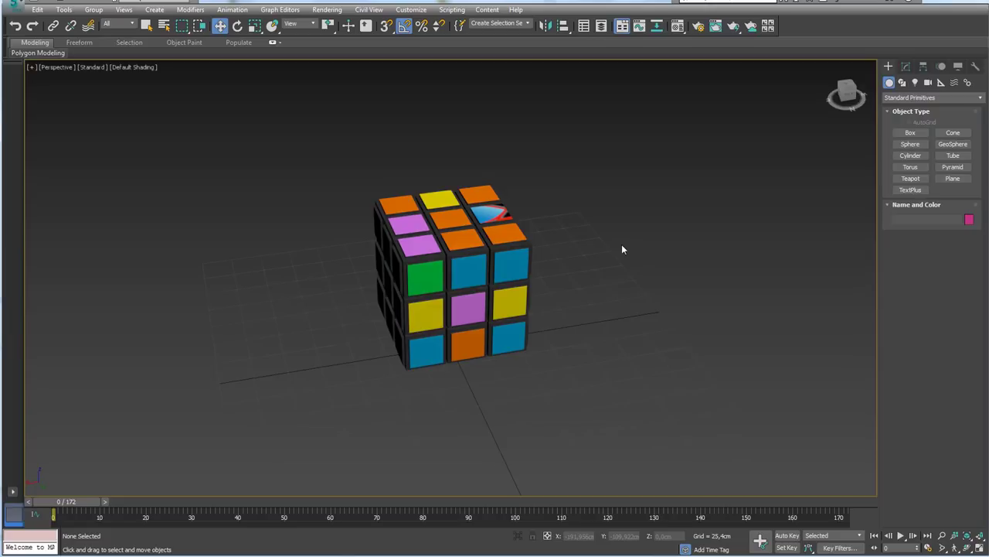
Pull two corner cubelets and the yellow edge cubelet out of the cube, undoing each move.
left_click(420, 263)
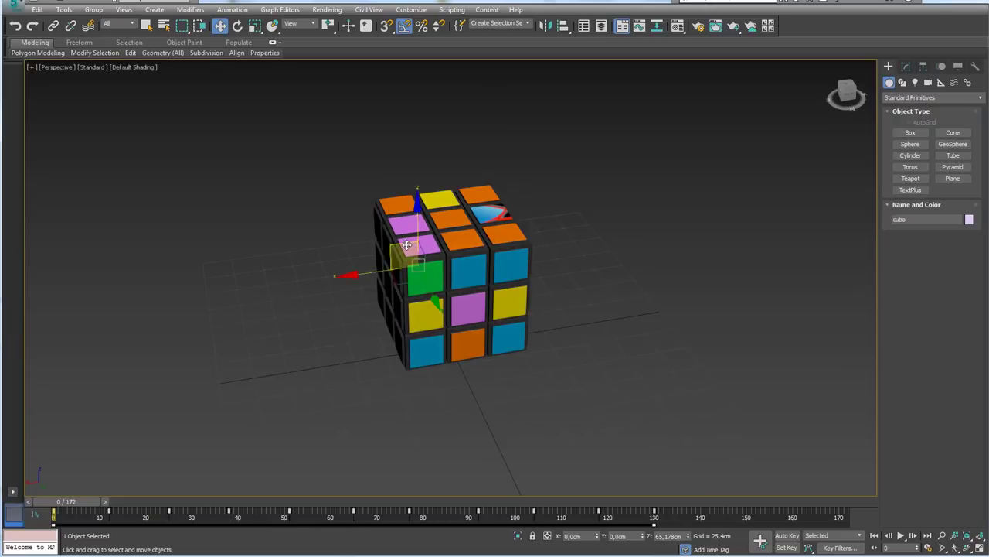
left_click_drag(406, 245, 382, 288)
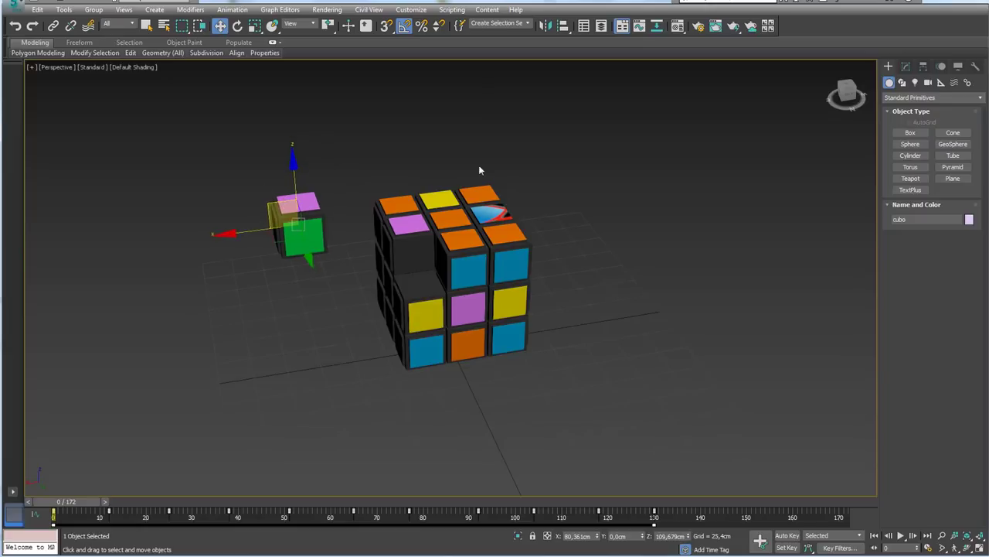
key("ctrl+z")
left_click(514, 251)
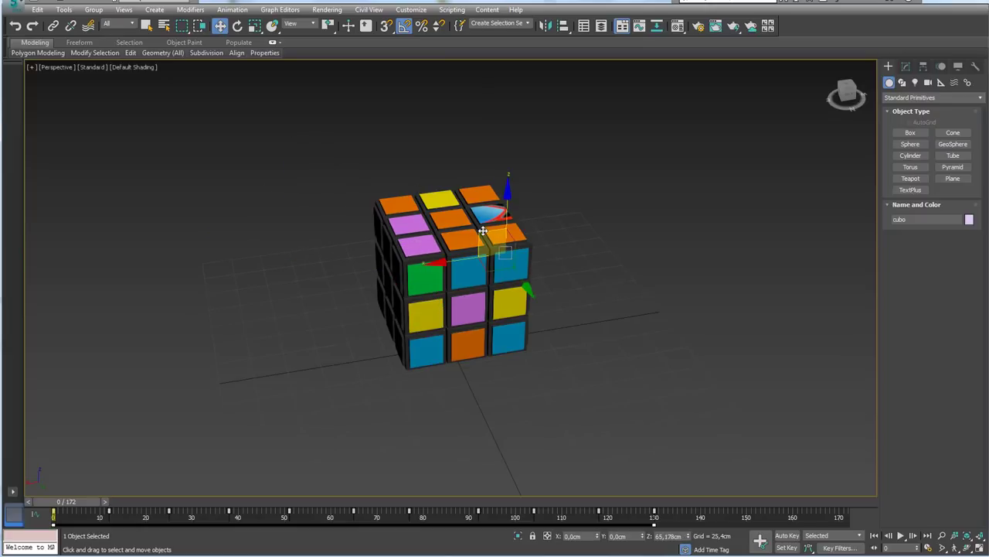
left_click_drag(483, 231, 568, 204)
key("ctrl+z")
left_click(433, 201)
left_click_drag(432, 201, 503, 122)
key("ctrl+z")
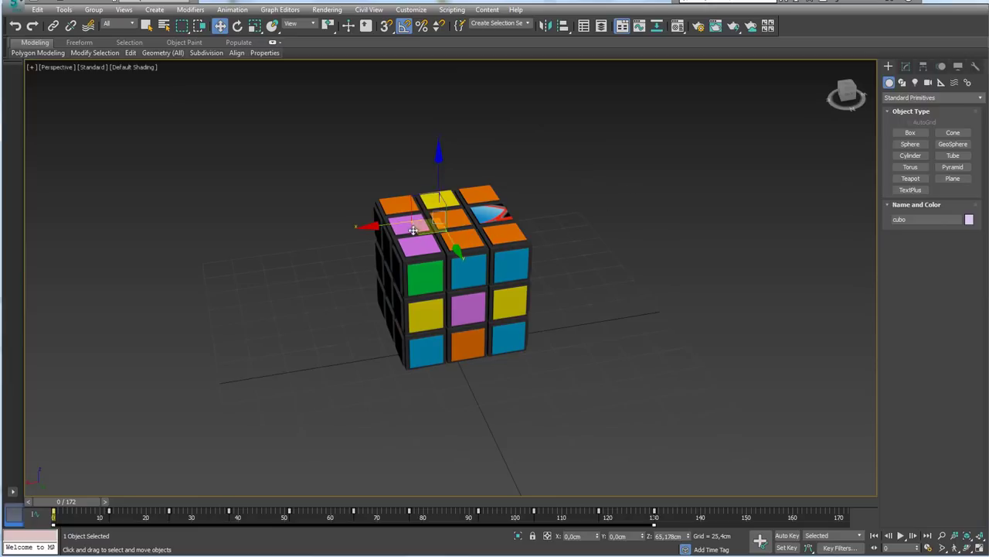
Draw emphasis strokes around the cube's top layer and left slice, then clear them.
mouse_move(414, 262)
left_mouse_down()
mouse_move(488, 266)
mouse_move(512, 210)
mouse_move(423, 196)
mouse_move(391, 218)
mouse_move(406, 216)
left_mouse_up()
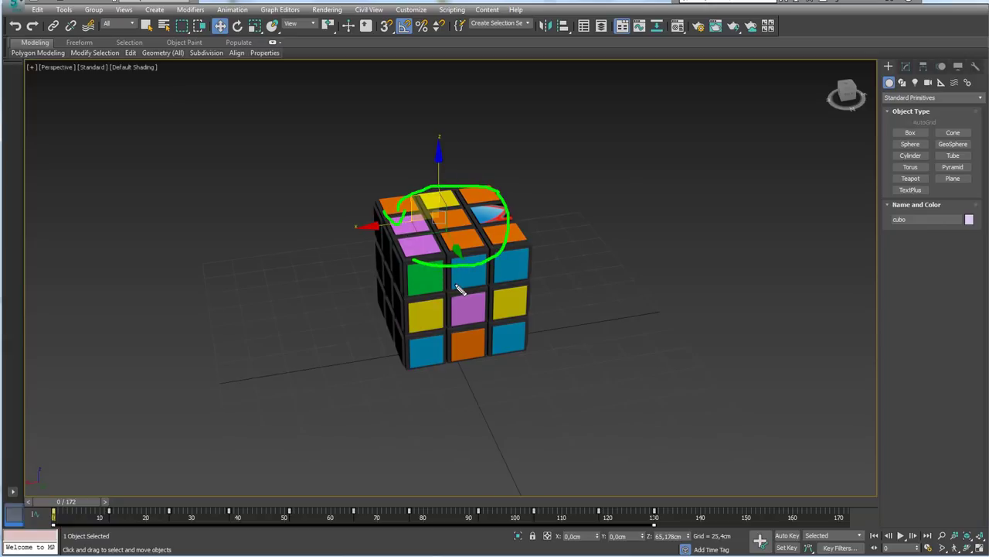
mouse_move(380, 206)
left_mouse_down()
mouse_move(377, 263)
mouse_move(403, 369)
mouse_move(421, 317)
mouse_move(394, 190)
mouse_move(391, 212)
left_mouse_up()
mouse_move(400, 263)
left_mouse_down()
mouse_move(439, 259)
mouse_move(418, 223)
mouse_move(385, 259)
mouse_move(396, 362)
mouse_move(431, 287)
mouse_move(424, 237)
left_mouse_up()
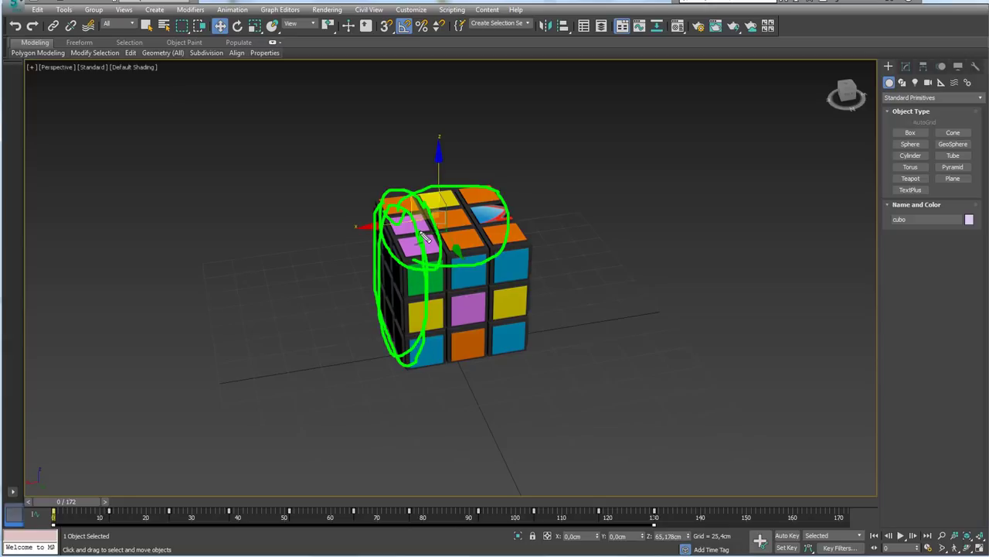
key("Escape")
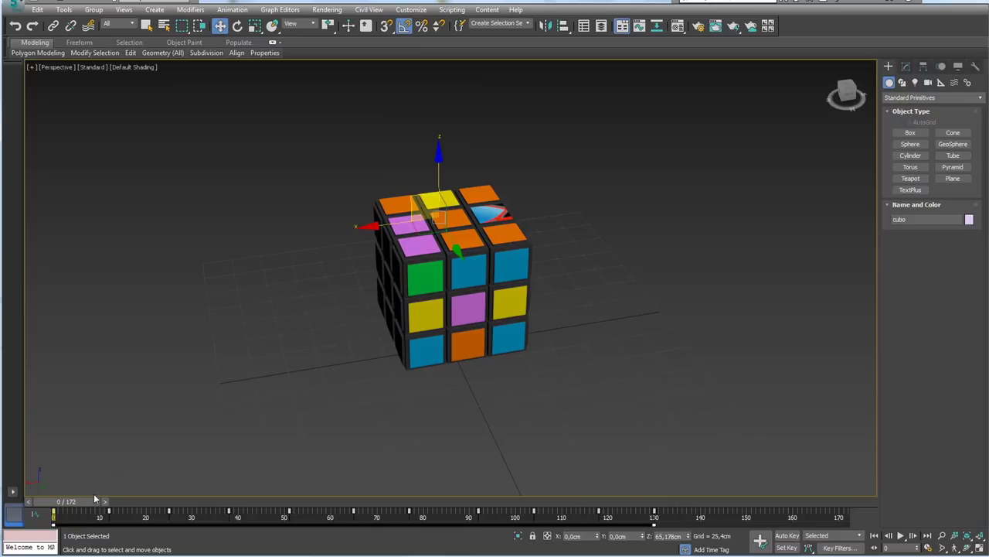
Scrub the slice-rotation animation through frames 11, 89 and 128 to frame 138 while orbiting.
mouse_move(75, 502)
left_mouse_down()
mouse_move(123, 502)
mouse_move(64, 502)
mouse_move(126, 513)
mouse_move(91, 513)
left_mouse_up()
key("w")
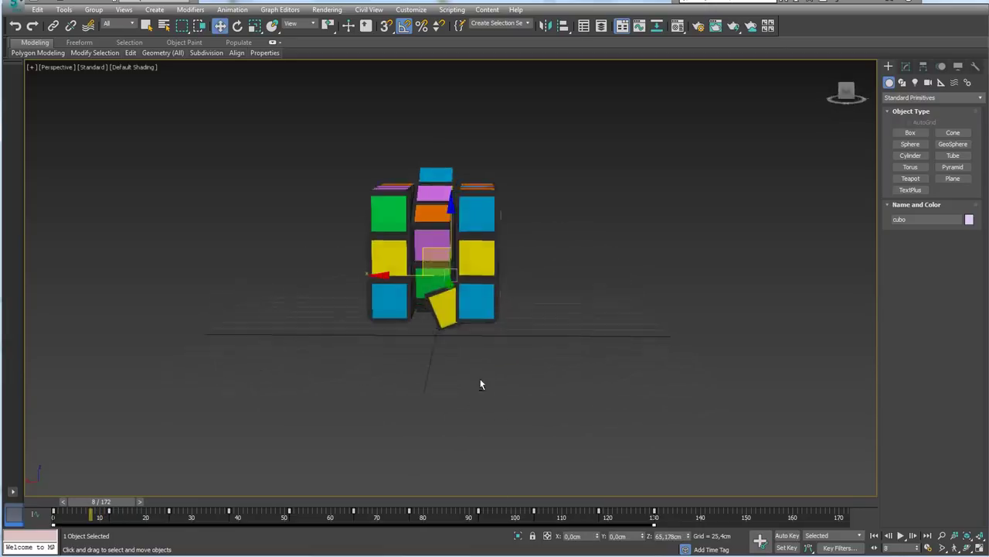
middle_click_drag(481, 382, 433, 255, "alt")
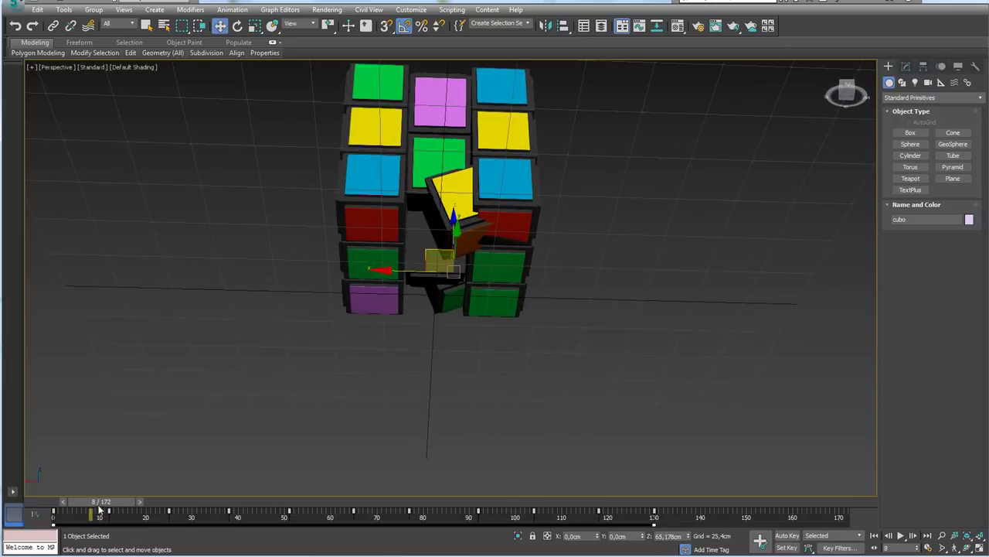
mouse_move(99, 509)
left_mouse_down()
mouse_move(117, 516)
mouse_move(469, 497)
left_mouse_up()
key("w")
middle_click_drag(461, 338, 490, 475, "alt")
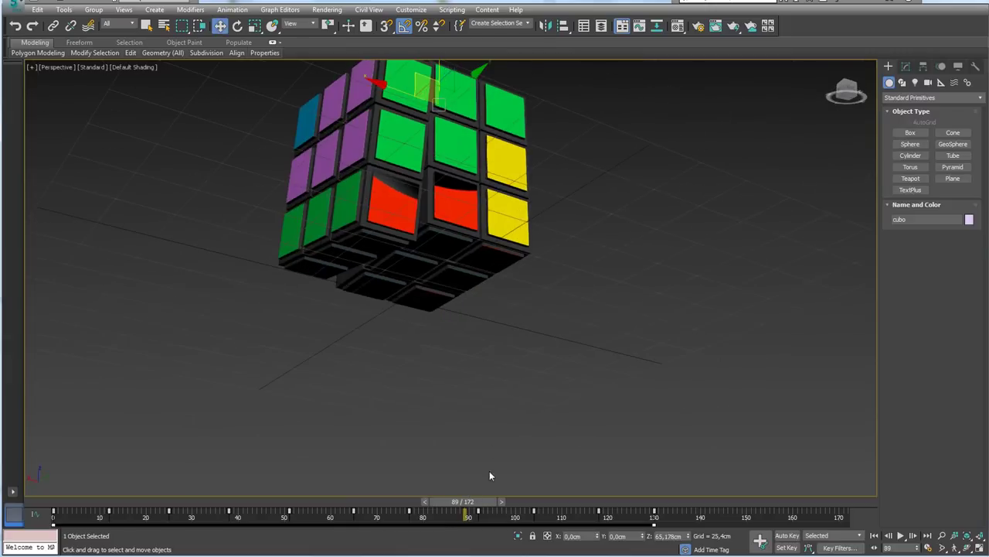
mouse_move(477, 509)
left_mouse_down()
mouse_move(657, 495)
mouse_move(105, 501)
mouse_move(542, 480)
mouse_move(661, 487)
mouse_move(684, 357)
left_mouse_up()
key("w")
mouse_move(685, 358)
middle_mouse_down("alt")
mouse_move(623, 261)
mouse_move(689, 327)
mouse_move(660, 350)
mouse_move(598, 350)
middle_mouse_up("alt")
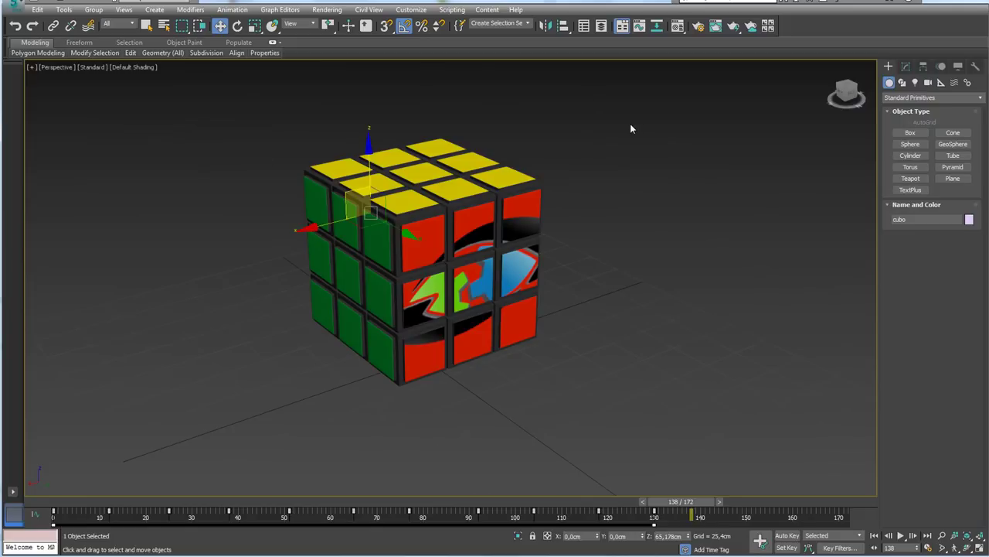
Reset to an empty scene without saving the Rubik's cube, and choose the Box primitive.
left_click(14, 7)
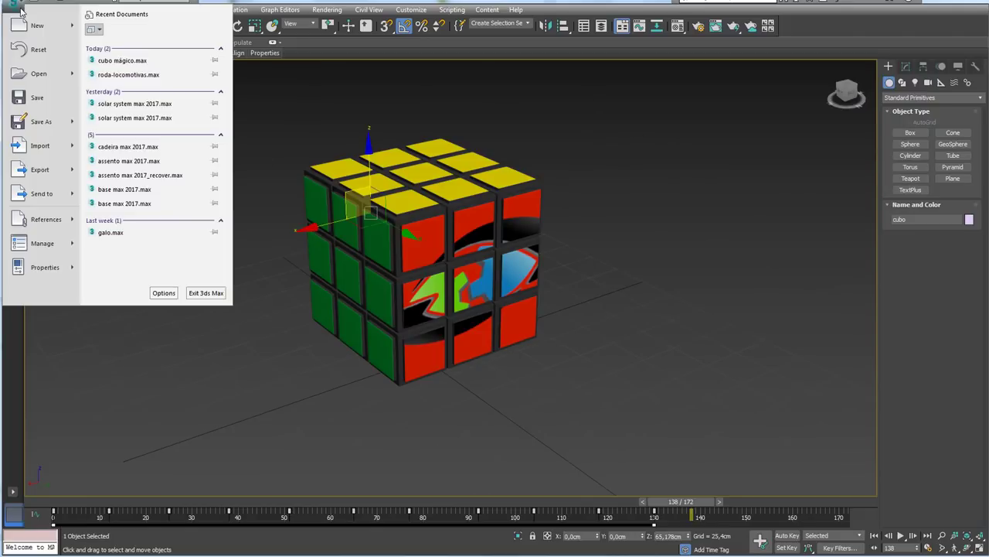
left_click(39, 50)
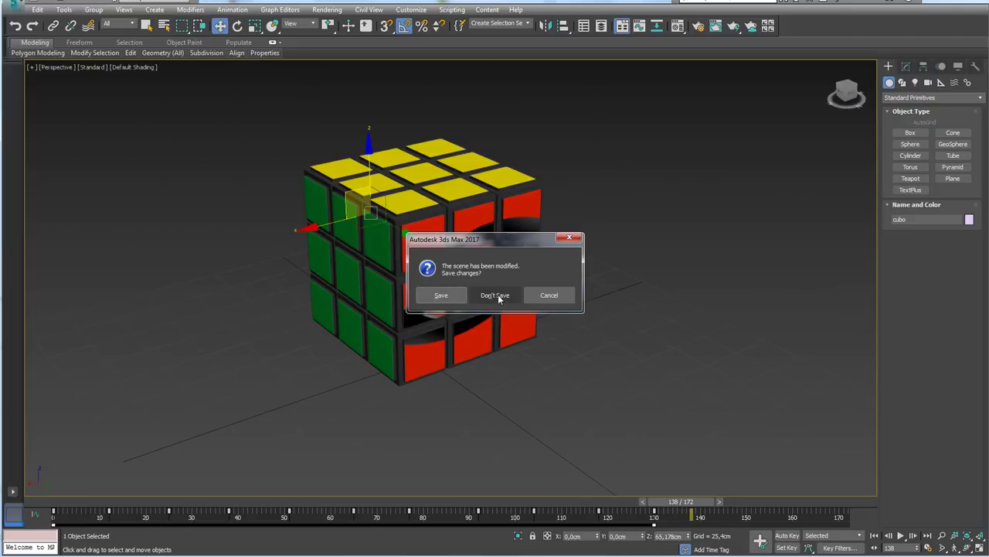
left_click(504, 296)
left_click(464, 297)
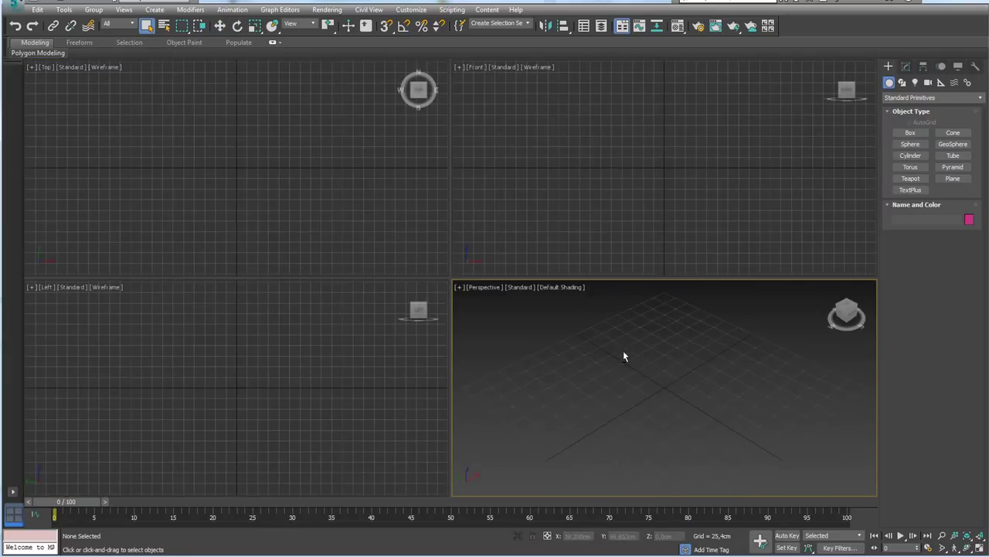
left_click(911, 133)
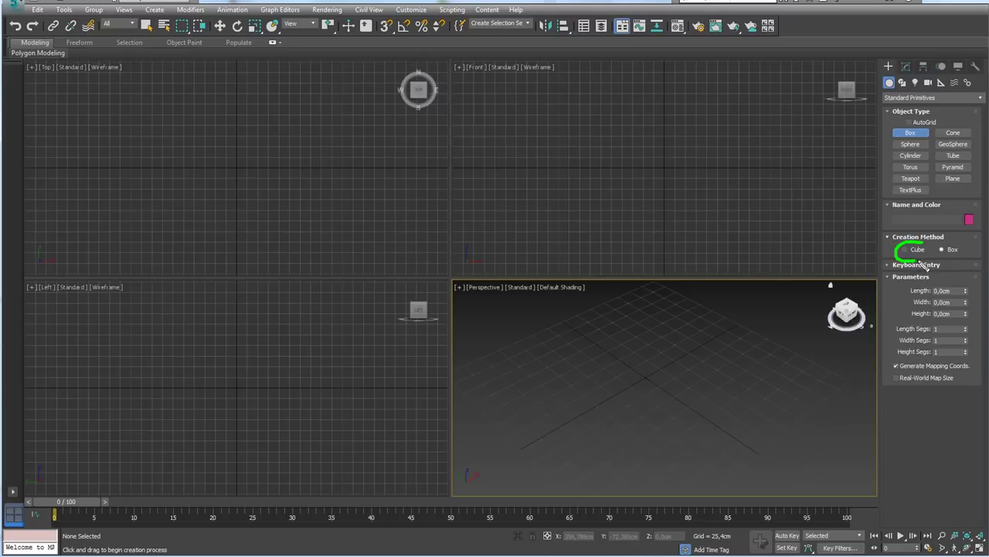
Undo a tall test box and draw a 43,525 cm cube at the origin using Cube creation.
left_click_drag(648, 378, 658, 382)
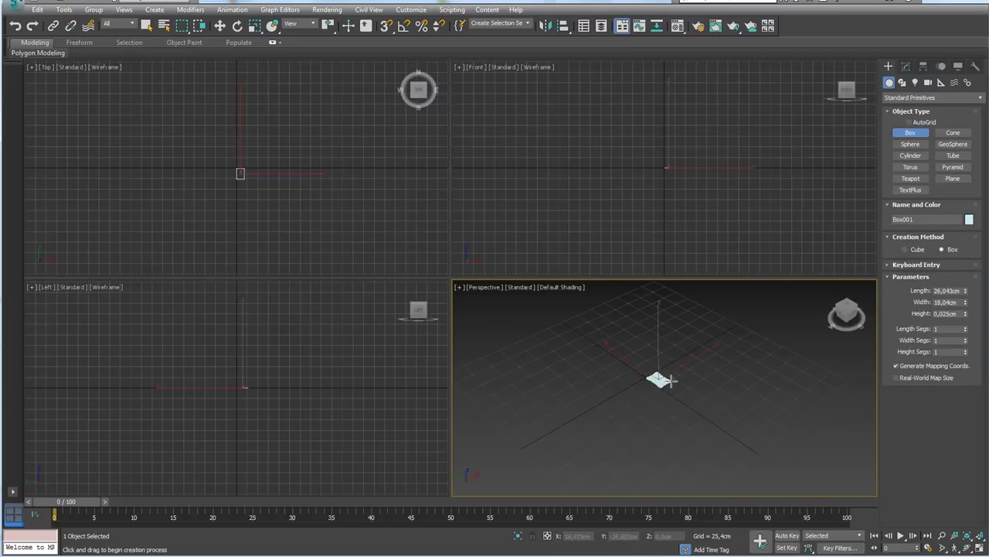
left_click(657, 317)
key("ctrl+z")
left_click(905, 249)
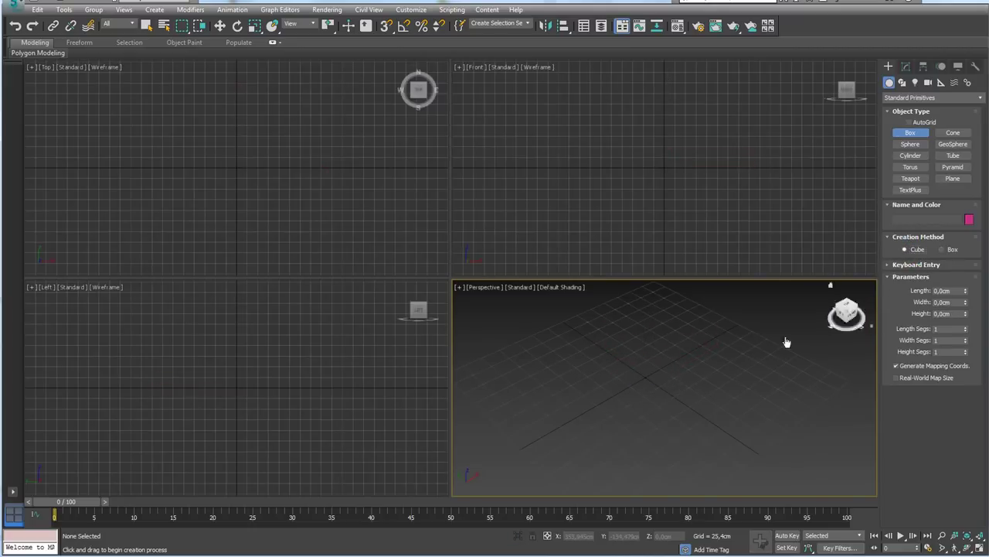
mouse_move(634, 382)
left_mouse_down()
mouse_move(652, 388)
mouse_move(637, 398)
left_mouse_up()
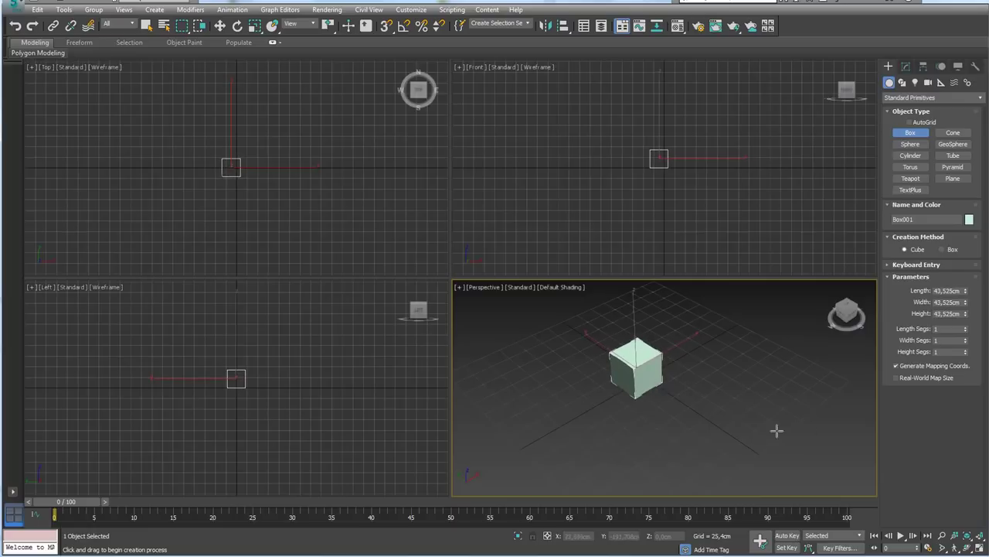
Maximize the Perspective view and switch to Select and Move constrained to the XY plane.
left_click(979, 547)
mouse_move(512, 302)
middle_mouse_down("alt")
mouse_move(491, 299)
mouse_move(391, 70)
middle_mouse_up("alt")
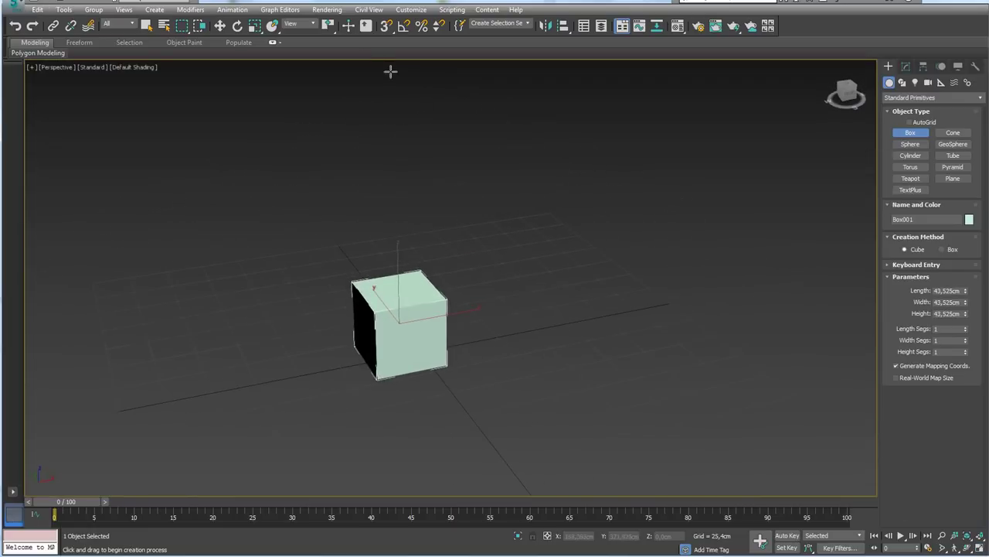
left_click(220, 25)
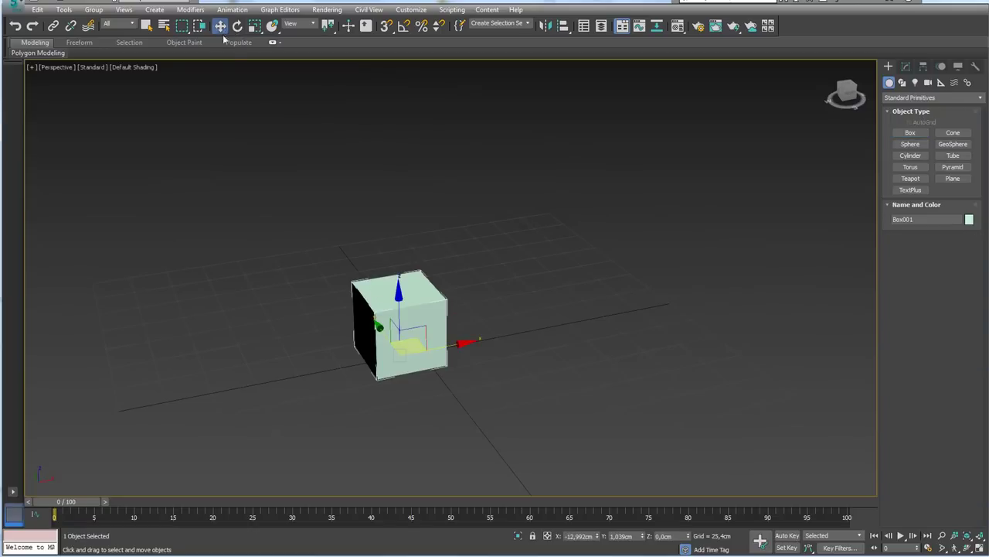
left_click(403, 346)
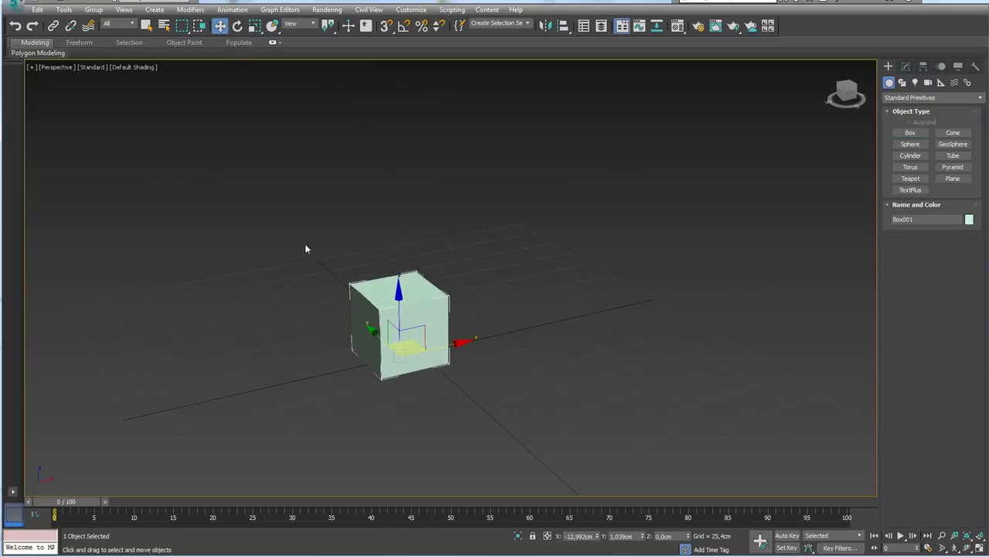
Open the Array dialog from Tools and set a 1D count of 3 as Copy.
left_click(64, 9)
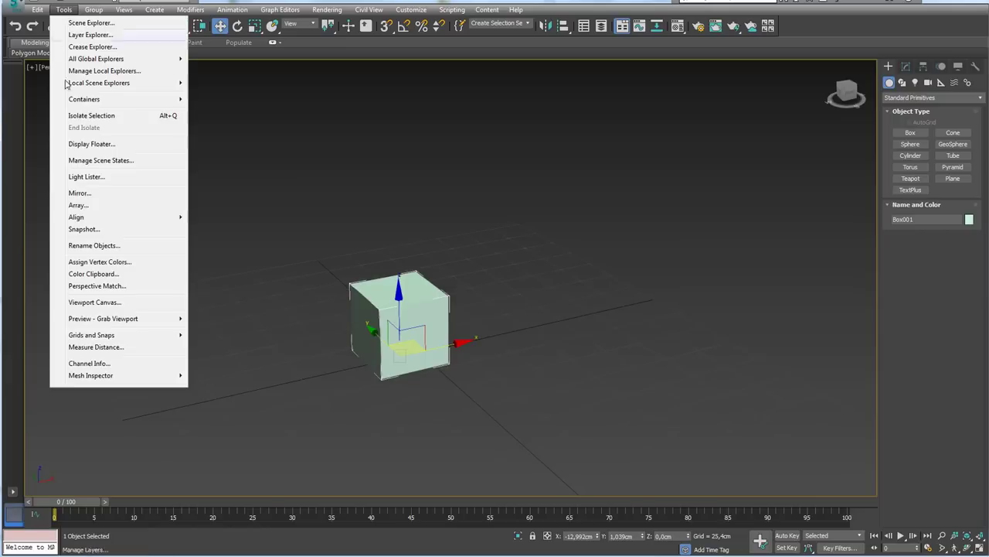
left_click(88, 206)
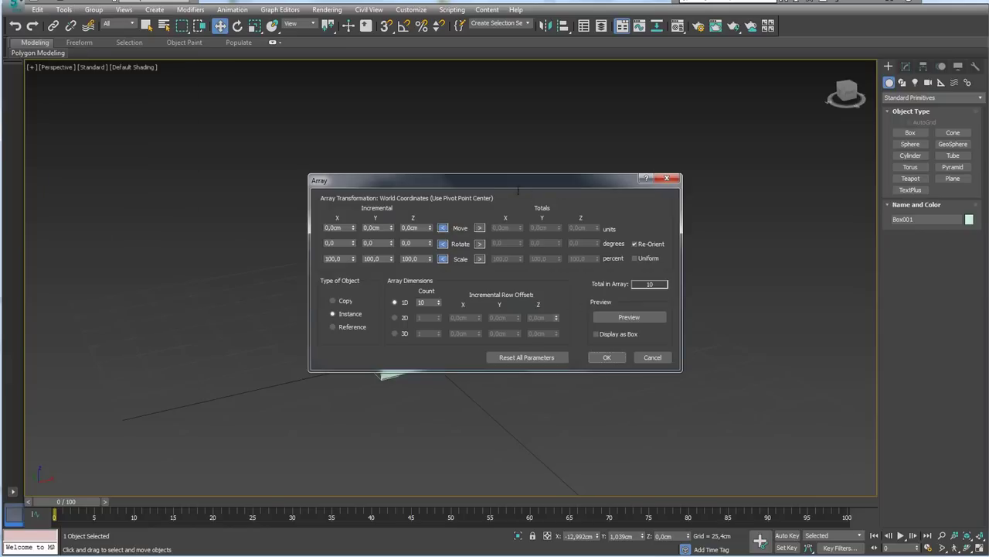
left_click_drag(600, 177, 855, 119)
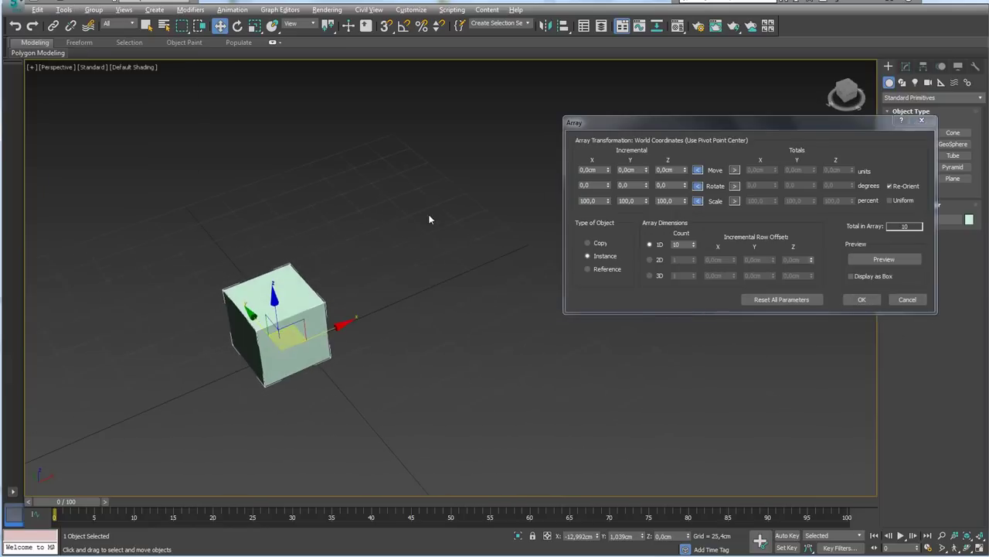
left_click_drag(685, 245, 664, 250)
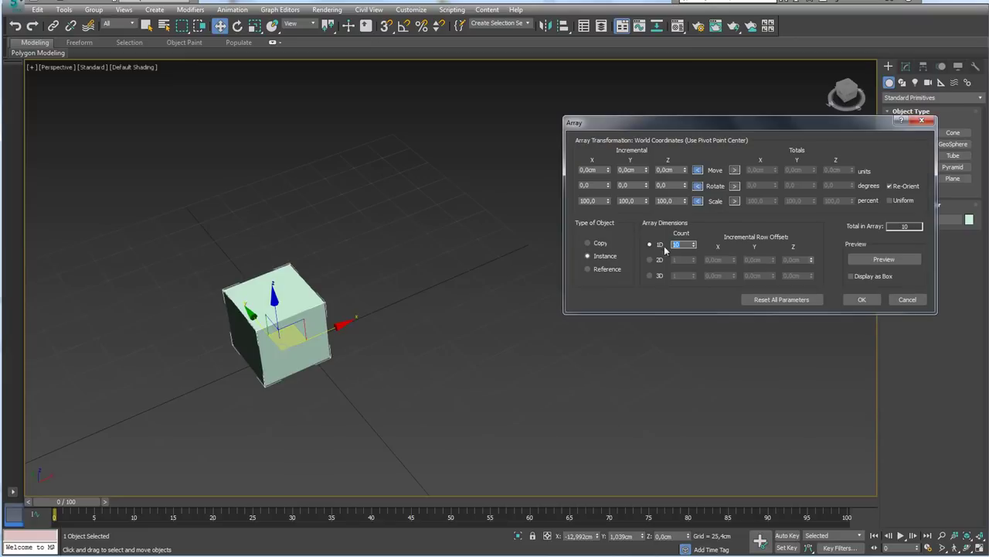
type("3")
left_click(588, 242)
Set the Y incremental move to 45 cm with preview on, then select 2D.
left_click_drag(647, 172, 649, 163)
left_click(876, 260)
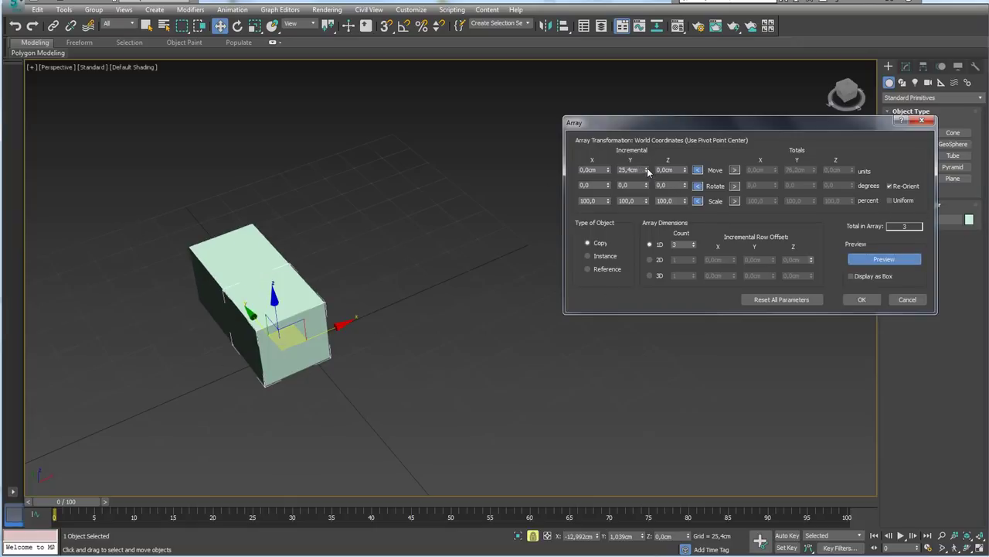
left_click_drag(647, 168, 647, 159)
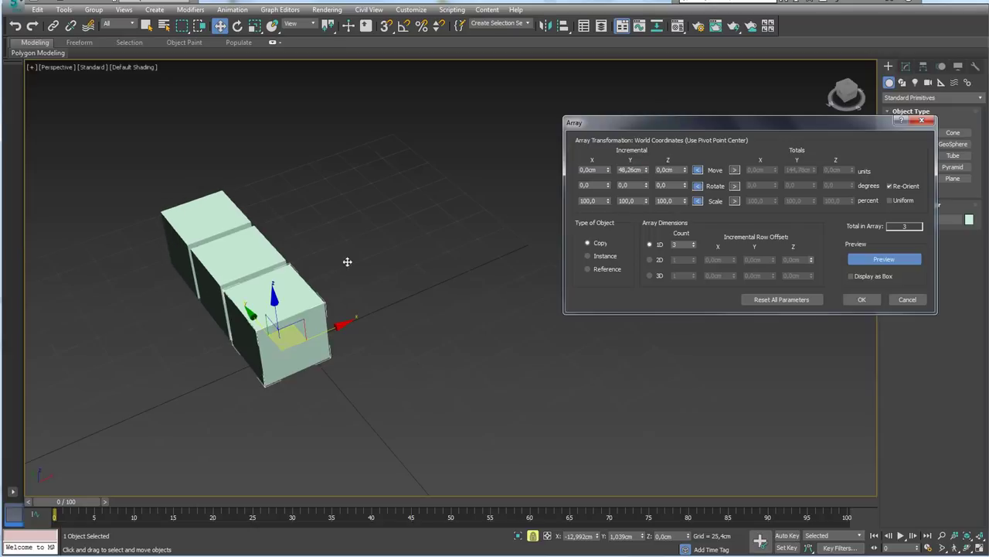
middle_click_drag(347, 261, 436, 267, "alt")
scroll(470, 261, "up", 2)
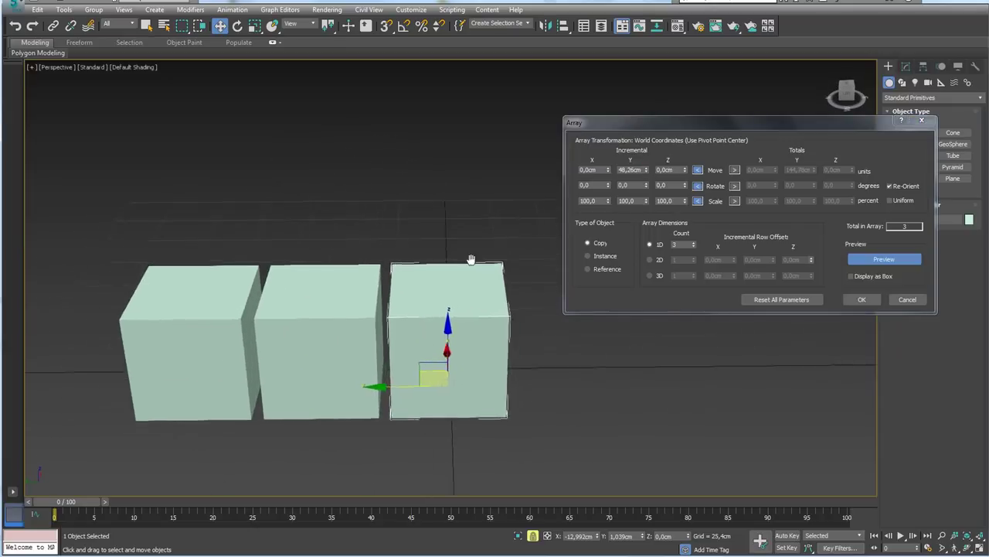
left_click(649, 173)
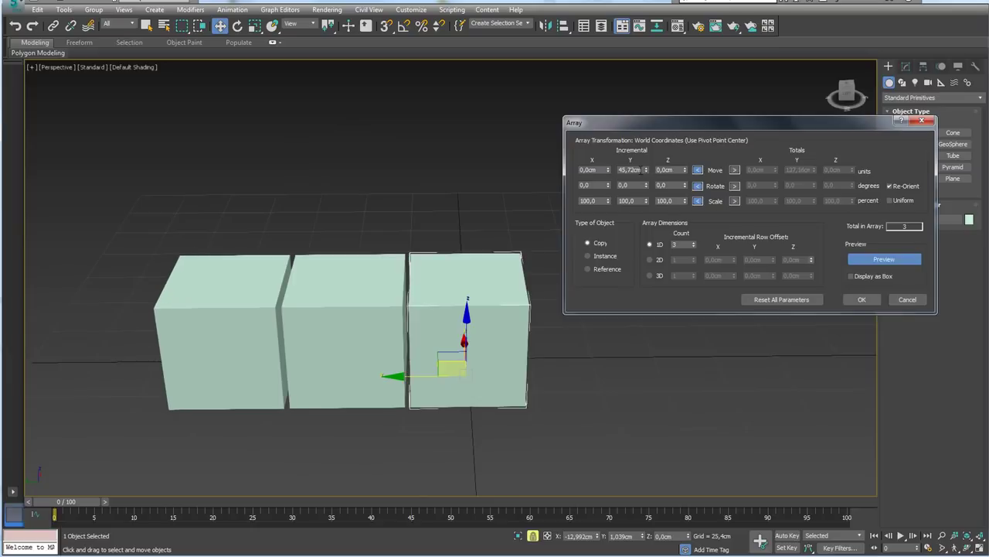
left_click_drag(641, 170, 612, 171)
type("45")
key("Return")
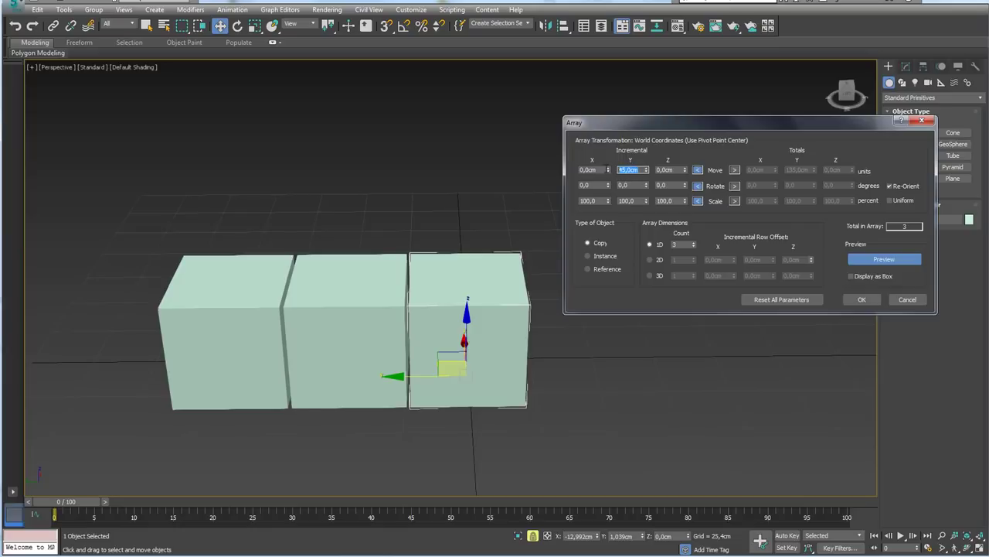
left_click_drag(646, 122, 638, 94)
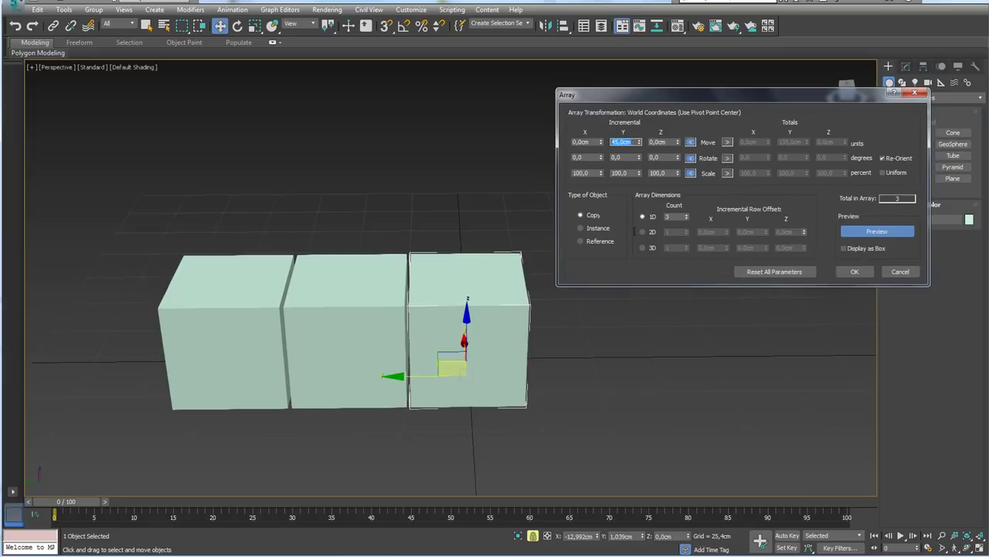
left_click(644, 232)
type("3")
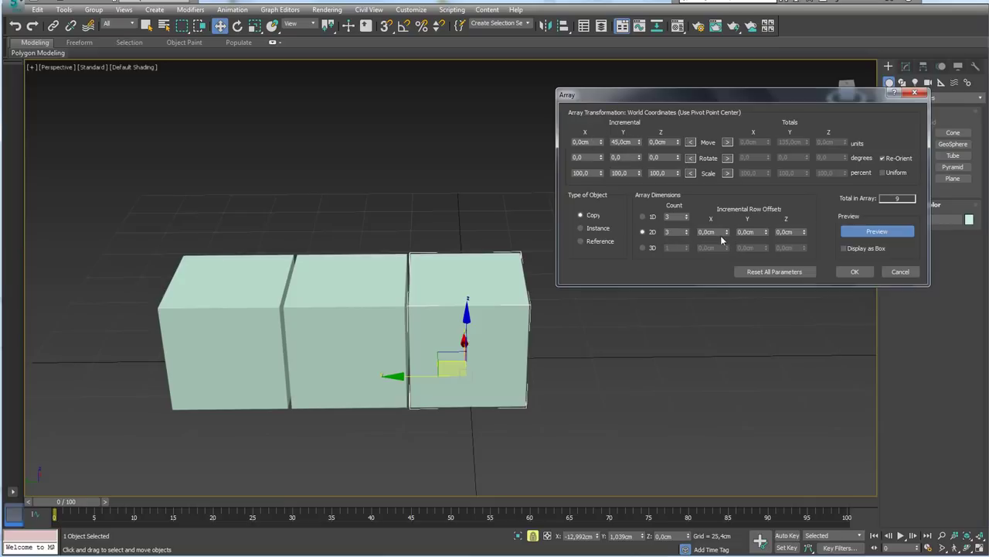
Set the 2D array count to 3 with a 45 cm X row offset.
left_click_drag(727, 232, 728, 225)
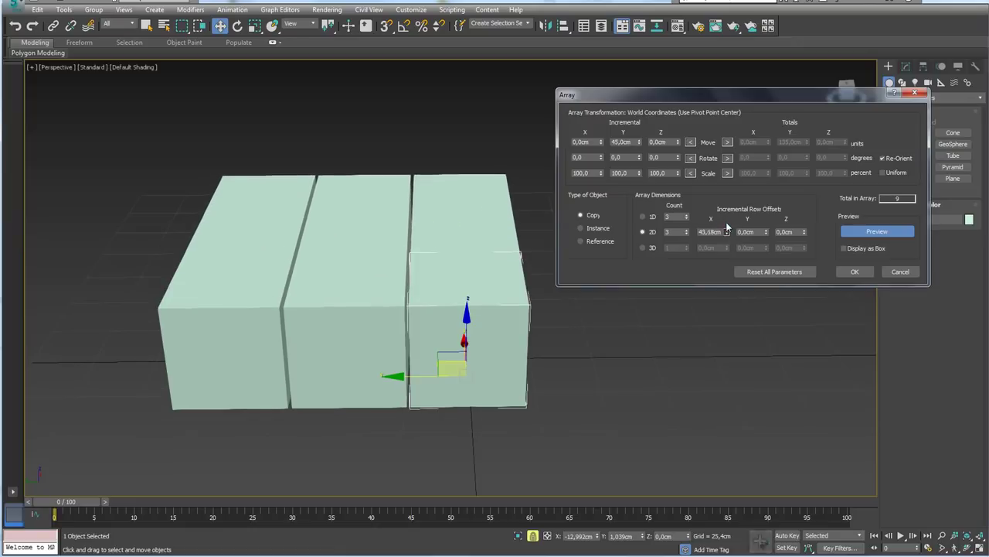
middle_click_drag(534, 274, 270, 304, "alt")
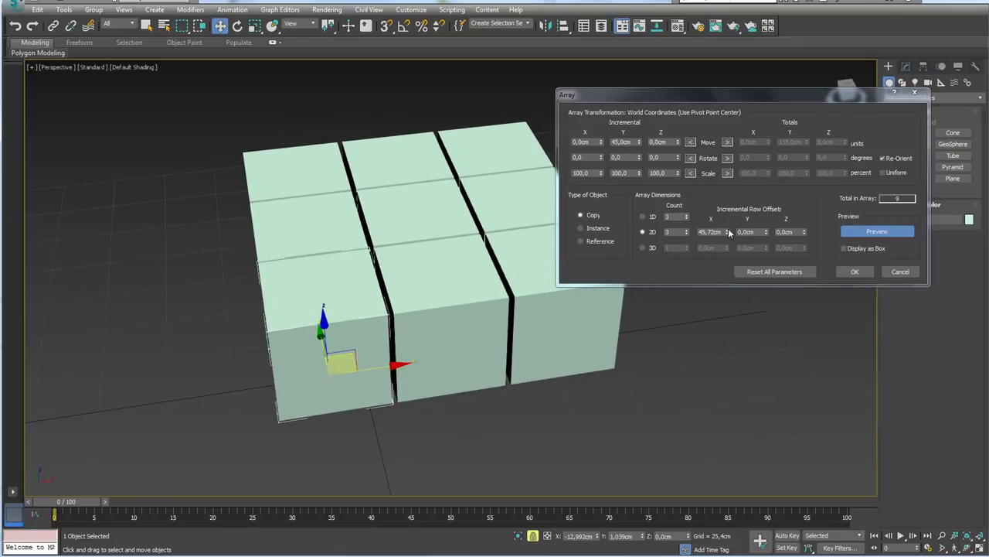
left_click(686, 234)
type("45")
key("Return")
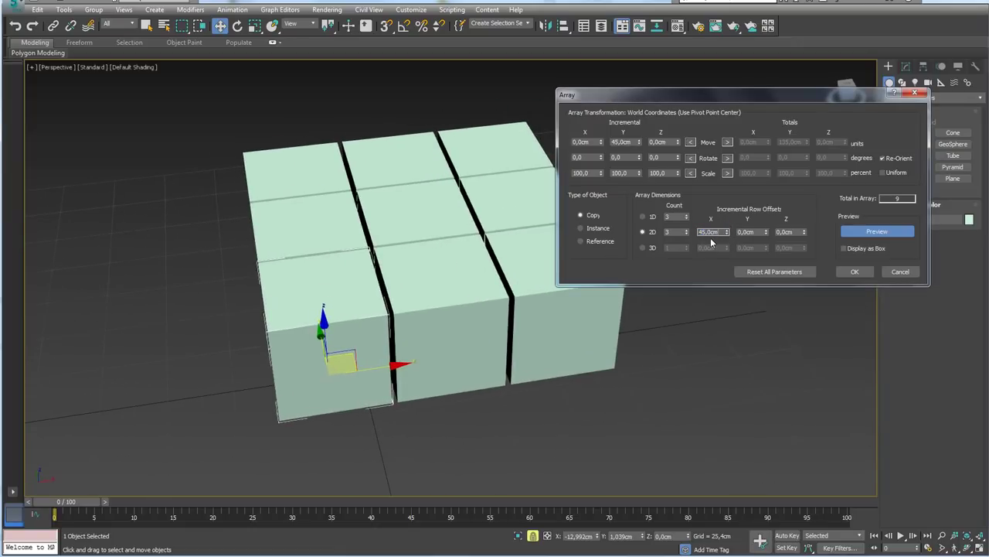
mouse_move(521, 236)
middle_mouse_down("alt")
mouse_move(440, 254)
mouse_move(389, 279)
mouse_move(386, 224)
mouse_move(384, 239)
middle_mouse_up("alt")
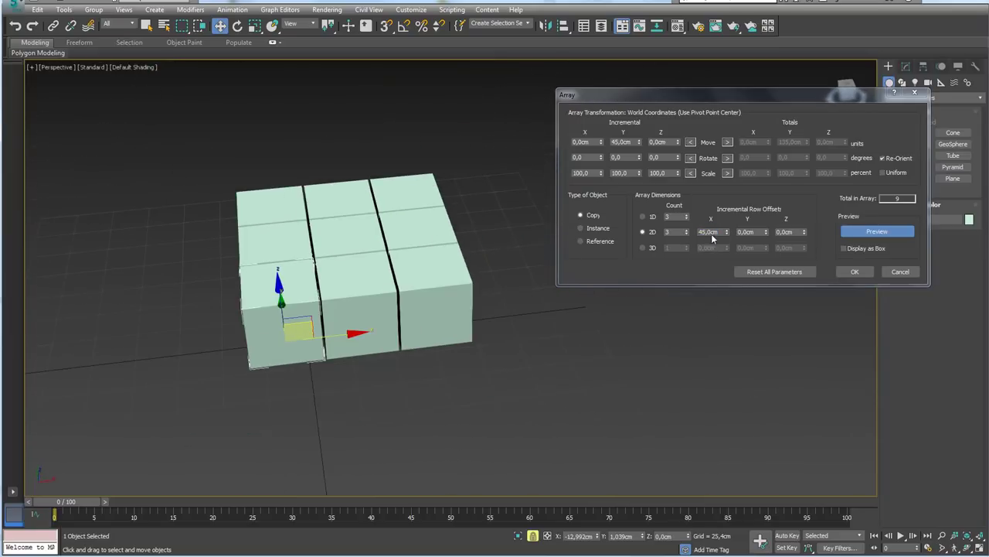
Add a 3D count of 3 with a 45 cm Z offset and create the 27 cubes.
left_click(643, 248)
middle_click_drag(497, 324, 497, 319, "alt")
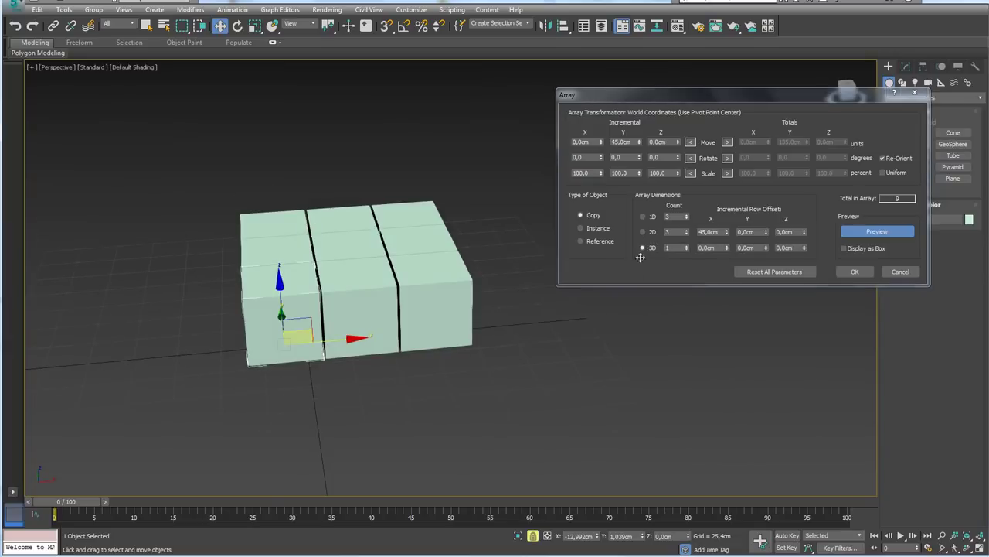
left_click(687, 246)
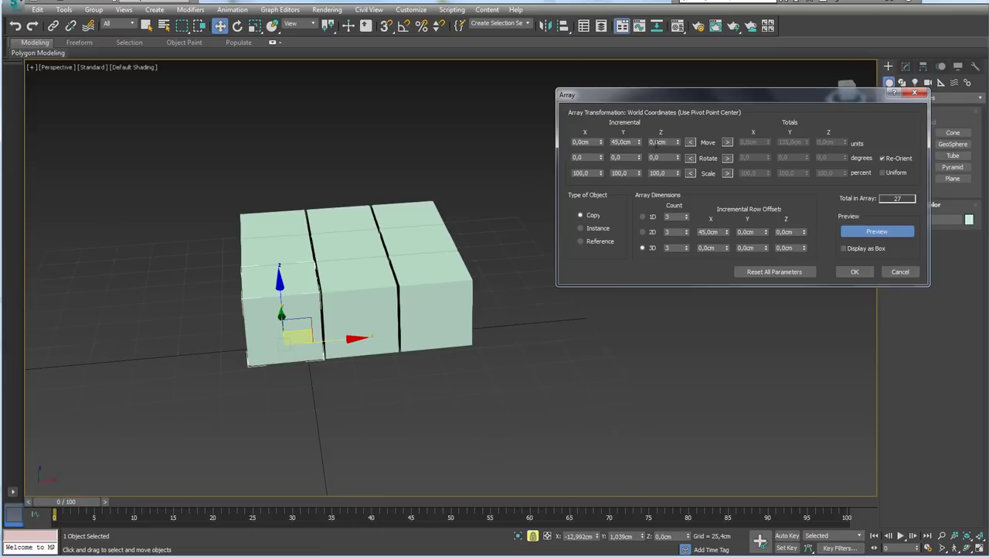
double_click(798, 247)
type("45")
key("Return")
mouse_move(485, 269)
middle_mouse_down("alt")
mouse_move(419, 232)
mouse_move(441, 208)
mouse_move(503, 258)
mouse_move(467, 267)
middle_mouse_up("alt")
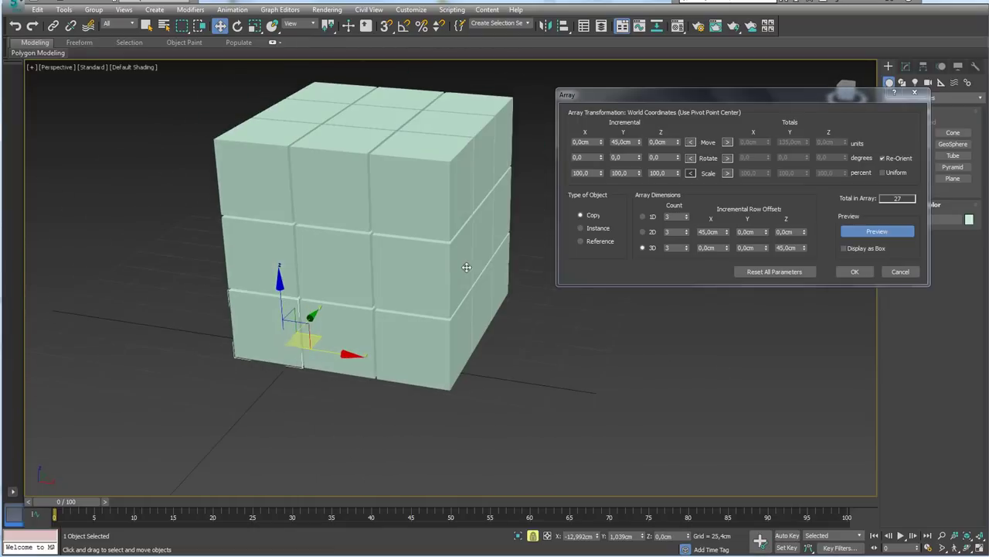
left_click(855, 271)
Toggle edged faces to inspect the 27-cube block and test moving the corner cube.
scroll(437, 248, "down", 2)
key("F4")
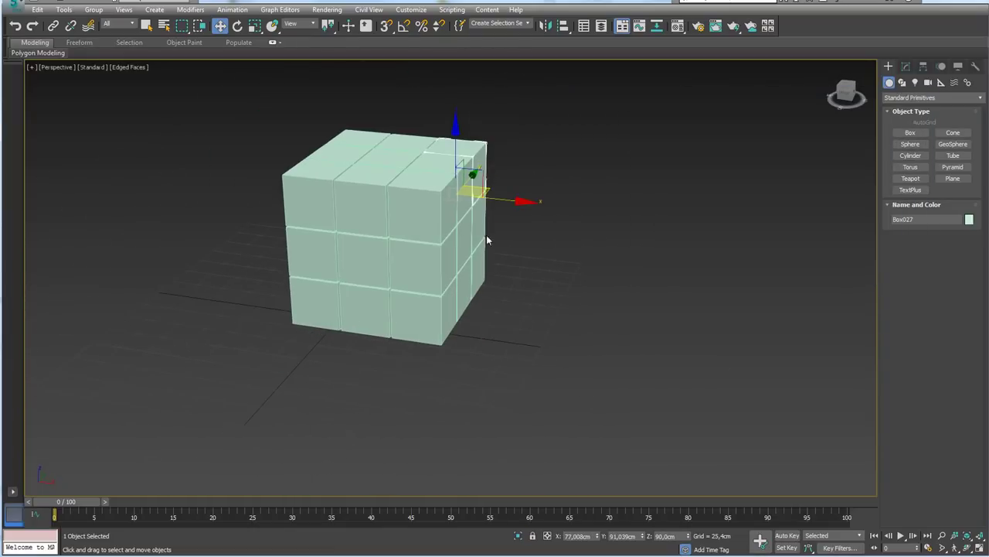
mouse_move(486, 235)
middle_mouse_down("alt")
mouse_move(477, 270)
mouse_move(464, 216)
mouse_move(504, 301)
middle_mouse_up("alt")
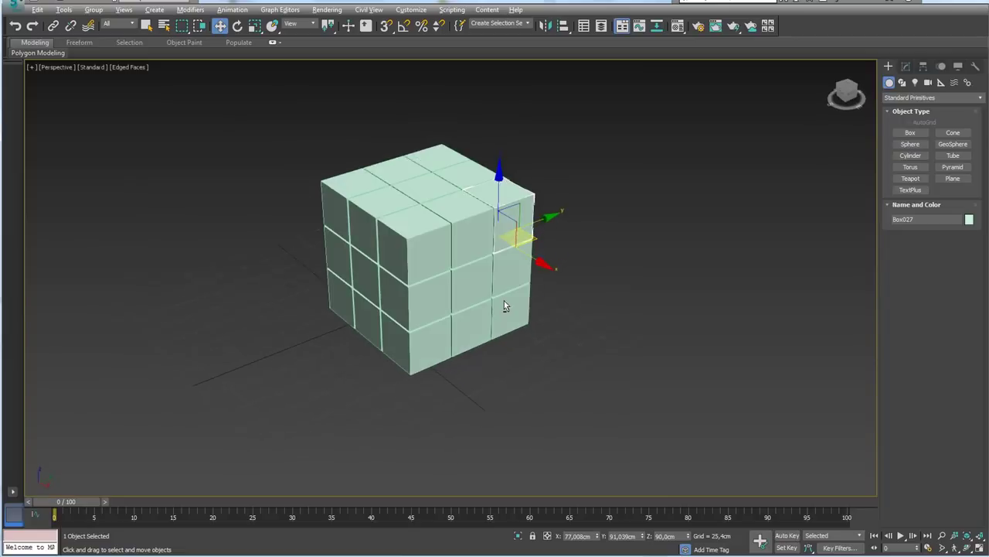
key("F4")
mouse_move(482, 223)
middle_mouse_down("alt")
mouse_move(483, 232)
mouse_move(470, 216)
mouse_move(583, 235)
middle_mouse_up("alt")
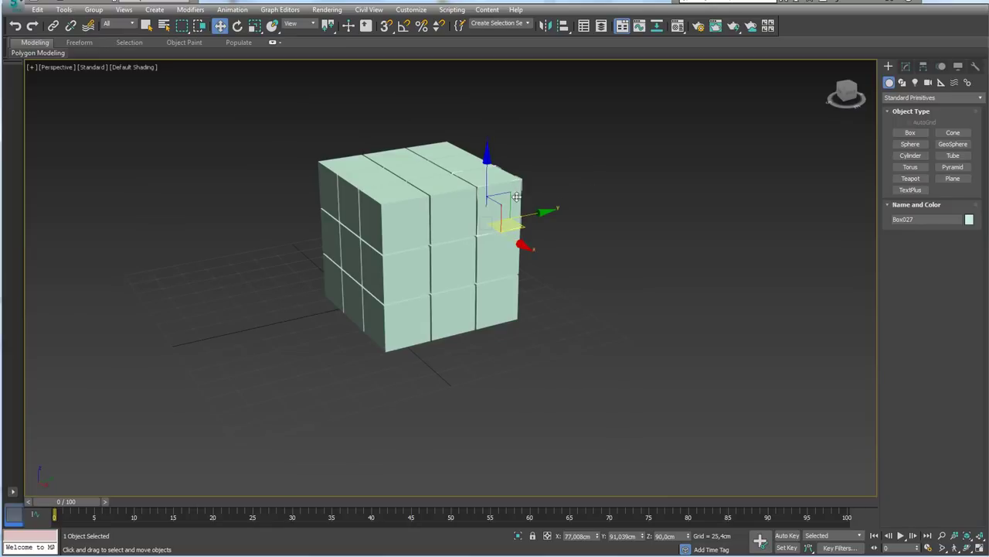
mouse_move(516, 197)
left_mouse_down()
mouse_move(625, 126)
mouse_move(652, 209)
left_mouse_up()
Convert the corner cube Box027 to an Editable Poly.
right_click(497, 189)
mouse_move(517, 313)
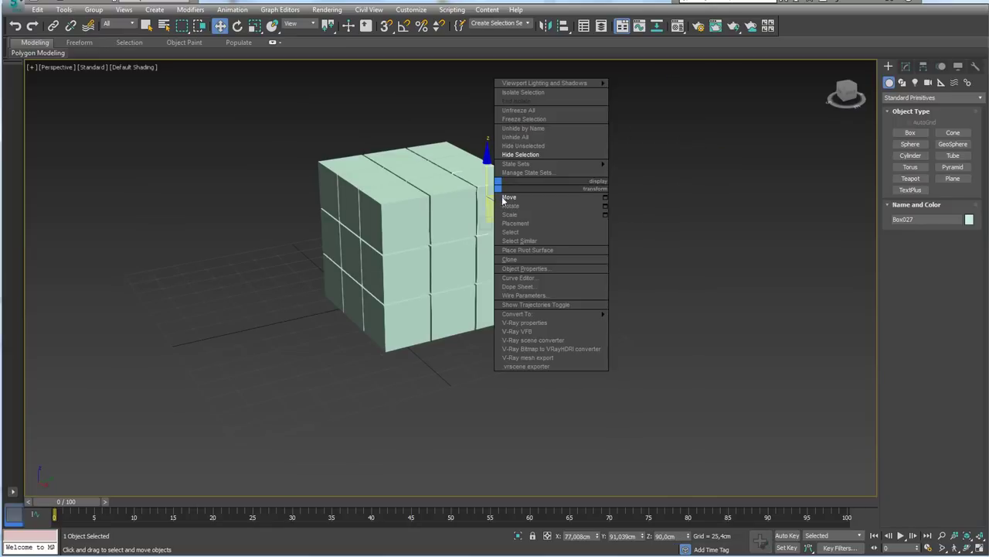
left_click(654, 325)
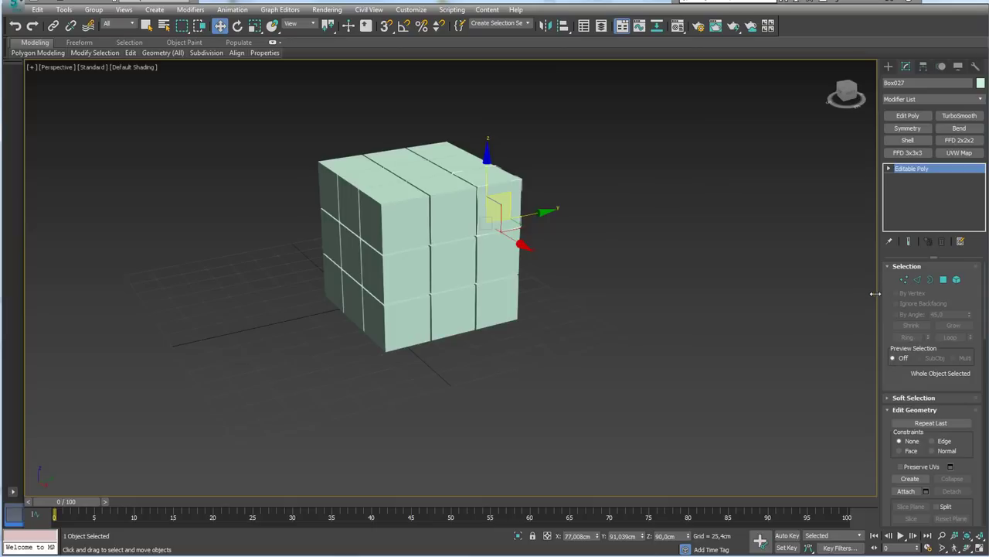
left_click_drag(879, 293, 860, 293)
middle_click_drag(529, 205, 570, 251, "alt")
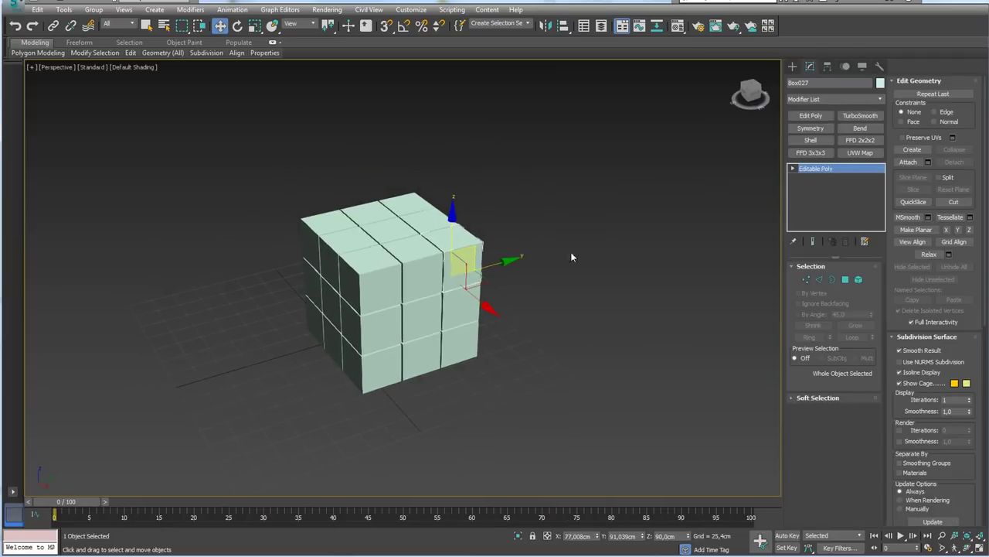
Attach all the other boxes to Box027 from the Attach List and check it in wireframe.
left_click(928, 161)
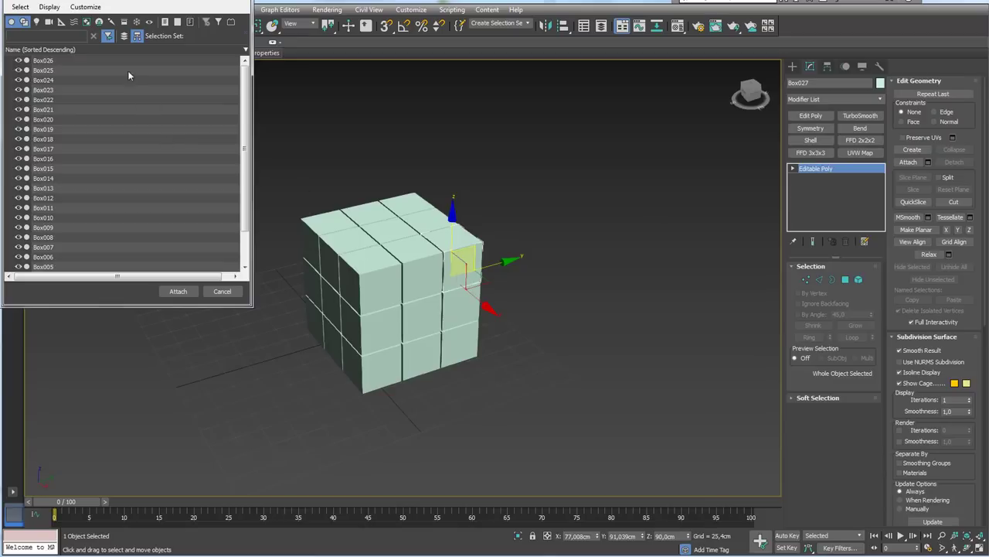
left_click_drag(137, 7, 625, 83)
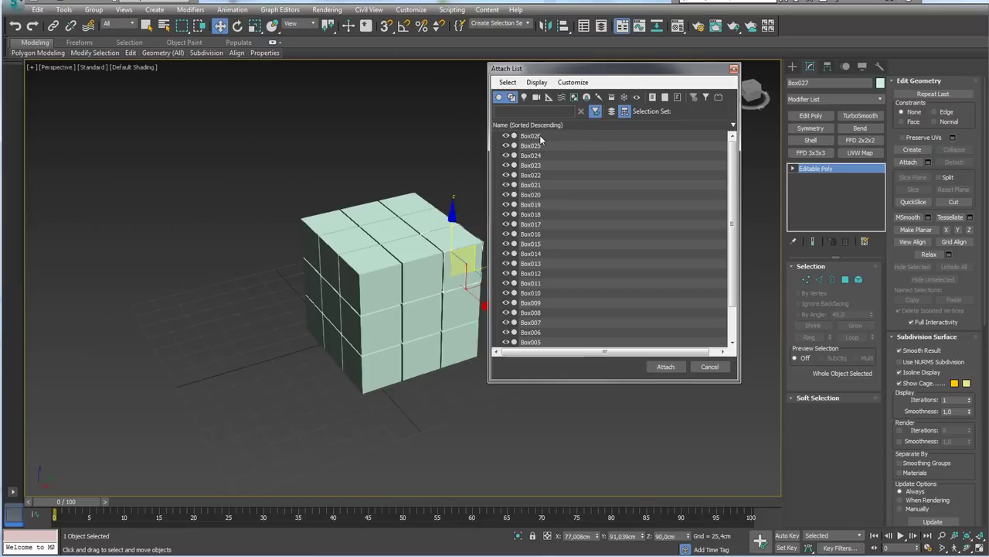
left_click(541, 137)
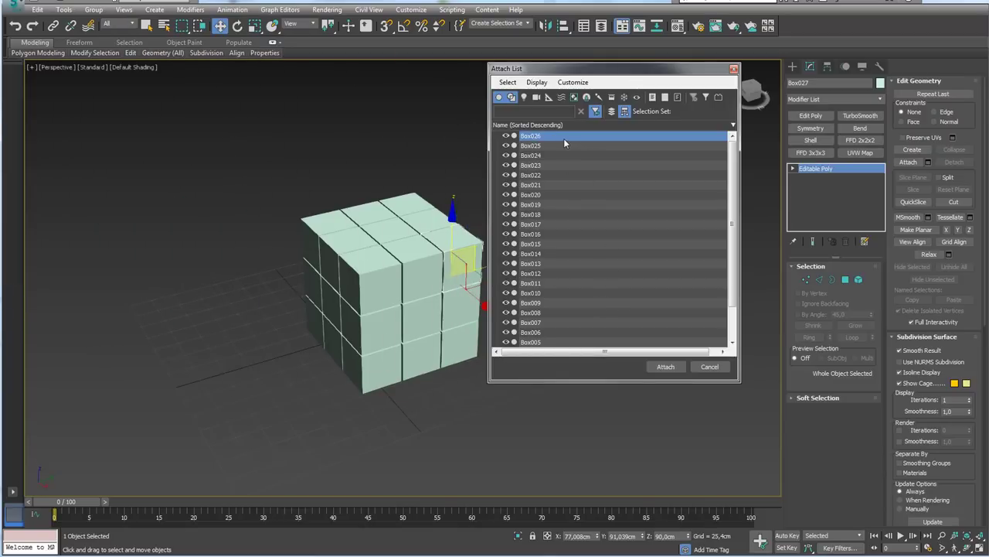
key("ctrl+a")
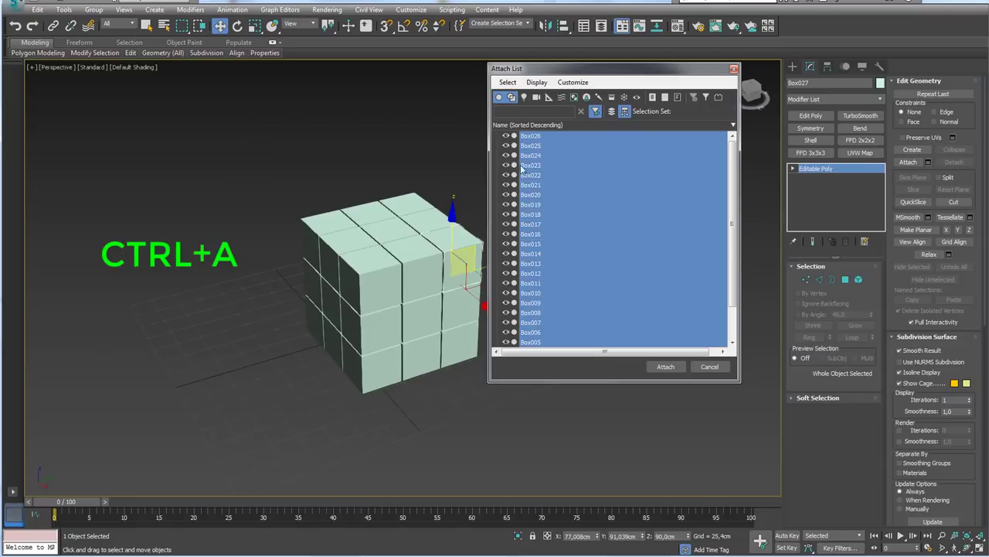
left_click(667, 368)
middle_click_drag(507, 248, 472, 233, "alt")
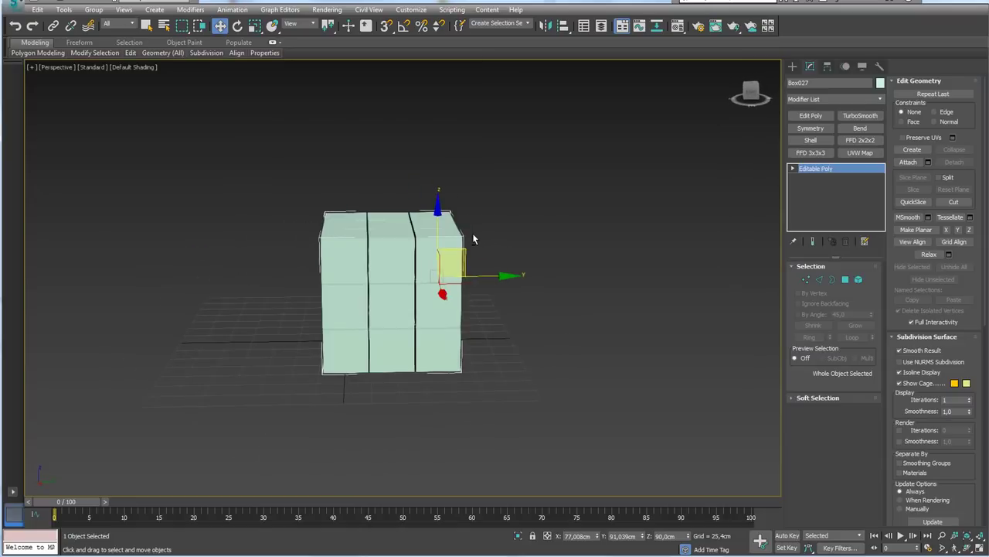
key("F3")
key("F3")
key("F3")
key("F3")
key("F3")
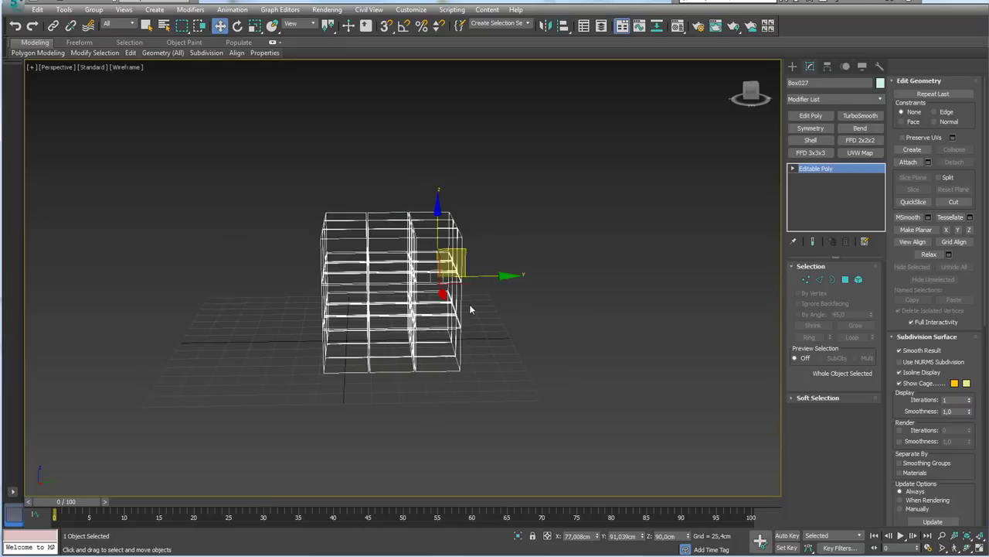
key("F3")
key("F3")
key("F3")
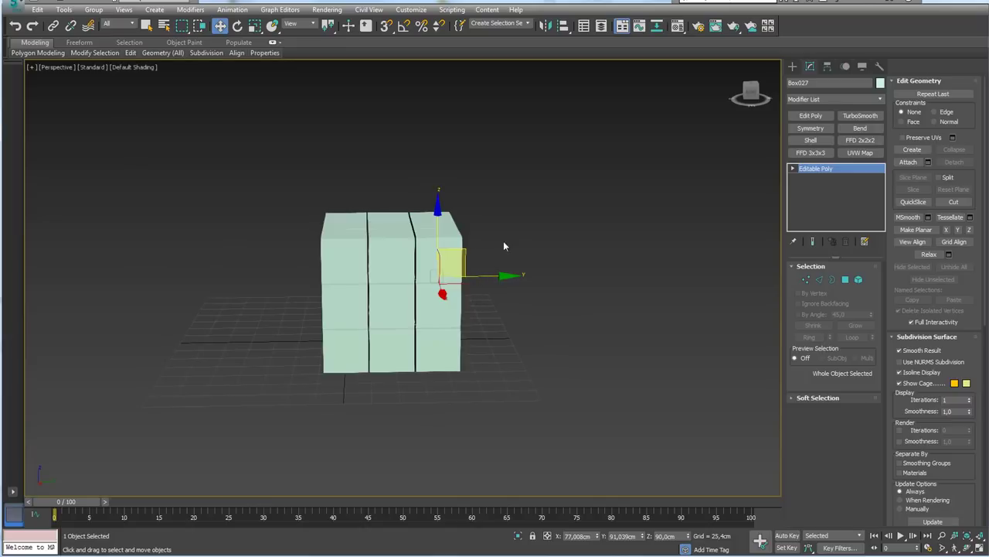
middle_click_drag(483, 257, 617, 253, "alt")
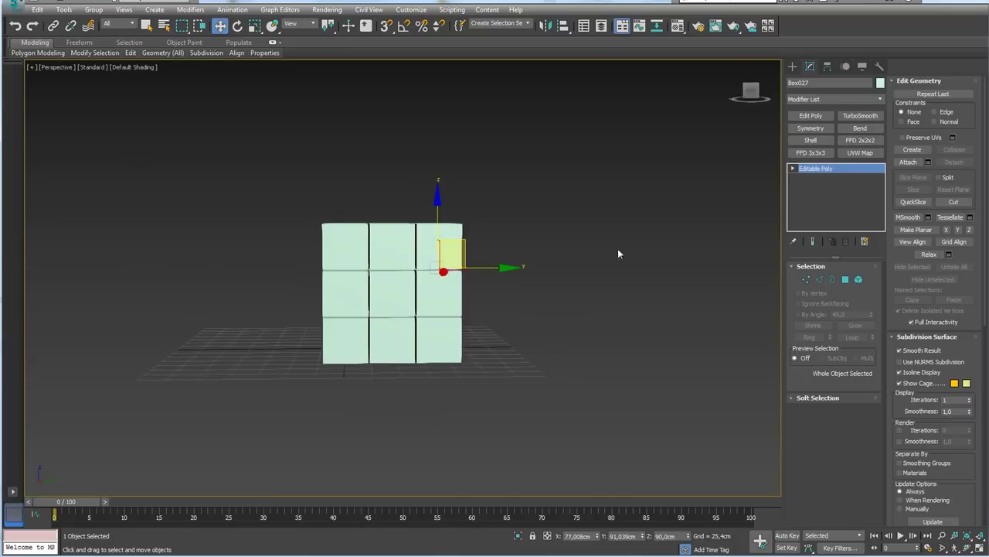
In Polygon mode, select the outer faces and narrow the selection to 36 polygons in Top view.
left_click(845, 283)
middle_click_drag(405, 249, 453, 257, "alt")
left_click(453, 258)
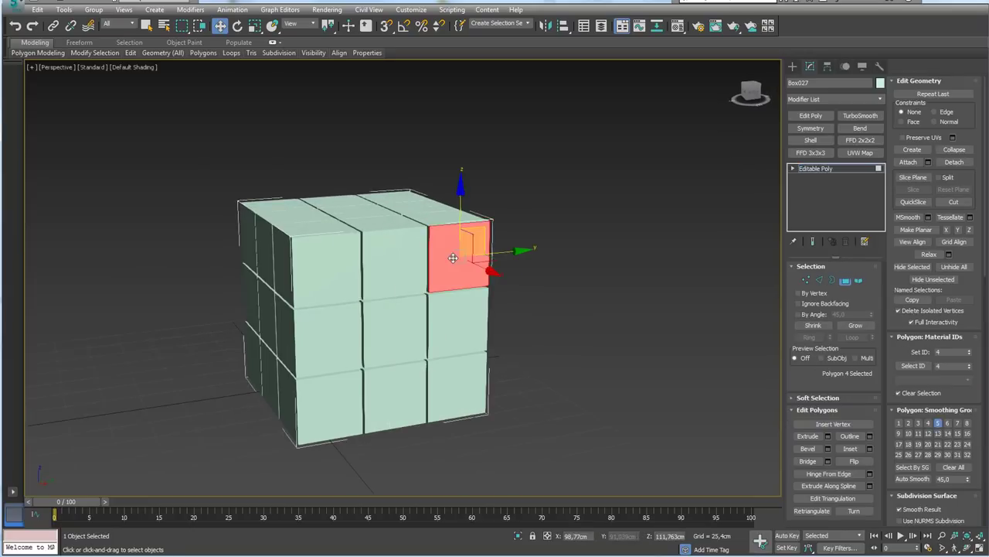
left_click(413, 257, "ctrl")
left_click(324, 265, "ctrl")
left_click(340, 317, "ctrl")
left_click(387, 322, "ctrl")
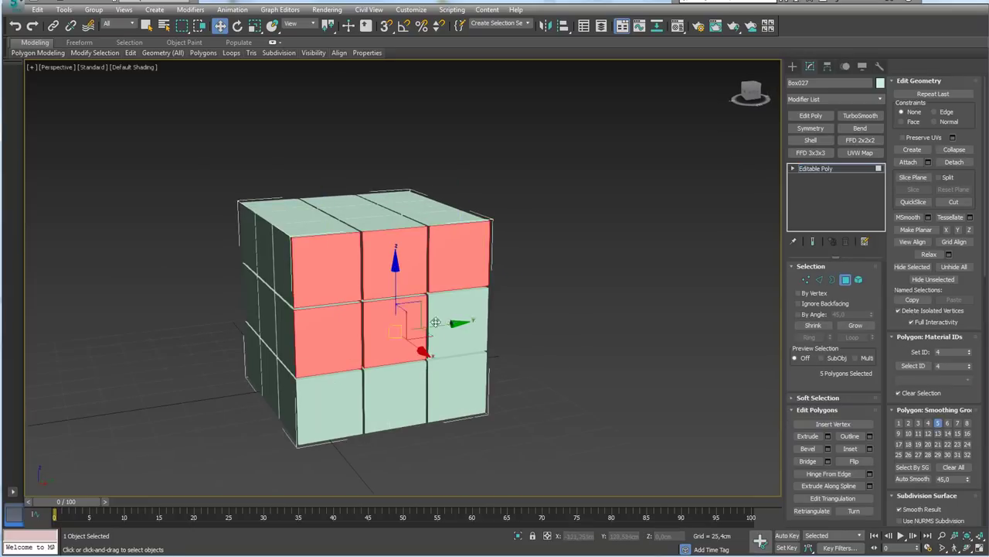
left_click(435, 321, "ctrl")
middle_click_drag(435, 322, 506, 279, "alt")
scroll(510, 279, "down", 4)
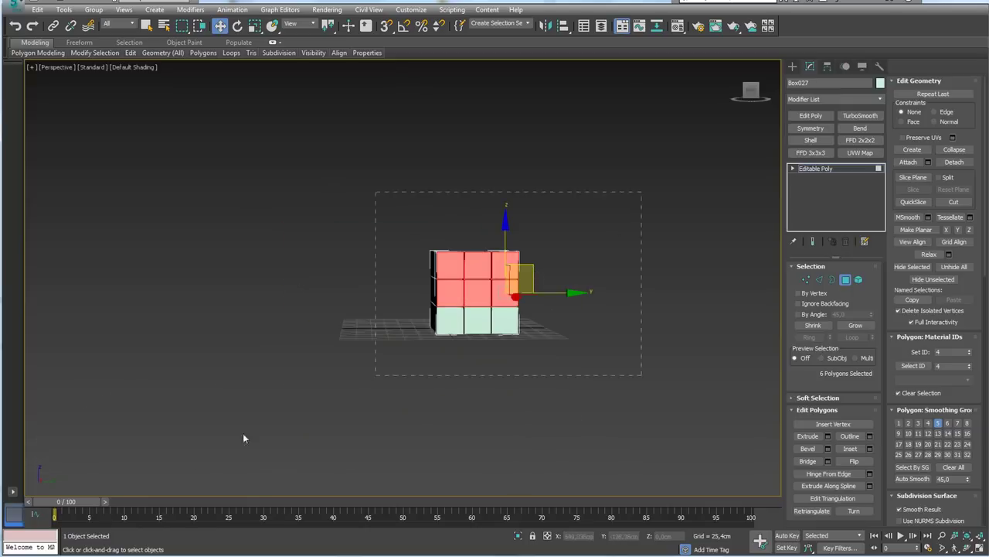
key("ctrl+a")
key("t")
key("F3")
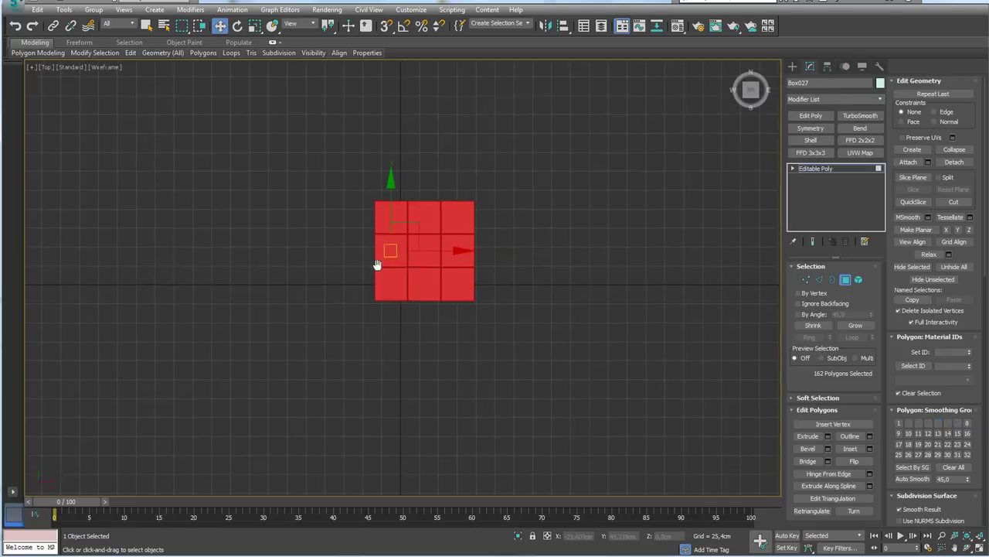
scroll(402, 210, "up", 2)
left_click(384, 216, "alt")
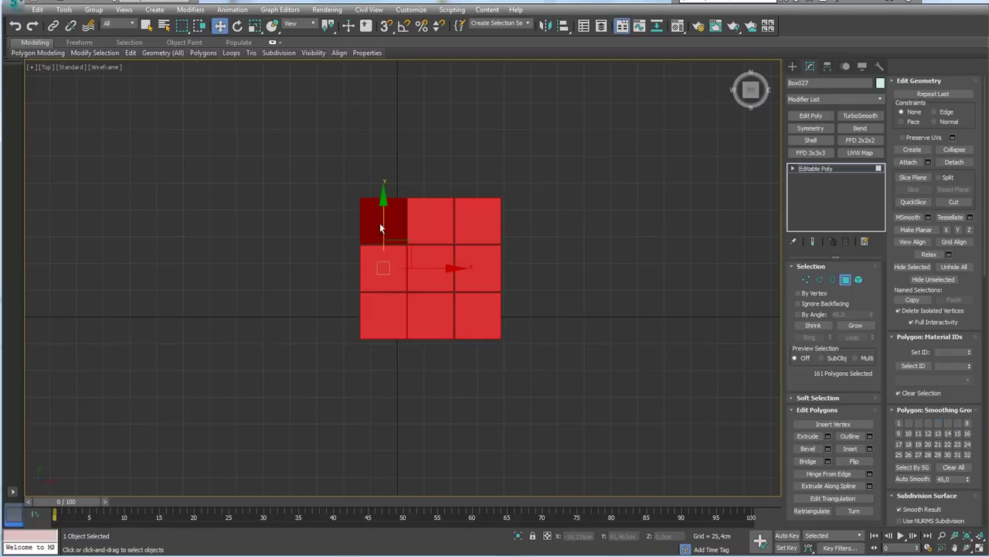
left_click(479, 321)
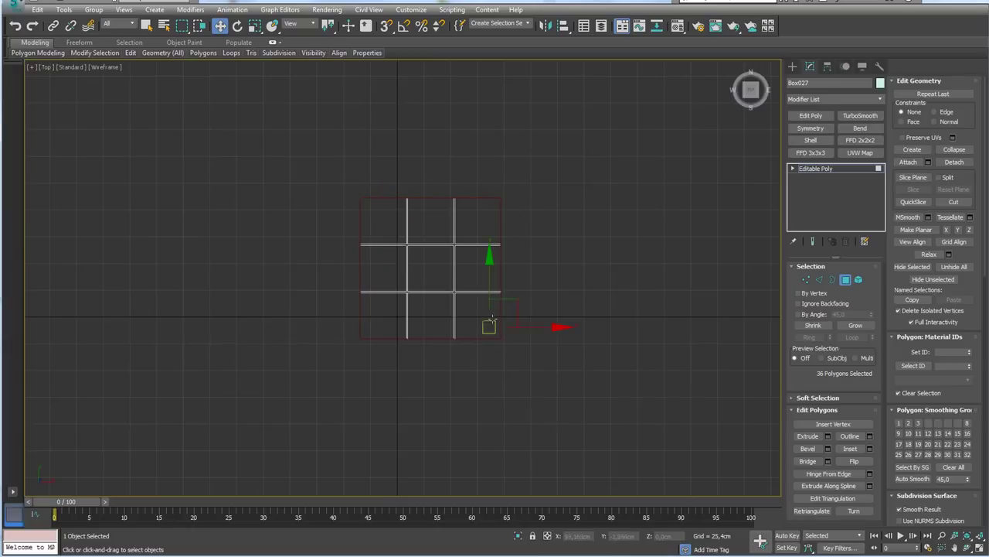
mouse_move(491, 332)
middle_mouse_down("alt")
mouse_move(487, 382)
mouse_move(442, 329)
mouse_move(479, 307)
mouse_move(507, 357)
mouse_move(474, 361)
mouse_move(460, 340)
middle_mouse_up("alt")
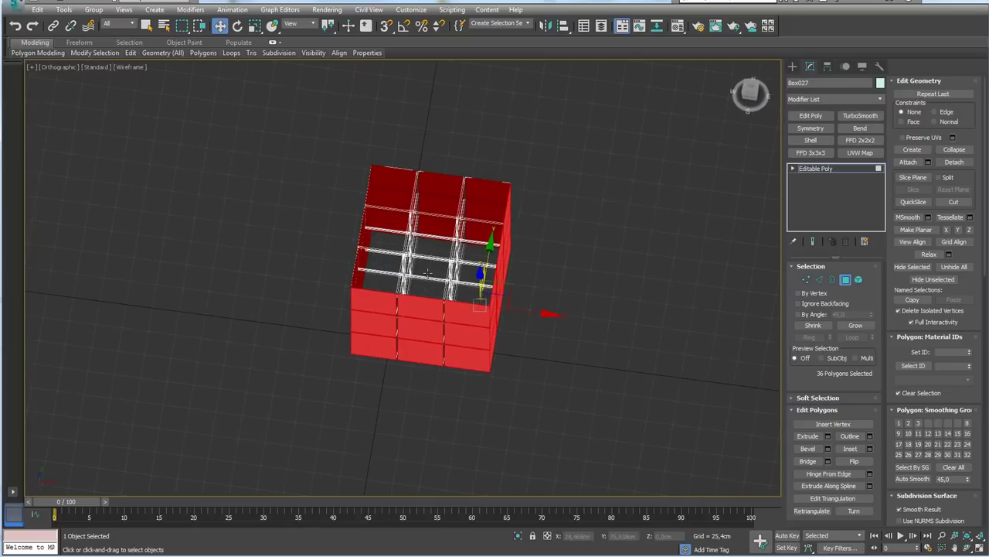
key("F3")
Add the nine top-face tiles to the polygon selection.
left_click(389, 267, "ctrl")
left_click(393, 234, "ctrl")
left_click(392, 194, "ctrl")
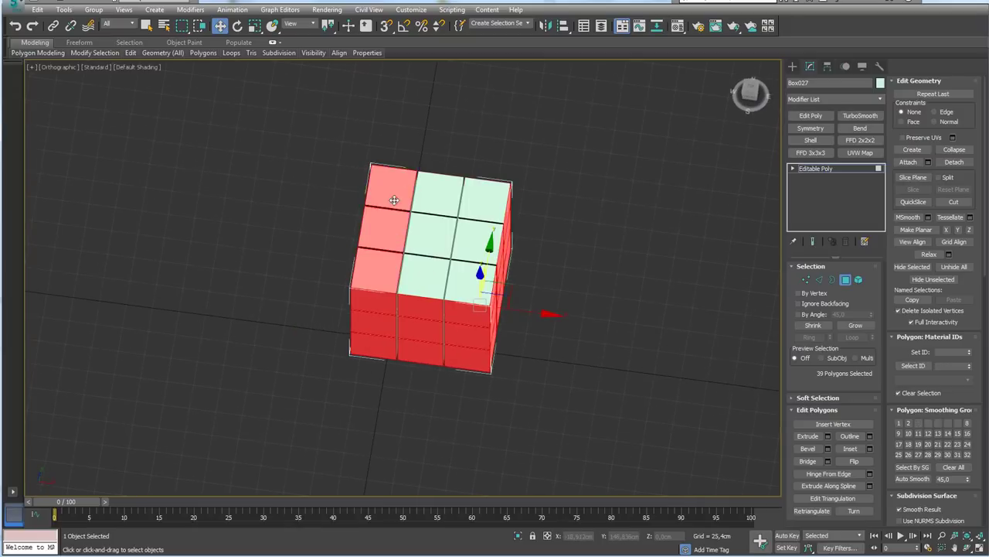
left_click(438, 199, "ctrl")
left_click(486, 204, "ctrl")
left_click(481, 238, "ctrl")
left_click(446, 234, "ctrl")
left_click(425, 275, "ctrl")
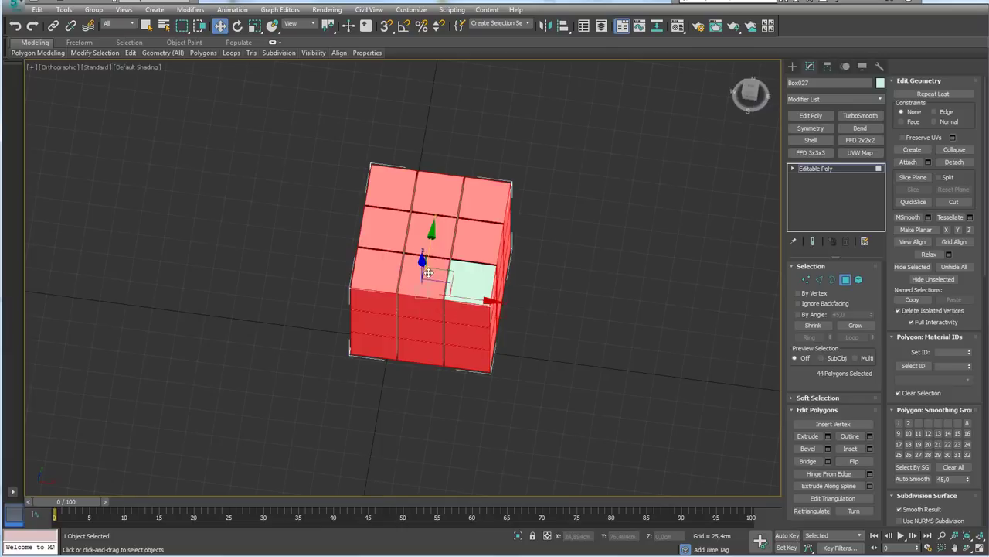
left_click(468, 282, "ctrl")
middle_click_drag(468, 282, 478, 261, "alt")
Add the remaining front-face tiles, then switch the viewport to Perspective.
left_click(477, 263, "ctrl")
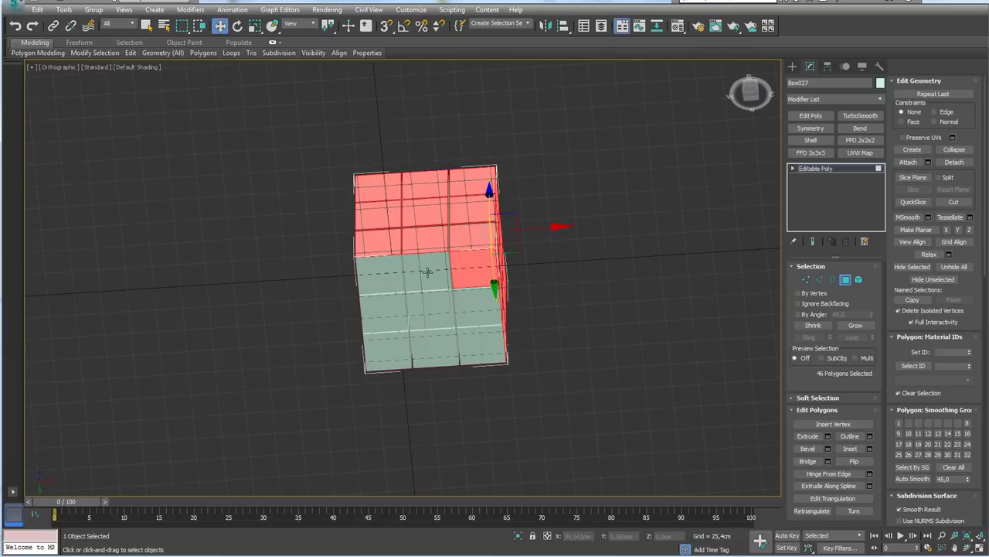
left_click(428, 273, "ctrl")
left_click(397, 273, "ctrl")
left_click(390, 317, "ctrl")
left_click(430, 312, "ctrl")
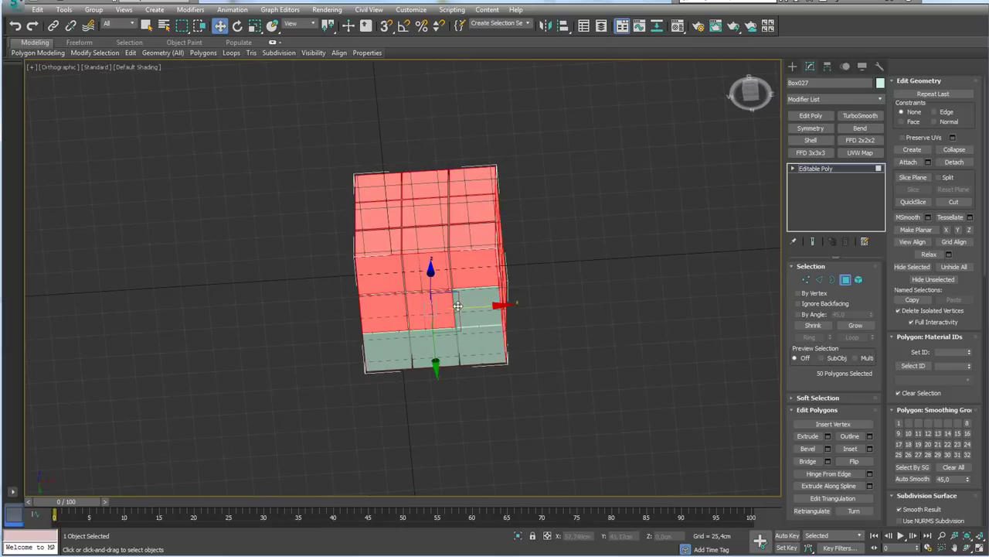
left_click(479, 307, "ctrl")
left_click(477, 344, "ctrl")
left_click(438, 348, "ctrl")
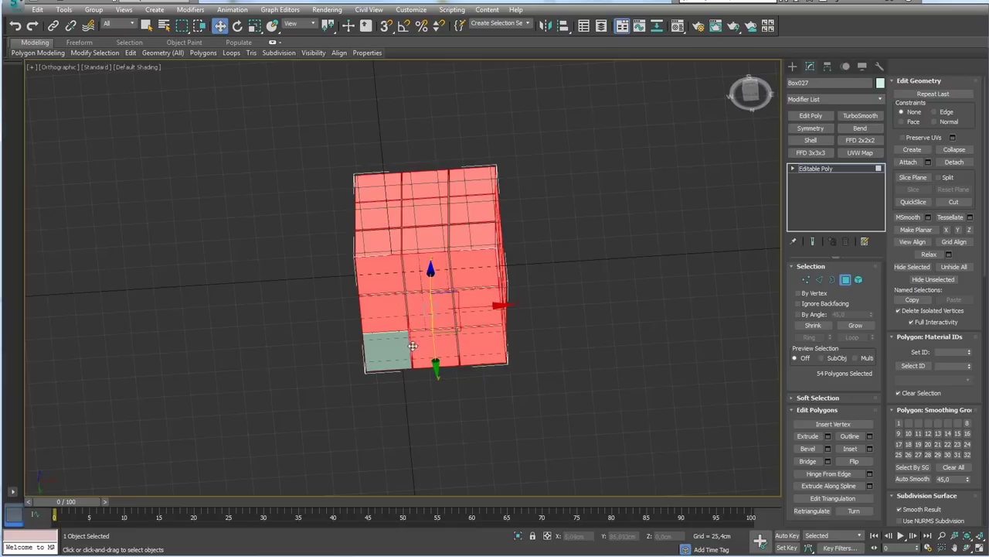
mouse_move(413, 346)
middle_mouse_down("alt")
mouse_move(559, 319)
mouse_move(565, 302)
mouse_move(555, 341)
mouse_move(540, 308)
mouse_move(608, 302)
middle_mouse_up("alt")
key("p")
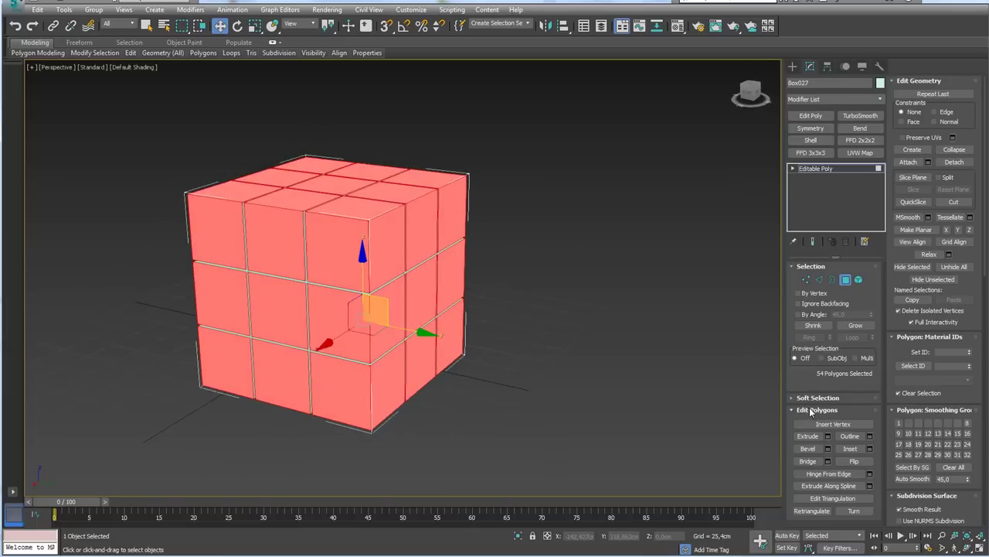
Inset the 54 selected faces By Polygon at 2.54cm and inspect the tile borders.
left_click(869, 448)
scroll(498, 309, "up", 4)
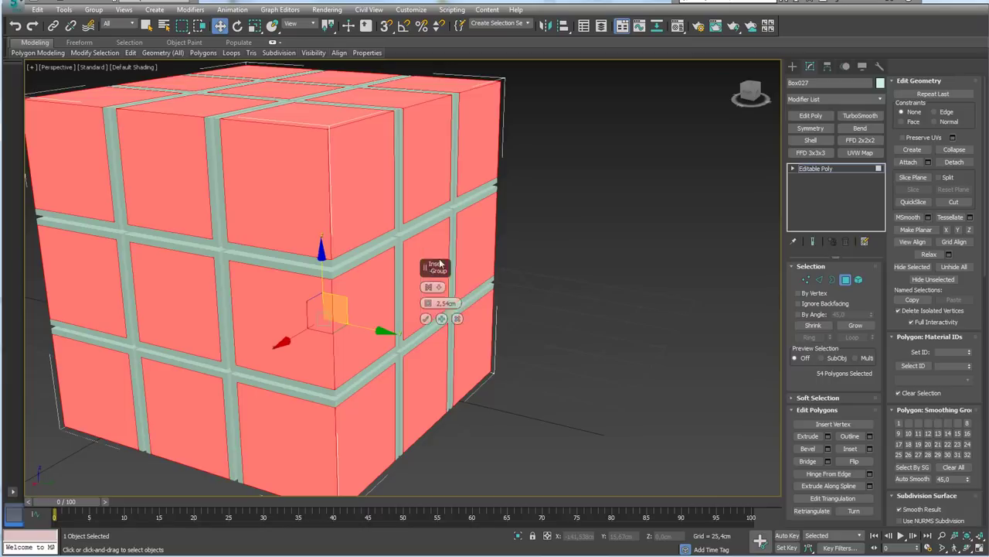
left_click_drag(407, 263, 613, 178)
left_click(628, 198)
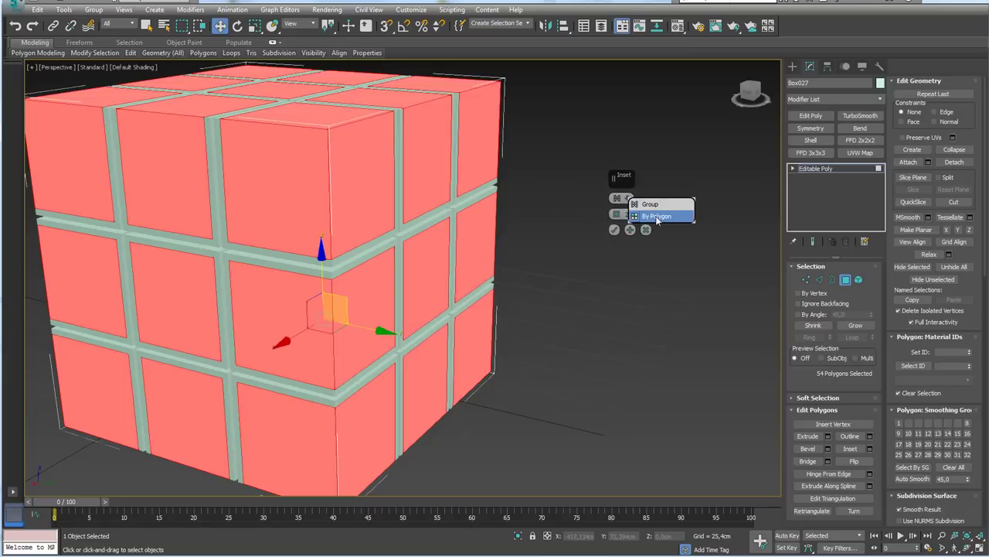
left_click(657, 218)
scroll(518, 232, "down", 4)
middle_click_drag(519, 232, 541, 244, "alt")
scroll(616, 217, "up", 4)
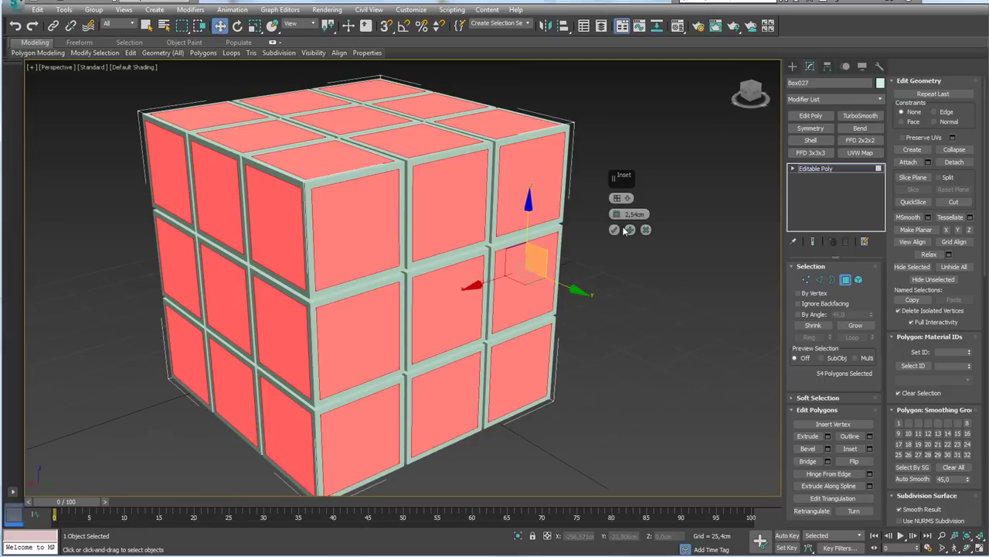
left_click(614, 230)
mouse_move(600, 233)
middle_mouse_down("alt")
mouse_move(582, 232)
mouse_move(588, 309)
mouse_move(421, 306)
mouse_move(417, 203)
mouse_move(530, 223)
mouse_move(495, 255)
middle_mouse_up("alt")
scroll(582, 232, "down", 3)
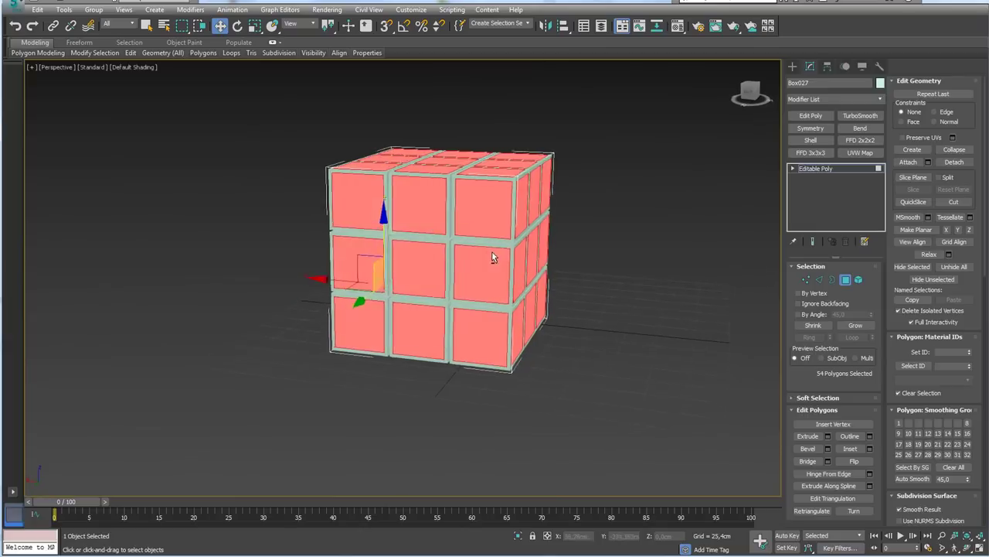
middle_click_drag(617, 164, 350, 143, "alt")
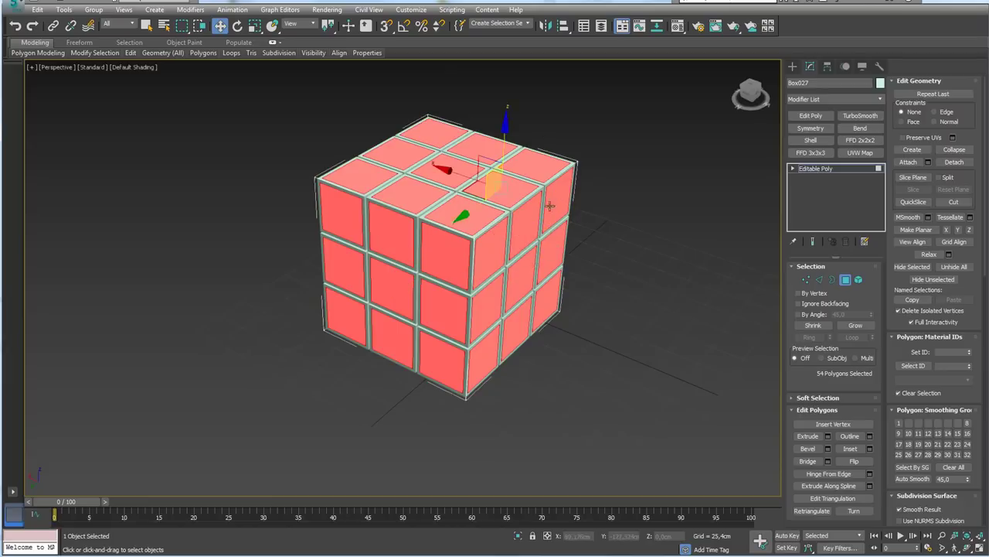
scroll(572, 209, "up", 3)
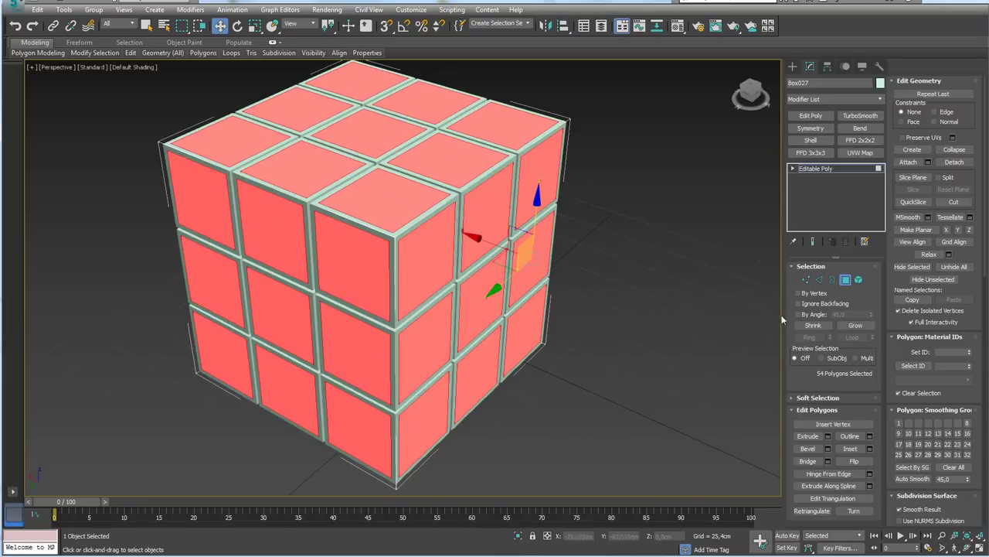
Bevel the 54 inset tiles with 3.554cm height and -1.023cm outline into raised stickers.
left_click(828, 448)
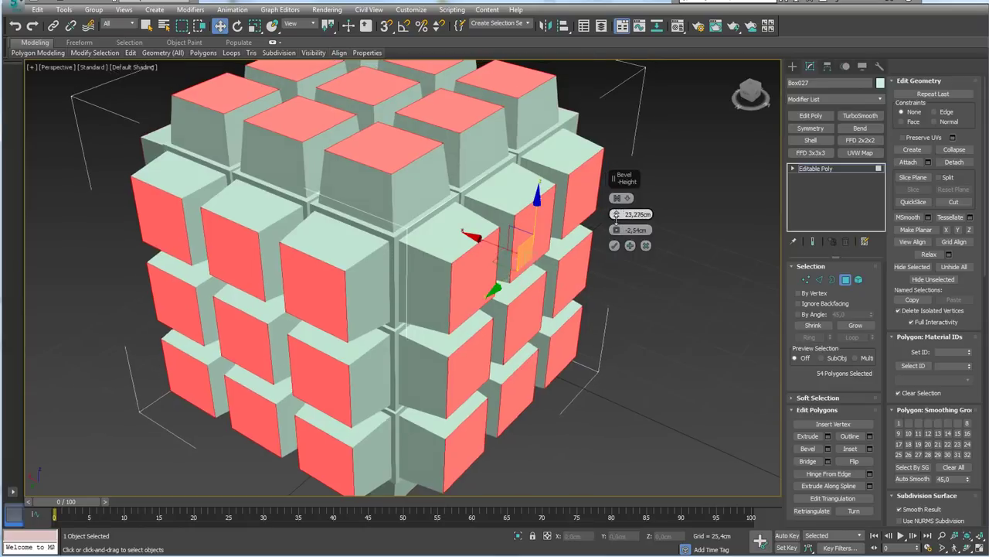
left_click_drag(616, 217, 618, 267)
left_click_drag(616, 230, 616, 202)
mouse_move(563, 203)
middle_mouse_down("alt")
mouse_move(578, 189)
mouse_move(566, 178)
mouse_move(541, 197)
mouse_move(508, 198)
middle_mouse_up("alt")
scroll(492, 211, "up", 5)
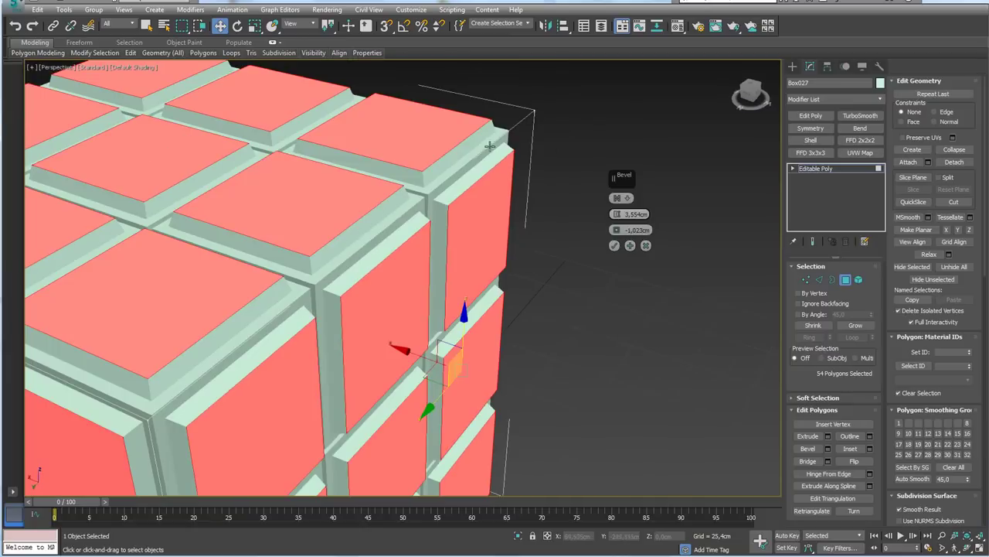
scroll(541, 178, "down", 5)
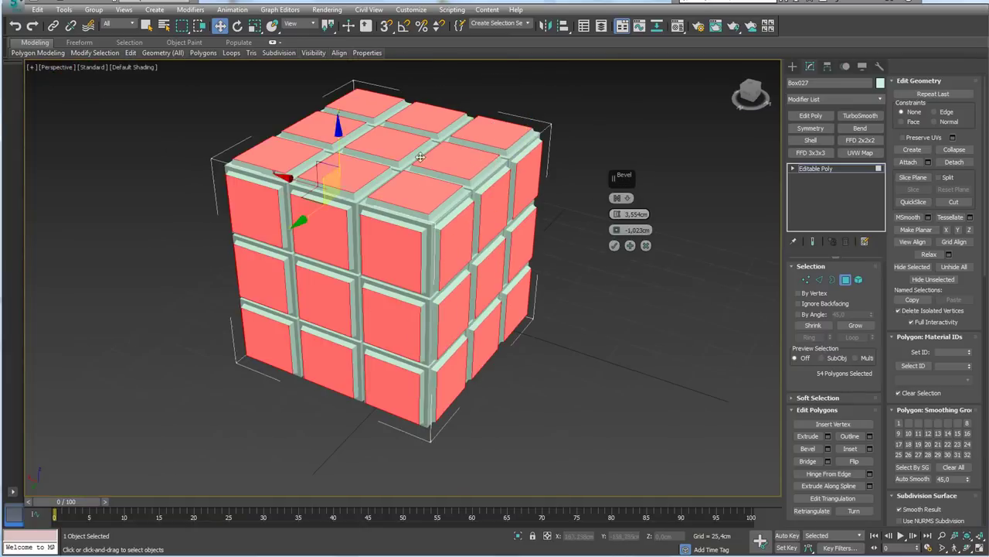
middle_click_drag(518, 210, 530, 167, "alt")
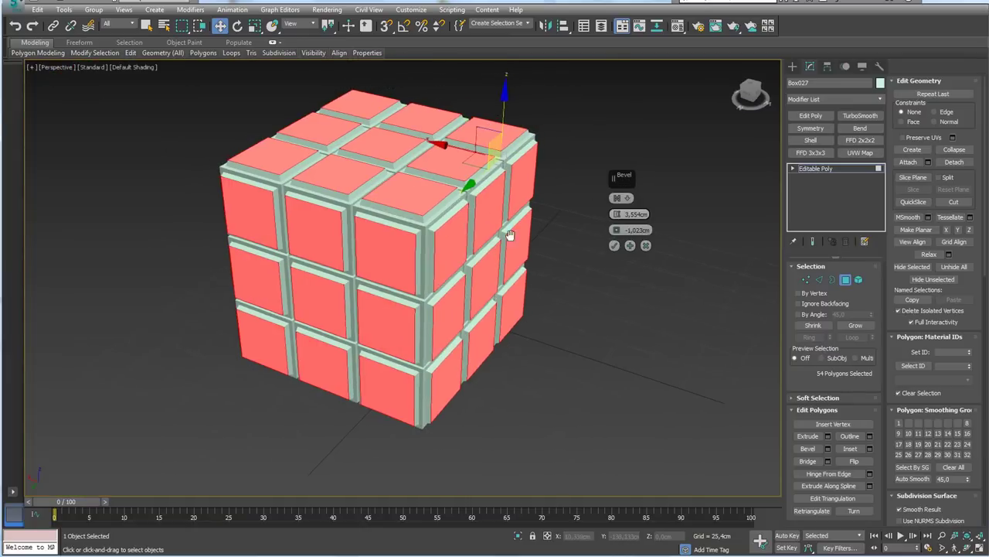
left_click(614, 245)
mouse_move(567, 253)
middle_mouse_down("alt")
mouse_move(559, 239)
mouse_move(620, 235)
middle_mouse_up("alt")
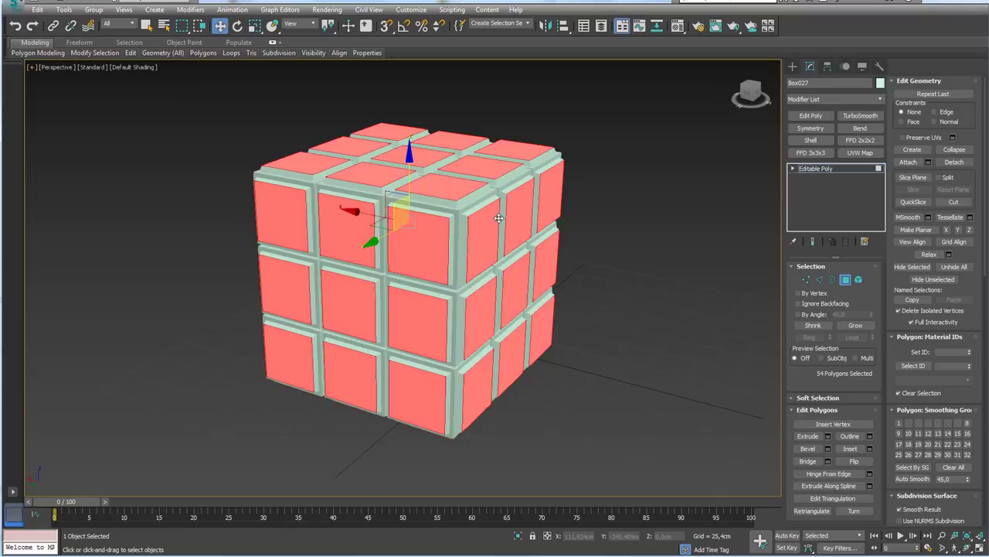
middle_click_drag(498, 219, 502, 236, "alt")
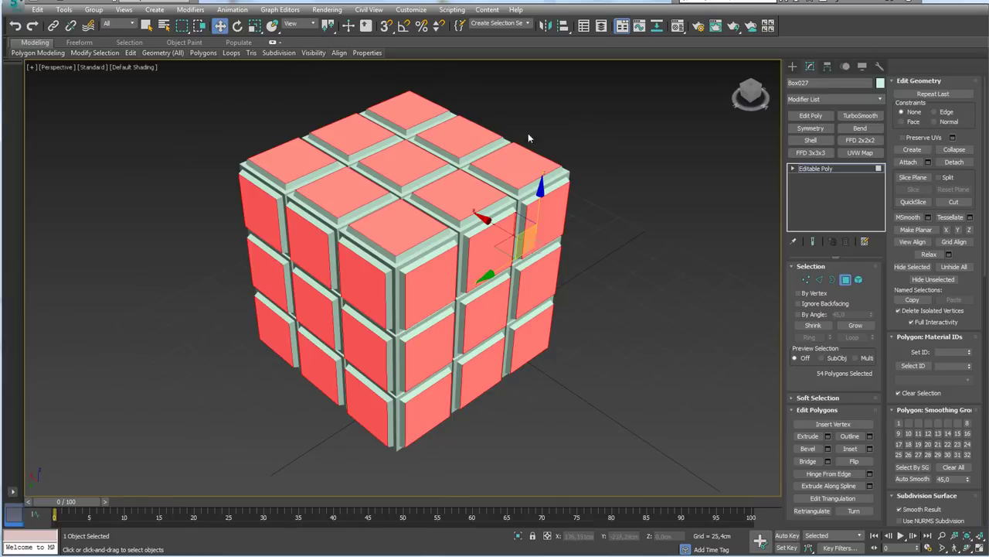
mouse_move(521, 177)
left_mouse_down()
mouse_move(261, 157)
mouse_move(405, 255)
mouse_move(557, 169)
left_mouse_up()
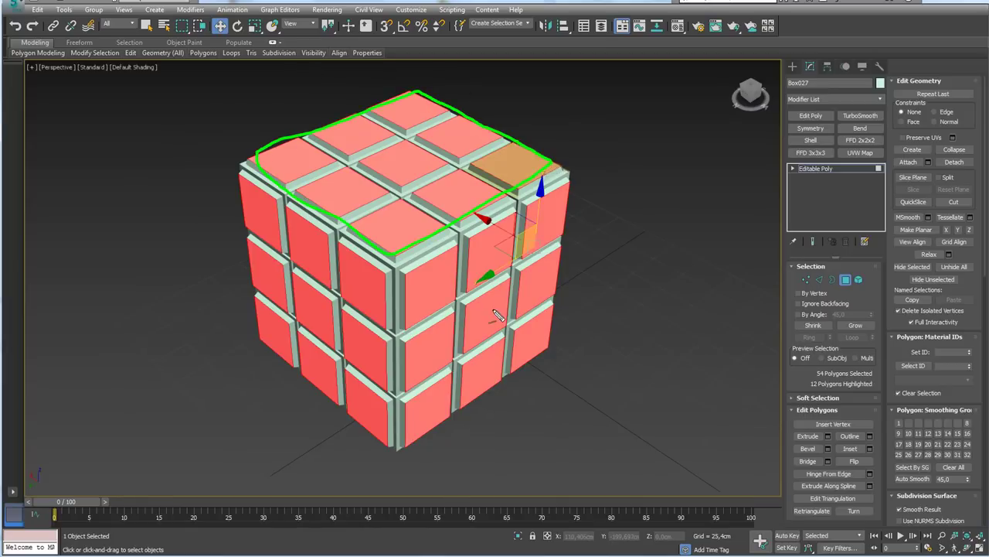
mouse_move(415, 277)
left_mouse_down()
mouse_move(576, 186)
mouse_move(563, 351)
mouse_move(423, 433)
mouse_move(403, 264)
left_mouse_up()
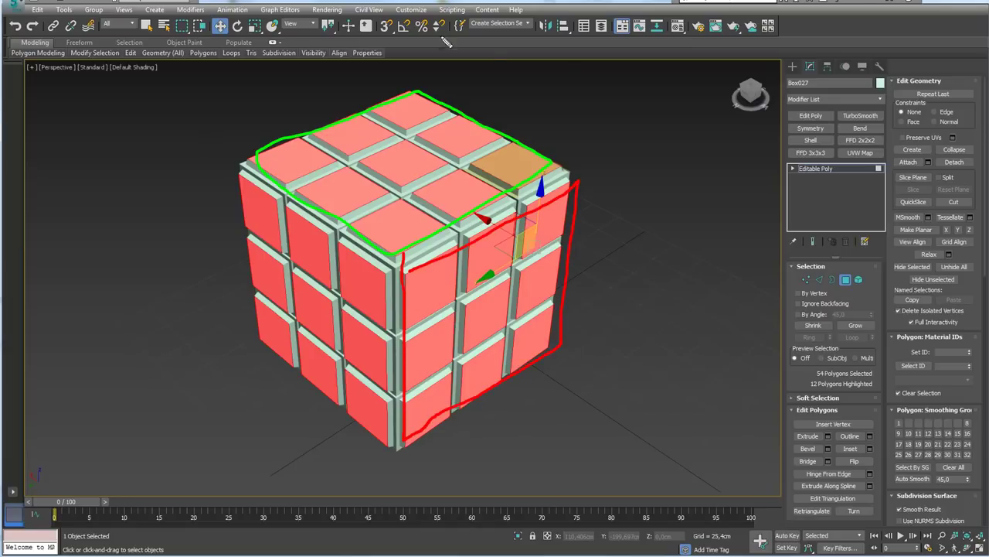
key("Escape")
middle_click_drag(501, 354, 502, 326, "alt")
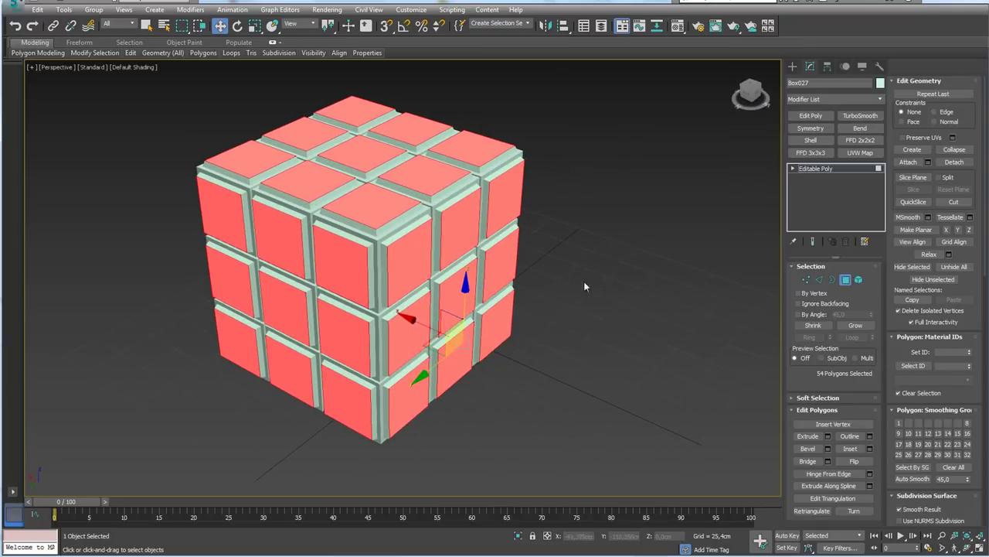
middle_click_drag(584, 280, 551, 281, "alt")
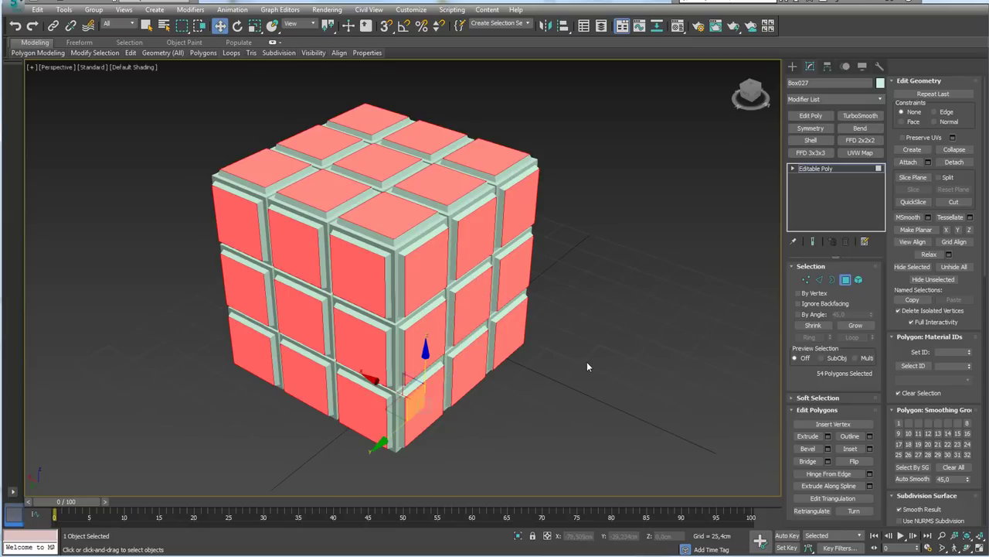
Reselect the 54 tiles with two Ctrl+I inversions and give them material ID 2.
middle_click_drag(564, 367, 551, 346)
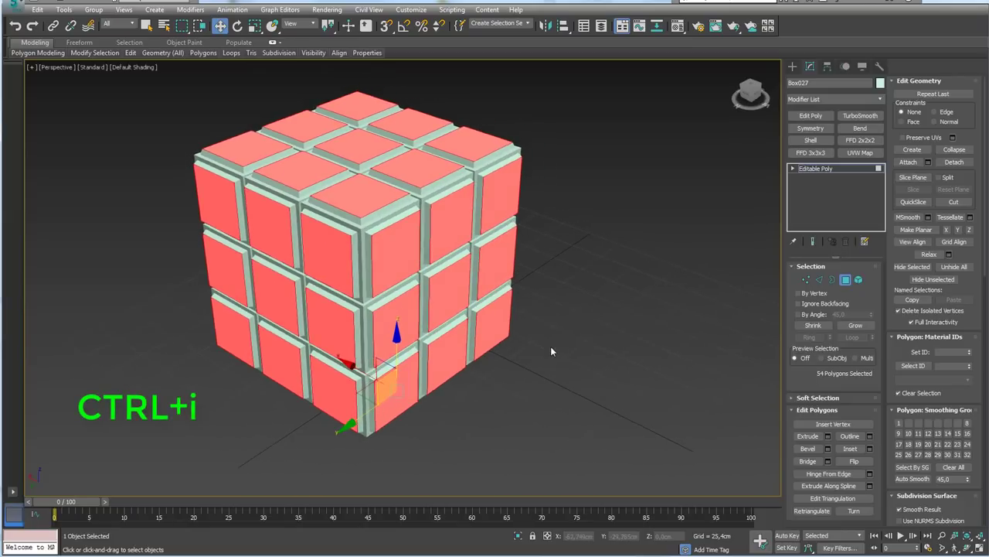
key("ctrl+i")
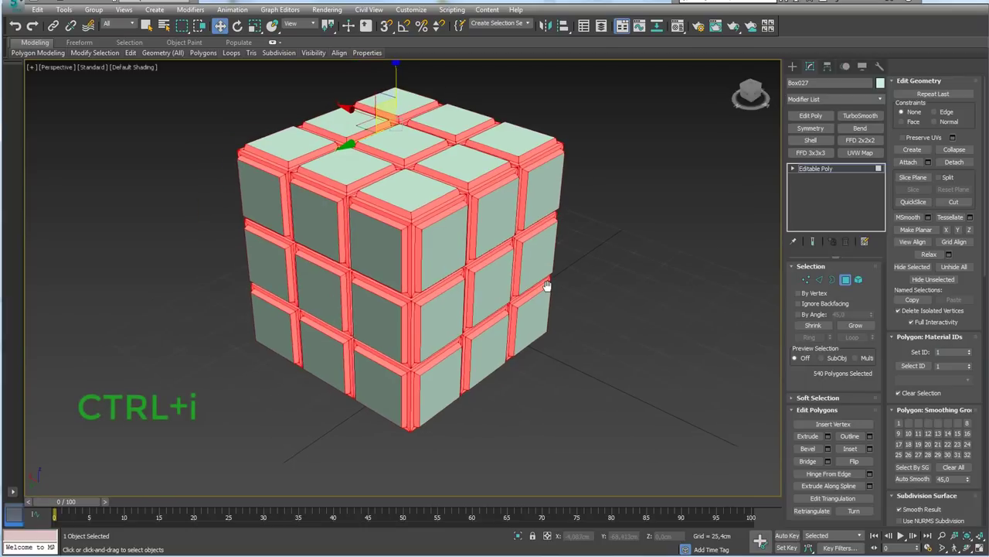
key("ctrl+i")
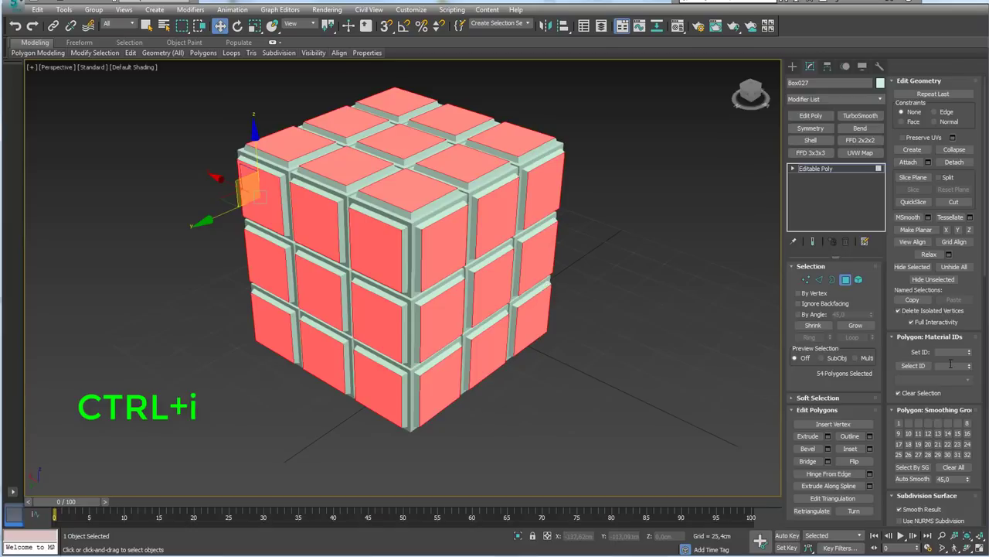
left_click(952, 351)
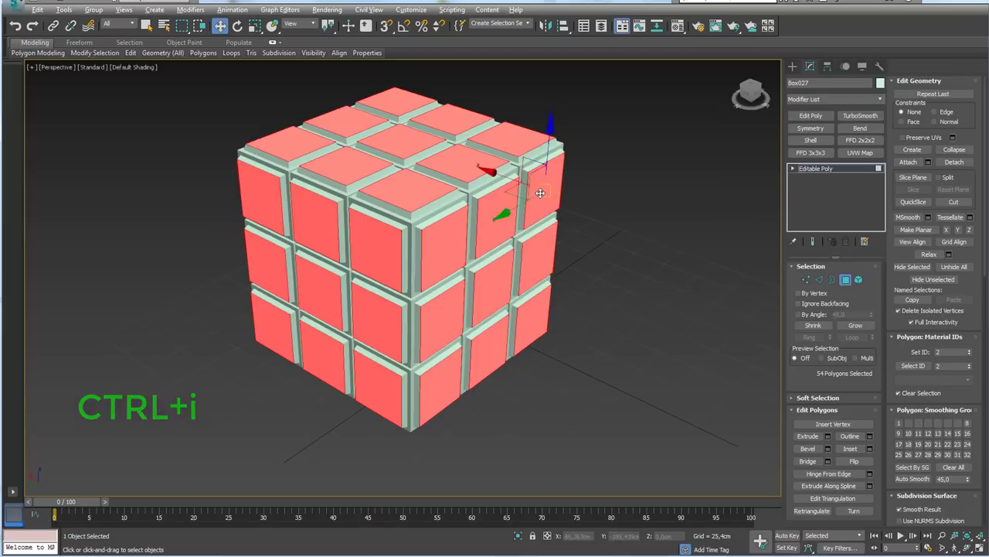
Deselect the right face's nine tiles before assigning the next material ID.
left_click(539, 181, "alt")
left_click(493, 210, "alt")
left_click(442, 240, "alt")
left_click(443, 316, "alt")
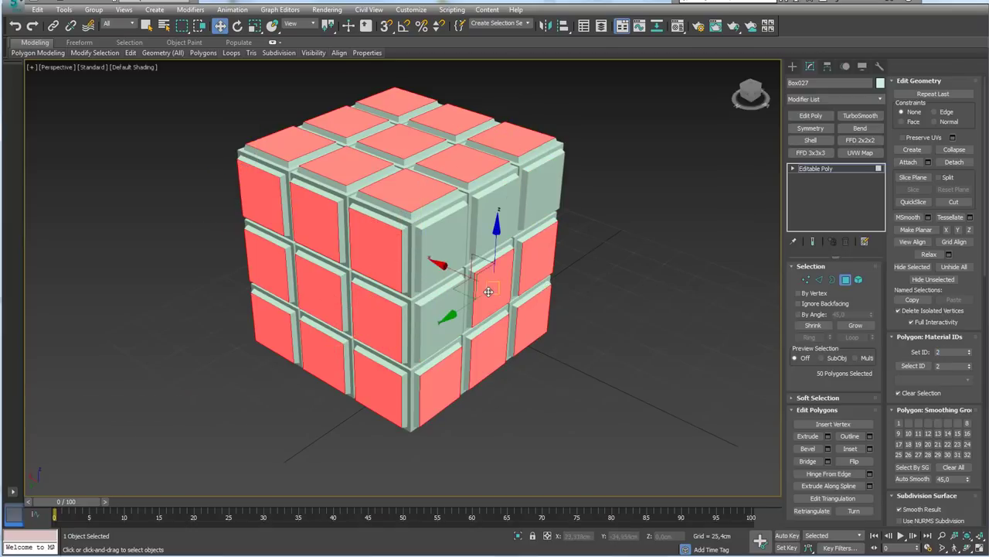
left_click(487, 282, "alt")
left_click(533, 253, "alt")
left_click(532, 321, "alt")
left_click(485, 352, "alt")
left_click(434, 370, "alt")
left_click(951, 353)
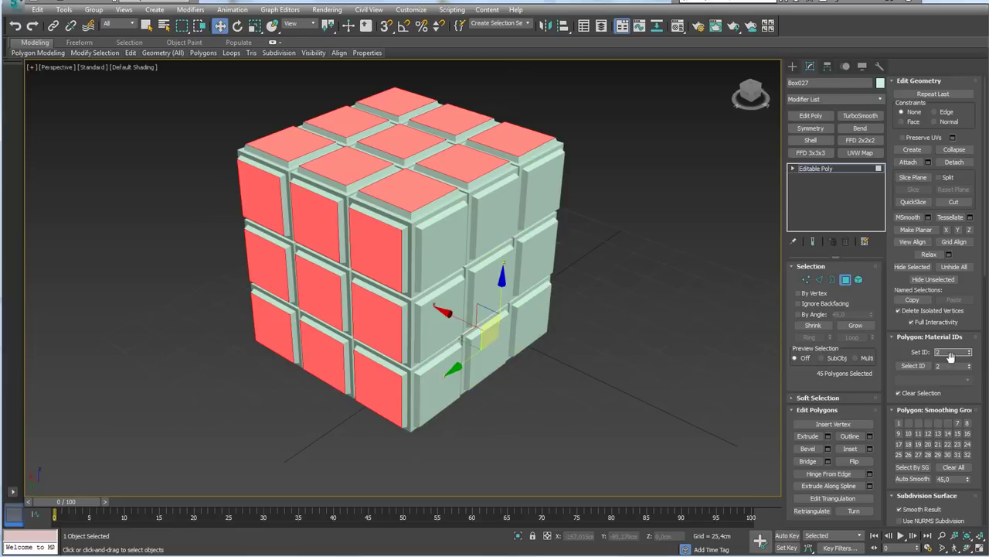
Apply material ID 3 to the selection, then deselect tiles on the front face.
type("3")
middle_click_drag(401, 232, 464, 256, "alt")
left_click(296, 230, "alt")
left_click(369, 242, "alt")
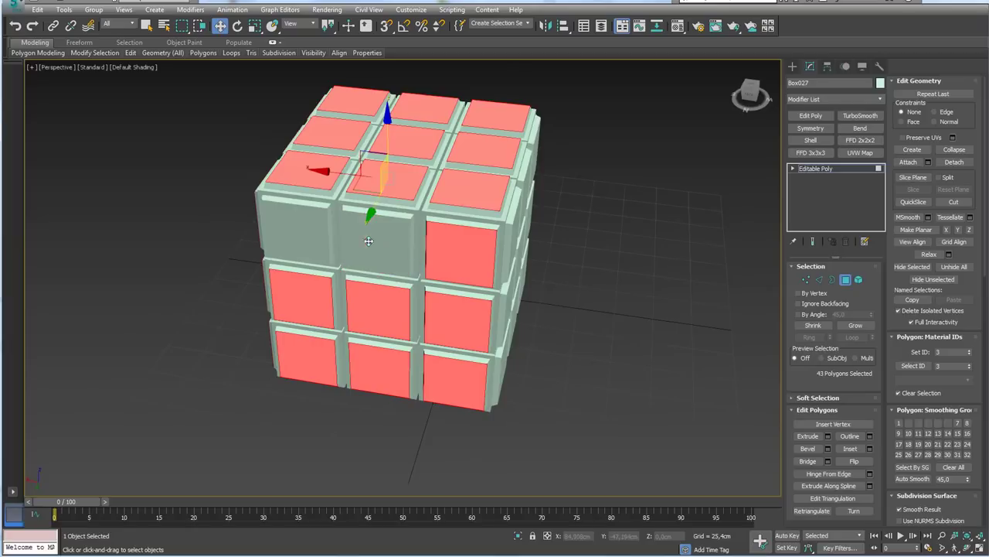
left_click(443, 252, "alt")
left_click(457, 313, "alt")
left_click(311, 347, "alt")
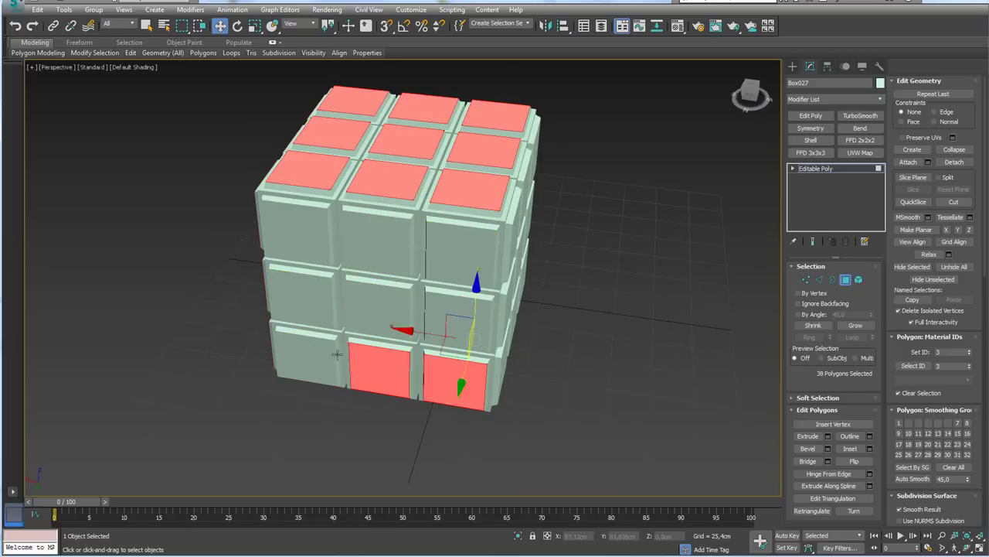
left_click(372, 359, "alt")
left_click(436, 364, "alt")
Remove the nine front sticker faces and assign material ID 5 to the remaining faces.
middle_click_drag(760, 377, 709, 340)
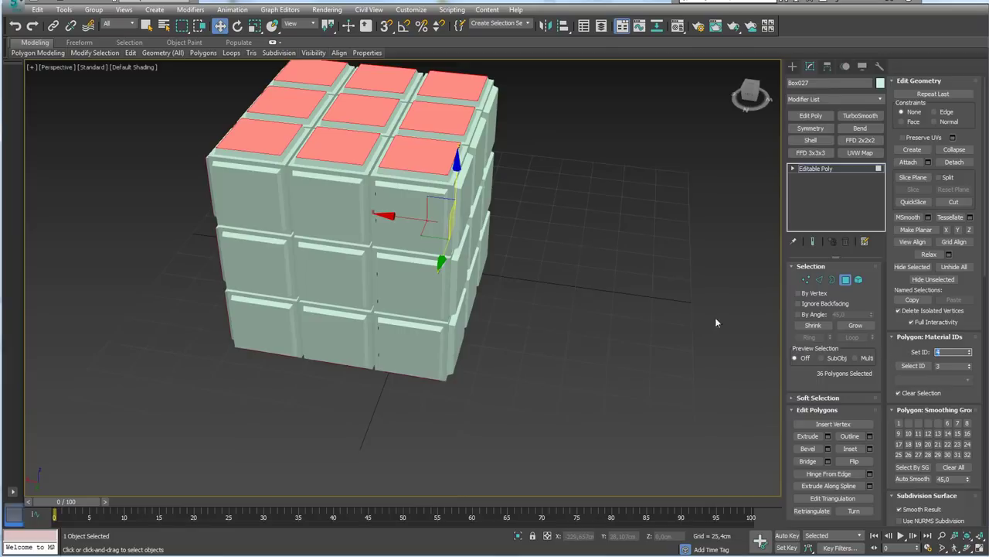
middle_click_drag(716, 323, 448, 256, "alt")
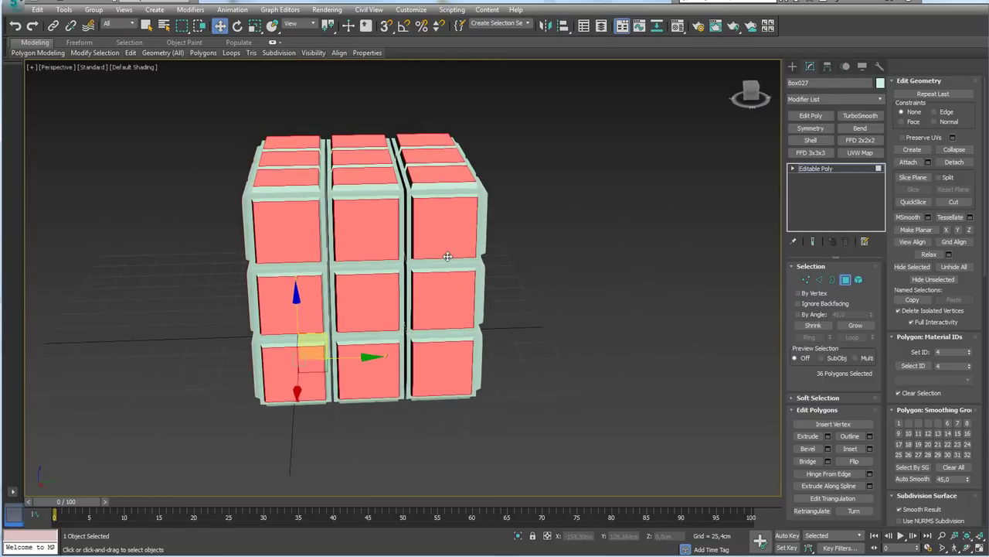
left_click(439, 235, "alt")
left_click(368, 228, "alt")
left_click(292, 228, "alt")
left_click(301, 295, "alt")
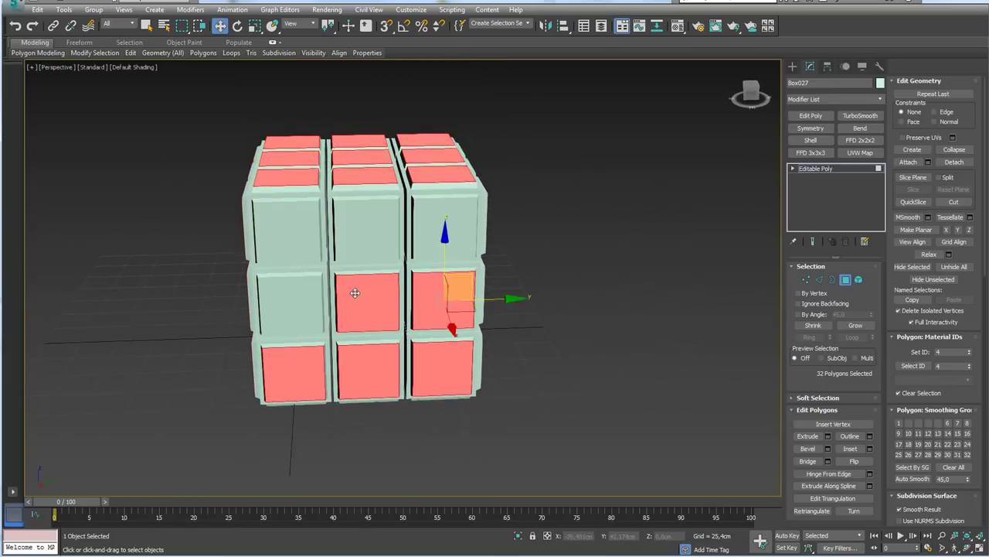
left_click(356, 293, "alt")
left_click(426, 293, "alt")
left_click(442, 369, "alt")
left_click(369, 371, "alt")
left_click(306, 373, "alt")
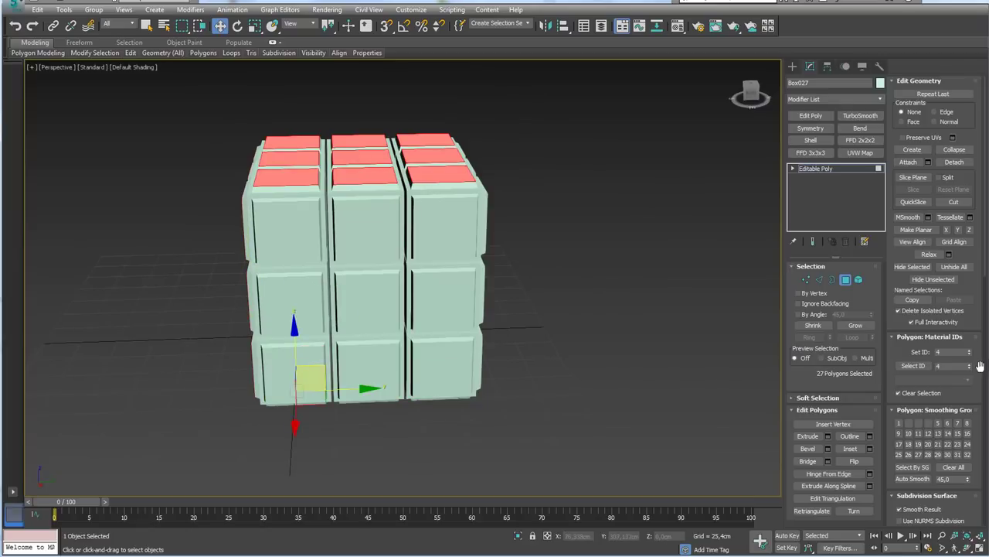
double_click(948, 351)
type("5")
key("Return")
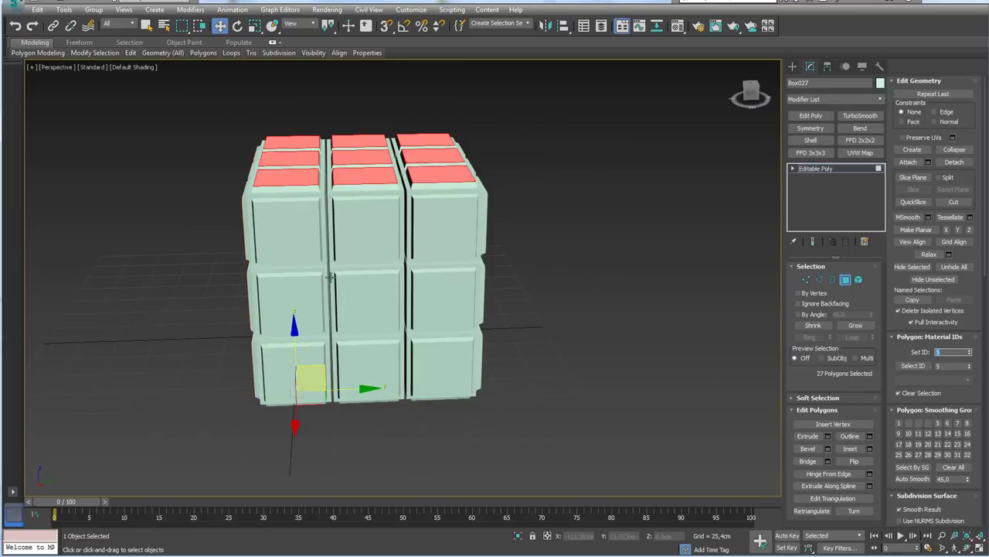
Deselect nine more front-face tiles from the selection.
middle_click_drag(330, 276, 402, 263, "alt")
left_click(402, 259, "alt")
left_click(328, 263, "alt")
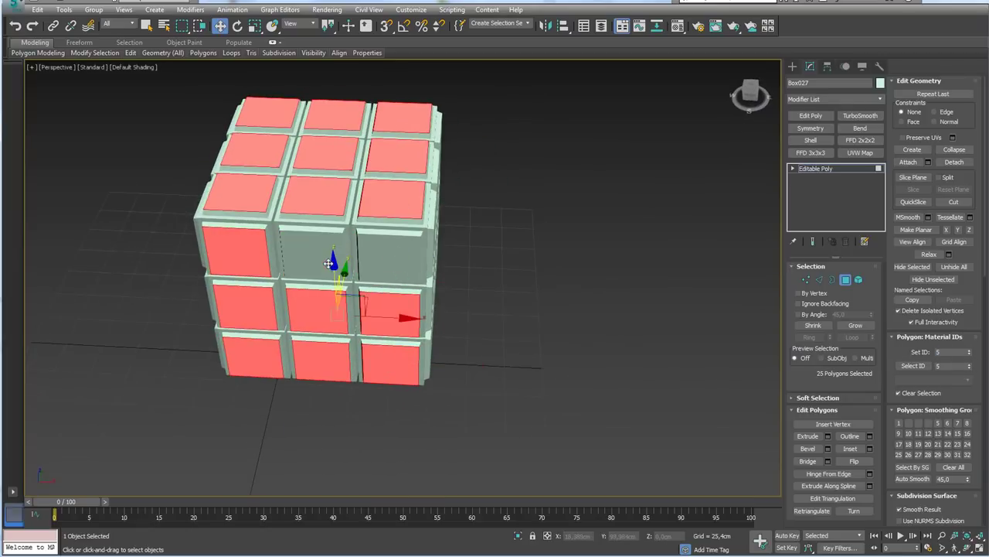
left_click(250, 260, "alt")
left_click(254, 294, "alt")
left_click(310, 299, "alt")
left_click(382, 314, "alt")
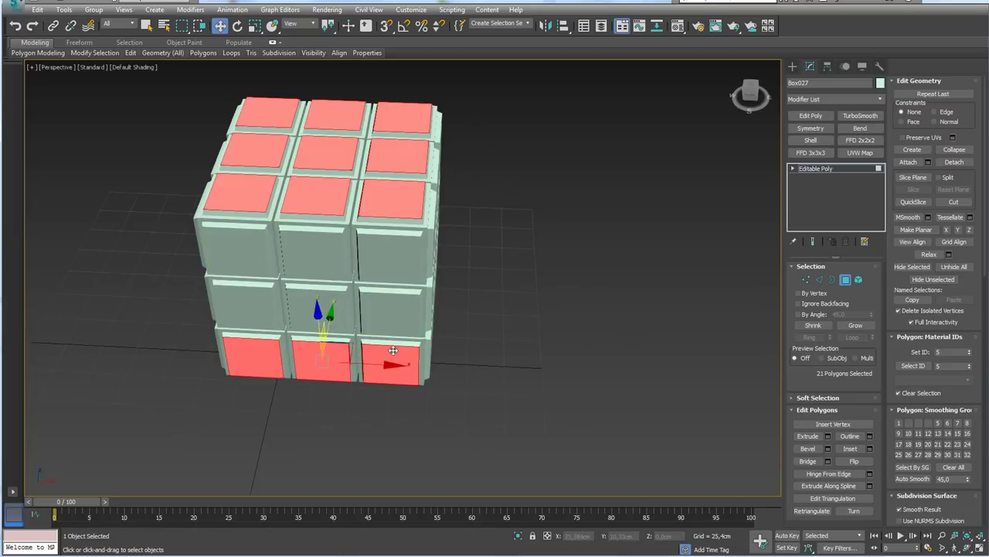
left_click(392, 350, "alt")
left_click(321, 357, "alt")
left_click(252, 357, "alt")
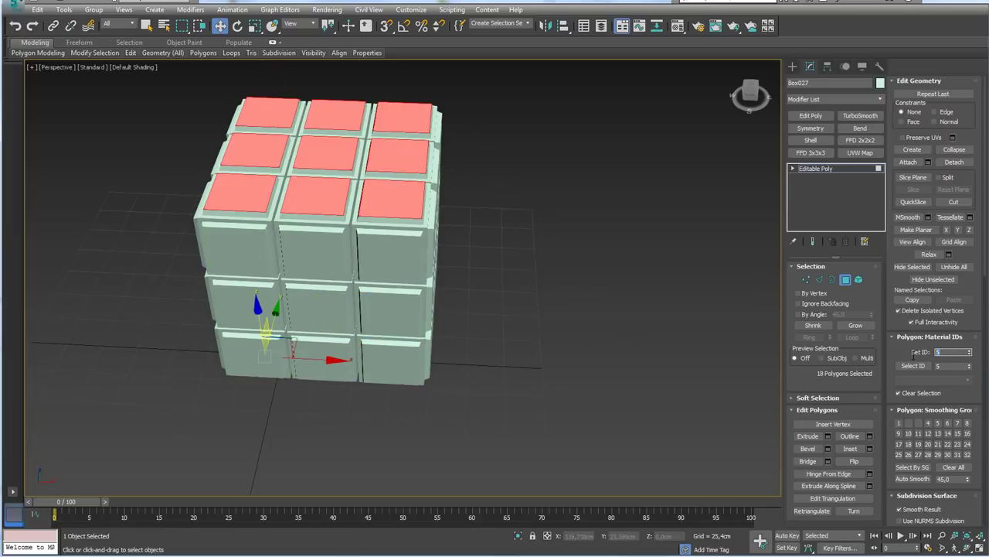
Orbit and zoom around the cube to view it from the side.
mouse_move(509, 366)
middle_mouse_down("alt")
mouse_move(525, 279)
mouse_move(531, 319)
mouse_move(484, 303)
mouse_move(472, 356)
middle_mouse_up("alt")
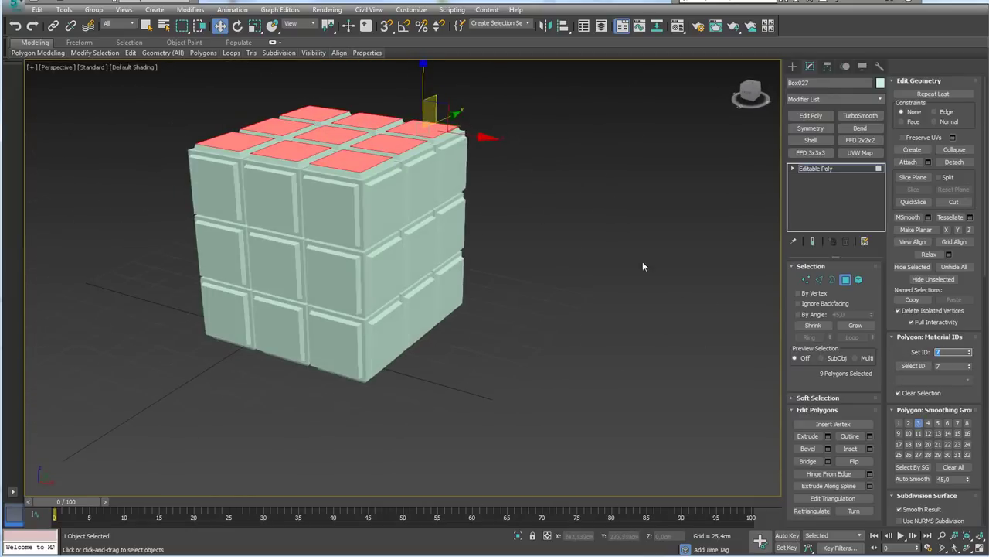
mouse_move(642, 266)
middle_mouse_down("alt")
mouse_move(530, 299)
mouse_move(548, 350)
mouse_move(437, 201)
mouse_move(259, 316)
middle_mouse_up("alt")
scroll(437, 201, "down", 3)
scroll(591, 293, "up", 3)
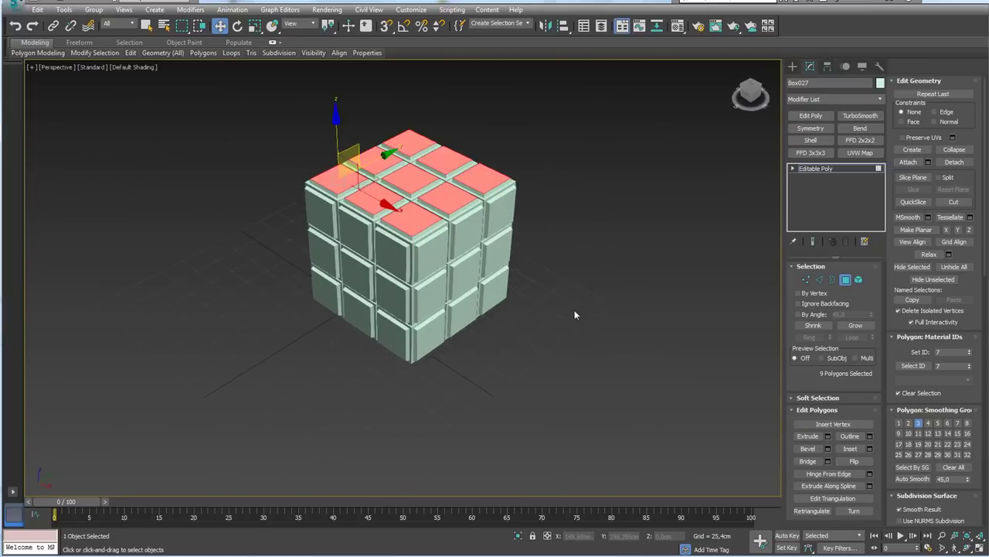
middle_click_drag(517, 258, 529, 264)
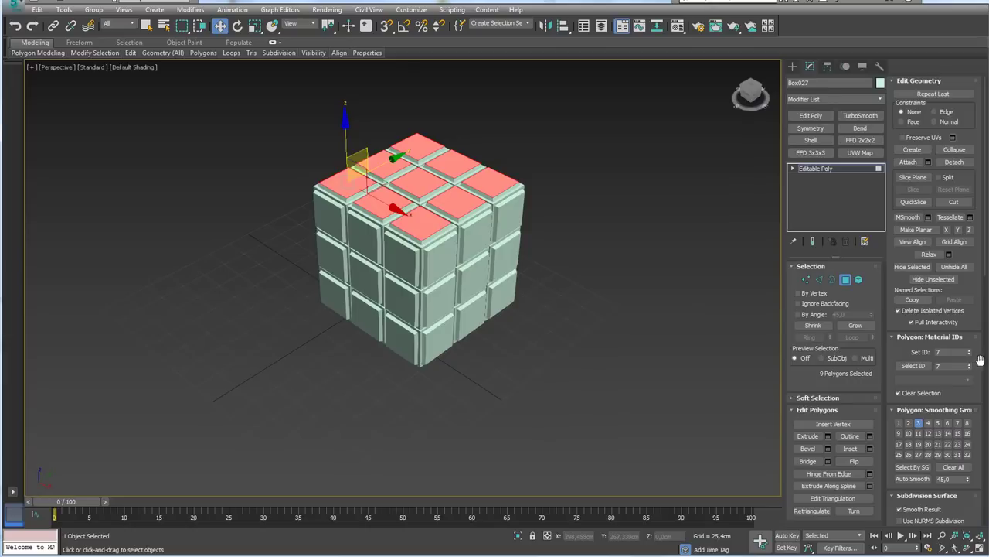
Select the ID 1 body faces, then the ID 3 sticker faces, orbiting to inspect each.
left_click(915, 365)
scroll(652, 305, "up", 3)
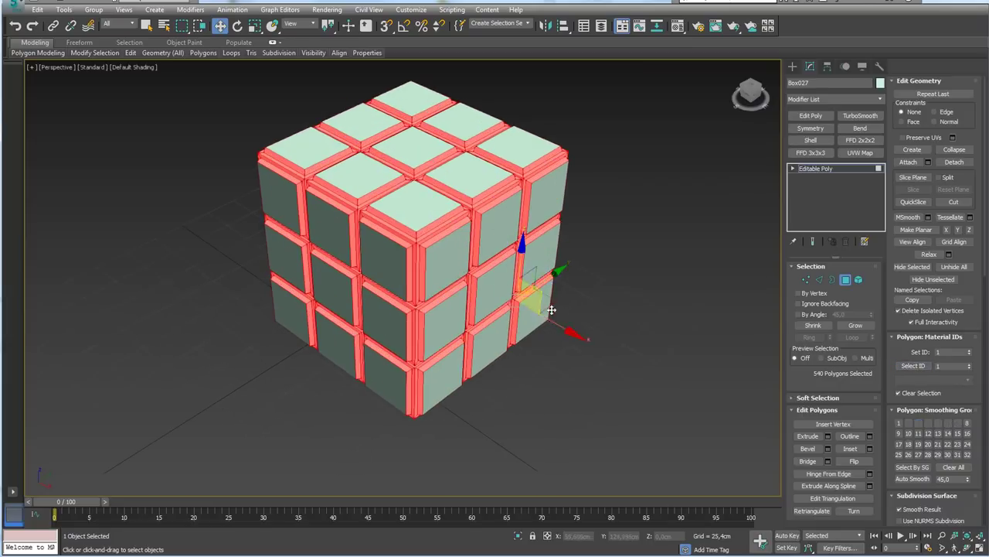
mouse_move(652, 304)
middle_mouse_down("alt")
mouse_move(551, 170)
mouse_move(620, 279)
mouse_move(567, 296)
mouse_move(588, 308)
middle_mouse_up("alt")
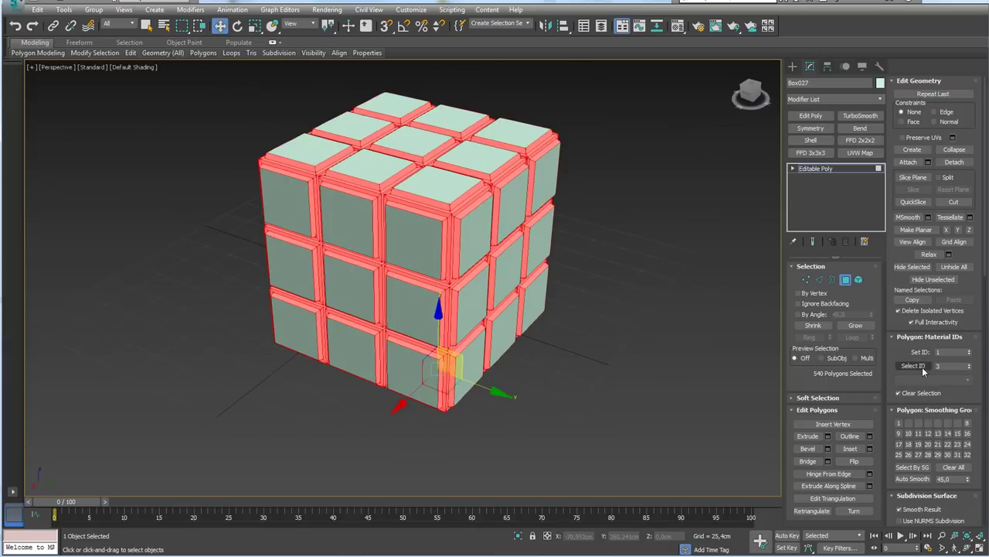
left_click(918, 370)
middle_click_drag(629, 312, 521, 163, "alt")
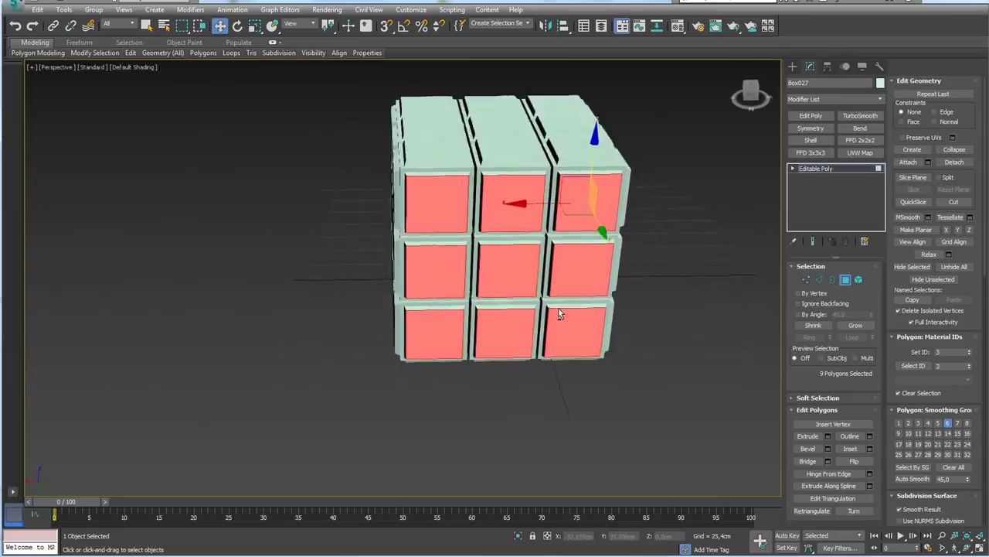
mouse_move(592, 332)
middle_mouse_down("alt")
mouse_move(638, 364)
mouse_move(625, 335)
mouse_move(791, 199)
middle_mouse_up("alt")
Return to object level and open the Material Editor, moving it aside.
left_click(815, 168)
scroll(341, 268, "down", 3)
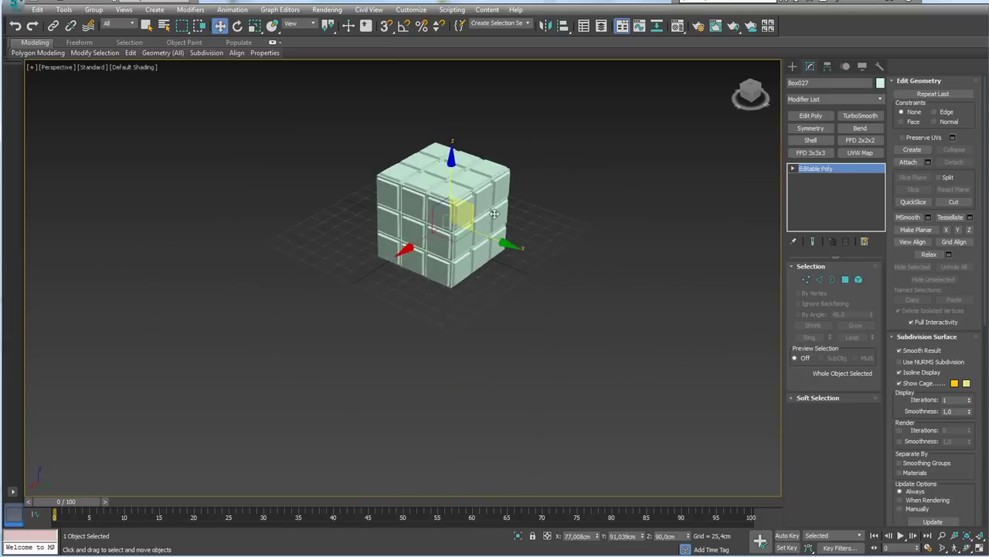
scroll(341, 268, "up", 3)
scroll(341, 268, "up", 2)
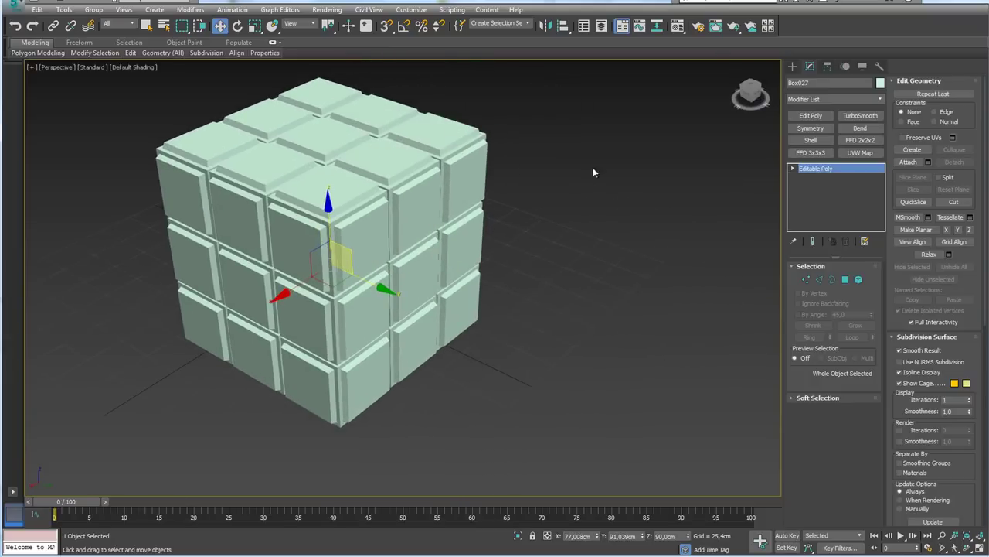
left_click(677, 26)
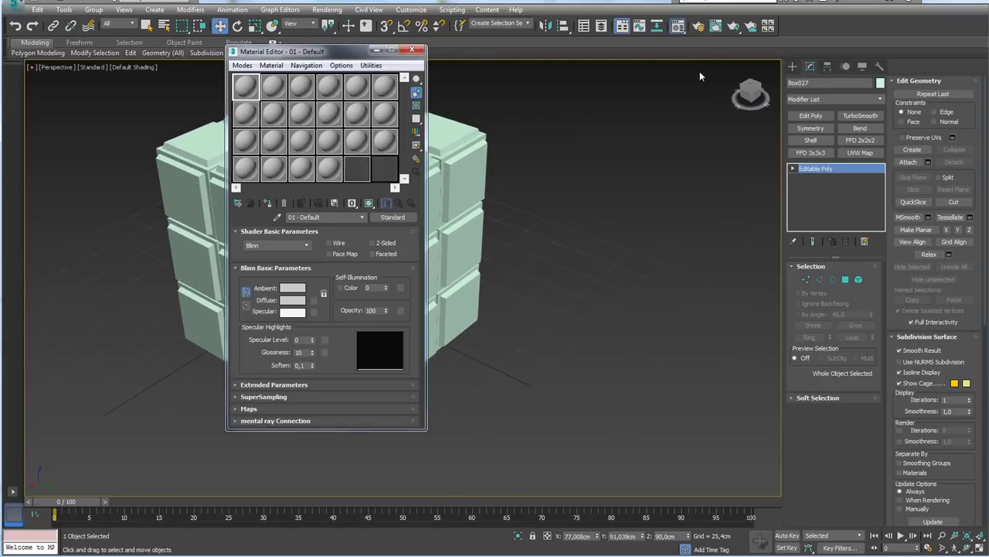
left_click_drag(313, 53, 570, 78)
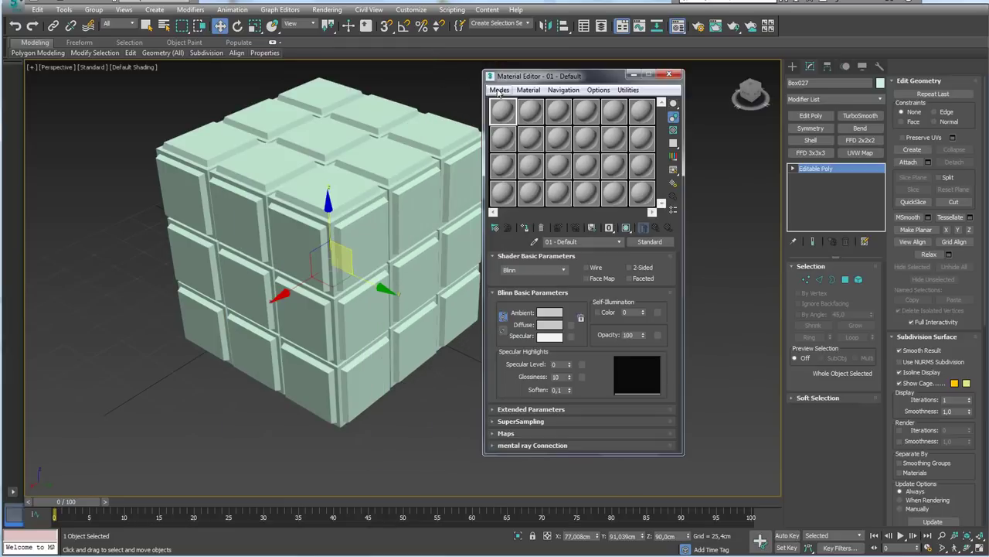
left_click(499, 89)
left_click(529, 90)
left_click(499, 89)
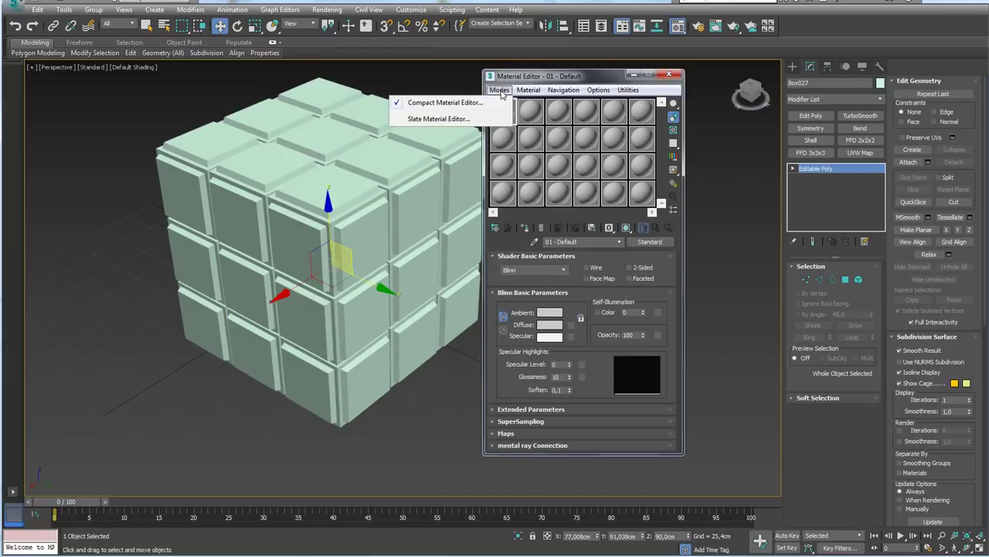
left_click(518, 76)
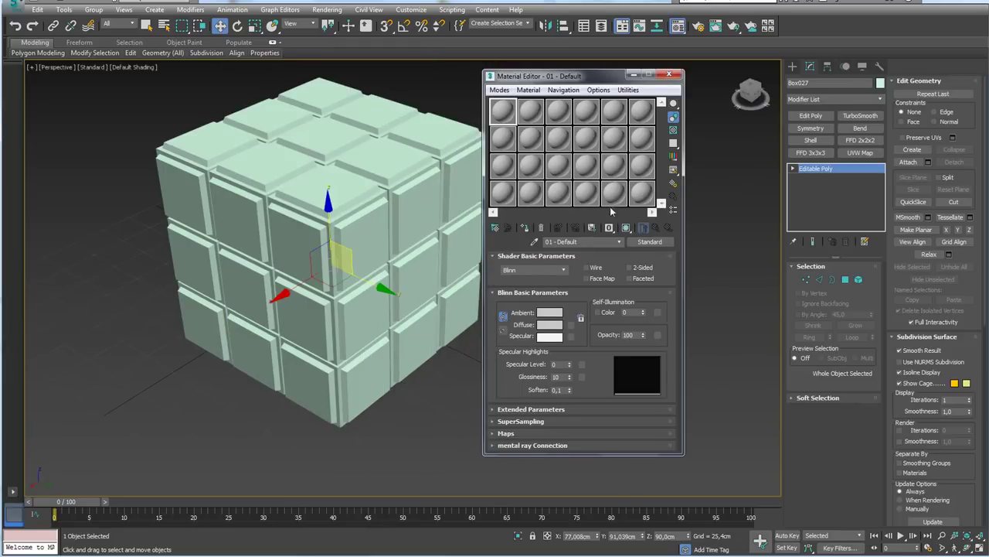
Change the material type to Multi/Sub-Object, keeping the old material as a sub-material.
left_click(651, 241)
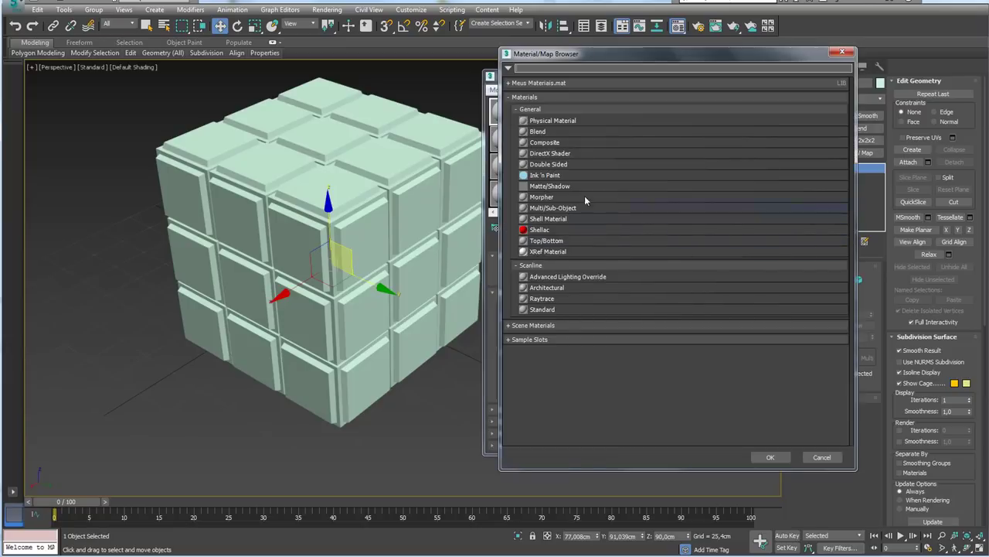
left_click(541, 210)
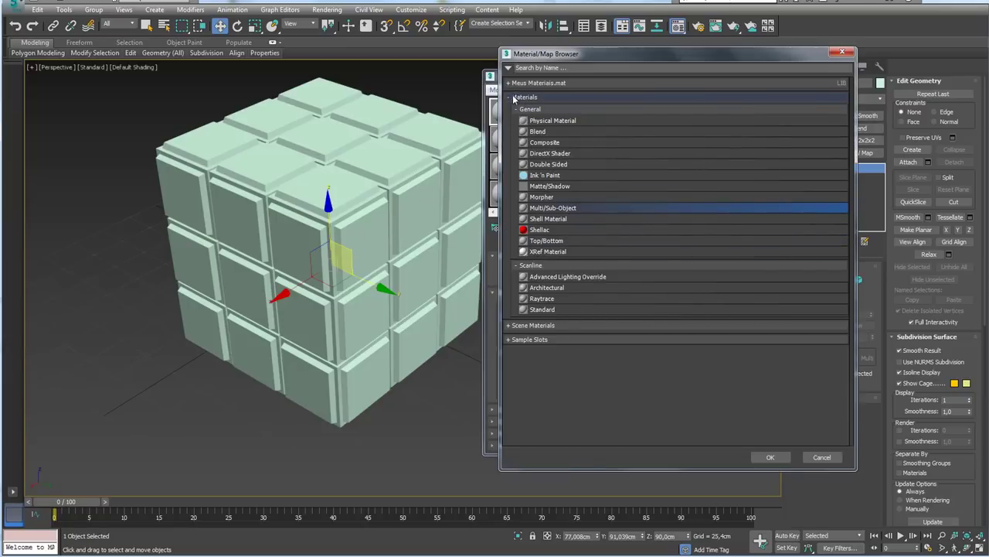
left_click(511, 97)
left_click(511, 98)
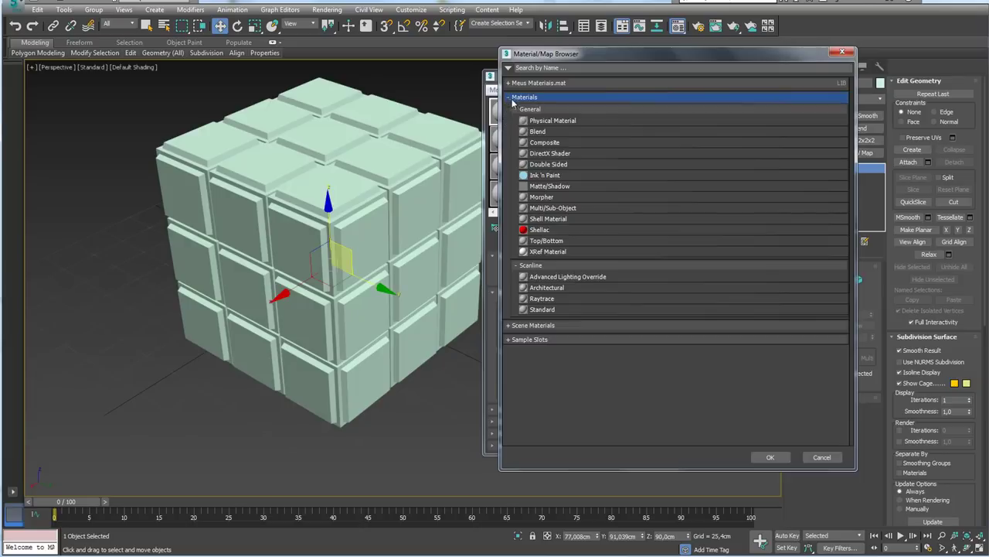
double_click(560, 209)
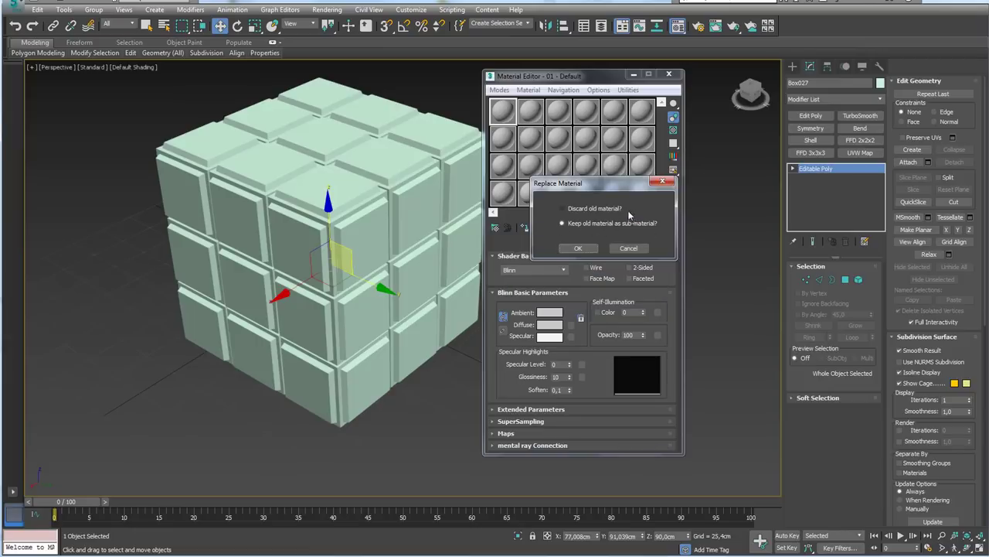
left_click(577, 247)
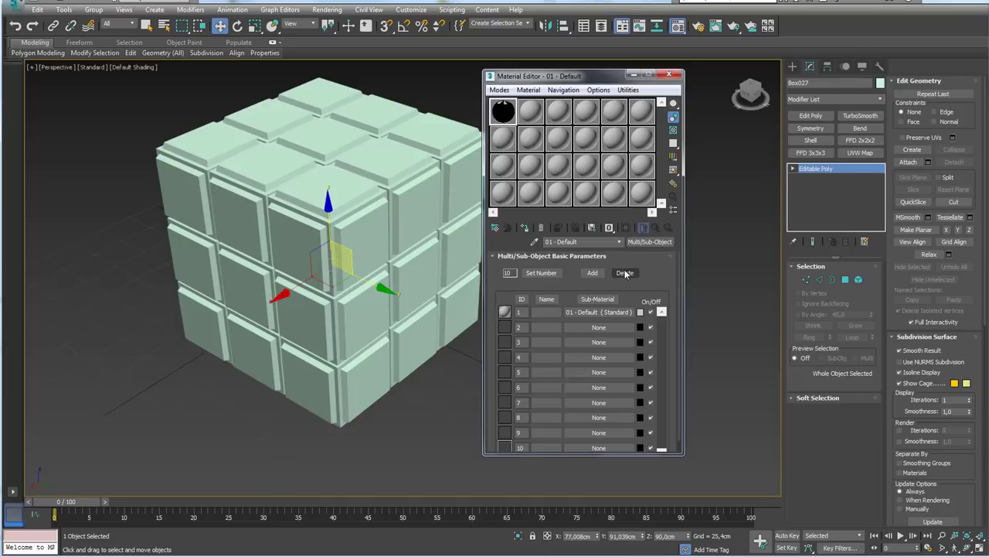
Adjust the multi-material's sub-material slots by deleting and adding entries.
left_click(625, 273)
left_click(625, 273)
left_click(625, 273)
left_click(625, 273)
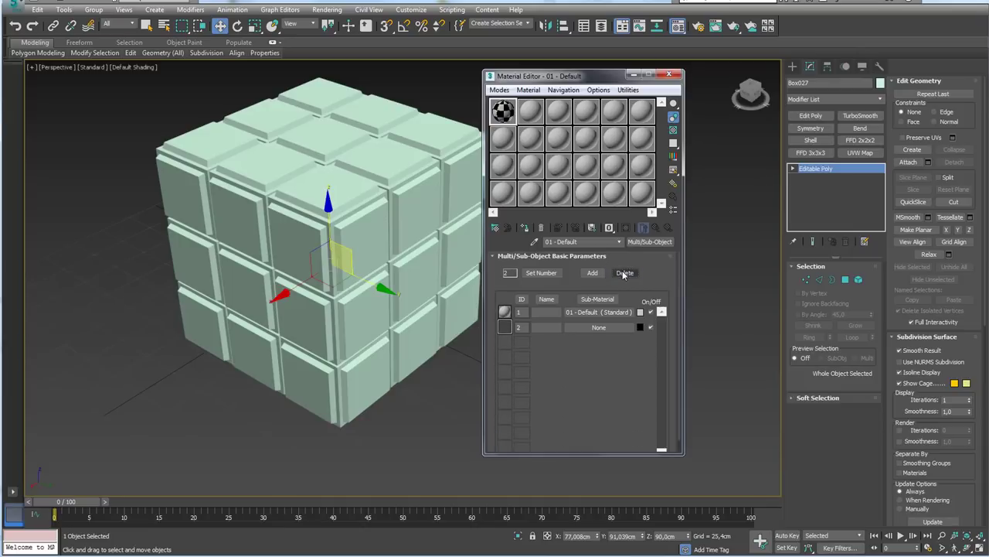
left_click(625, 273)
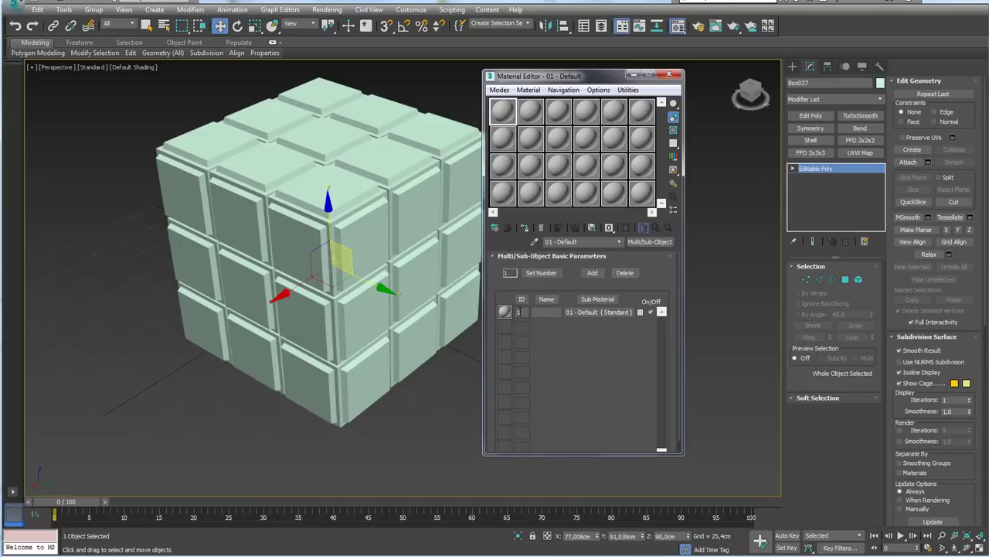
middle_click_drag(392, 303, 336, 265)
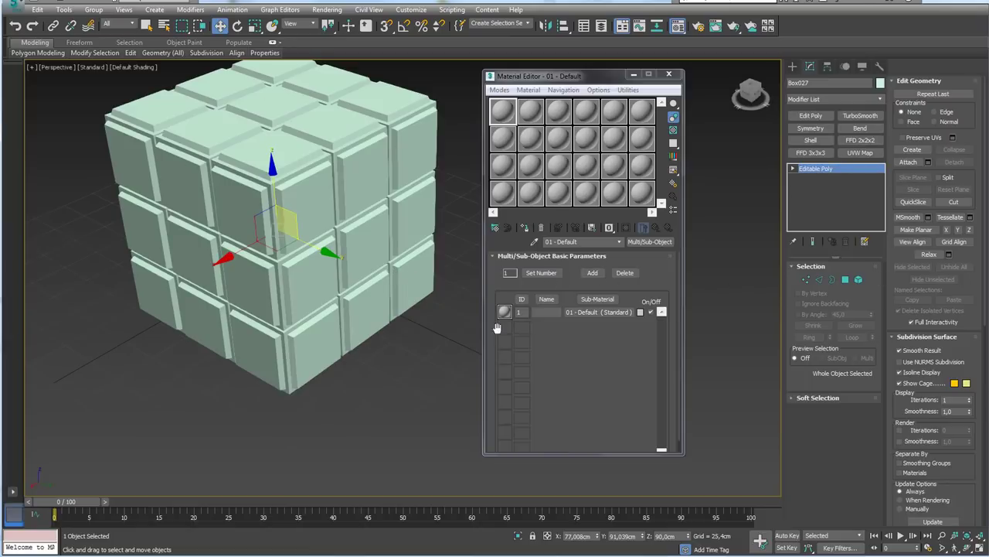
left_click(593, 274)
left_click(593, 274)
left_click(593, 275)
left_click(593, 274)
left_click(593, 275)
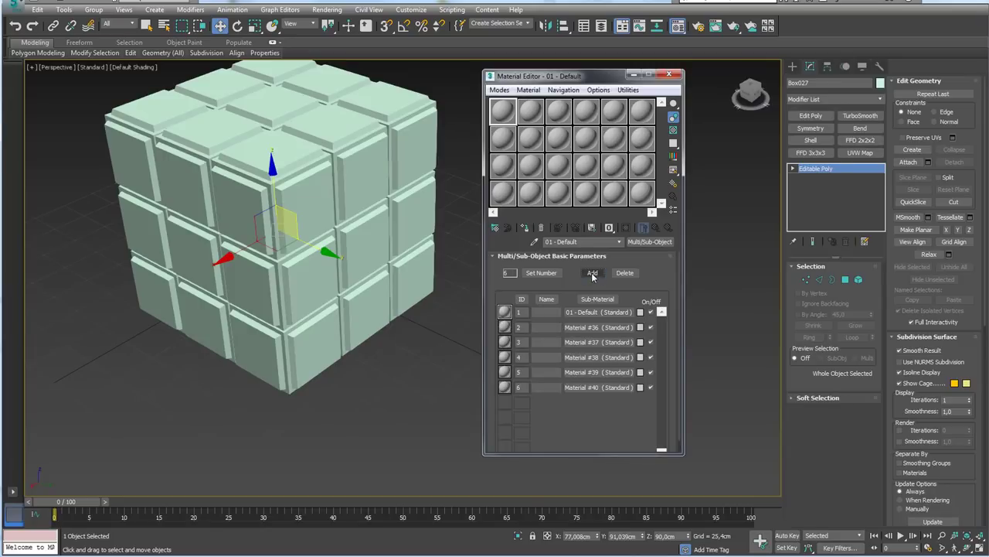
left_click(593, 275)
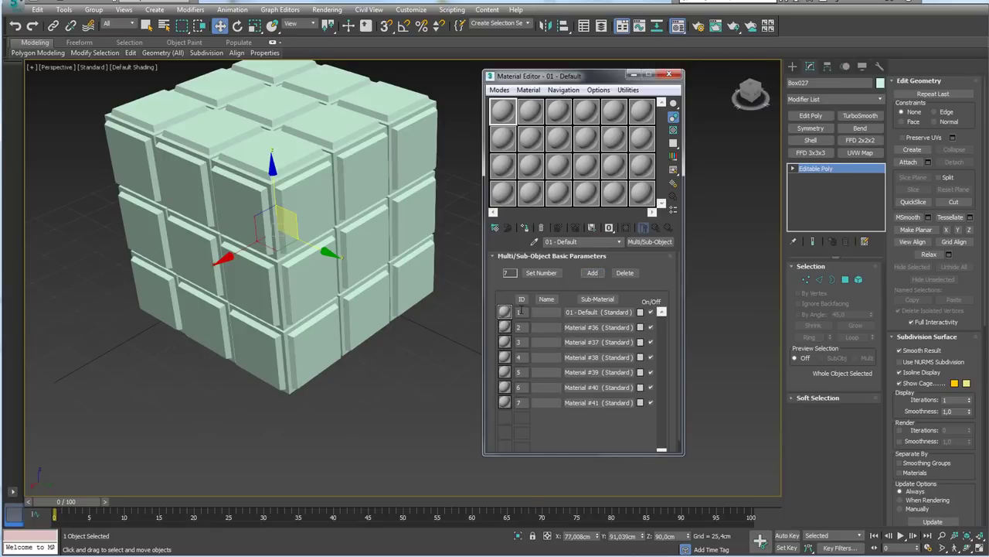
Set sub-material 1's colour to black and tidy the enlarged material preview.
left_click(640, 312)
left_click_drag(384, 114, 348, 113)
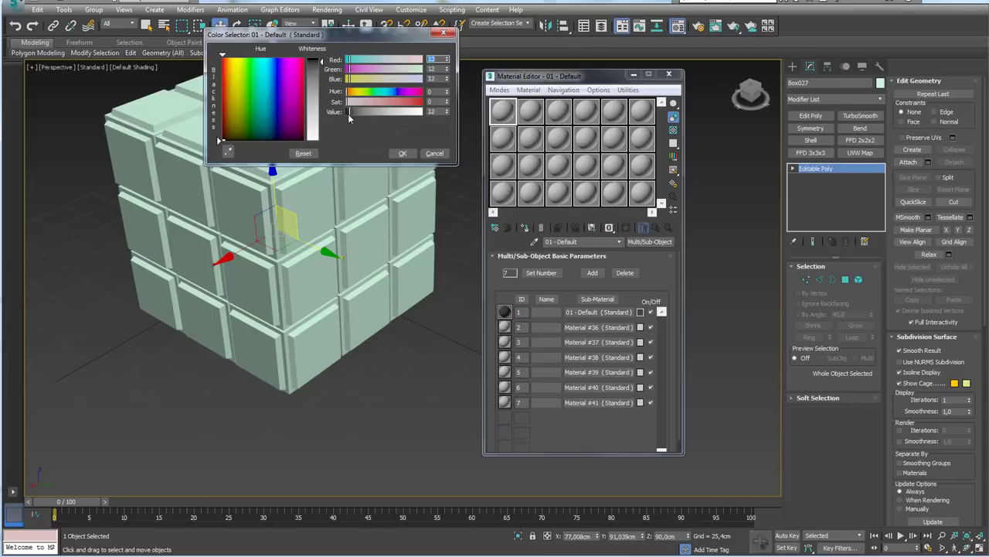
left_click(403, 153)
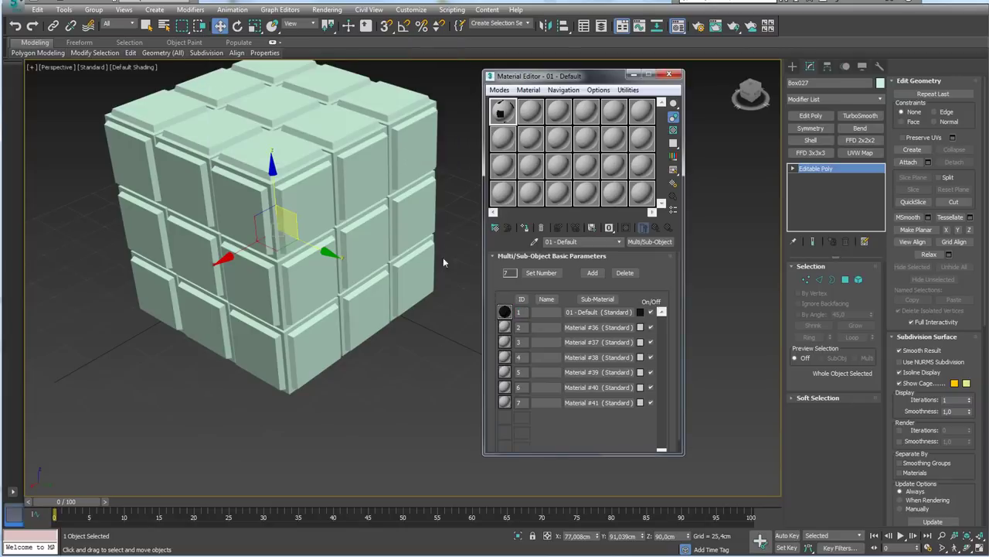
double_click(499, 113)
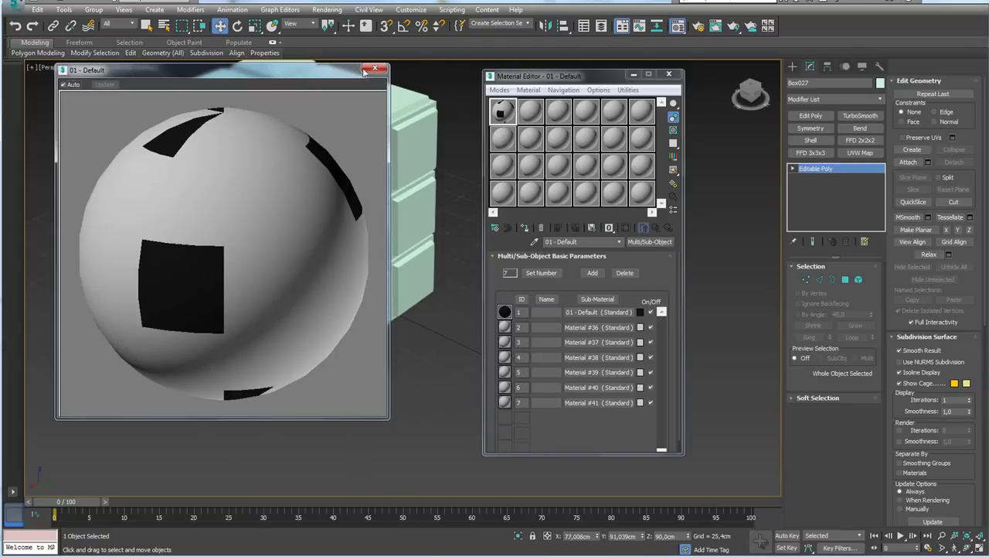
mouse_move(389, 65)
left_mouse_down()
mouse_move(299, 206)
mouse_move(282, 210)
left_mouse_up()
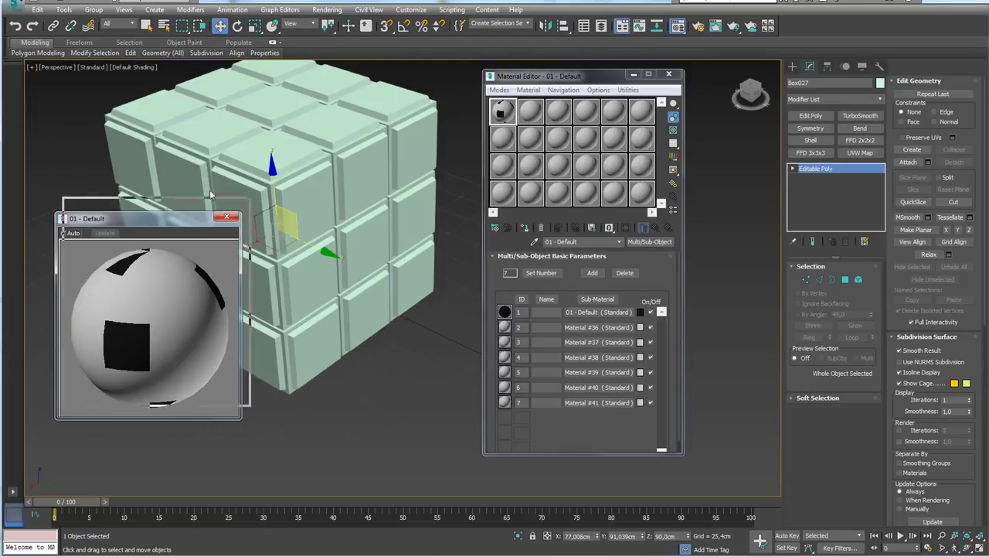
left_click_drag(193, 220, 221, 188)
Colour Material #36 red, #37 white and #38 blue.
left_click(641, 327)
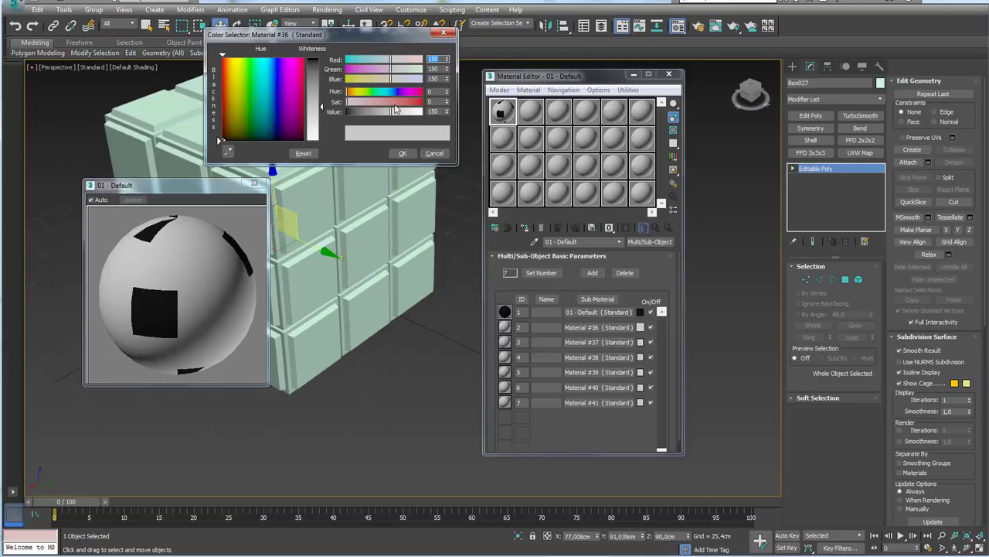
left_click_drag(363, 102, 424, 101)
left_click(402, 153)
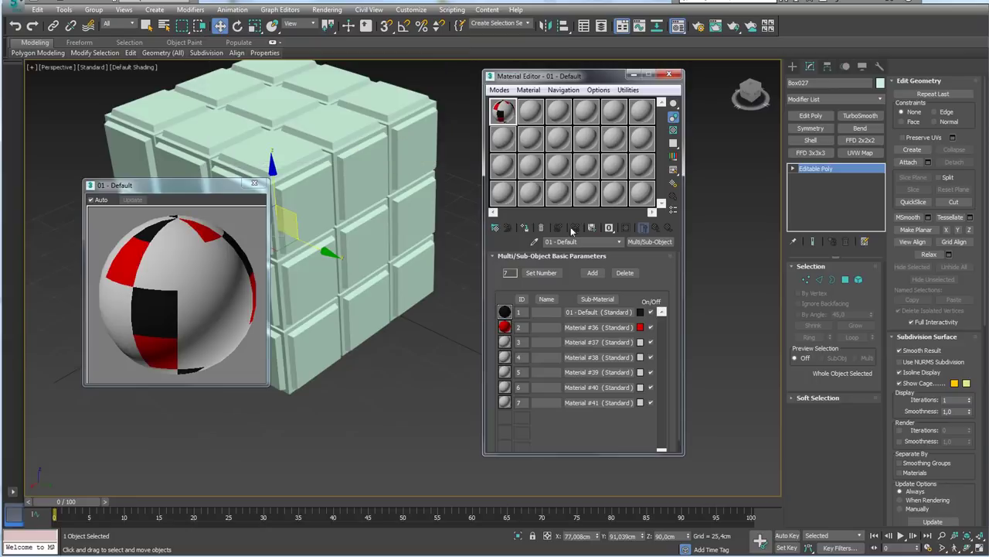
left_click(640, 342)
left_click_drag(387, 111, 419, 112)
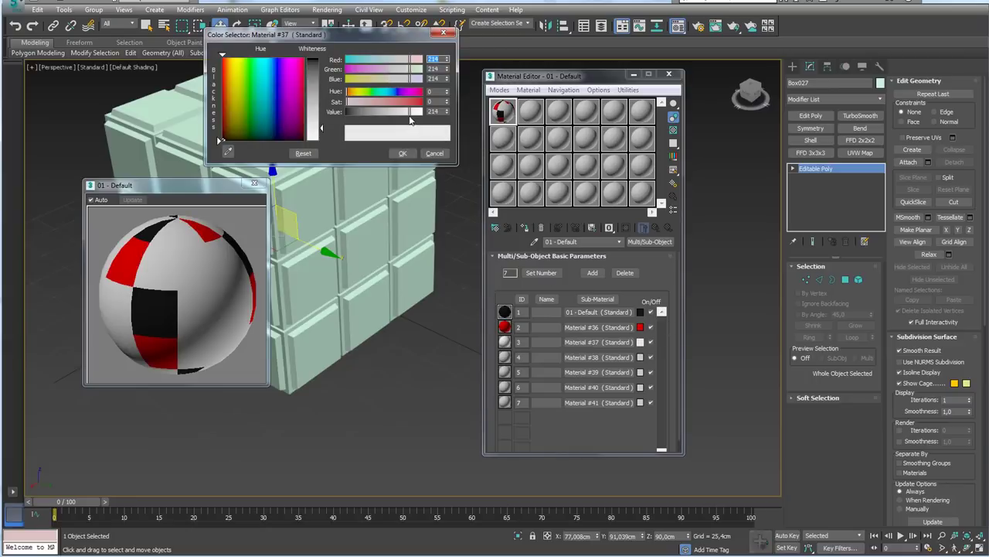
left_click(400, 154)
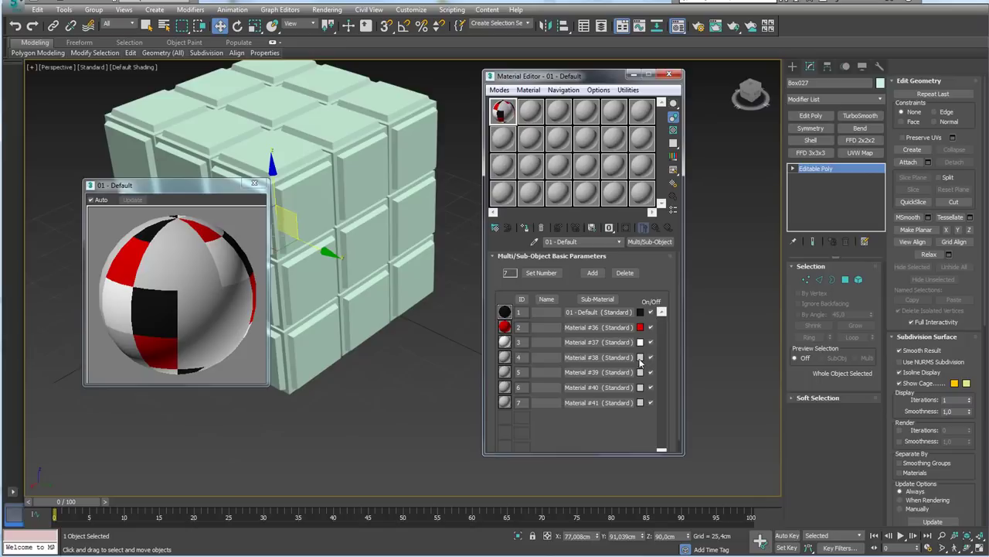
left_click(640, 357)
left_click_drag(420, 111, 397, 112)
left_click(394, 92)
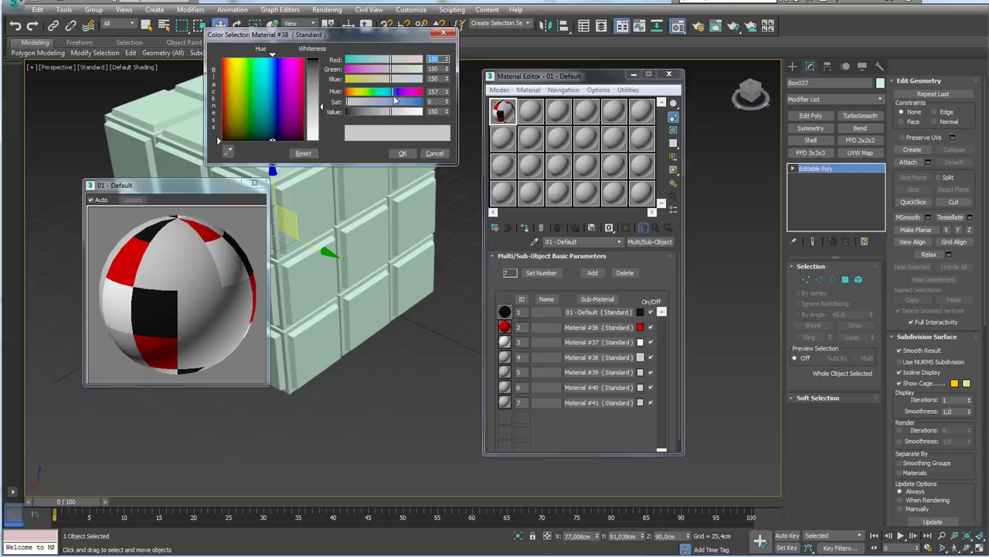
left_click(407, 105)
left_click(402, 153)
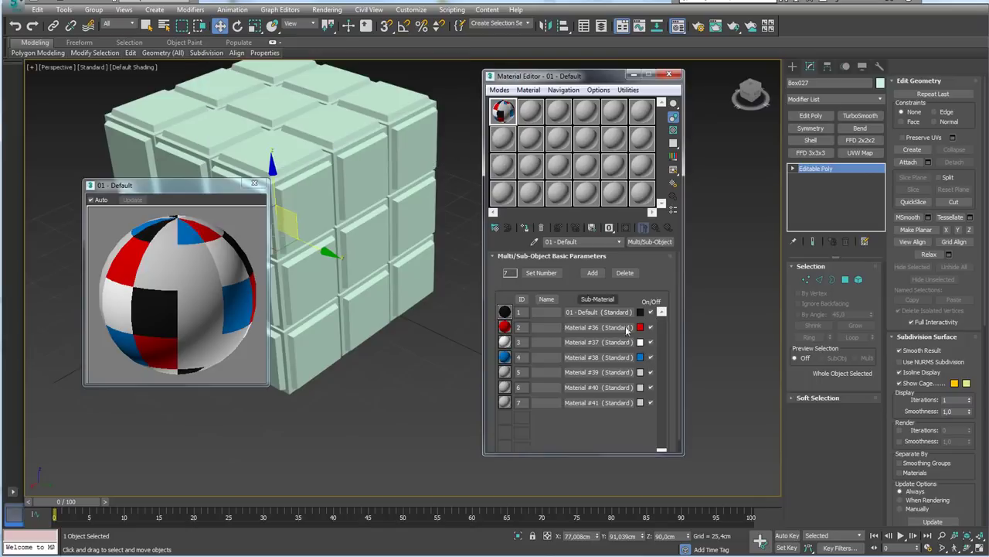
Colour Material #39 green.
left_click(640, 372)
left_click(376, 91)
left_click(418, 101)
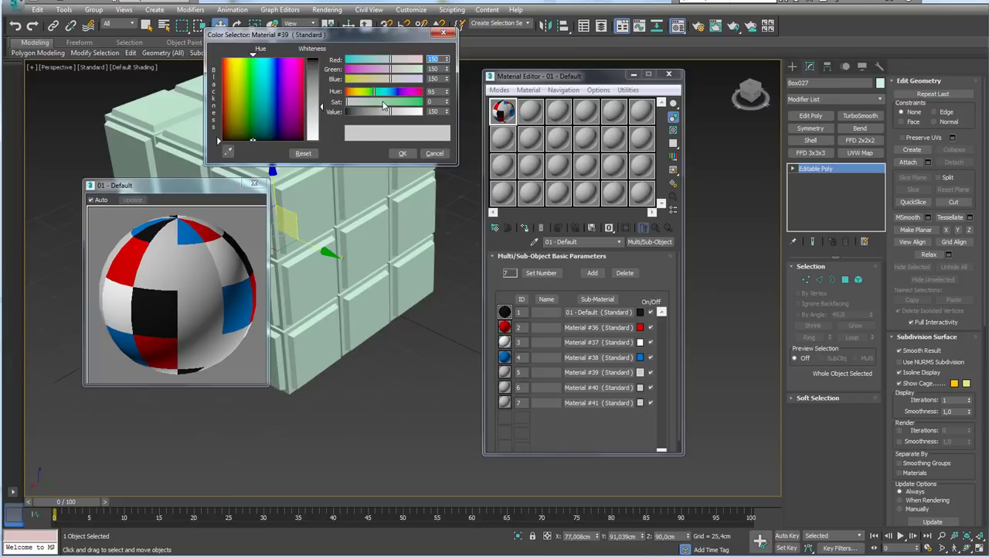
left_click(403, 111)
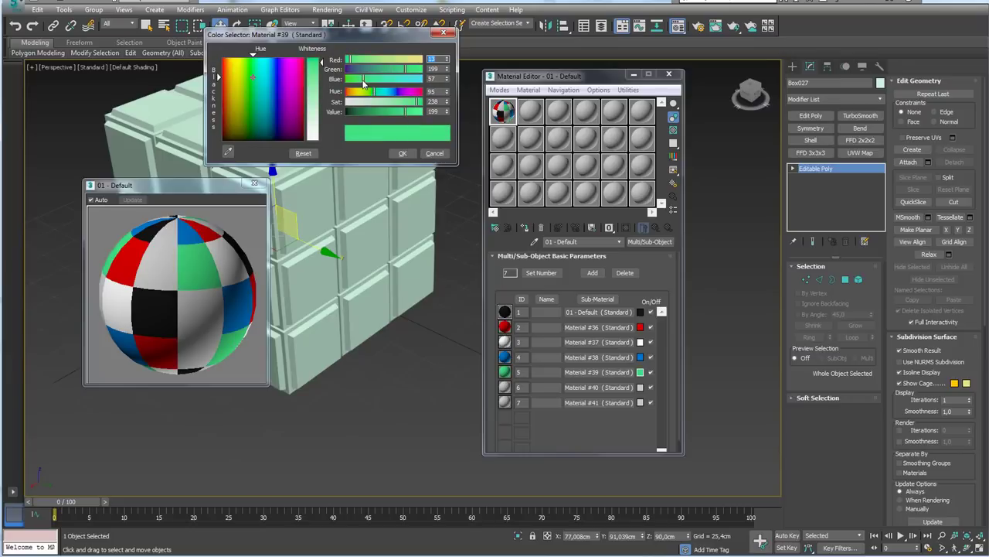
left_click(372, 91)
left_click(388, 111)
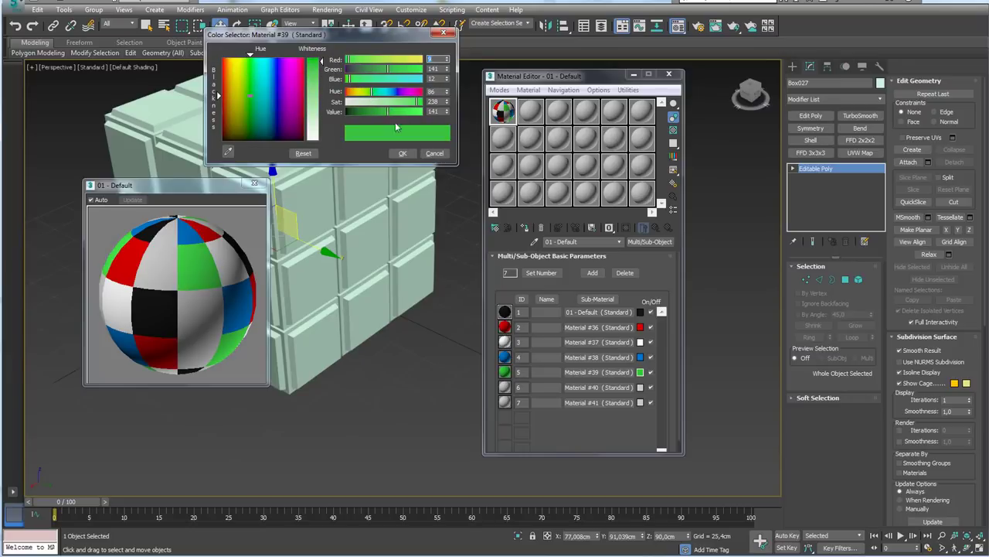
left_click(402, 153)
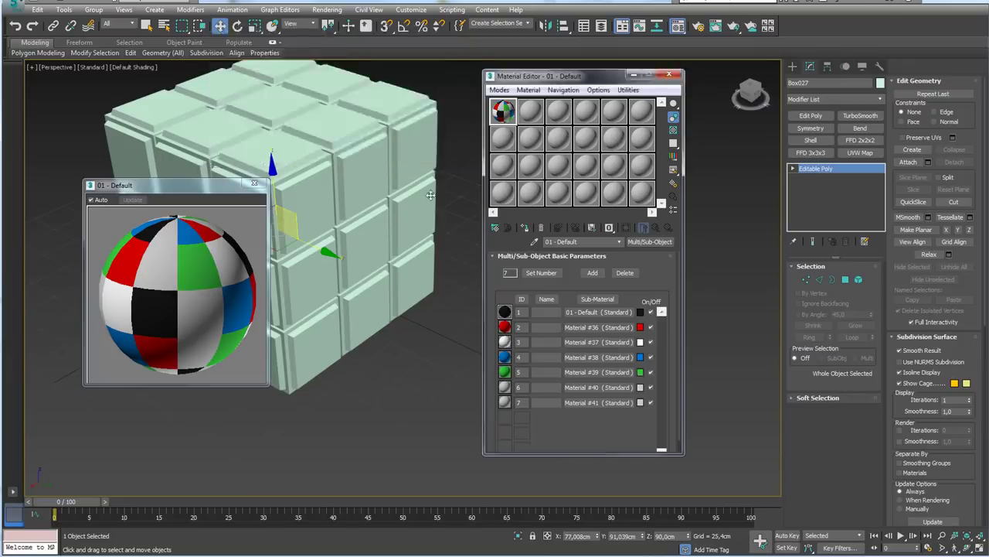
Colour Material #40 yellow and #41 orange.
left_click(640, 389)
left_click(361, 91)
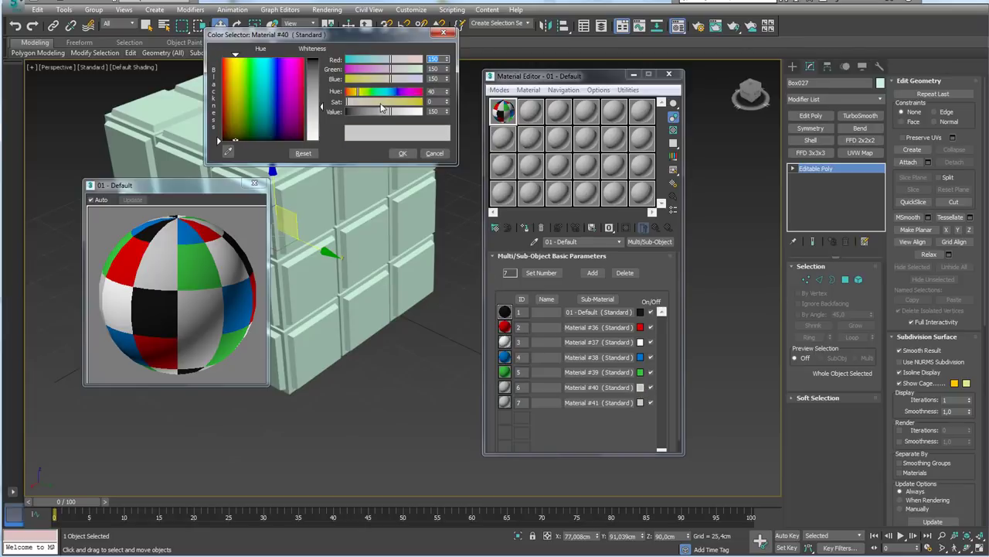
mouse_move(383, 101)
left_mouse_down()
mouse_move(423, 101)
mouse_move(422, 112)
left_mouse_up()
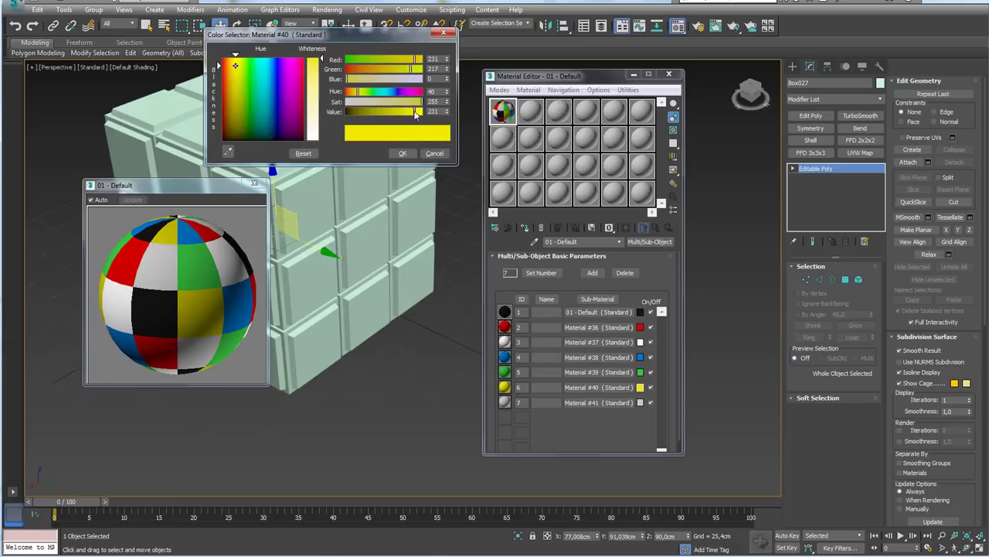
left_click(402, 153)
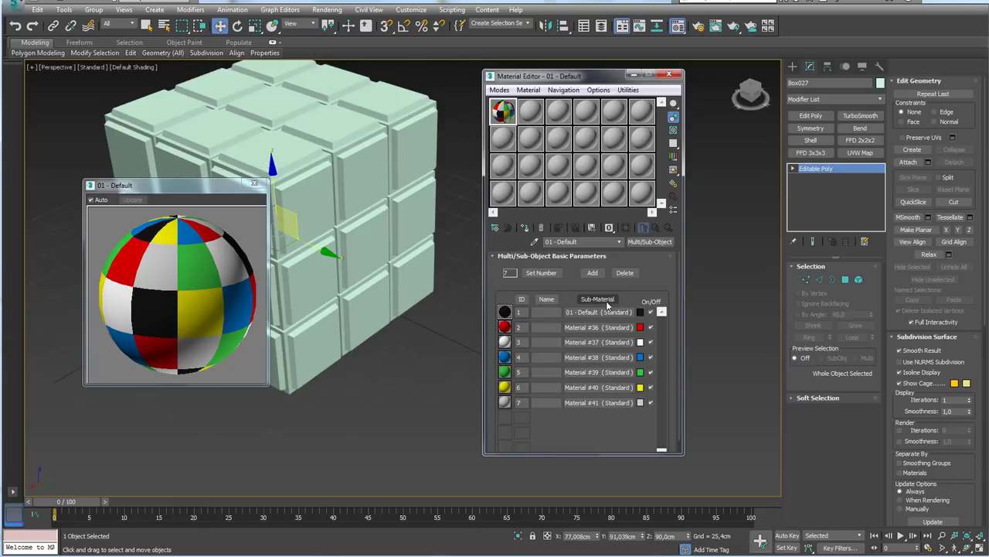
left_click(640, 403)
mouse_move(372, 104)
left_mouse_down()
mouse_move(410, 91)
mouse_move(409, 105)
mouse_move(350, 92)
left_mouse_up()
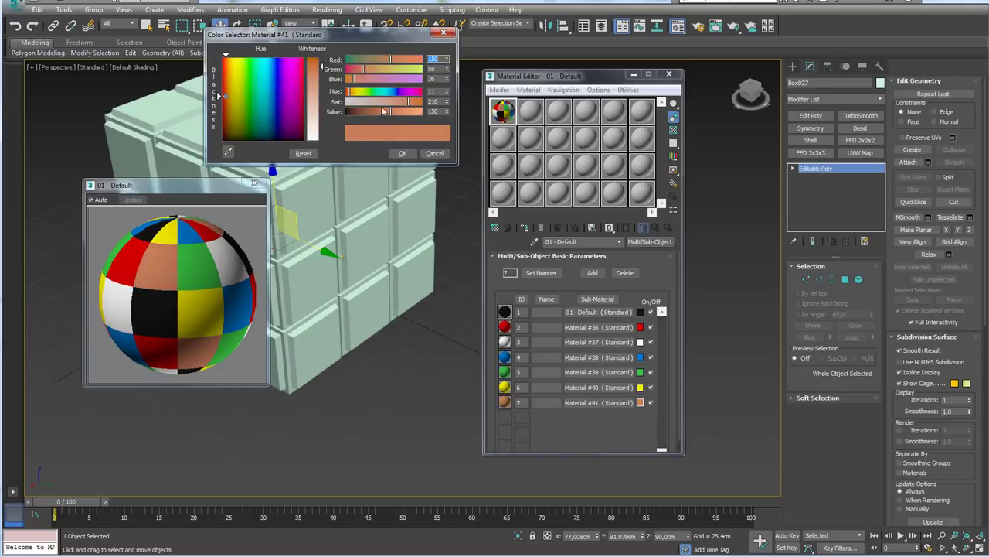
left_click_drag(411, 106, 421, 118)
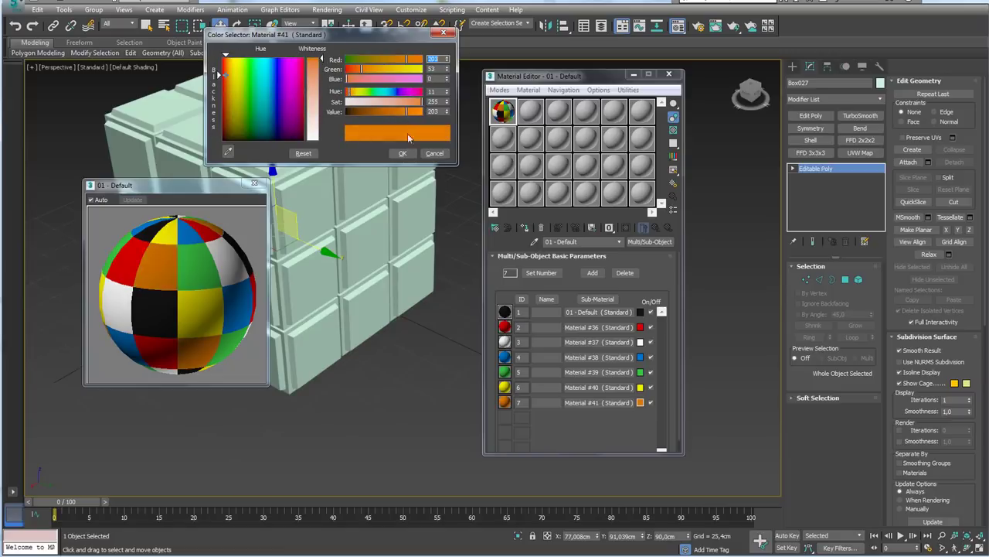
left_click(401, 153)
middle_click_drag(394, 200, 436, 205, "alt")
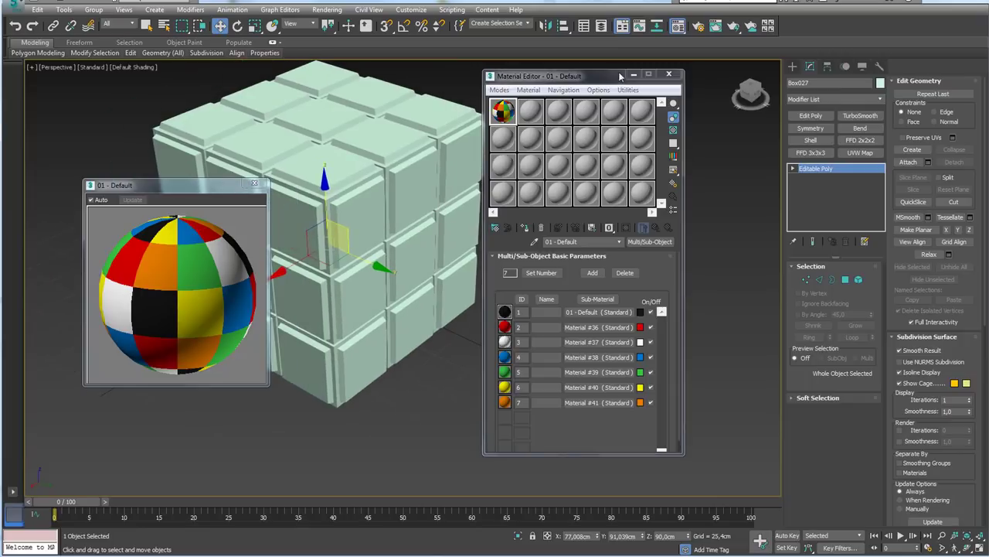
left_click_drag(595, 80, 655, 93)
Drop the multi-material onto Box027, enable Edged Faces with F4, and close the Material Editor.
left_click(253, 182)
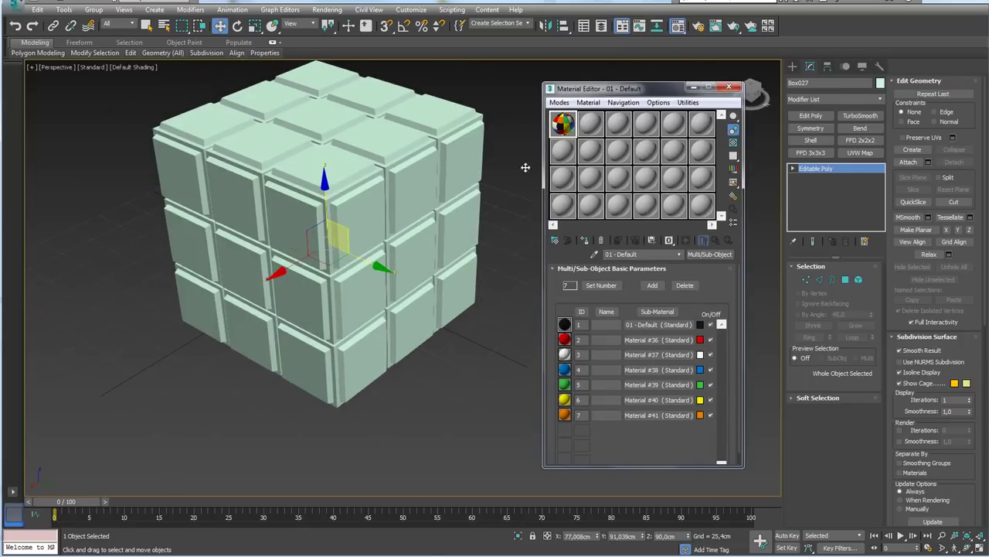
left_click_drag(569, 127, 456, 241)
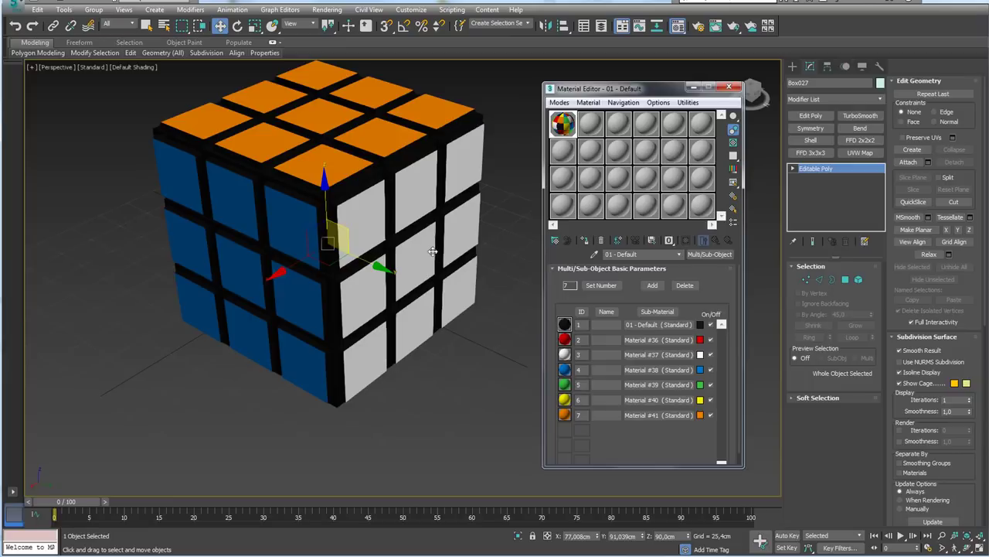
middle_click_drag(425, 246, 413, 223, "alt")
key("F4")
scroll(413, 224, "up", 2)
scroll(413, 223, "up", 2)
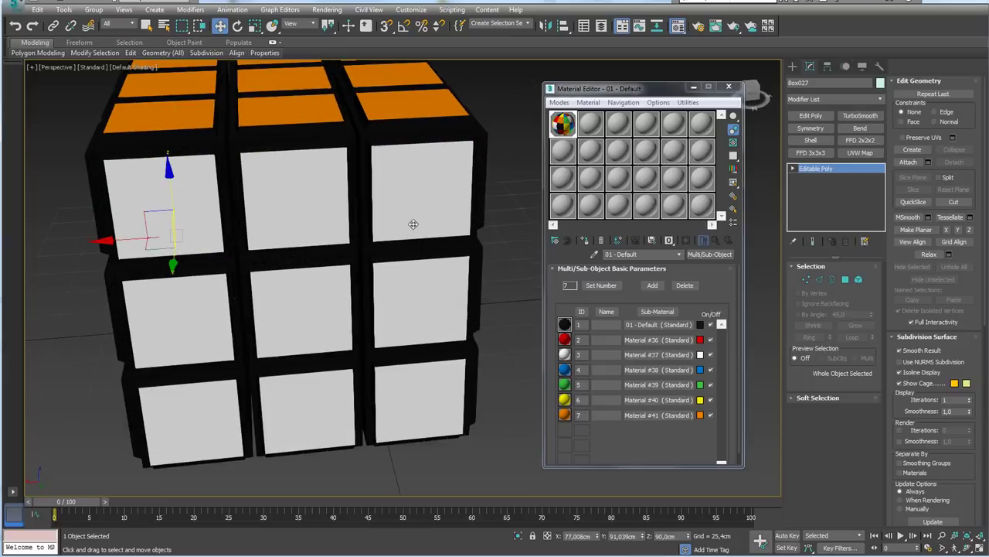
scroll(413, 223, "up", 2)
scroll(465, 198, "up", 2)
scroll(460, 202, "up", 4)
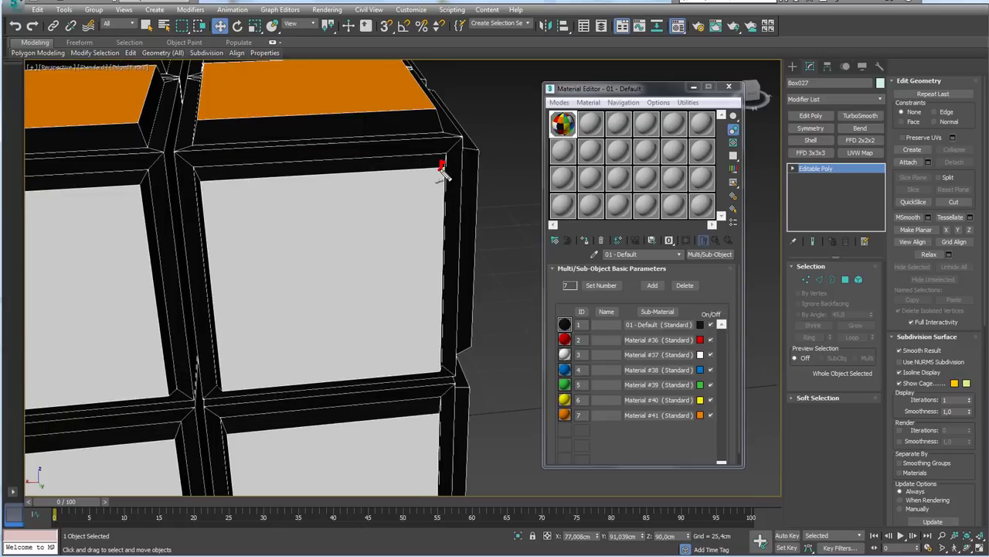
left_click(694, 92)
scroll(484, 132, "down", 5)
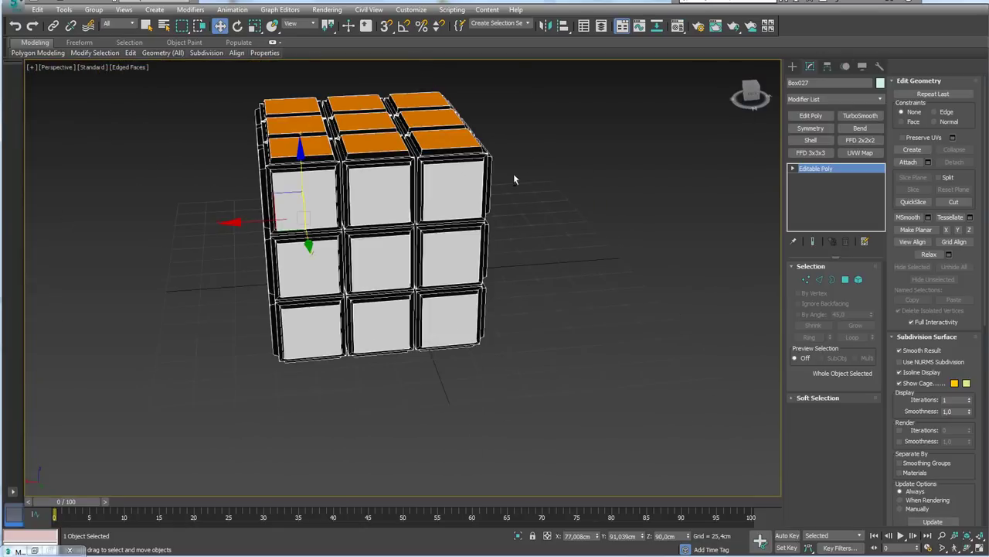
middle_click_drag(513, 174, 533, 173, "alt")
left_click(861, 116)
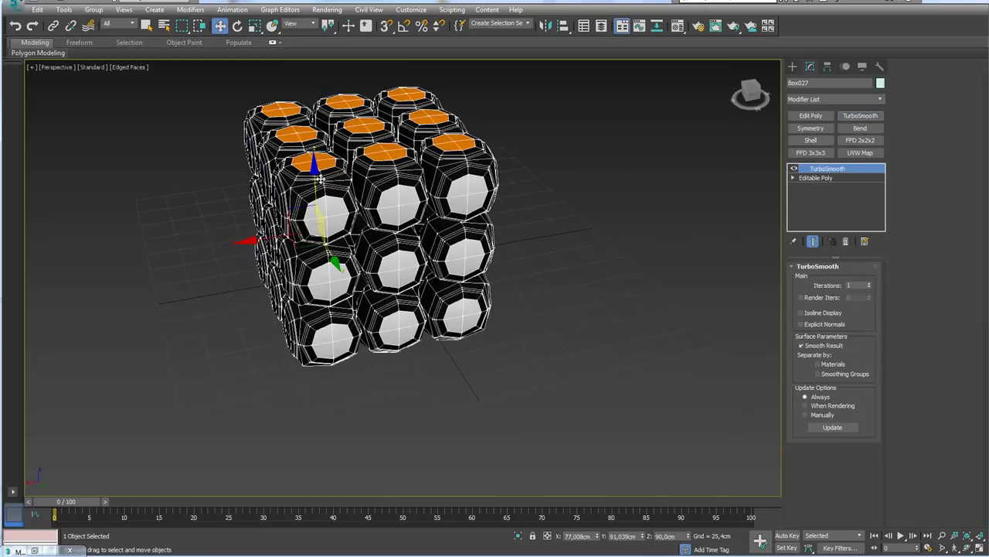
mouse_move(319, 178)
middle_mouse_down("alt")
mouse_move(430, 254)
mouse_move(420, 250)
middle_mouse_up("alt")
key("F4")
key("F4")
left_click(869, 283)
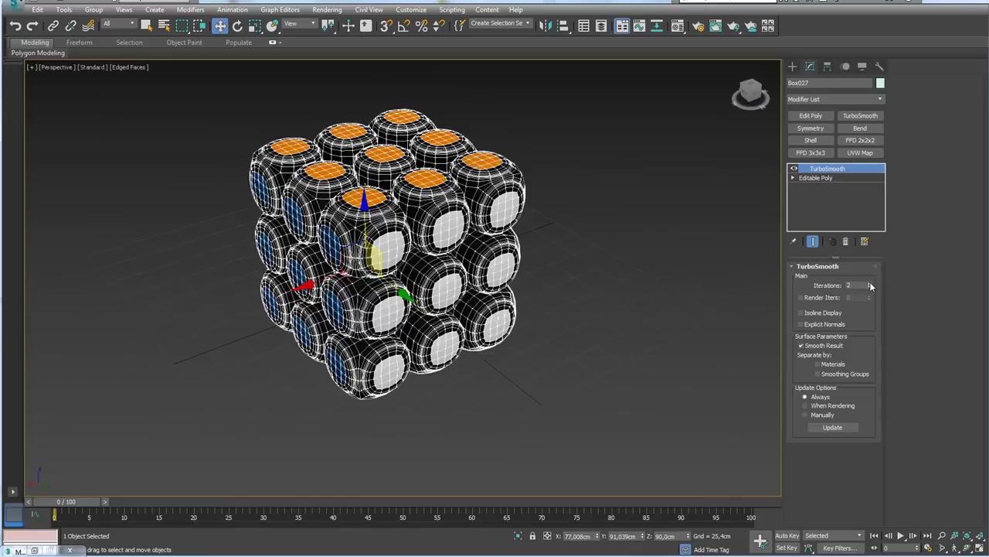
left_click(869, 283)
key("F4")
mouse_move(574, 246)
middle_mouse_down()
mouse_move(469, 273)
mouse_move(420, 254)
mouse_move(420, 268)
mouse_move(450, 291)
middle_mouse_up()
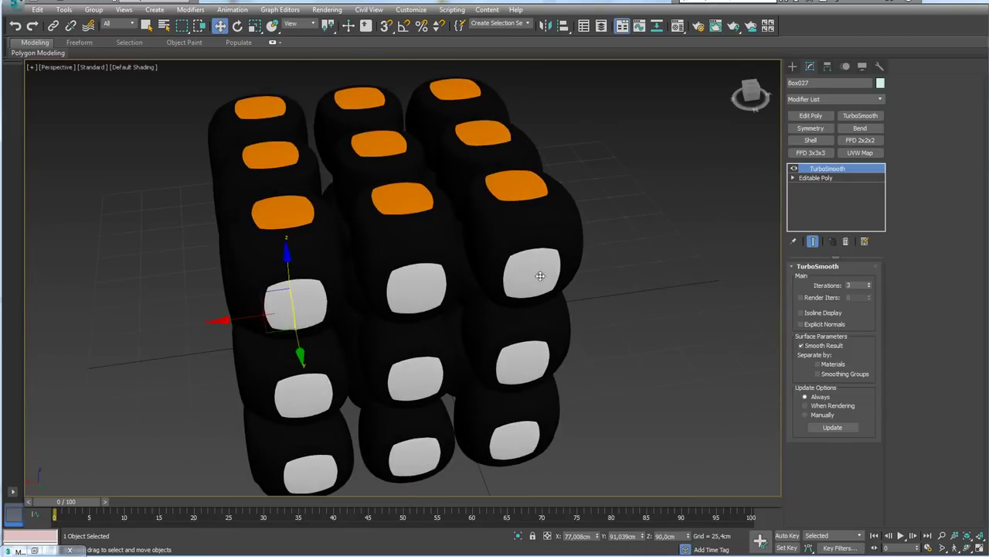
mouse_move(775, 227)
middle_mouse_down("alt")
mouse_move(681, 241)
mouse_move(773, 209)
middle_mouse_up("alt")
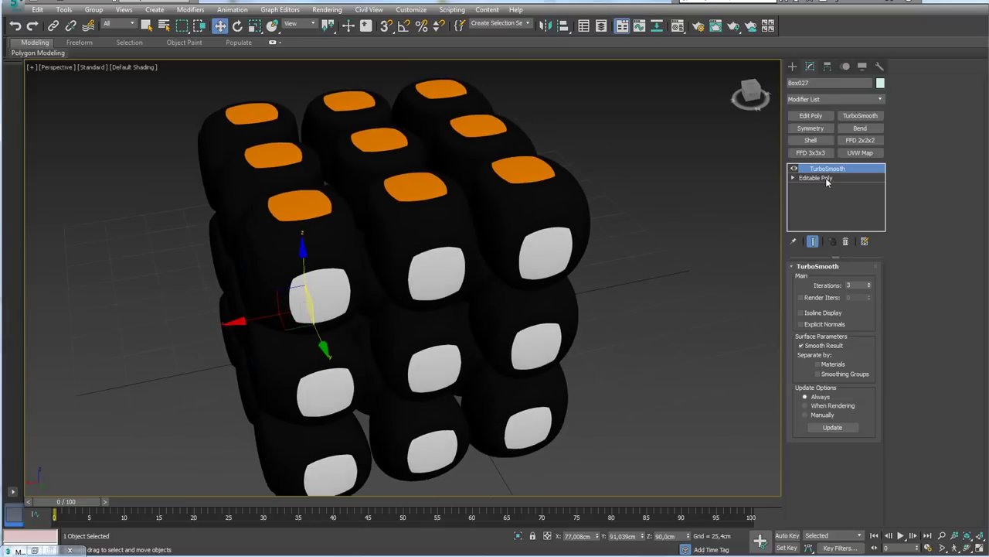
left_click(847, 243)
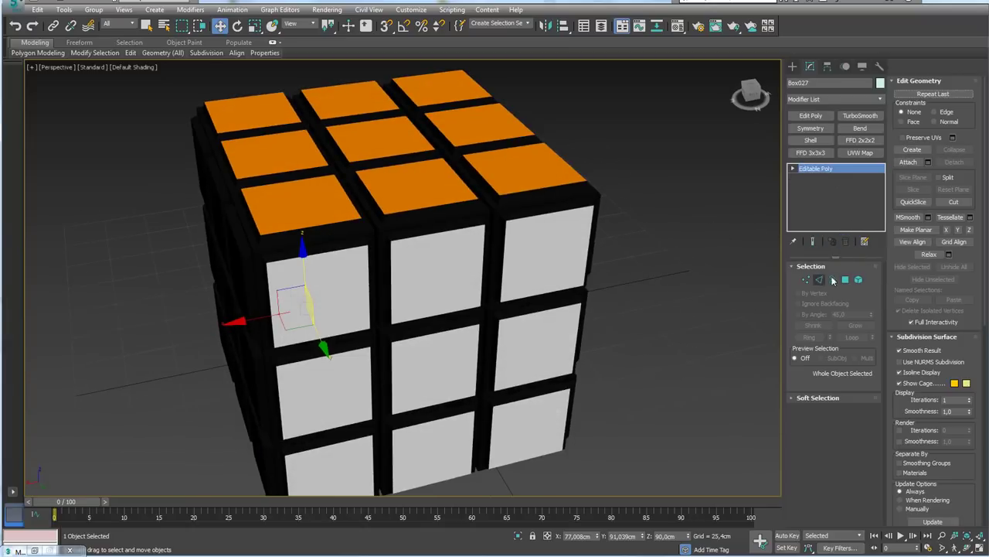
Orbit to the blue side and spin the cube to inspect its underside, then cancel the rotation.
scroll(613, 286, "down", 1)
scroll(624, 285, "down", 5)
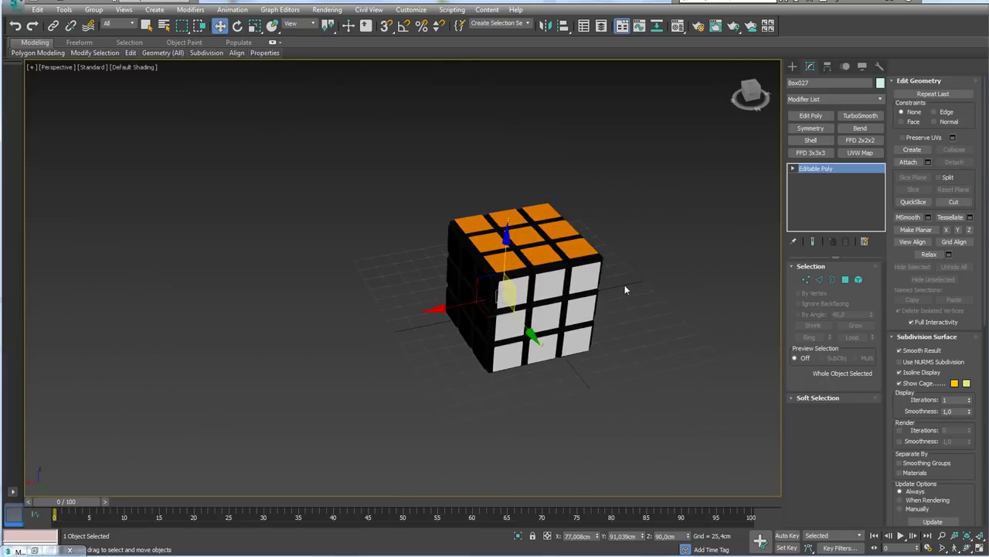
mouse_move(625, 284)
middle_mouse_down("alt")
mouse_move(670, 246)
mouse_move(643, 263)
middle_mouse_up("alt")
key("e")
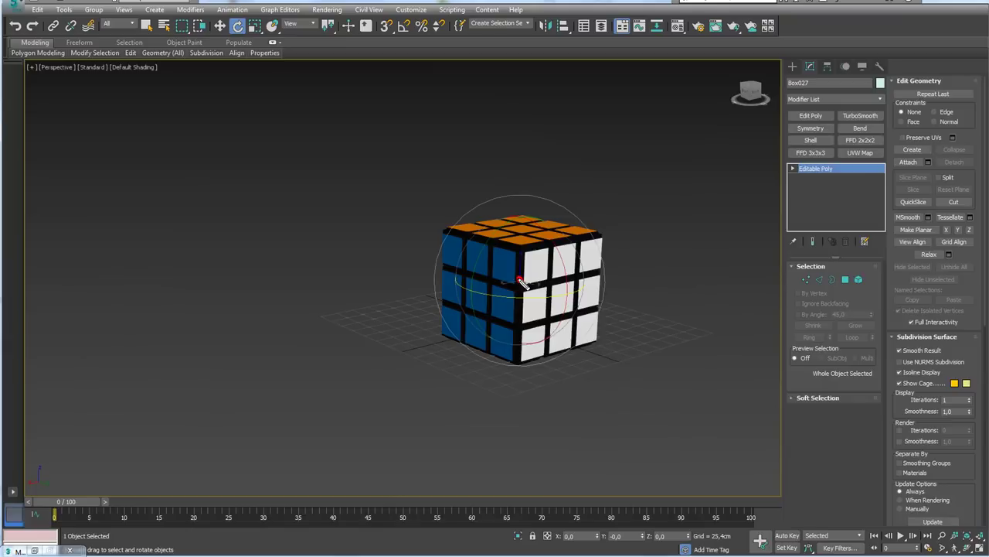
mouse_move(531, 272)
left_mouse_down()
mouse_move(539, 222)
mouse_move(491, 325)
left_mouse_up()
right_click(491, 325)
Centre Box027's pivot using Affect Pivot Only, then turn it off and return to the Modify panel.
left_click(827, 67)
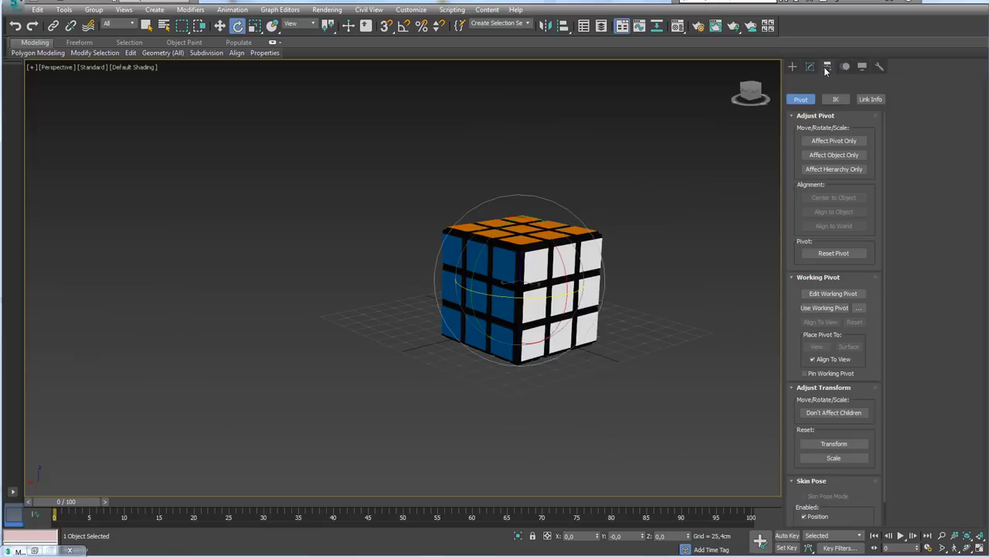
left_click(832, 141)
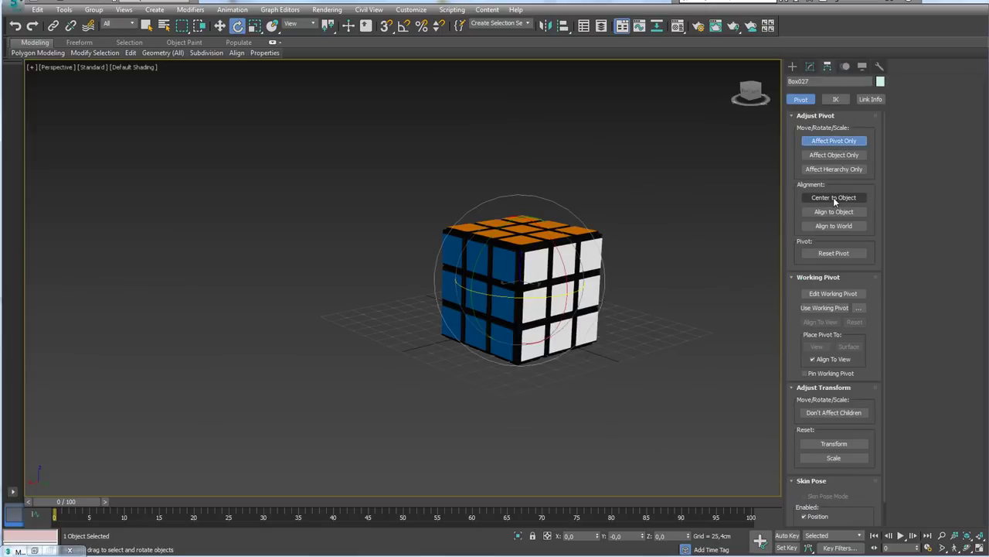
left_click(833, 197)
middle_click_drag(630, 289, 578, 286, "alt")
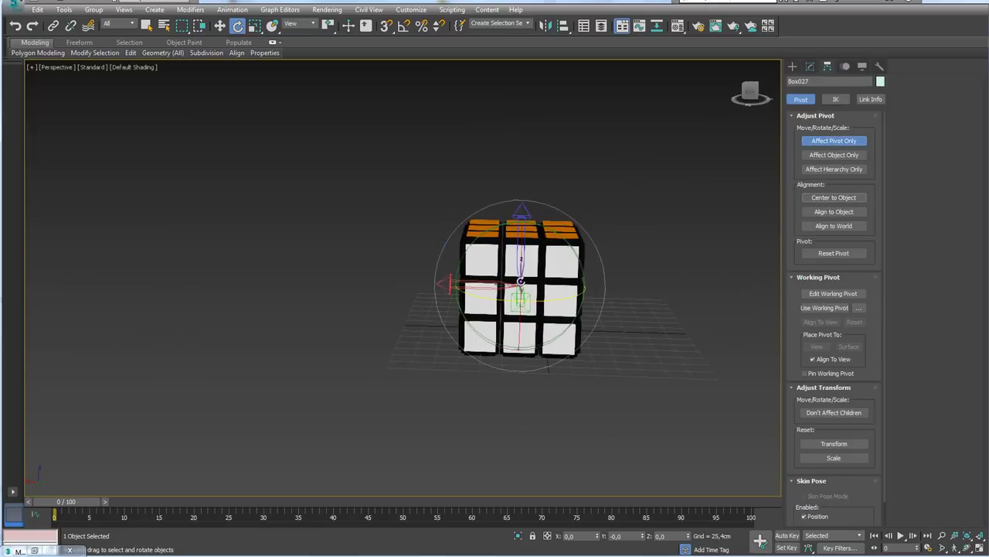
left_click(833, 140)
middle_click_drag(640, 210, 810, 126, "alt")
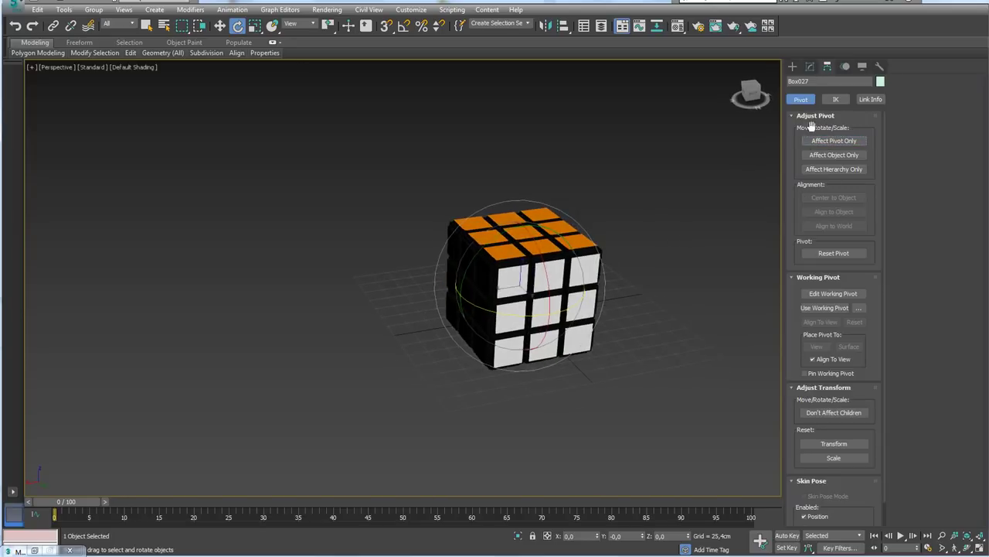
left_click(810, 68)
In Element mode, detach the top-right corner cubelet into its own object.
left_click(859, 280)
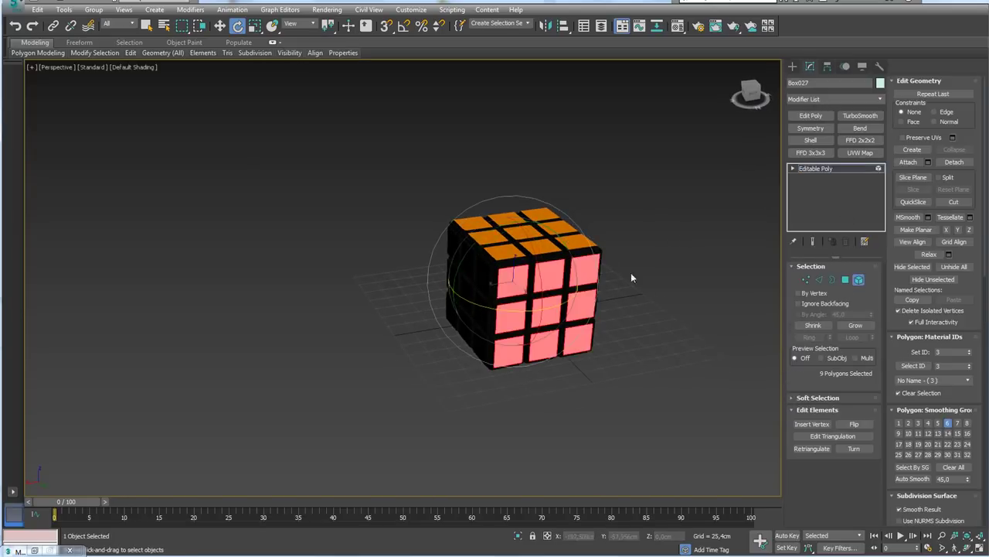
scroll(631, 272, "up", 3)
middle_click_drag(613, 241, 651, 269, "alt")
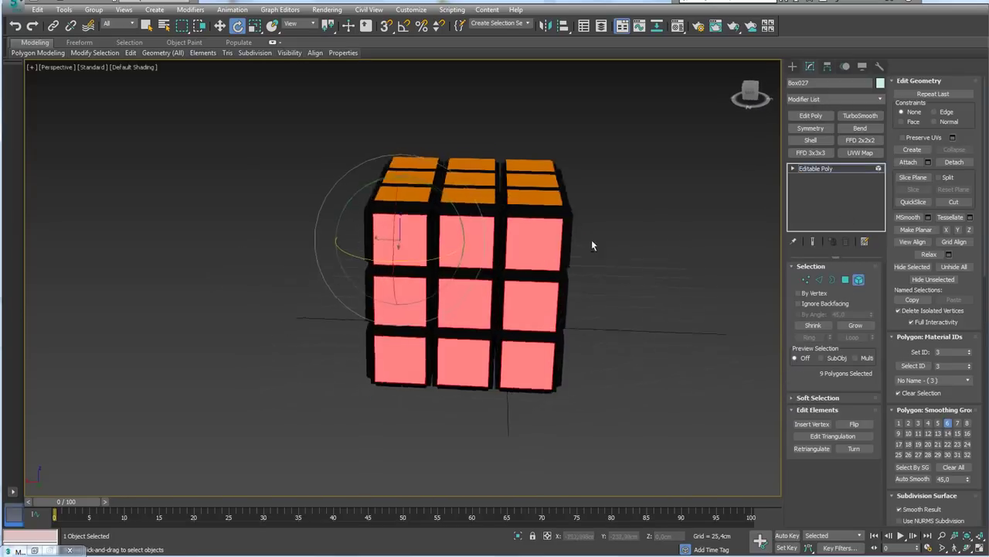
left_click(544, 223)
middle_click_drag(544, 223, 685, 280, "alt")
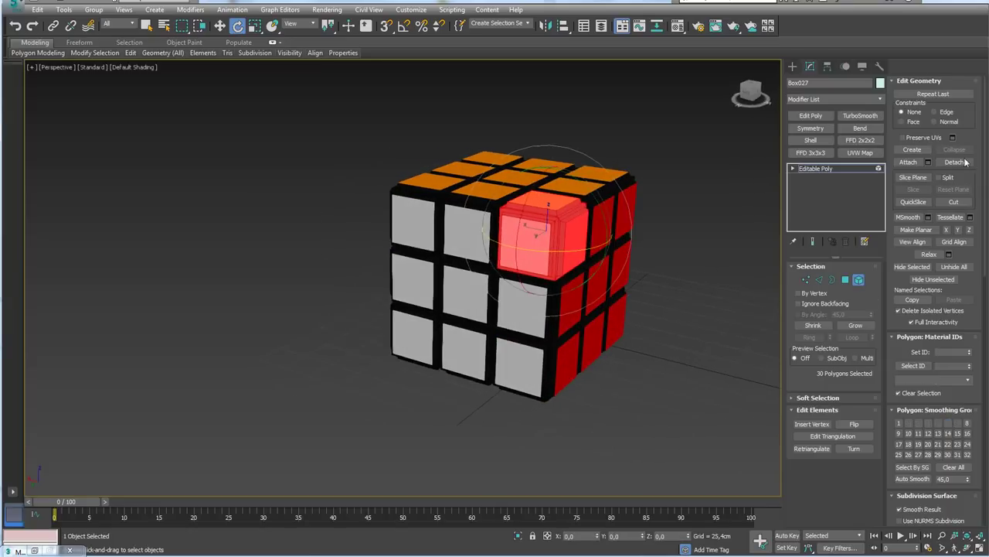
left_click(955, 163)
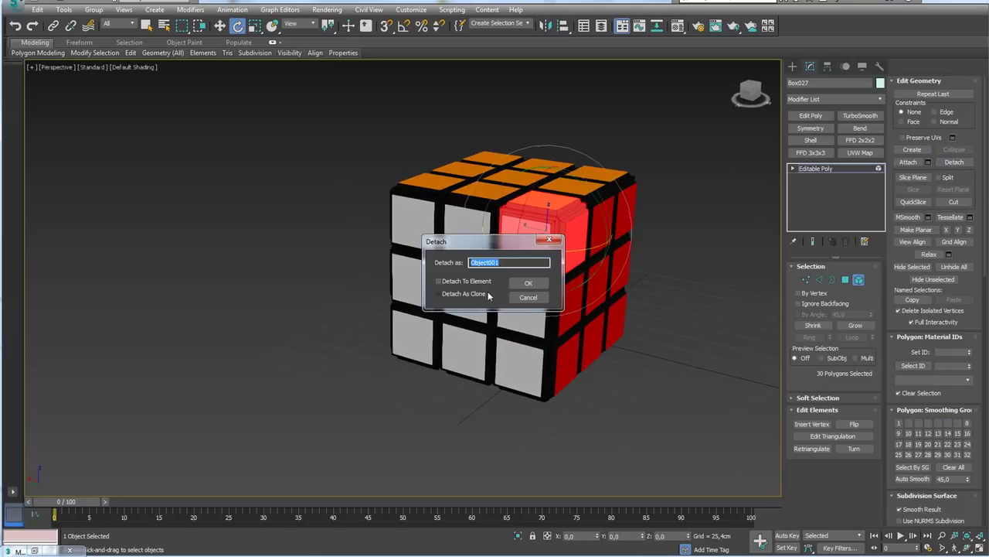
left_click(527, 286)
In wireframe, detach the top-middle and middle-left cubelets up to Object004, then exit Element mode.
left_click(477, 243)
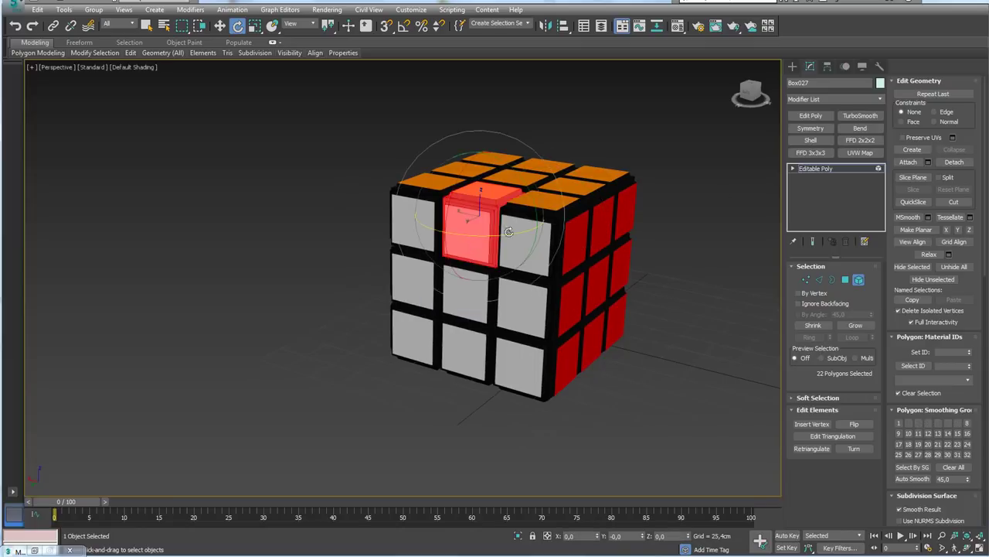
left_click(949, 164)
key("F3")
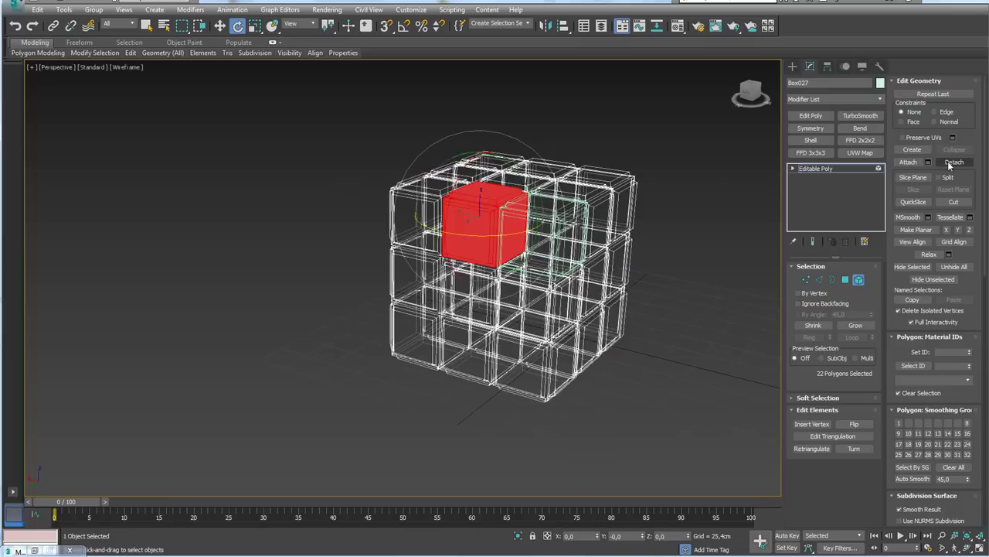
left_click(950, 163)
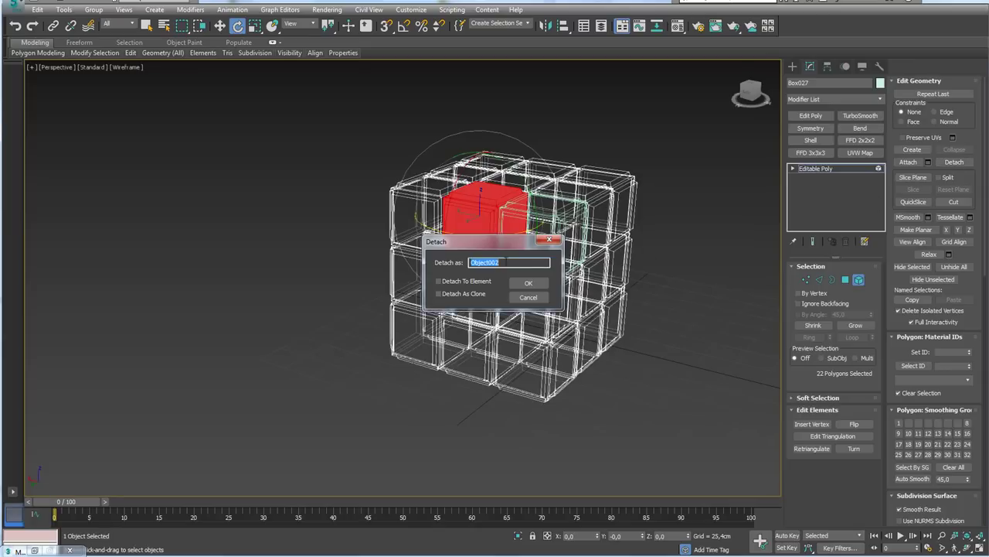
key("Return")
left_click(953, 163)
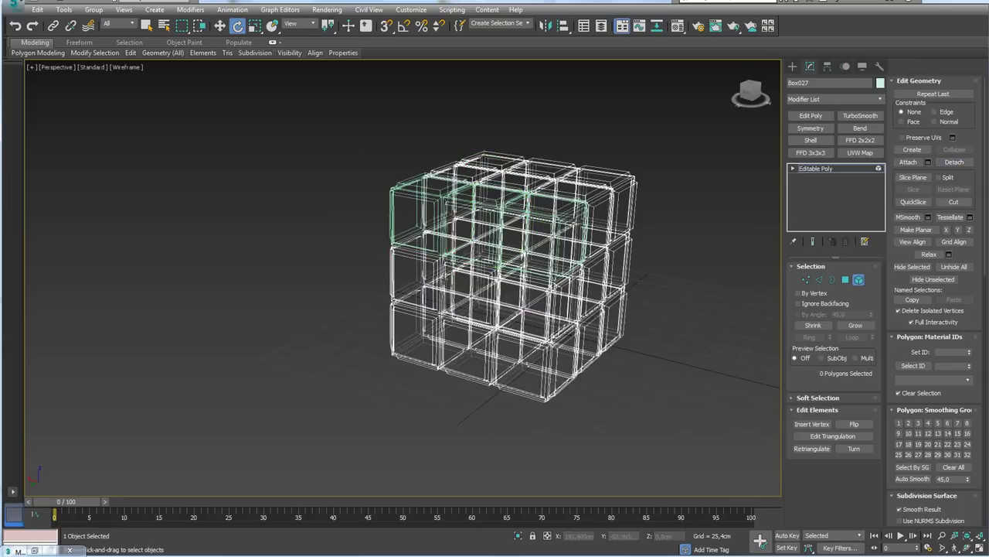
left_click(954, 162)
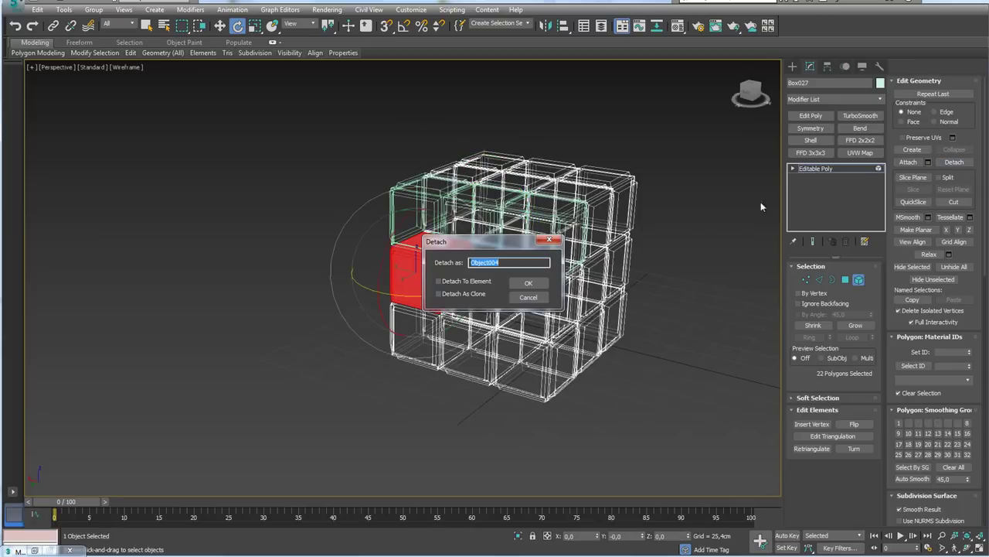
left_click(530, 281)
left_click(823, 169)
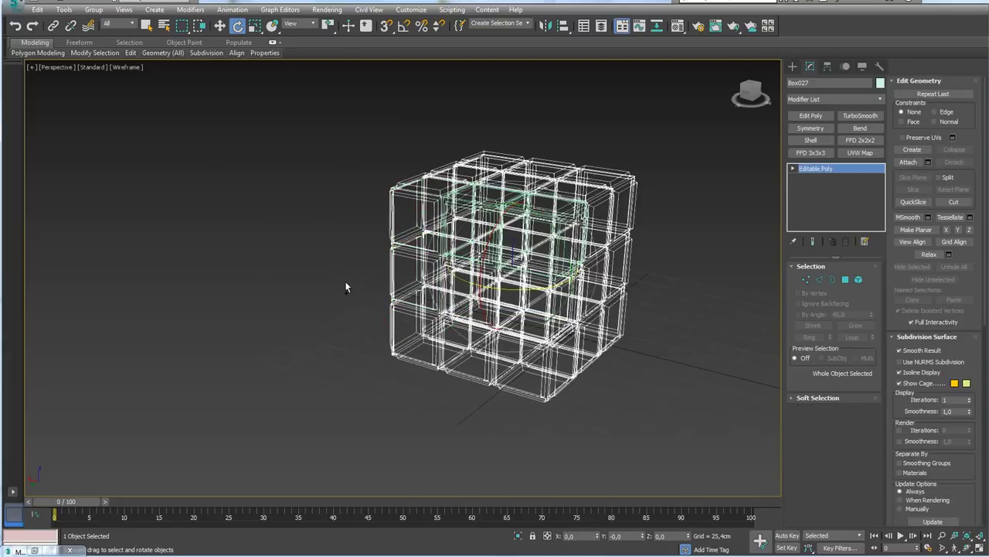
Switch the viewport back to shaded display with Edged Faces on.
mouse_move(456, 250)
middle_mouse_down("alt")
mouse_move(606, 265)
mouse_move(607, 253)
middle_mouse_up("alt")
key("F3")
scroll(583, 232, "up", 3)
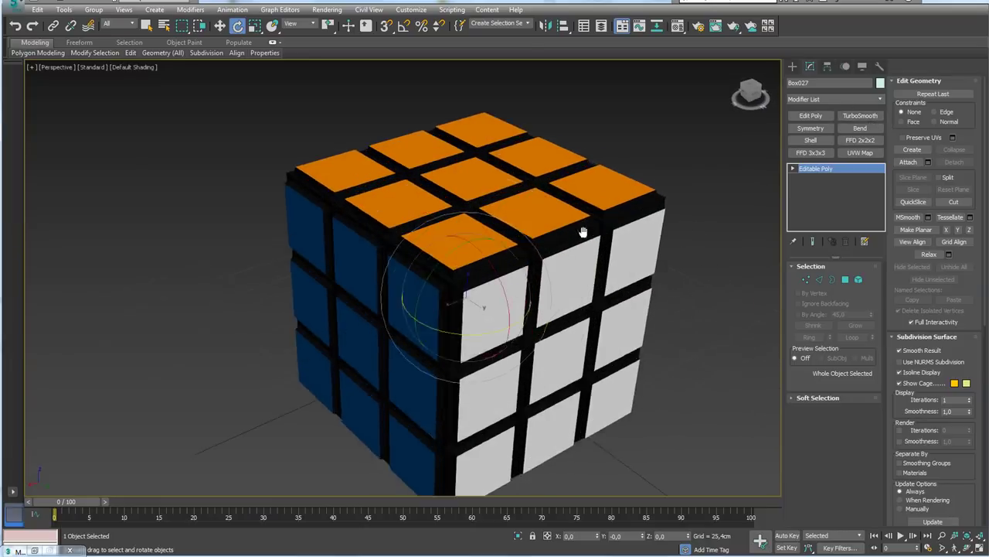
scroll(583, 232, "up", 5)
left_click_drag(526, 287, 571, 267)
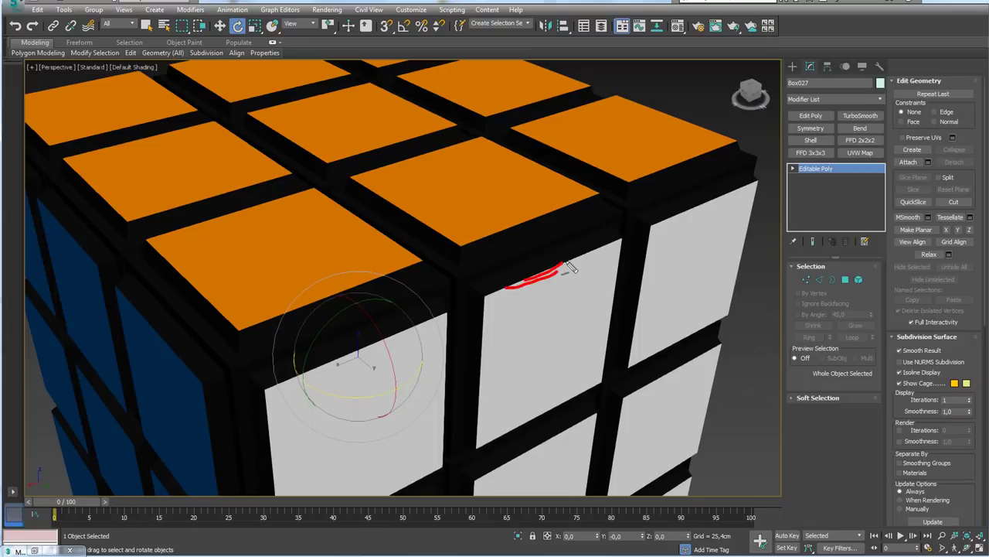
key("F4")
scroll(541, 278, "down", 3)
scroll(549, 287, "down", 3)
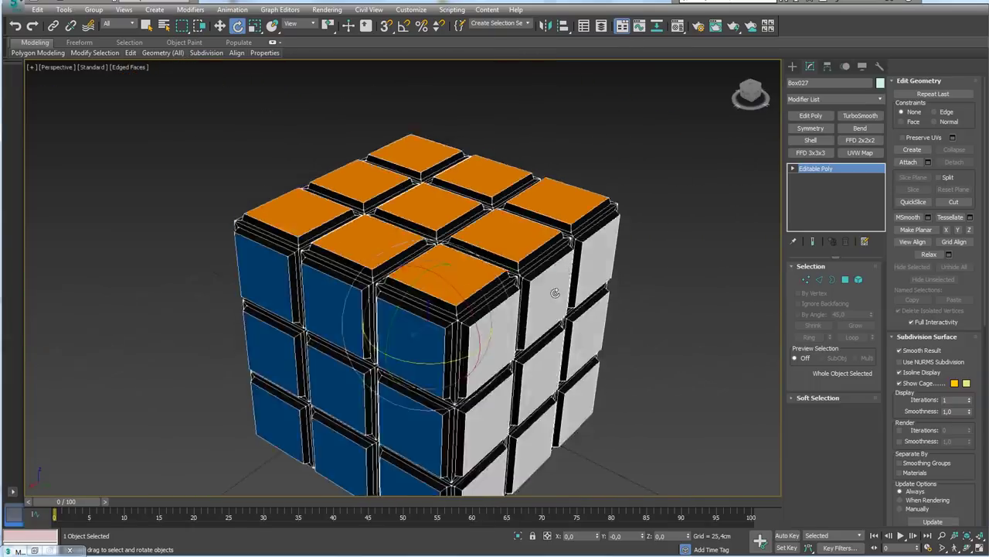
Orbit closer to the cube and open the Modifier List dropdown.
mouse_move(555, 293)
middle_mouse_down("alt")
mouse_move(544, 243)
mouse_move(558, 248)
mouse_move(300, 257)
middle_mouse_up("alt")
middle_click_drag(543, 120, 561, 116, "alt")
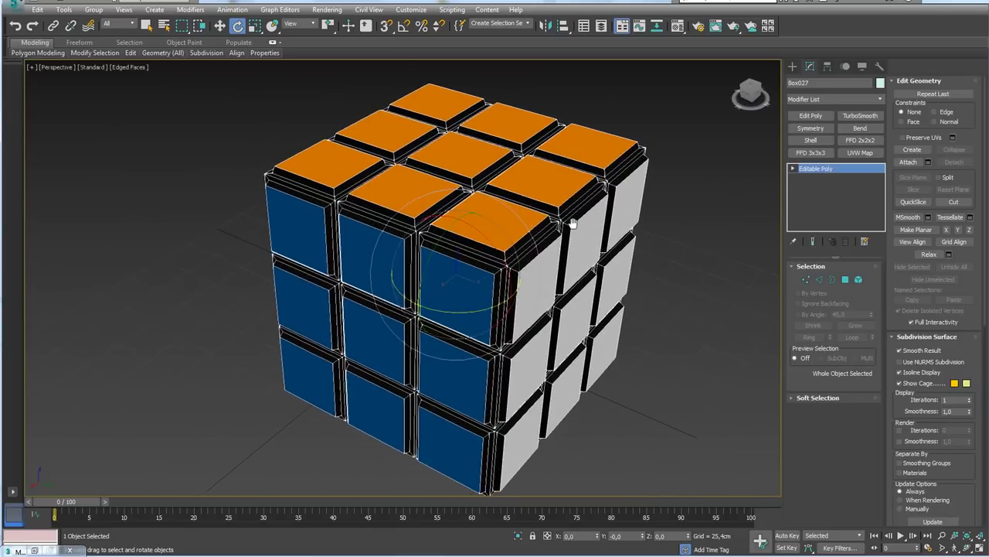
scroll(542, 120, "up", 2)
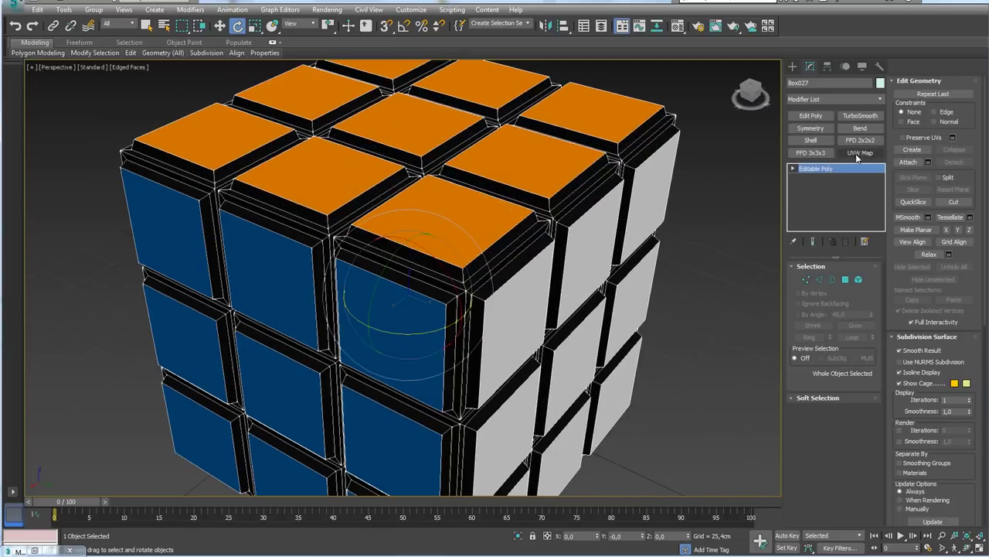
left_click(880, 101)
scroll(835, 232, "down", 3)
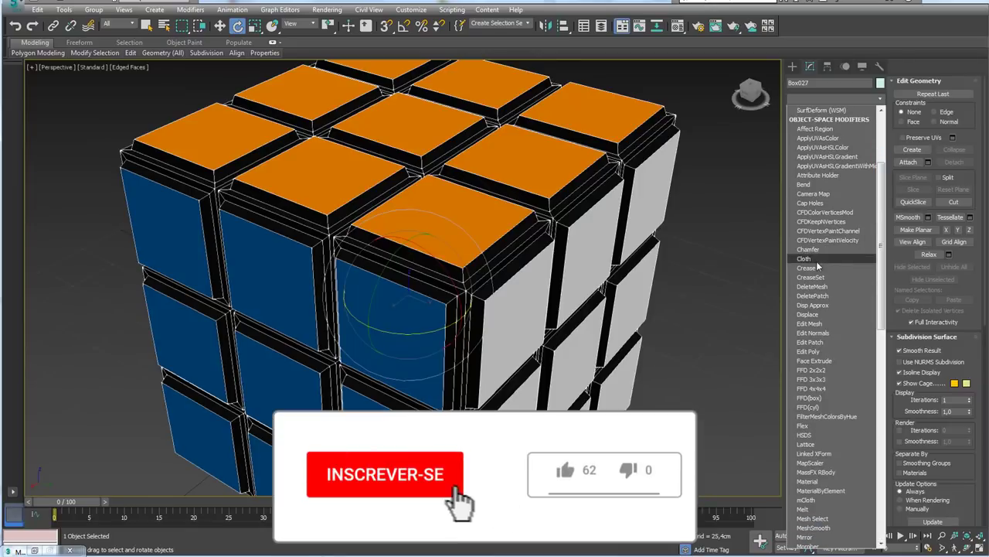
Add a Chamfer modifier to Box027 with Amount 0,305cm.
left_click(817, 248)
scroll(483, 292, "up", 3)
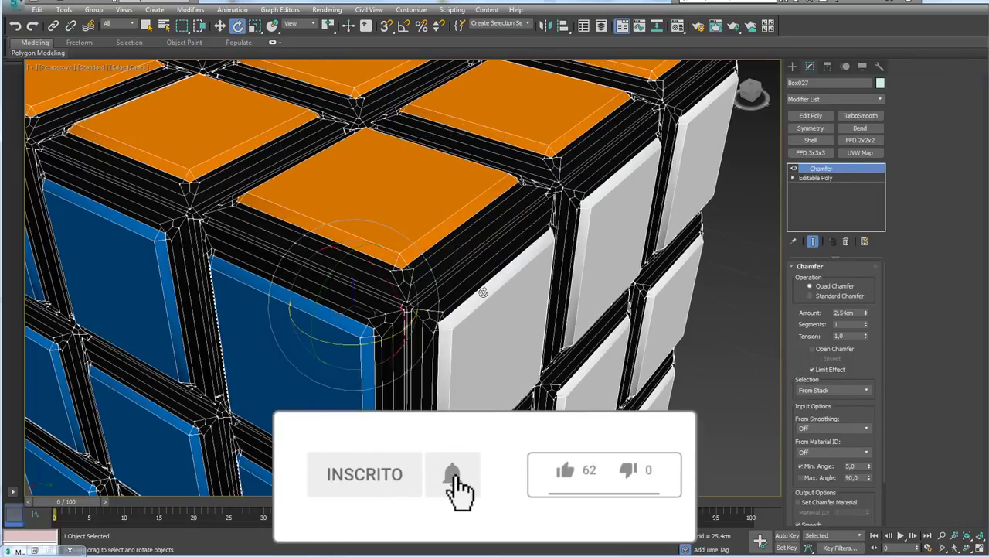
scroll(483, 292, "up", 2)
left_click_drag(865, 312, 867, 360)
scroll(644, 289, "down", 1)
scroll(644, 290, "down", 2)
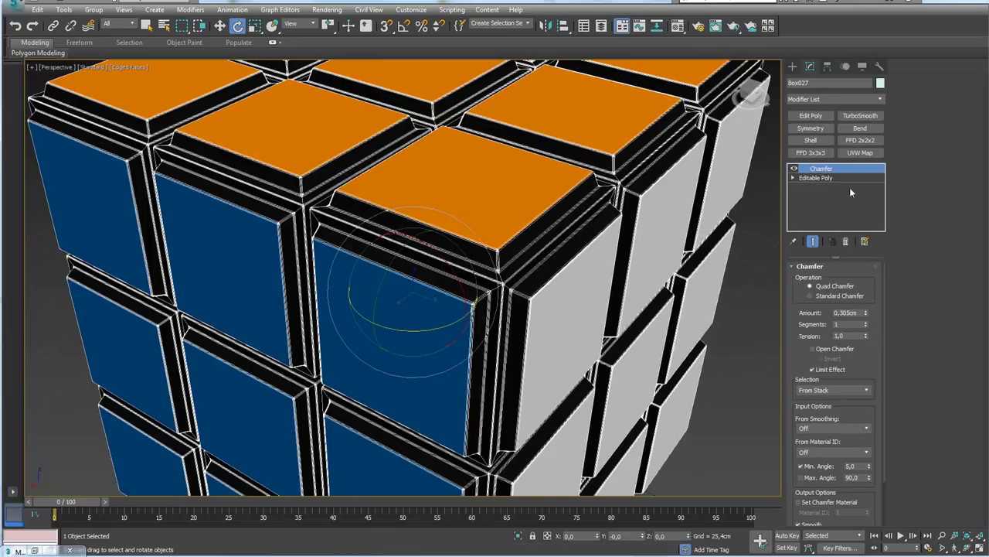
Add a TurboSmooth modifier with Iterations set to 2.
left_click(866, 116)
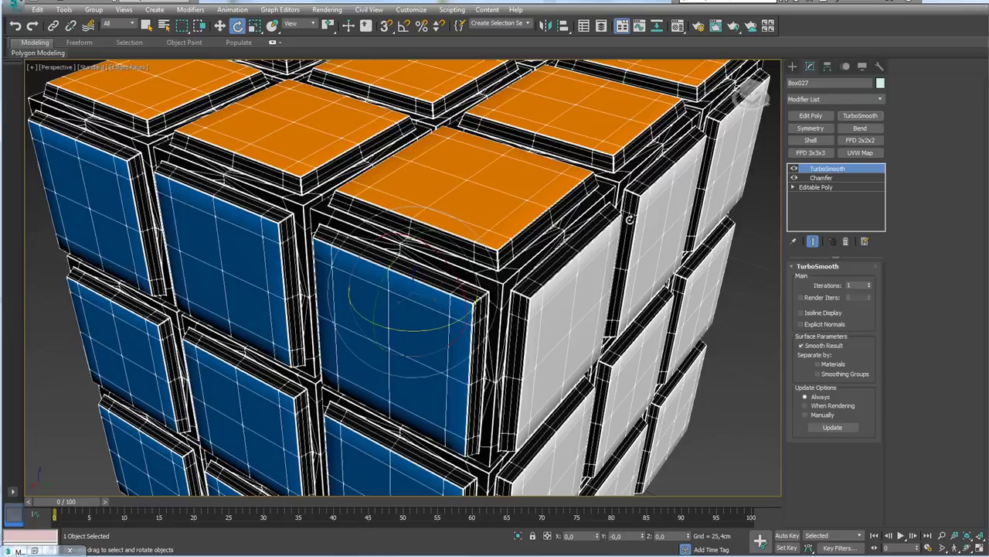
key("z")
left_click(870, 283)
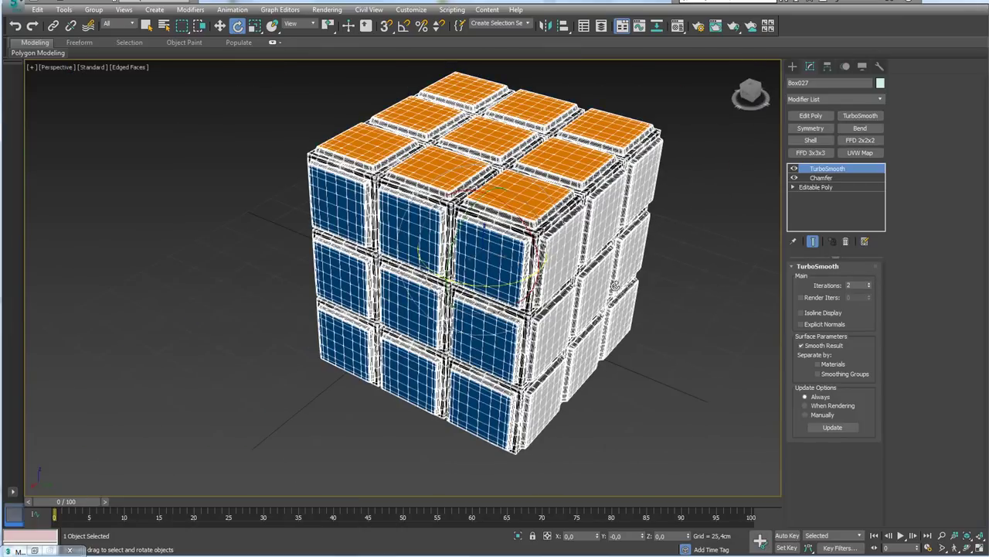
key("F4")
Orbit and zoom around the smoothed cube, toggling edged faces to inspect the rounded edges.
mouse_move(615, 286)
middle_mouse_down("alt")
mouse_move(453, 232)
mouse_move(536, 250)
middle_mouse_up("alt")
scroll(587, 232, "up", 5)
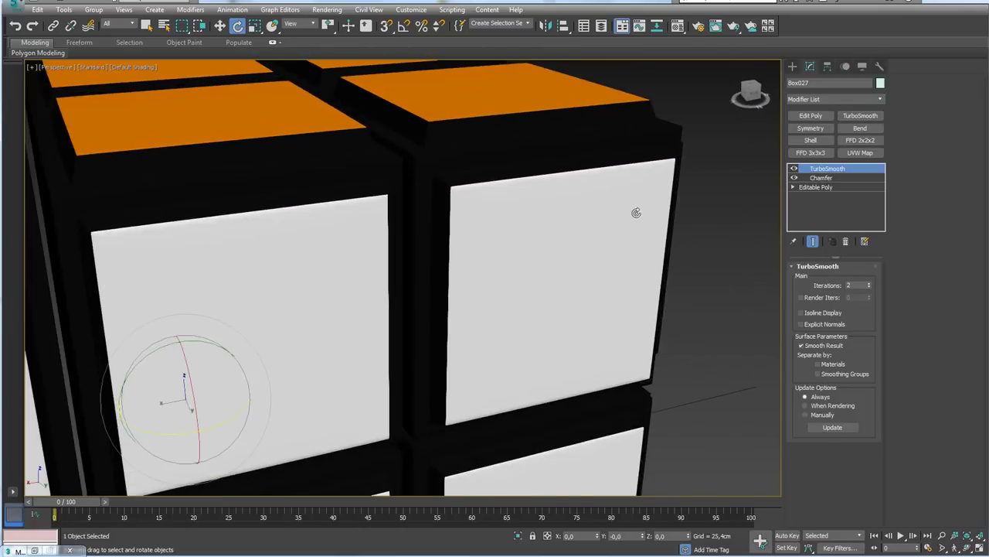
middle_click_drag(636, 213, 672, 280, "alt")
key("F4")
scroll(672, 286, "up", 2)
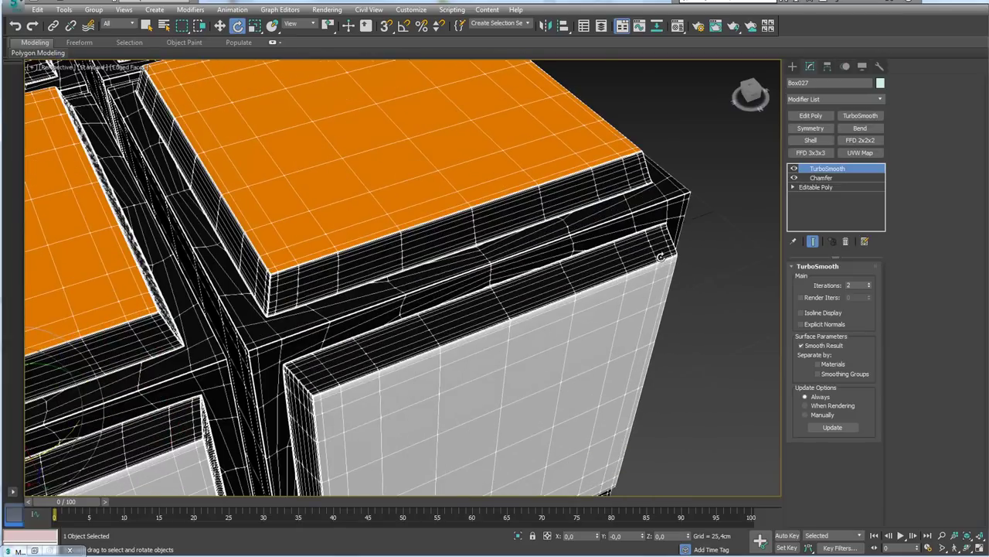
scroll(676, 273, "up", 2)
scroll(677, 279, "down", 2)
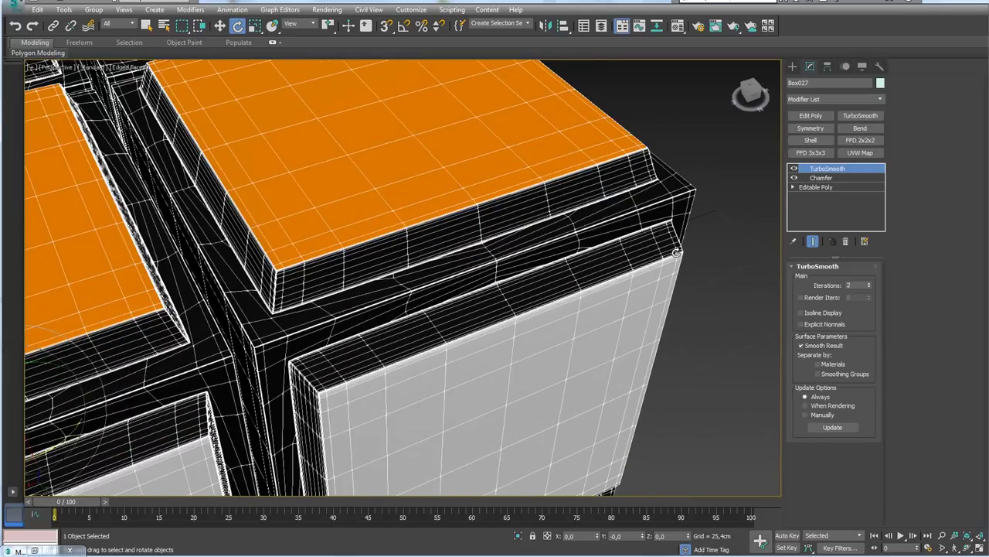
key("F4")
scroll(670, 259, "down", 2)
scroll(623, 320, "down", 3)
scroll(623, 320, "down", 3)
mouse_move(623, 320)
middle_mouse_down("alt")
mouse_move(661, 214)
mouse_move(698, 227)
mouse_move(612, 283)
mouse_move(619, 238)
mouse_move(621, 270)
mouse_move(596, 270)
middle_mouse_up("alt")
Collapse Box027 with its Chamfer and TurboSmooth into an Editable Poly.
key("F3")
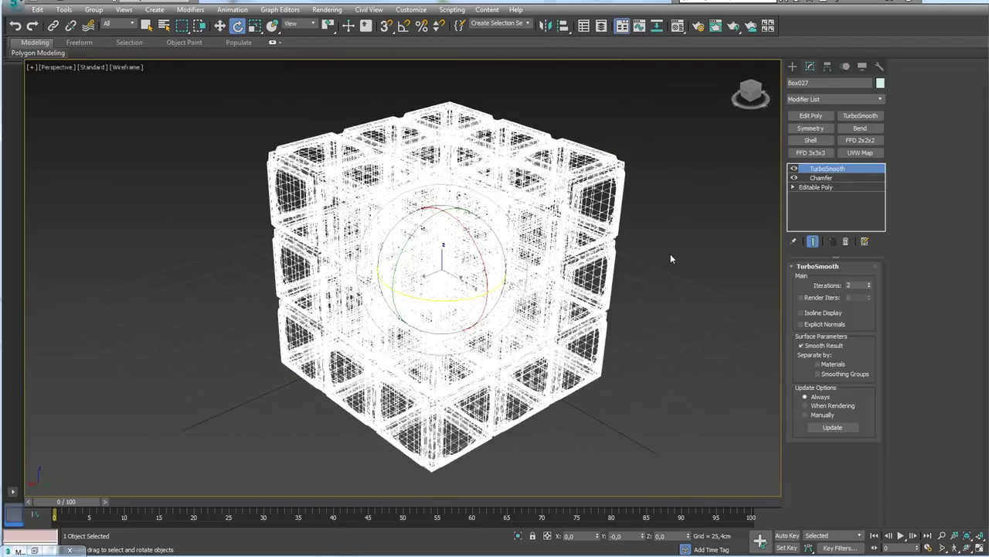
key("F3")
right_click(586, 186)
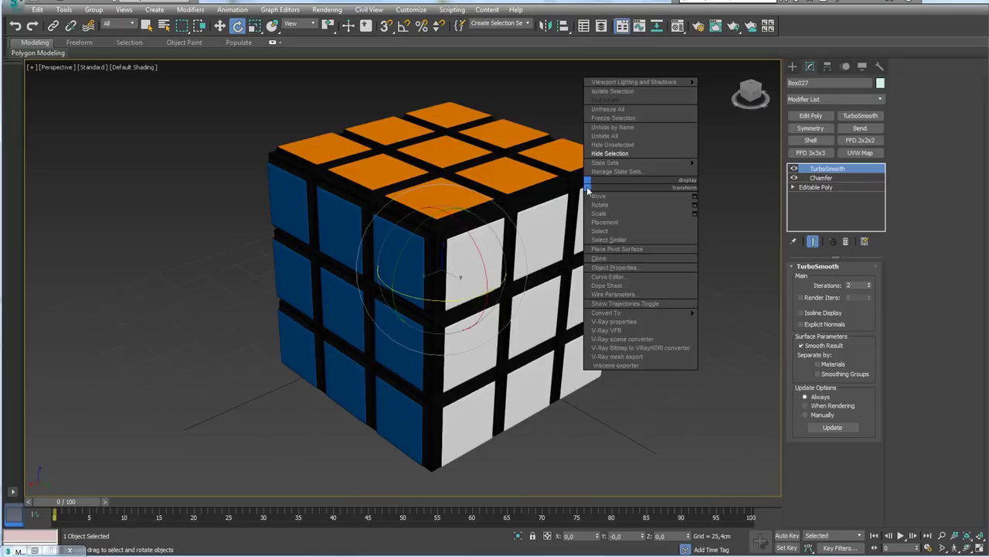
left_click(748, 323)
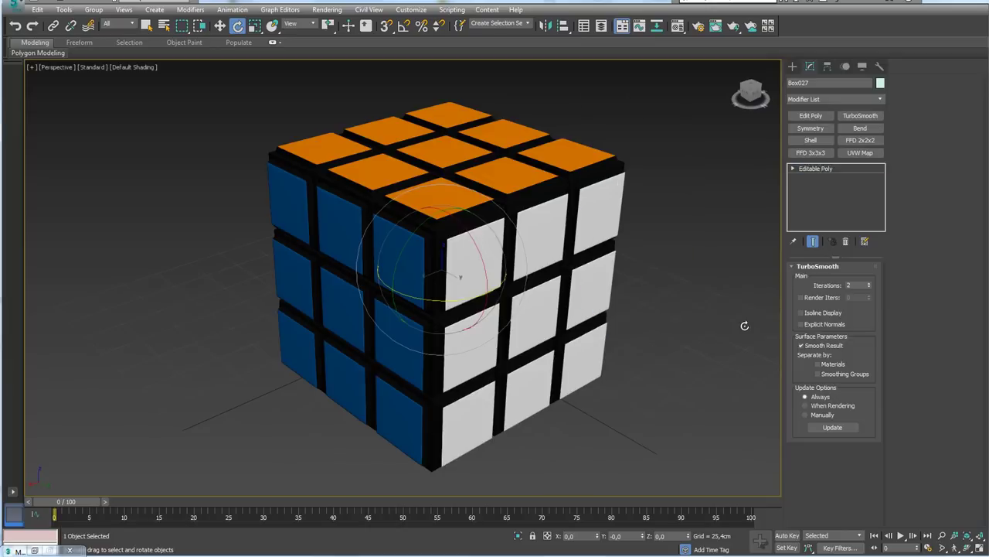
key("F4")
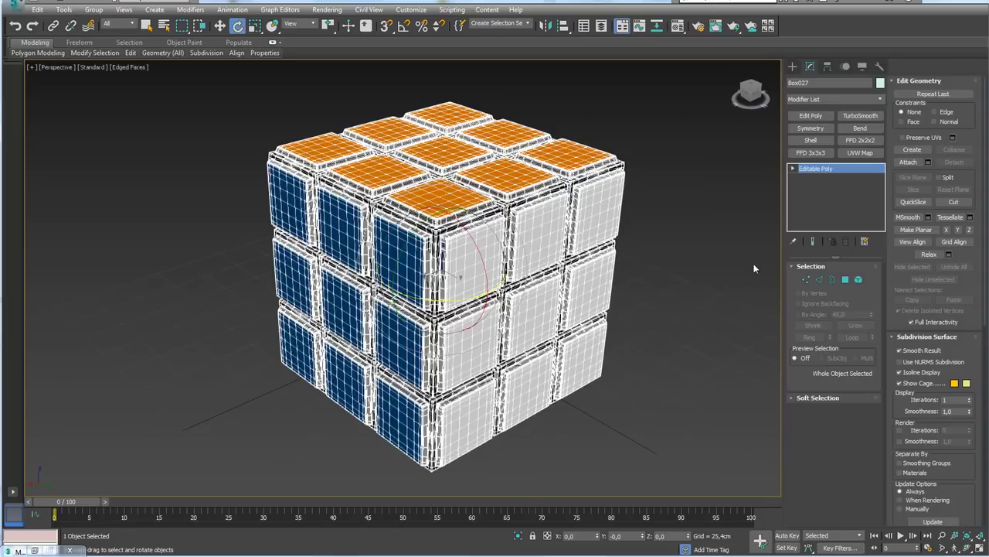
key("F4")
key("F4")
key("F4")
In wireframe Element mode, detach the red top-right corner cubelet and two neighbouring cubelets as objects.
key("F3")
left_click(858, 279)
middle_click_drag(650, 284, 598, 214, "alt")
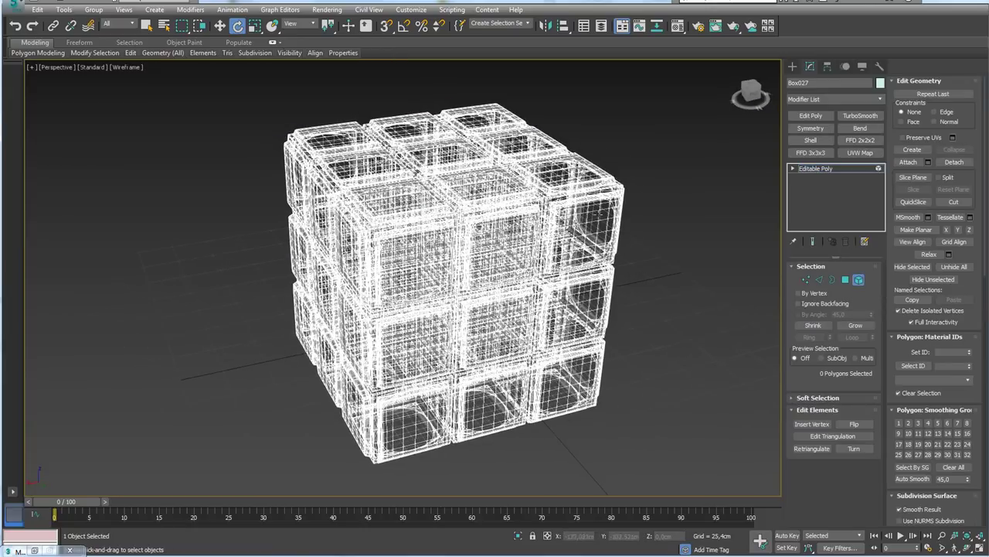
left_click(604, 217)
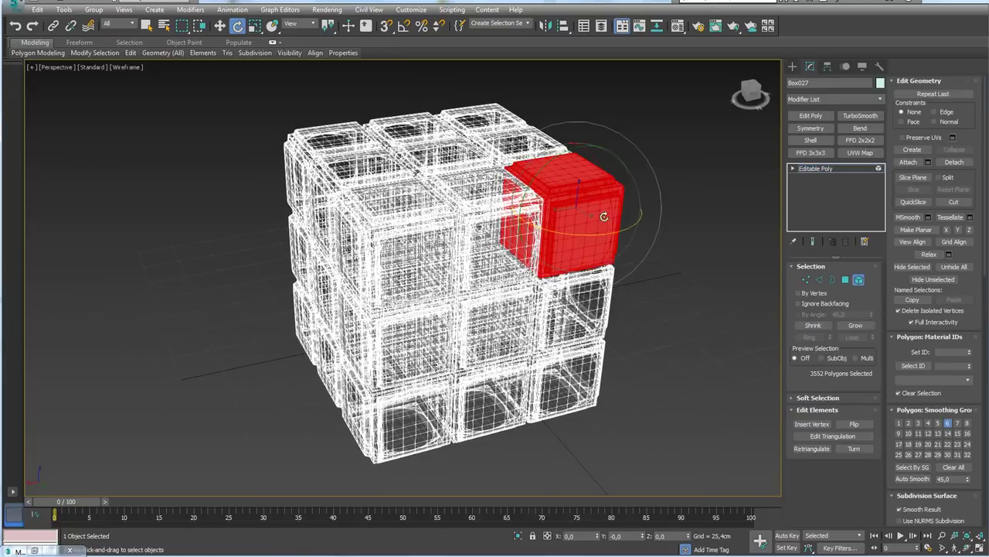
left_click(955, 162)
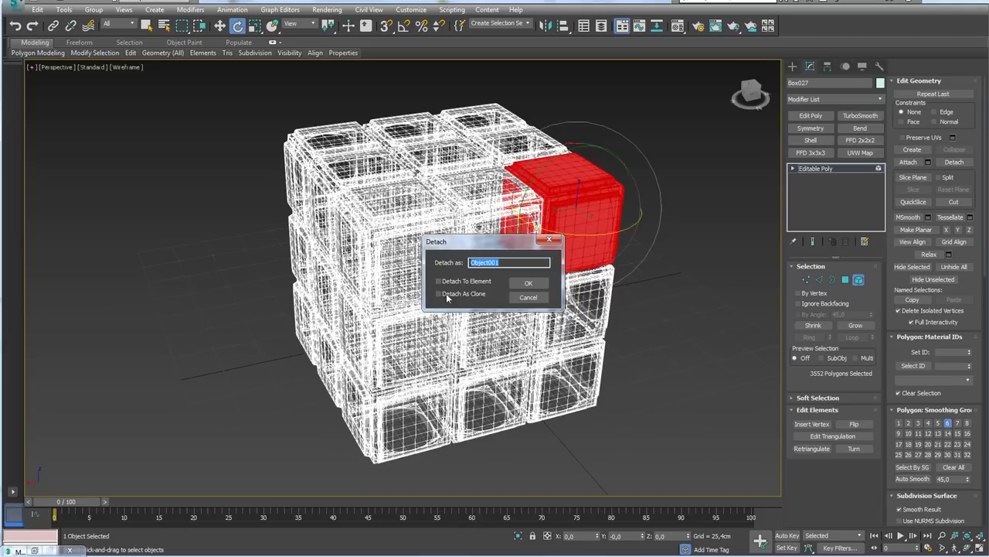
left_click(528, 283)
left_click(494, 218)
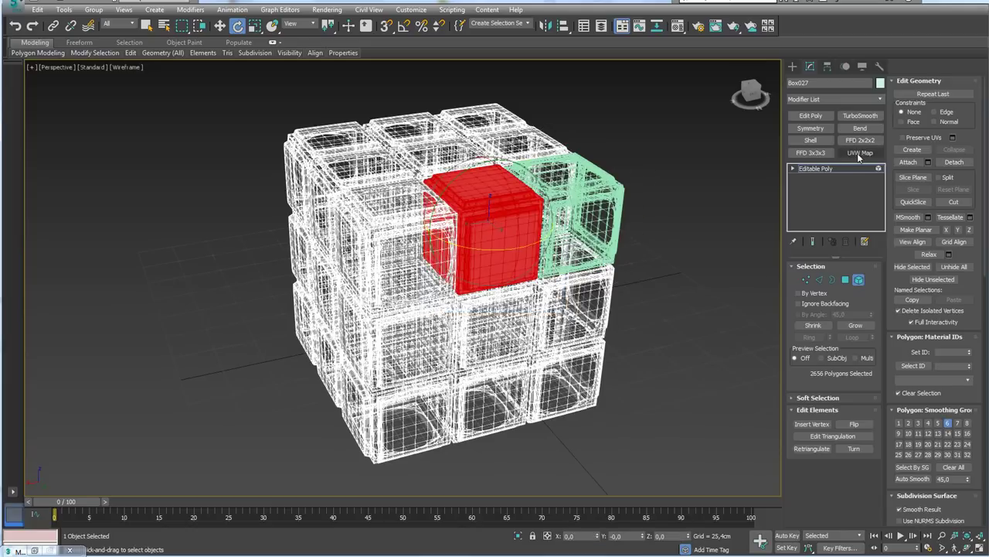
left_click(954, 163)
left_click(529, 283)
left_click(394, 239)
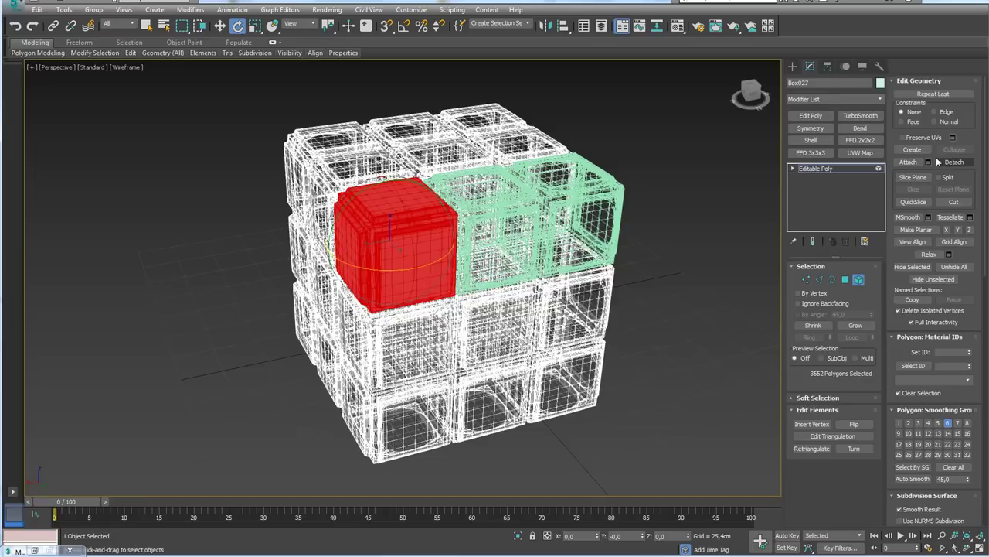
left_click(955, 162)
left_click(529, 282)
Detach the next front cubelets, including the bottom-left one, as separate objects.
left_click(474, 331)
left_click(955, 162)
left_click(562, 364)
left_click(385, 438)
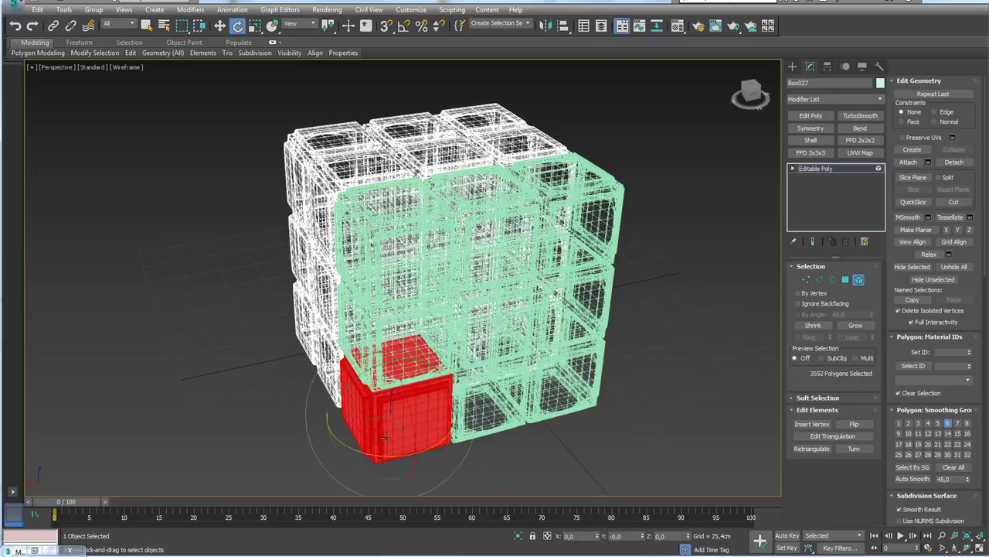
middle_click_drag(385, 438, 663, 227, "alt")
left_click(479, 297)
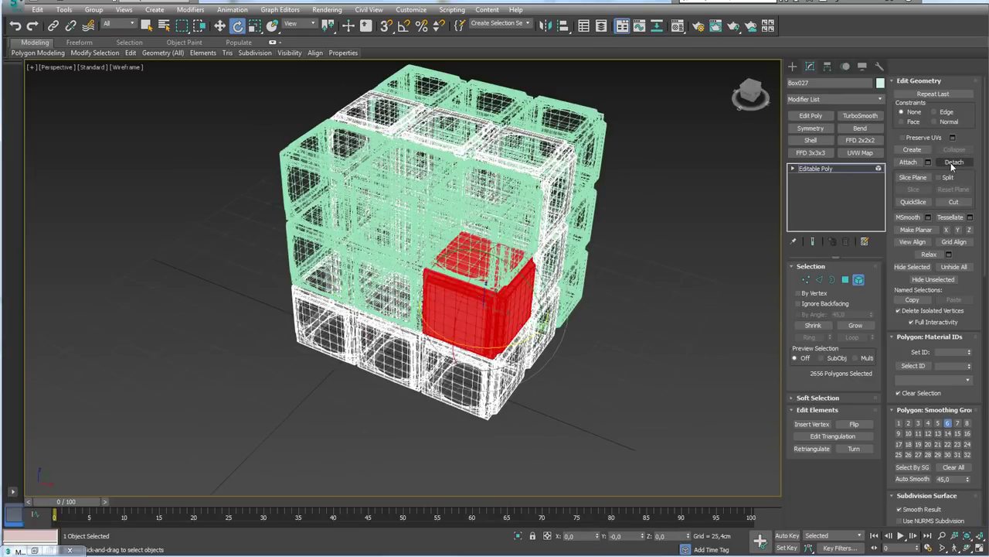
left_click(954, 162)
left_click(387, 344)
Detach further top and front cubelets, then exit Element mode.
left_click(954, 162)
left_click(525, 259)
left_click(954, 163)
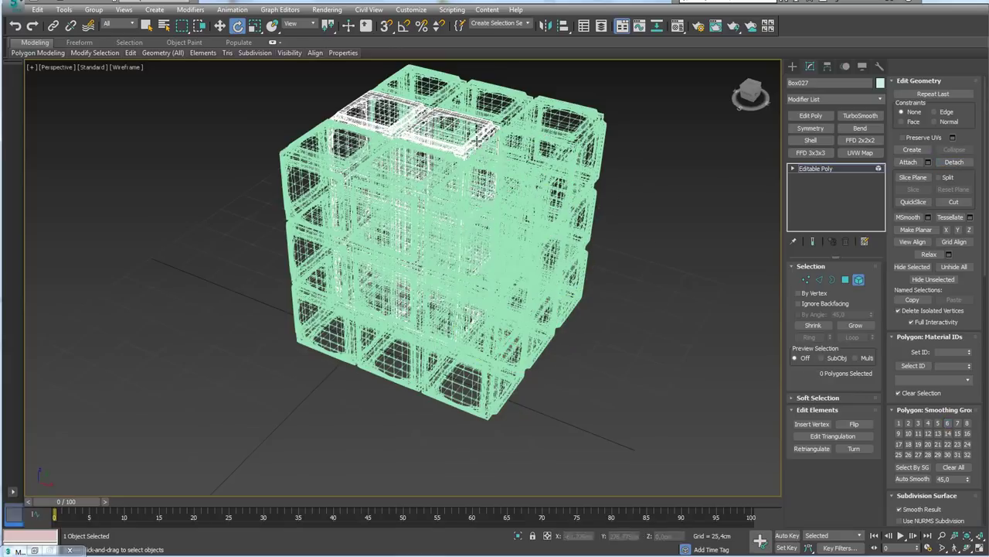
left_click(379, 124)
left_click(954, 162)
key("Return")
left_click(371, 255)
left_click(953, 162)
mouse_move(541, 270)
middle_mouse_down("alt")
mouse_move(617, 272)
mouse_move(557, 255)
mouse_move(610, 263)
middle_mouse_up("alt")
left_click(811, 170)
Detach the last remaining front cubelet and exit Element mode.
key("w")
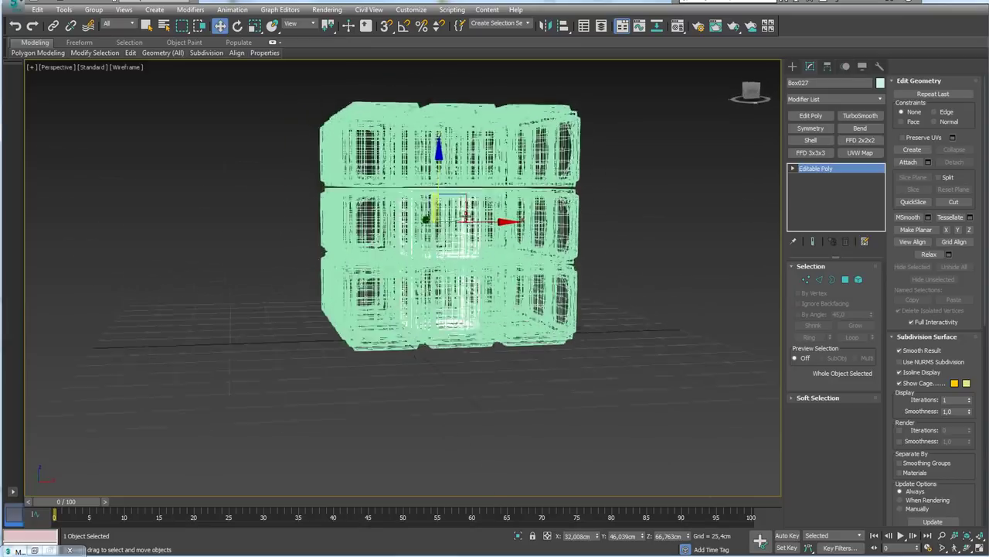
middle_click_drag(466, 212, 525, 255, "alt")
left_click(858, 279)
left_click(449, 301)
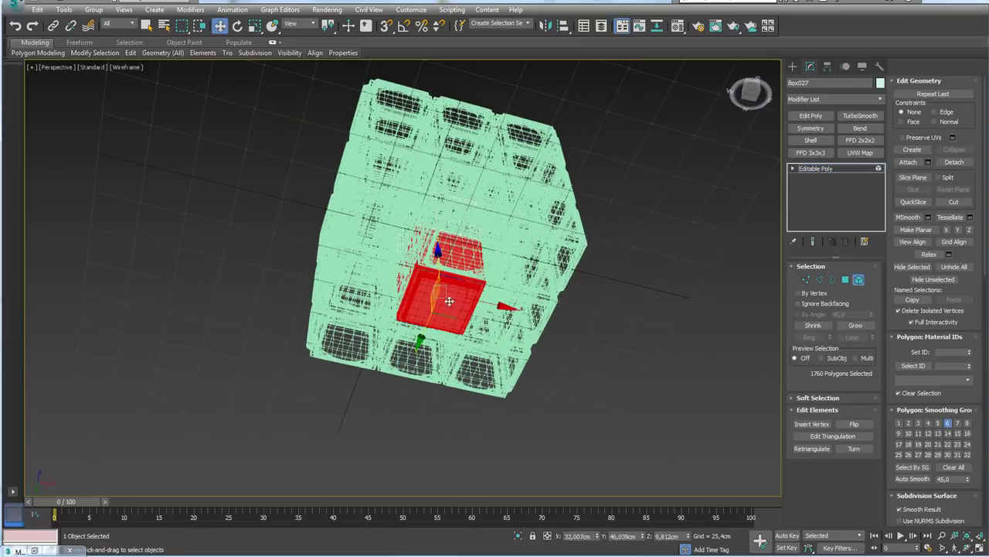
left_click(952, 162)
key("Return")
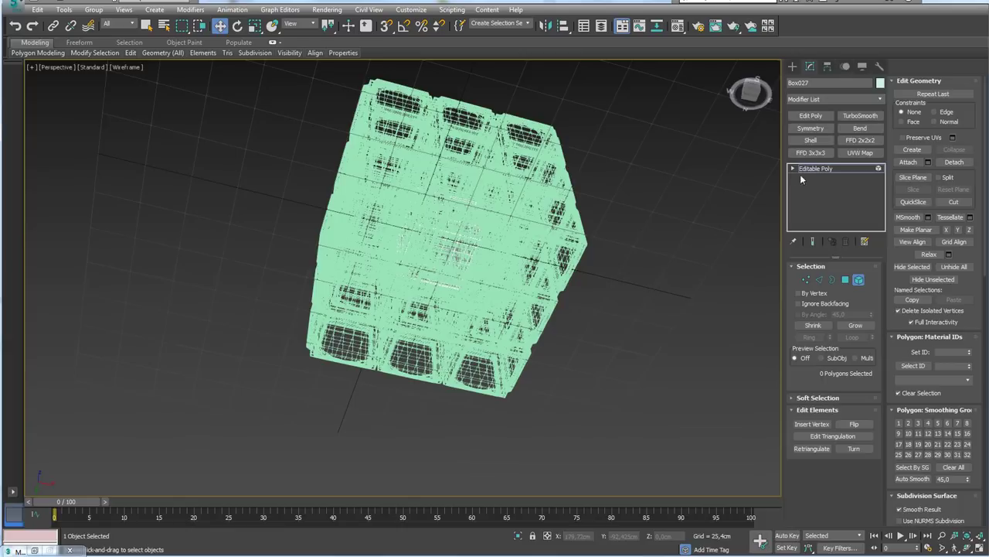
left_click(804, 169)
Move the leftover Box027 core out of the cube and delete it in shaded view.
left_click(748, 94)
left_click_drag(456, 225, 309, 256)
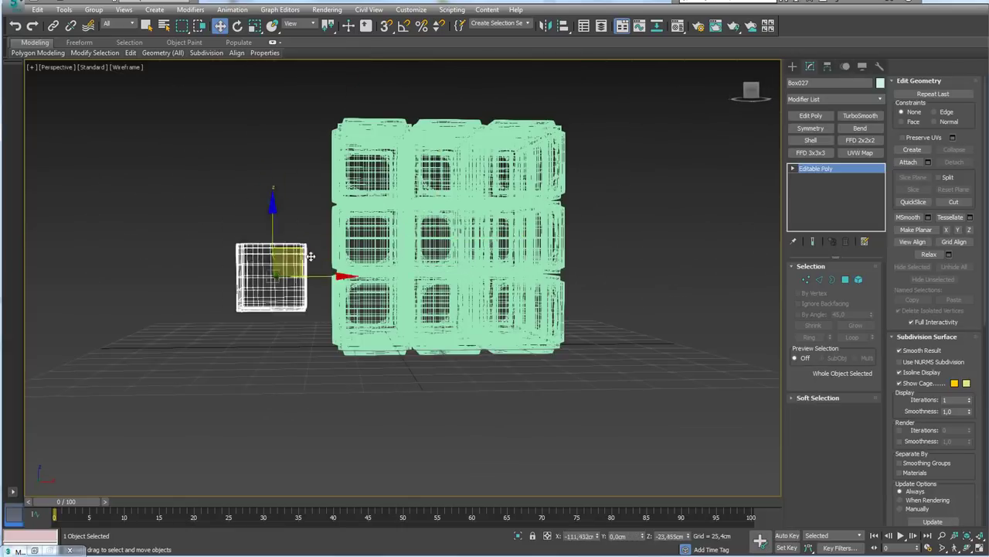
mouse_move(311, 257)
middle_mouse_down("alt")
mouse_move(374, 189)
mouse_move(435, 283)
mouse_move(502, 291)
middle_mouse_up("alt")
key("F3")
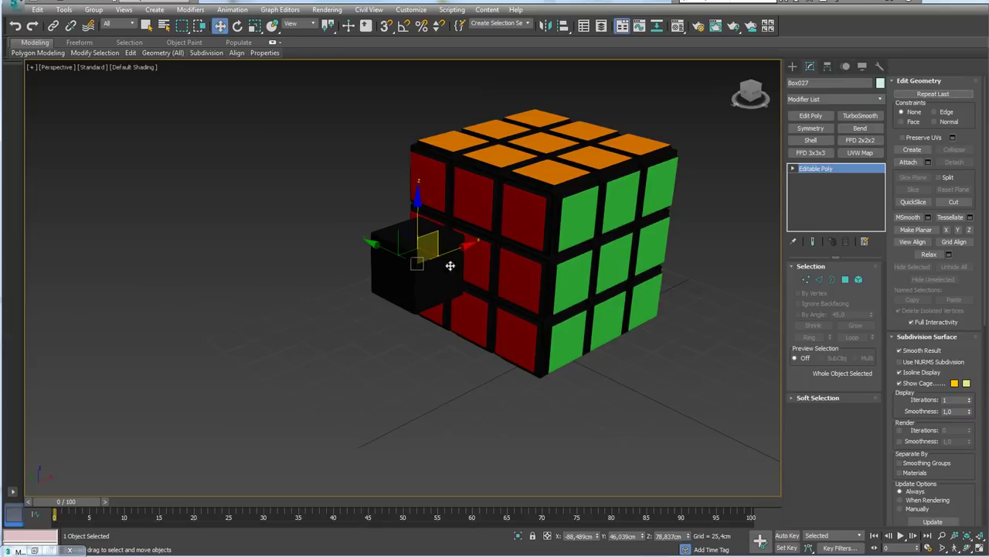
key("Delete")
Frame the cube showing its red and green sides and marquee-select all 26 cubelets.
middle_click_drag(473, 269, 164, 184)
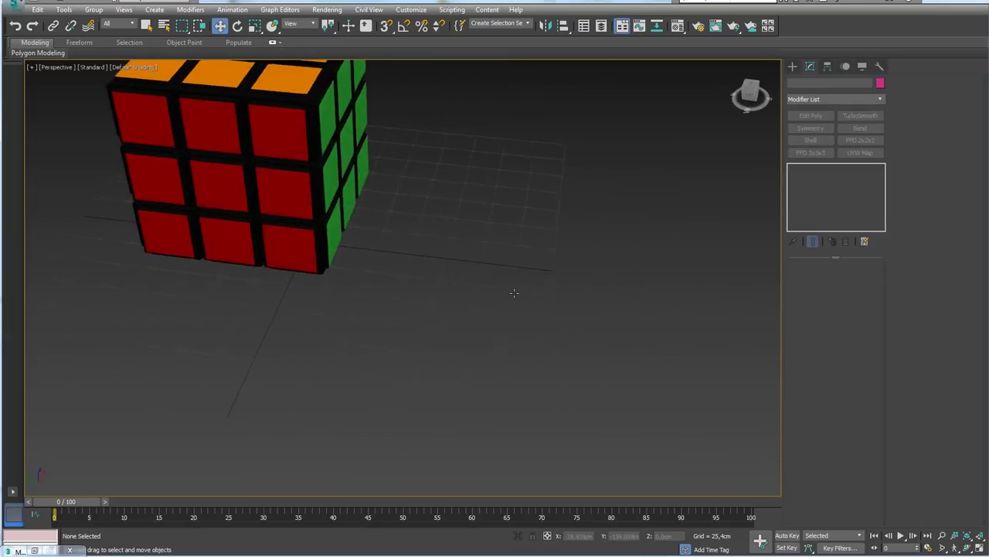
scroll(498, 284, "down", 3)
scroll(356, 168, "up", 4)
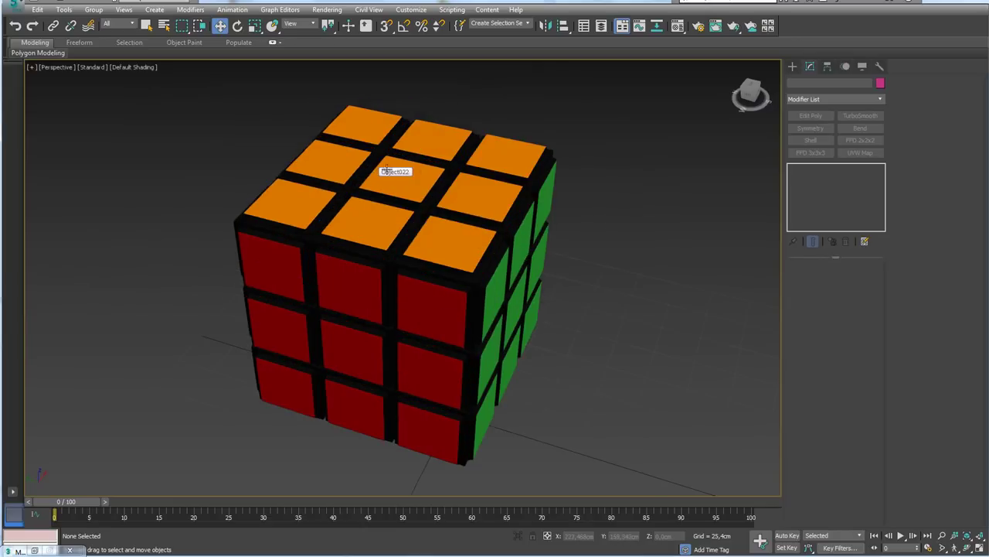
middle_click_drag(387, 165, 498, 165)
scroll(542, 213, "down", 5)
middle_click_drag(541, 213, 512, 221, "alt")
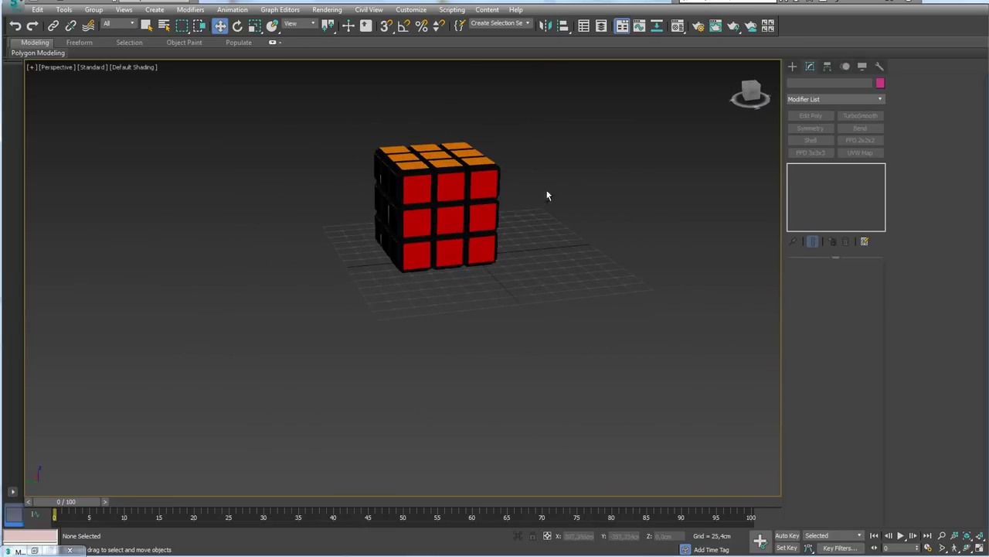
scroll(511, 221, "up", 1)
scroll(515, 210, "up", 3)
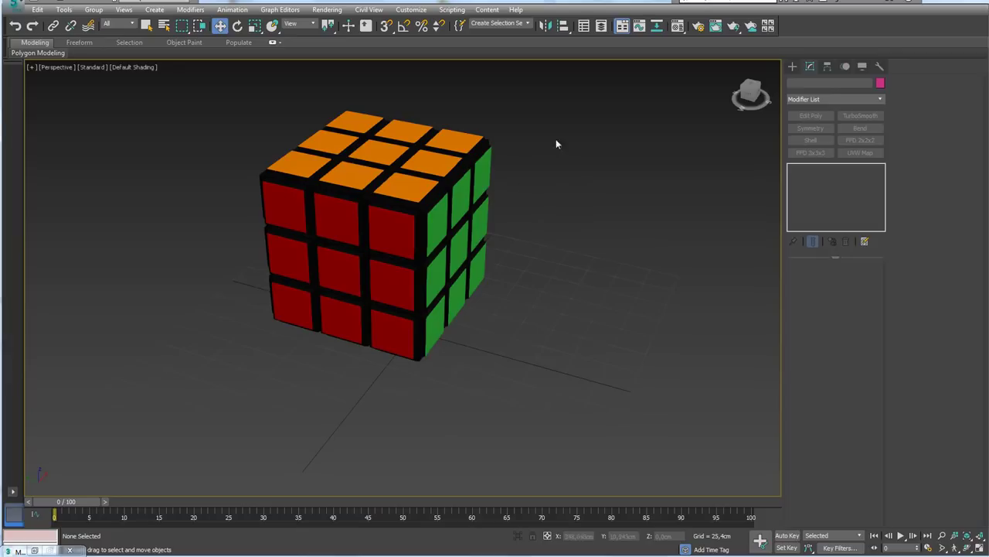
left_click_drag(222, 370, 207, 381)
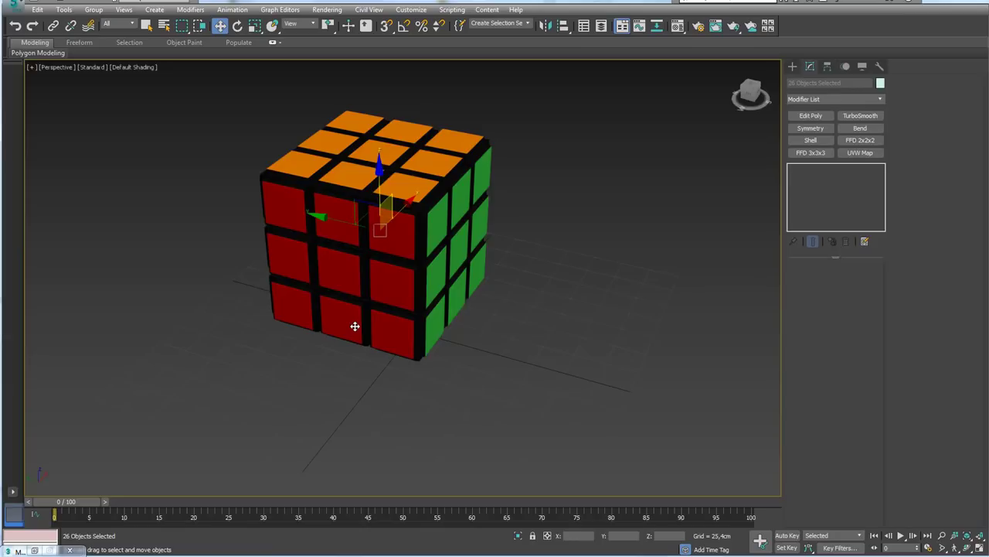
middle_click_drag(453, 219, 509, 257)
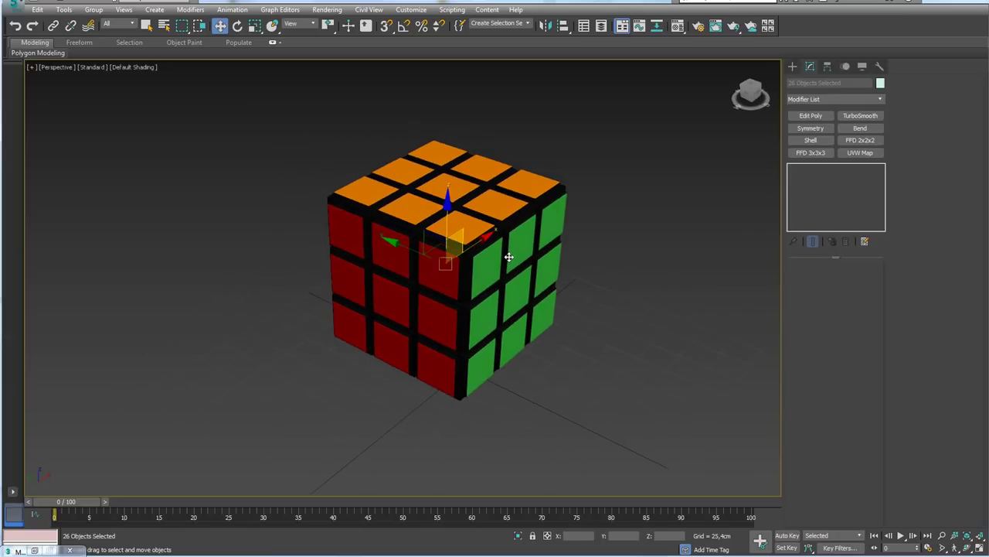
Apply Reset XForm to the selected cubelets and confirm one cubelet received the XForm modifier.
left_click(879, 67)
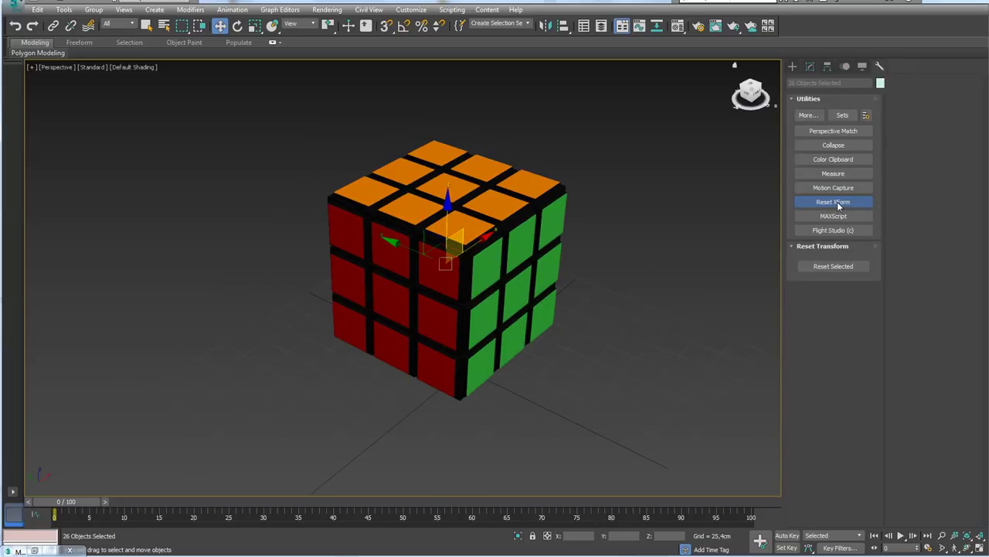
key("F3")
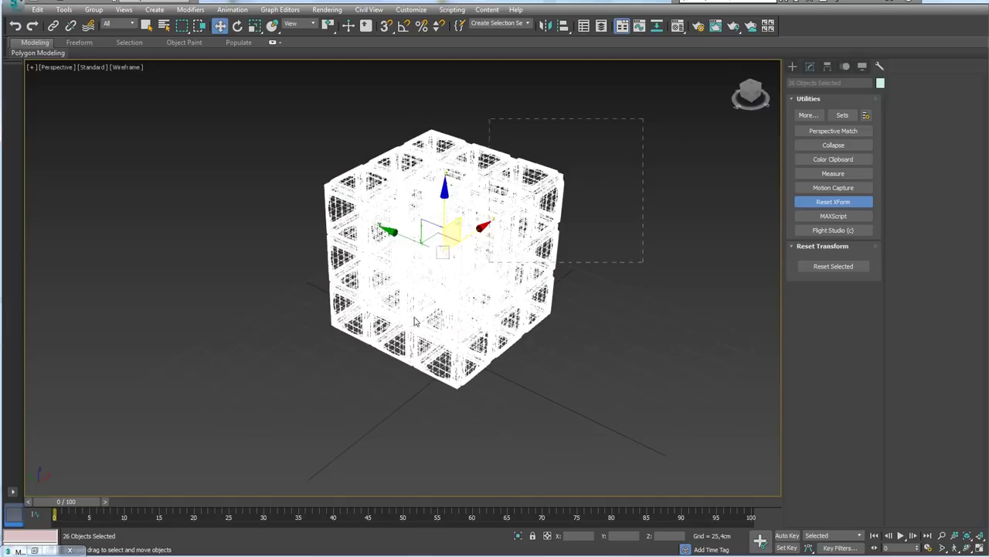
key("F3")
key("F3")
key("F3")
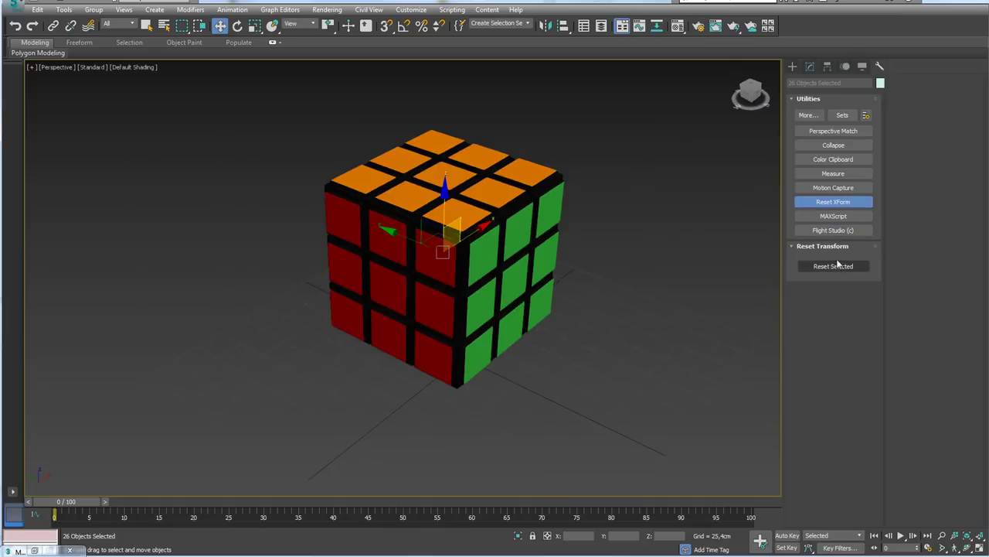
key("F3")
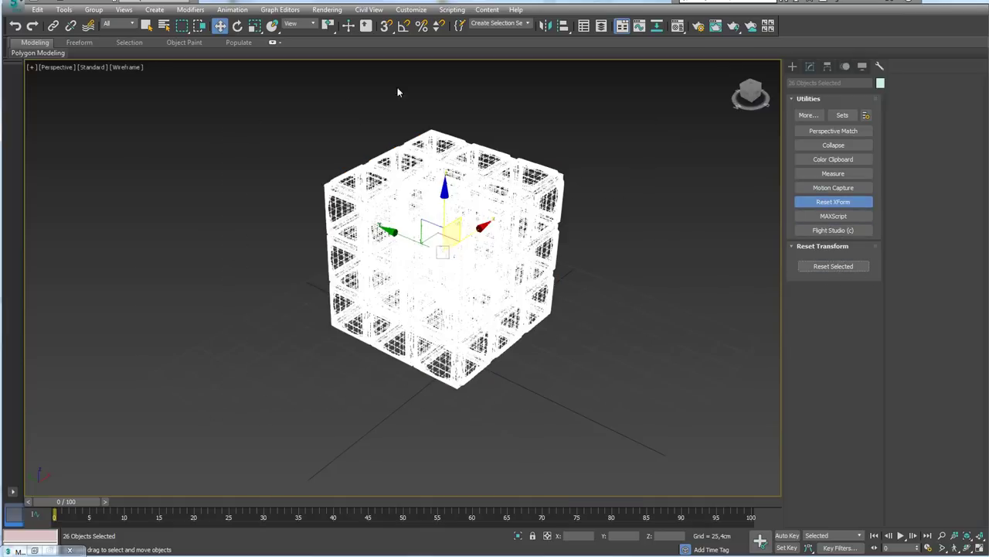
key("F3")
left_click(810, 66)
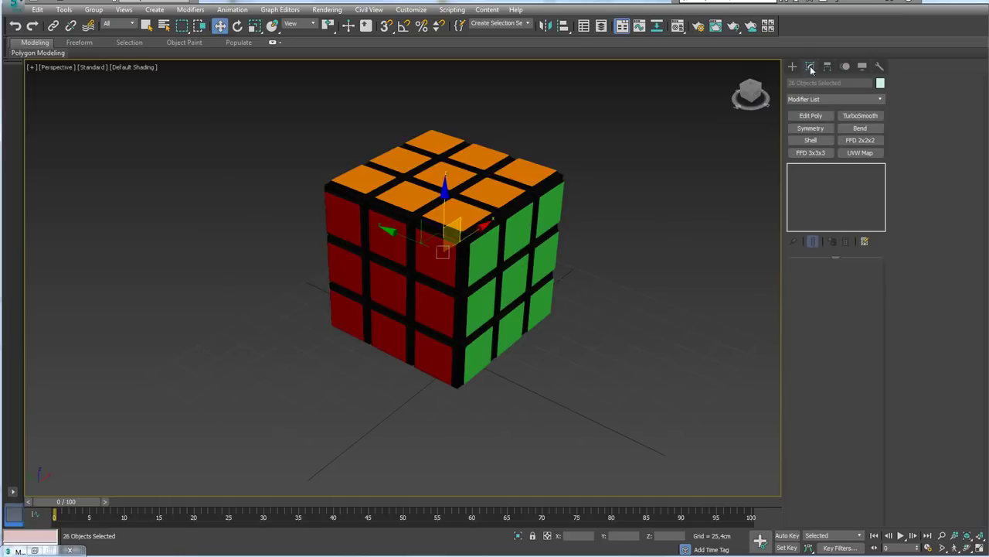
left_click(472, 256)
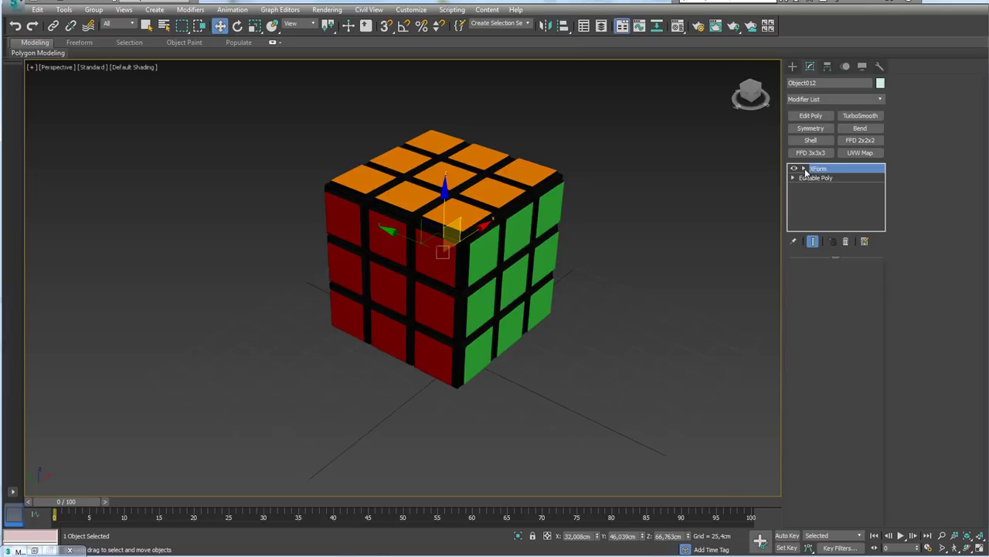
key("F3")
key("F3")
Select all 26 cubelets and convert them to Editable Poly.
key("ctrl+a")
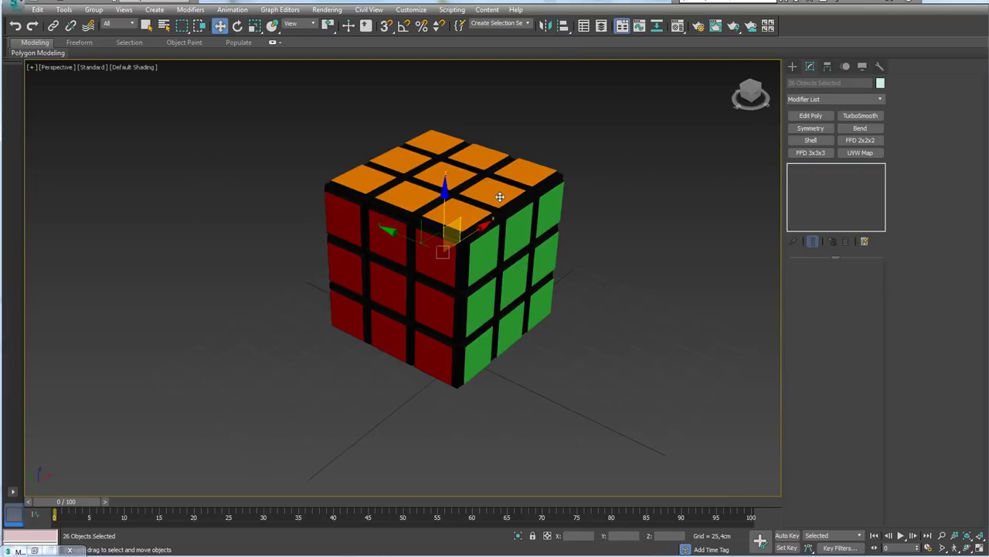
right_click(500, 197)
mouse_move(534, 322)
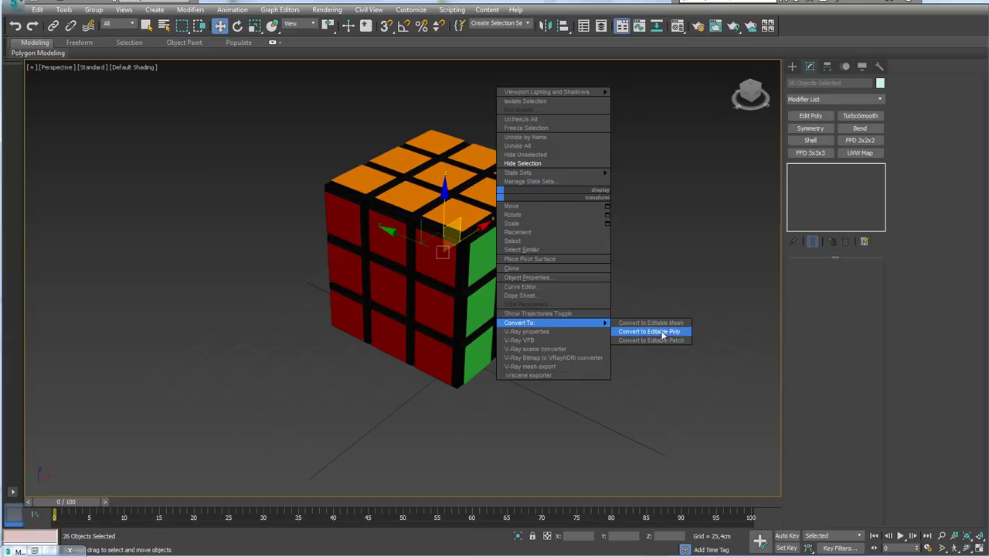
left_click(660, 334)
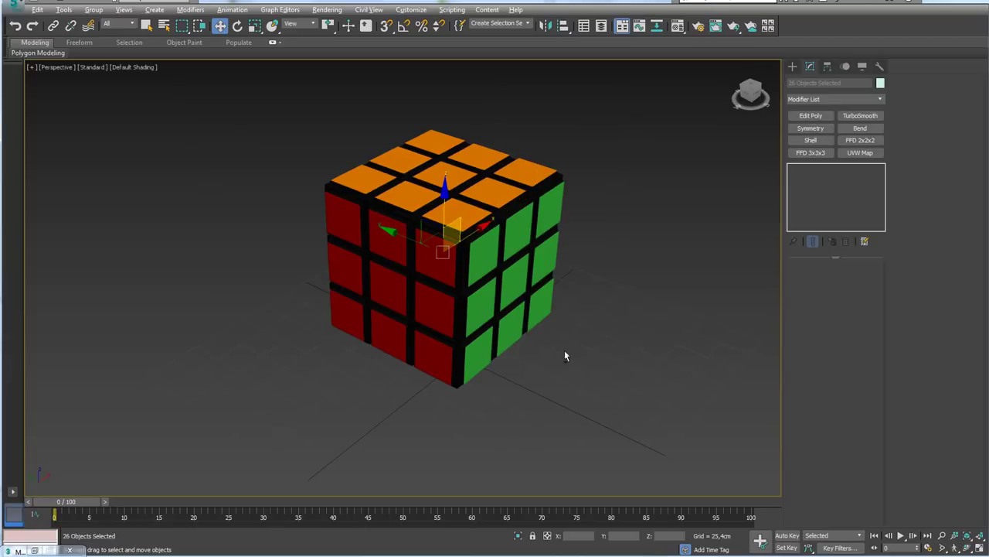
mouse_move(564, 355)
middle_mouse_down("alt")
mouse_move(607, 386)
mouse_move(612, 356)
middle_mouse_up("alt")
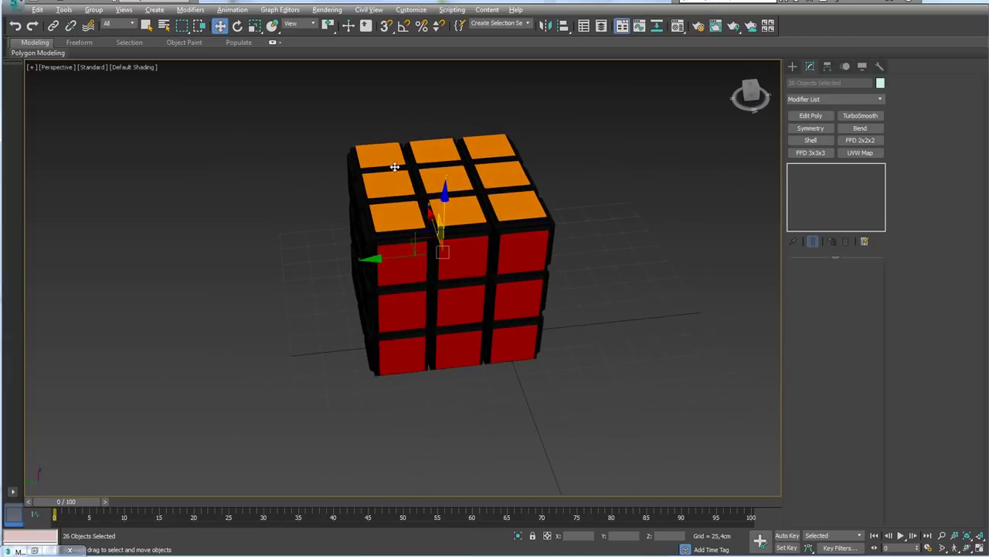
Orbit around the cube in wireframe and select its top layer of nine cubelets.
mouse_move(334, 153)
middle_mouse_down("alt")
mouse_move(623, 245)
mouse_move(549, 336)
middle_mouse_up("alt")
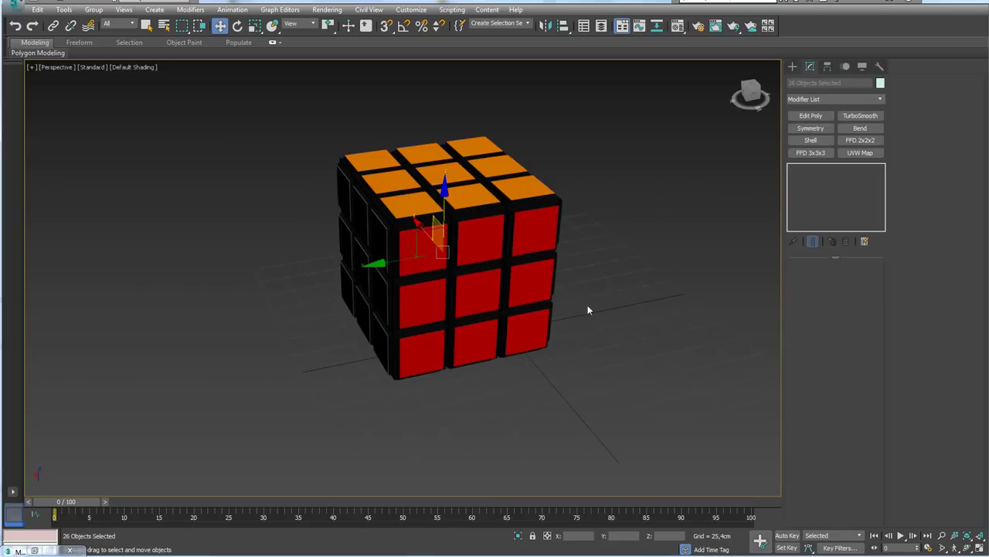
mouse_move(587, 309)
middle_mouse_down("alt")
mouse_move(541, 297)
mouse_move(547, 290)
middle_mouse_up("alt")
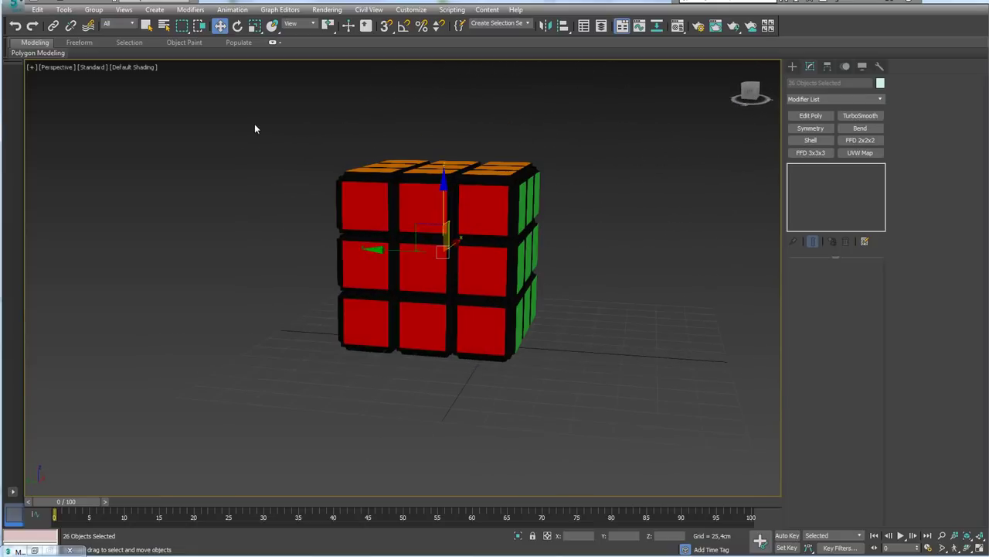
key("F3")
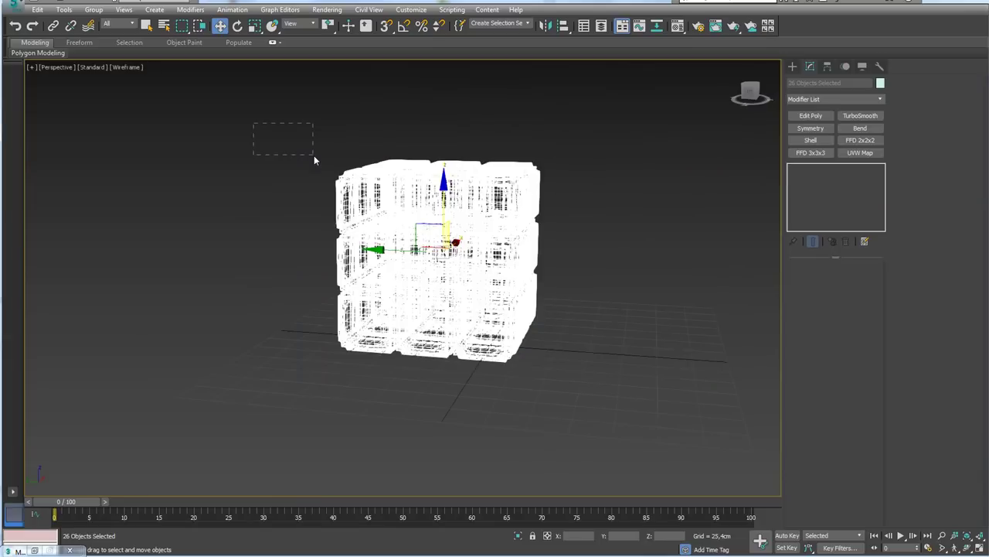
left_click_drag(314, 160, 574, 204)
middle_click_drag(575, 204, 620, 193, "alt")
mouse_move(610, 310)
middle_mouse_down("alt")
mouse_move(569, 272)
mouse_move(608, 214)
middle_mouse_up("alt")
Select the right column of cubelets, orbit to a corner view, then clear the selection.
left_click_drag(495, 428, 505, 398)
middle_click_drag(505, 398, 602, 338, "alt")
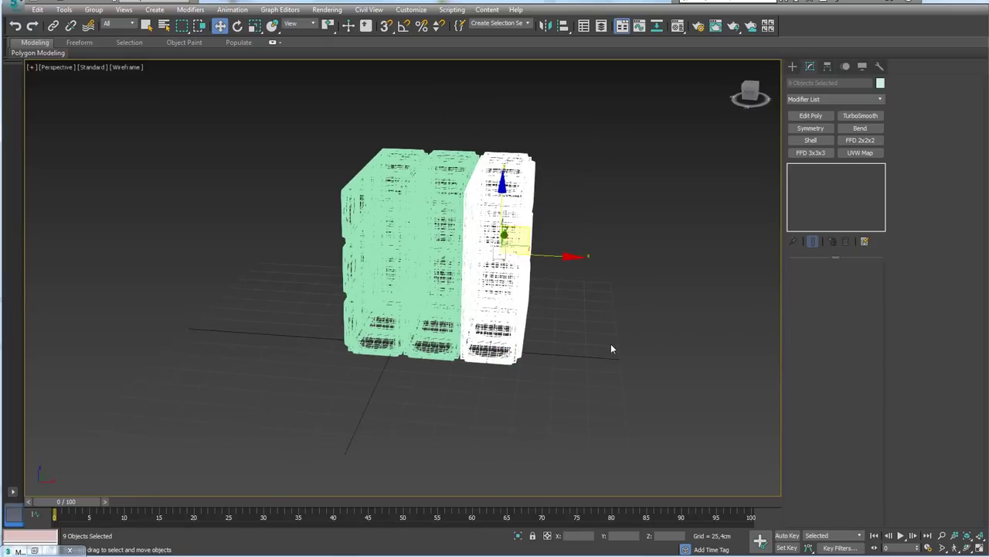
key("e")
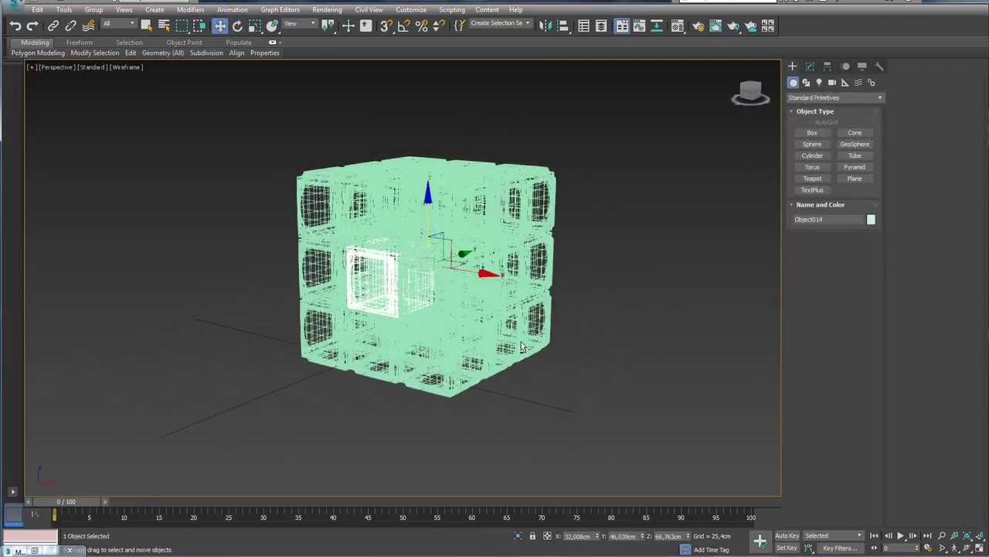
middle_click_drag(552, 358, 609, 361)
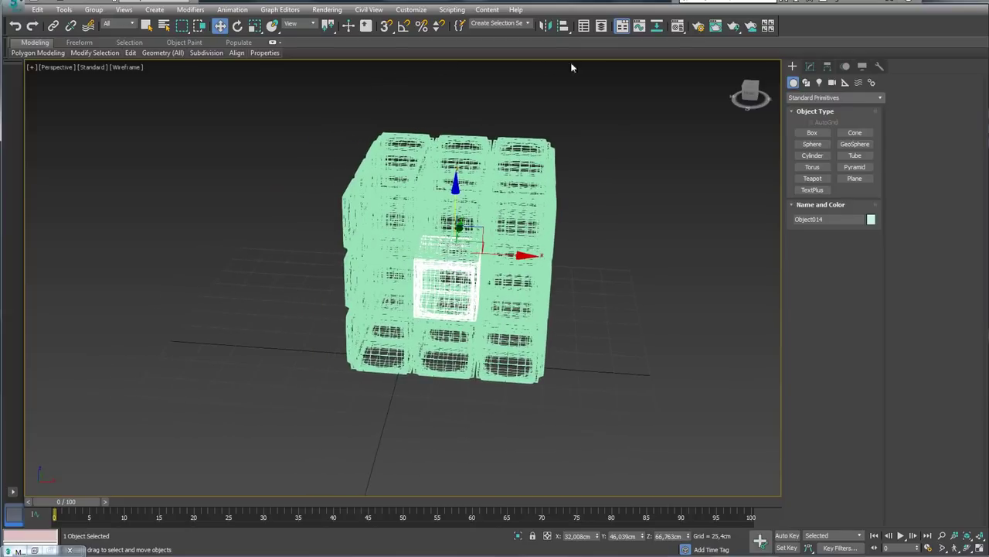
middle_click_drag(678, 268, 580, 287, "alt")
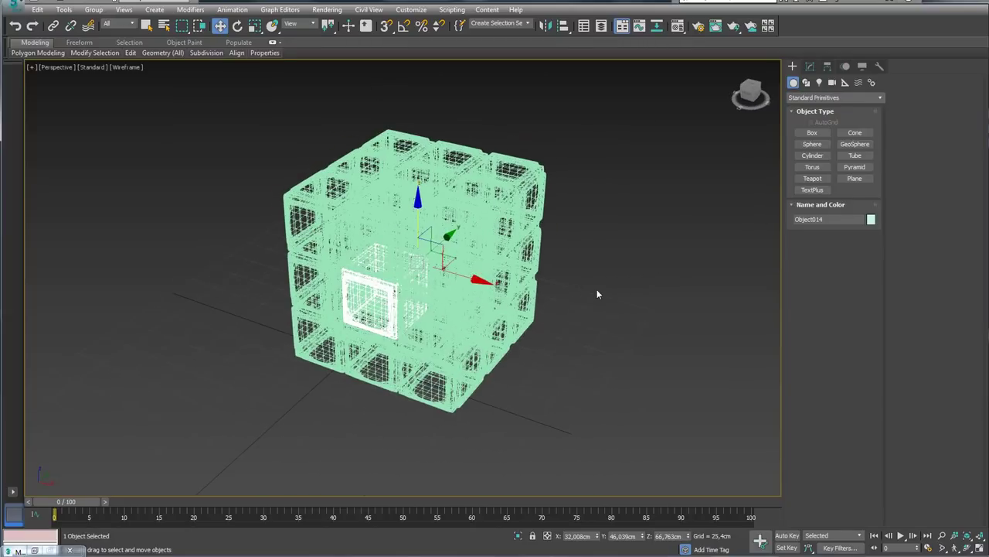
left_click(597, 292)
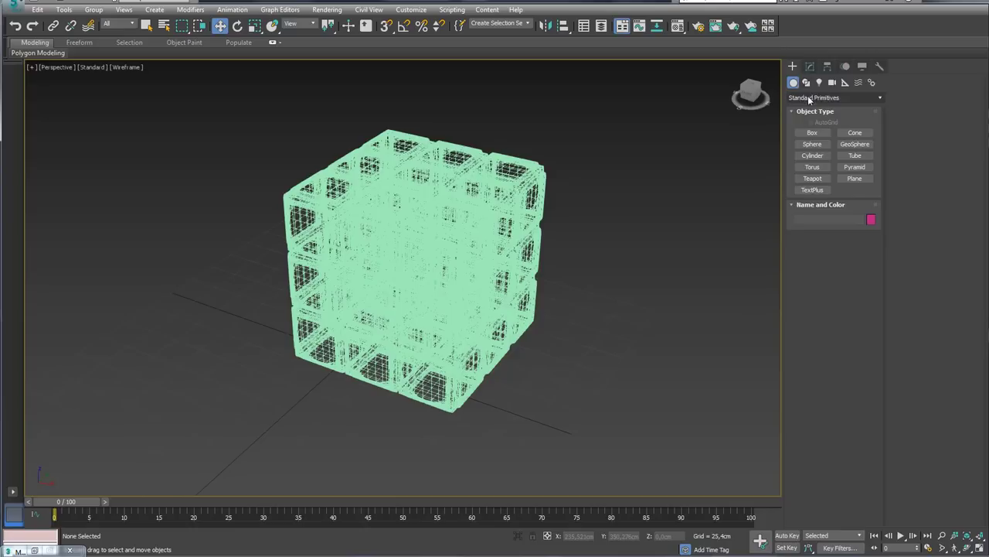
Place a Point helper in the scene and enlarge its box to size 350.76.
left_click(845, 82)
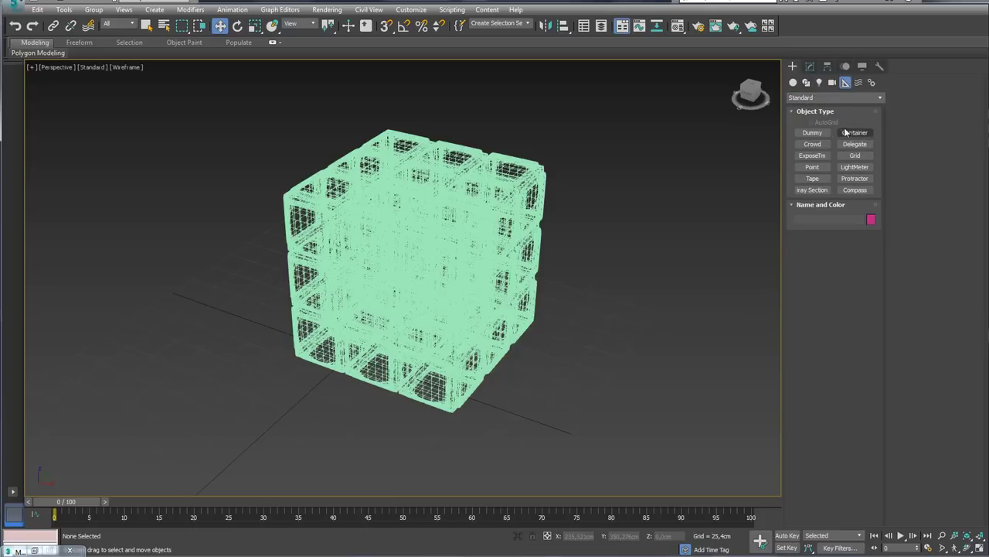
left_click(815, 168)
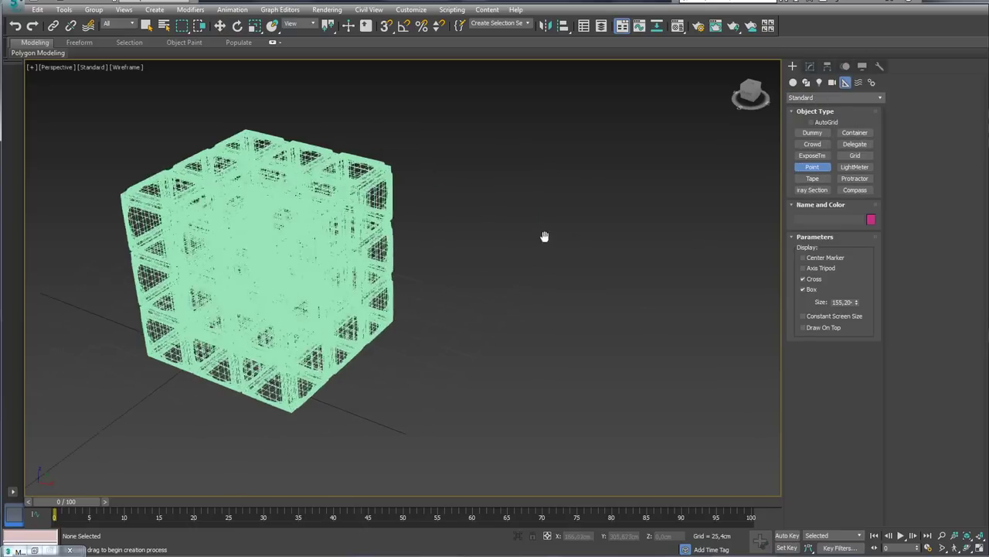
scroll(545, 239, "down", 5)
left_click(559, 295)
left_click_drag(559, 294, 558, 294)
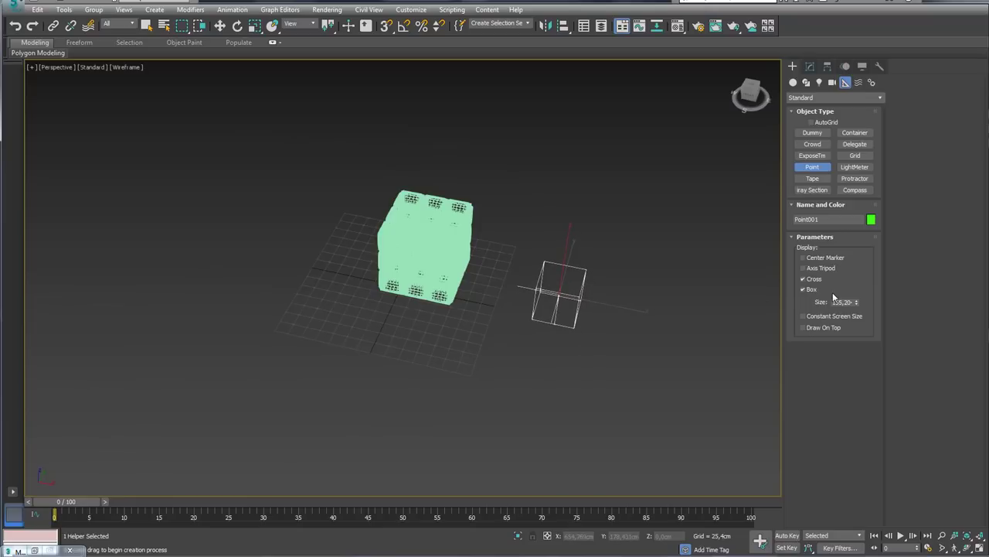
left_click_drag(856, 304, 848, 239)
scroll(503, 276, "up", 3)
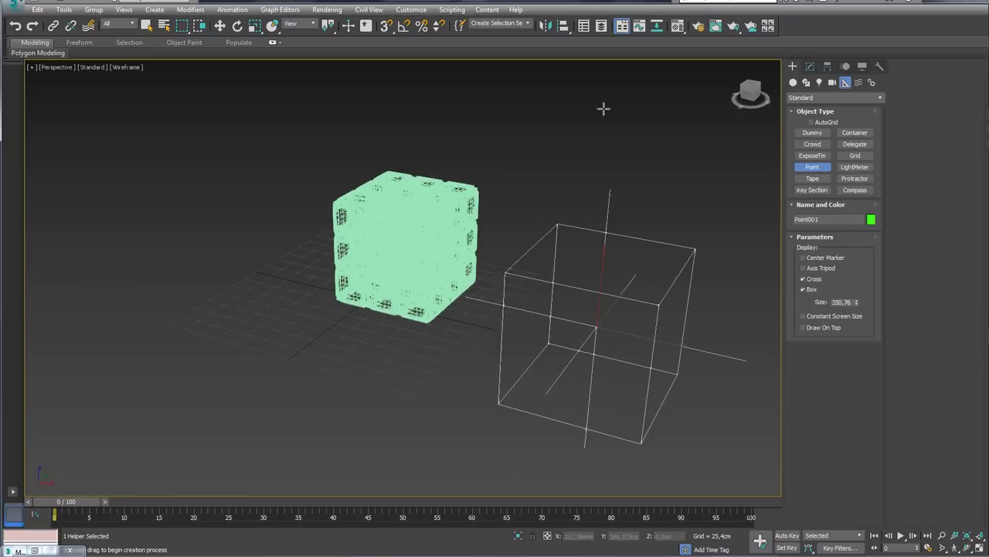
Align Point001 to the cube's centre on X, Y and Z, and show the cube shaded.
left_click(546, 27)
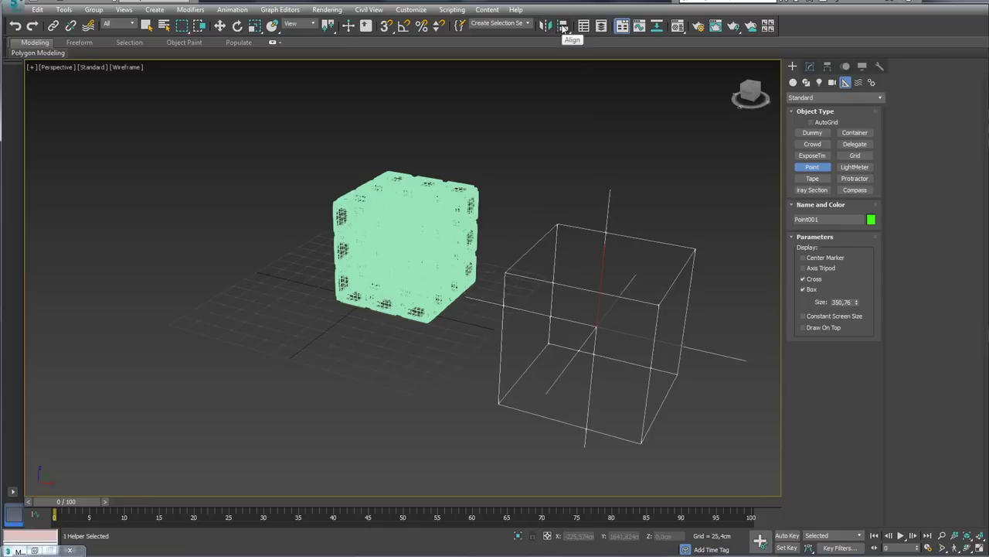
left_click(452, 228)
left_click(498, 369)
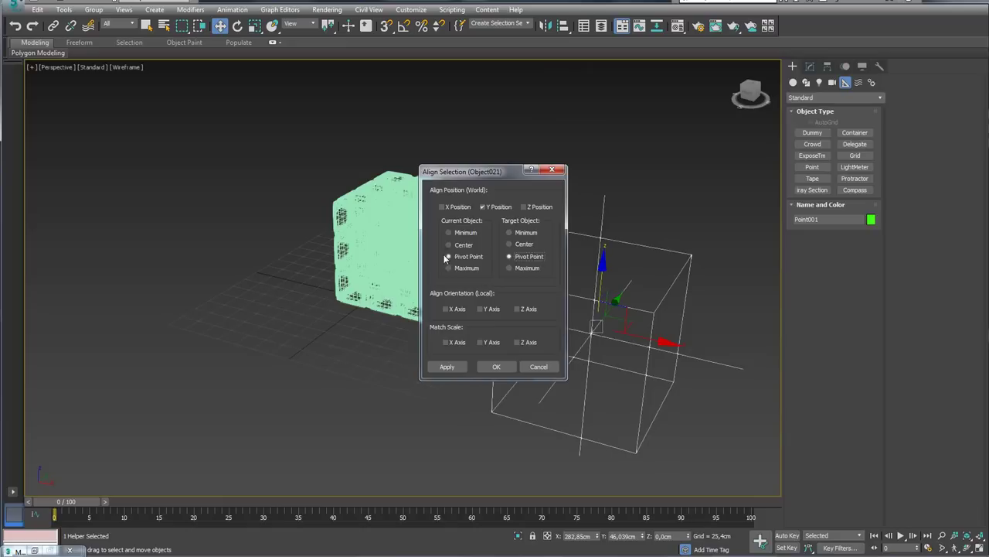
left_click(528, 208)
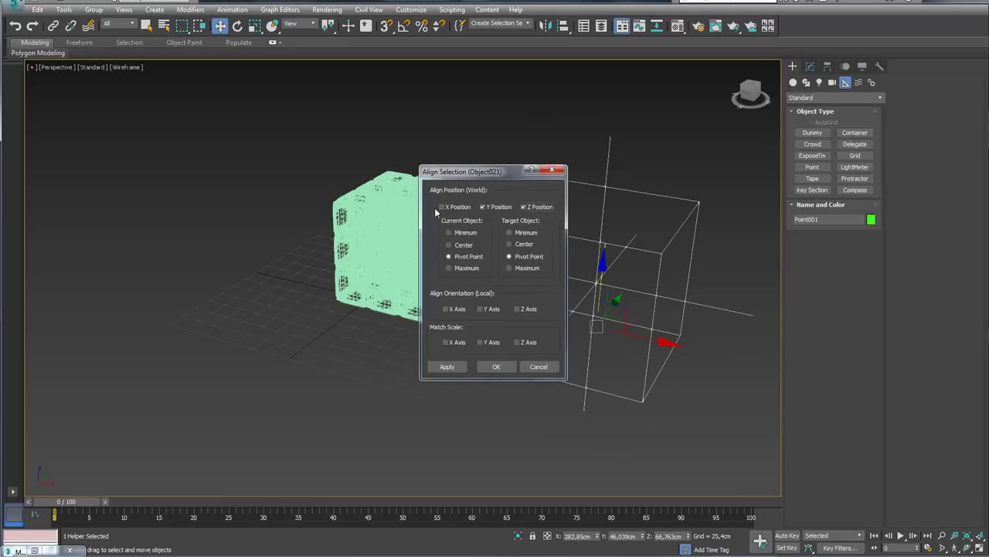
left_click(441, 207)
left_click(496, 366)
middle_click_drag(442, 314, 452, 285, "alt")
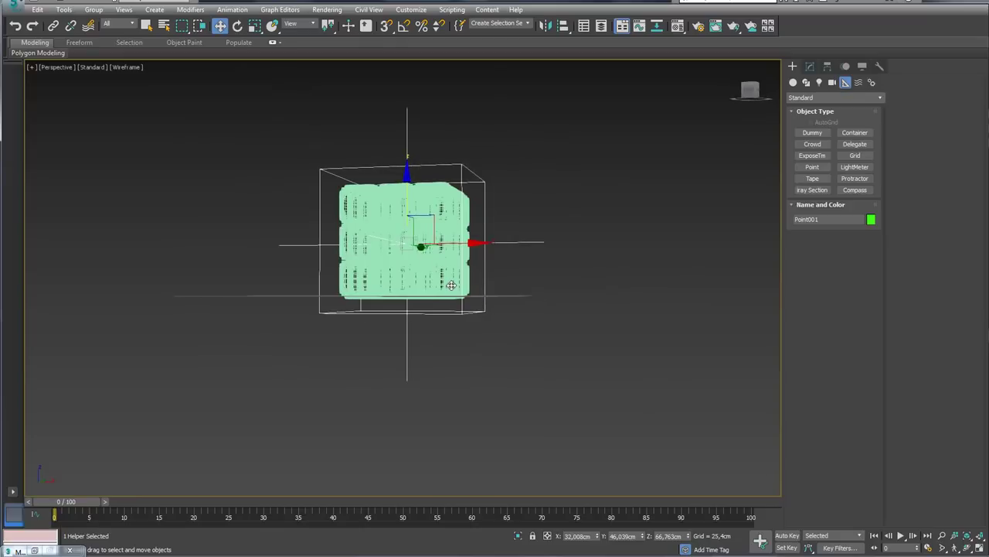
key("F3")
Select the 26 cubelets with edged faces on and link them to Point001.
key("z")
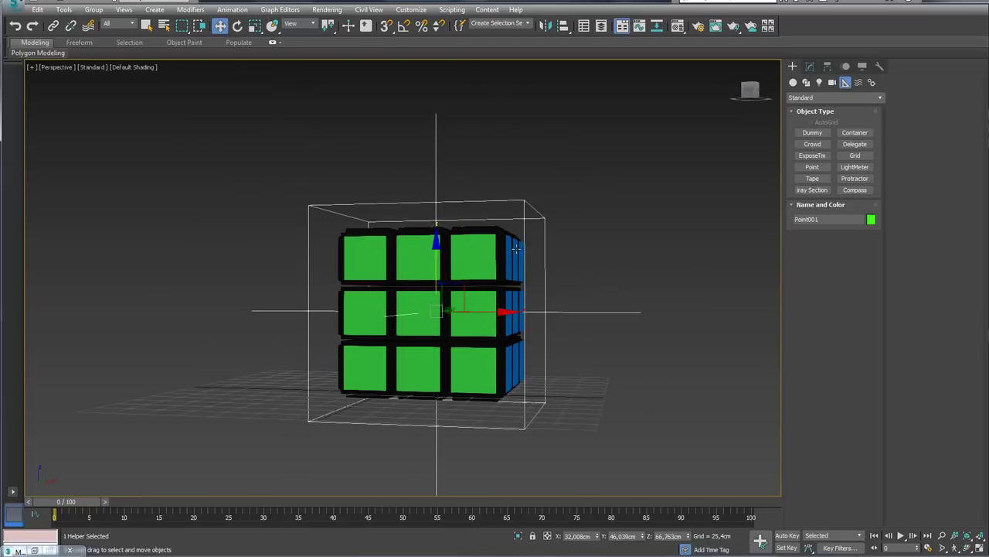
middle_click_drag(515, 247, 495, 224, "alt")
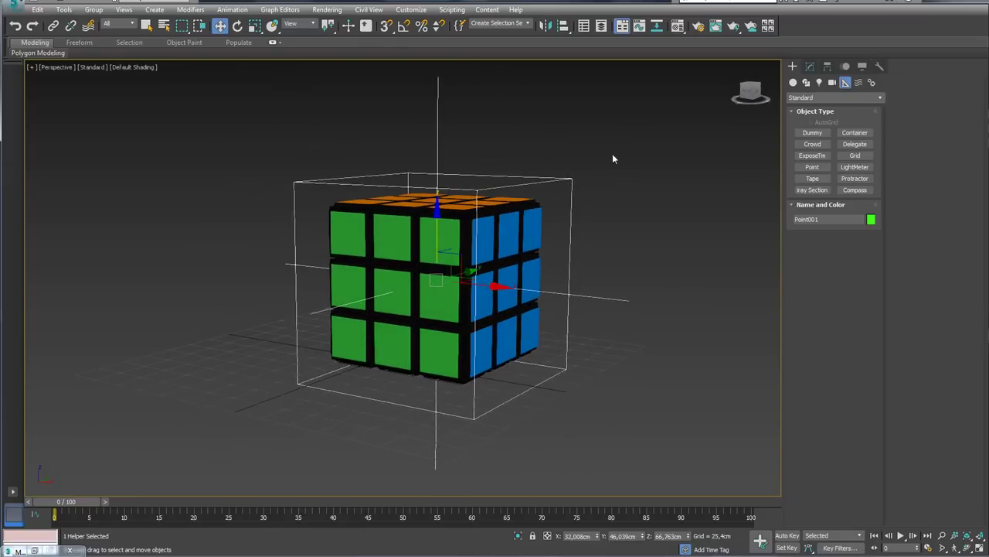
key("ctrl+i")
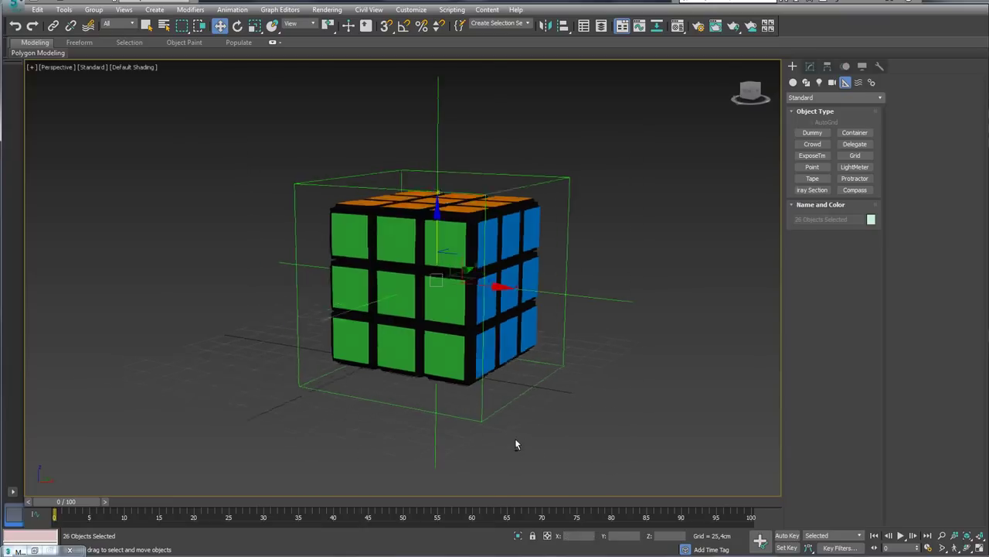
middle_click_drag(517, 380, 596, 359, "alt")
key("F4")
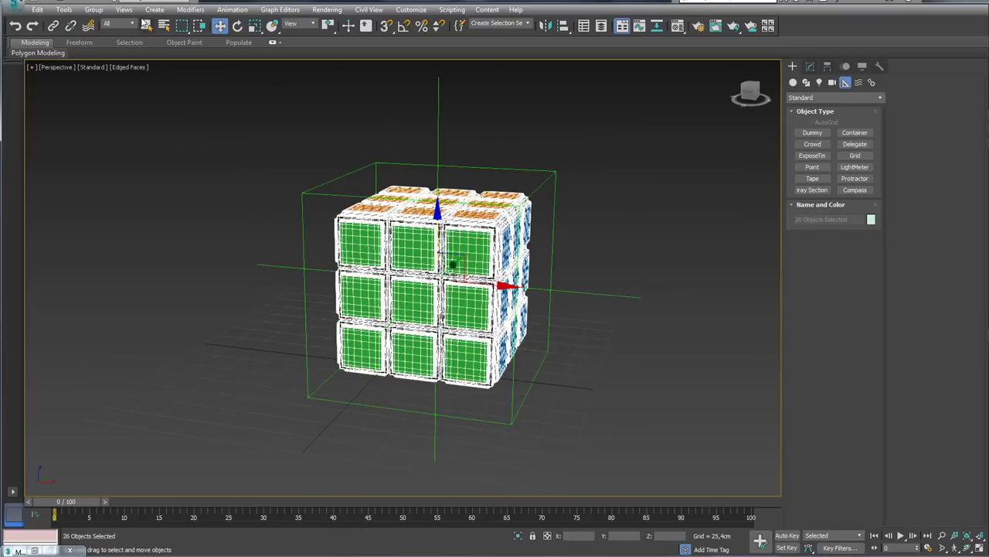
left_click(54, 26)
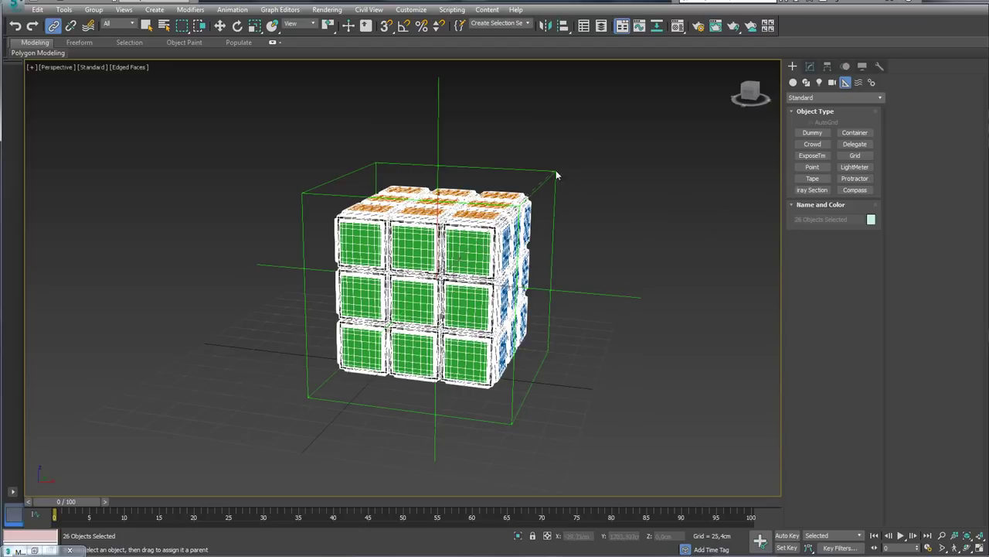
left_click_drag(559, 177, 556, 174)
left_click(557, 175)
scroll(557, 175, "down", 3)
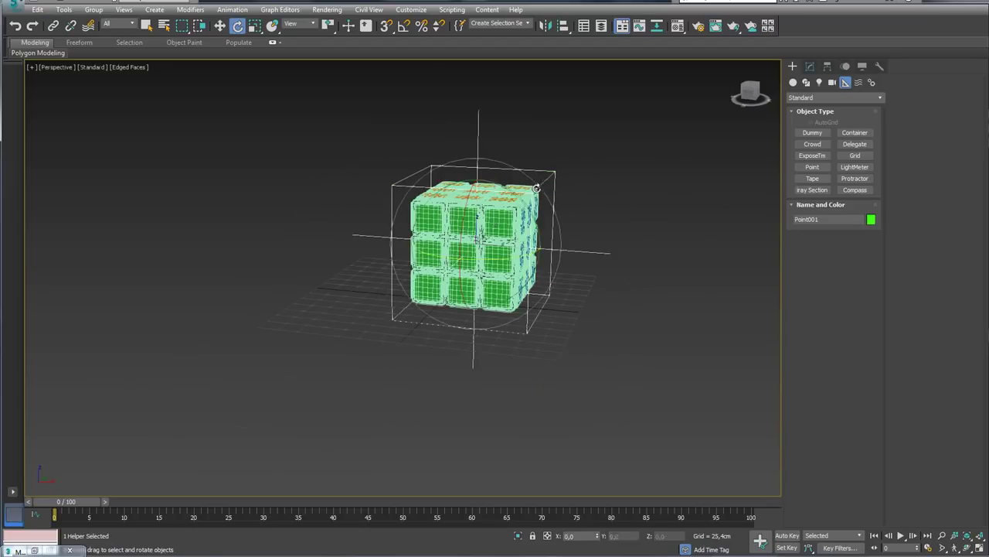
Rotate the helper to test that the cube follows, then undo the rotation.
key("r")
key("e")
mouse_move(481, 224)
left_mouse_down()
mouse_move(545, 196)
mouse_move(495, 228)
mouse_move(628, 251)
mouse_move(508, 239)
left_mouse_up()
key("w")
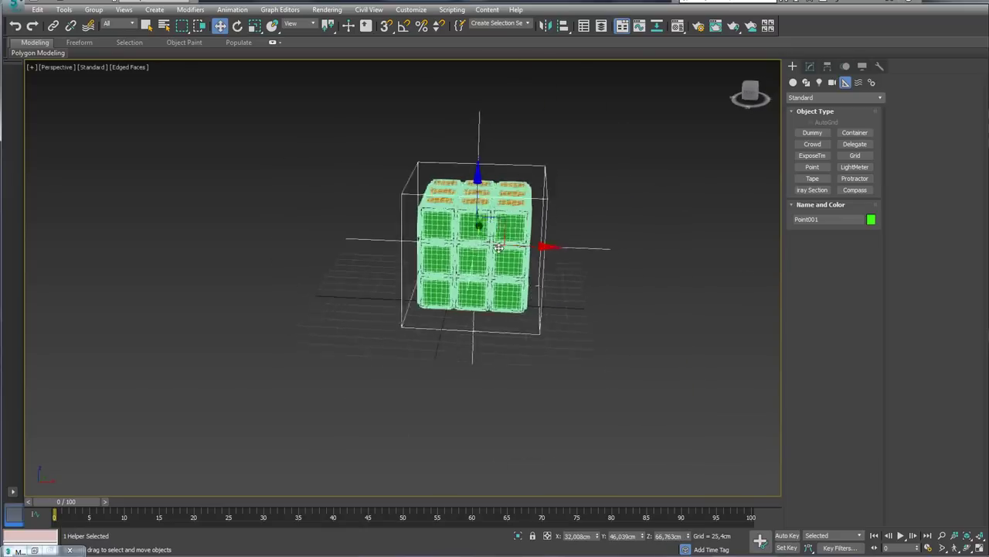
Set the selection filter to Geometry and marquee-select all 26 cubelets without the helper.
middle_click_drag(508, 239, 453, 203, "alt")
scroll(452, 204, "up", 2)
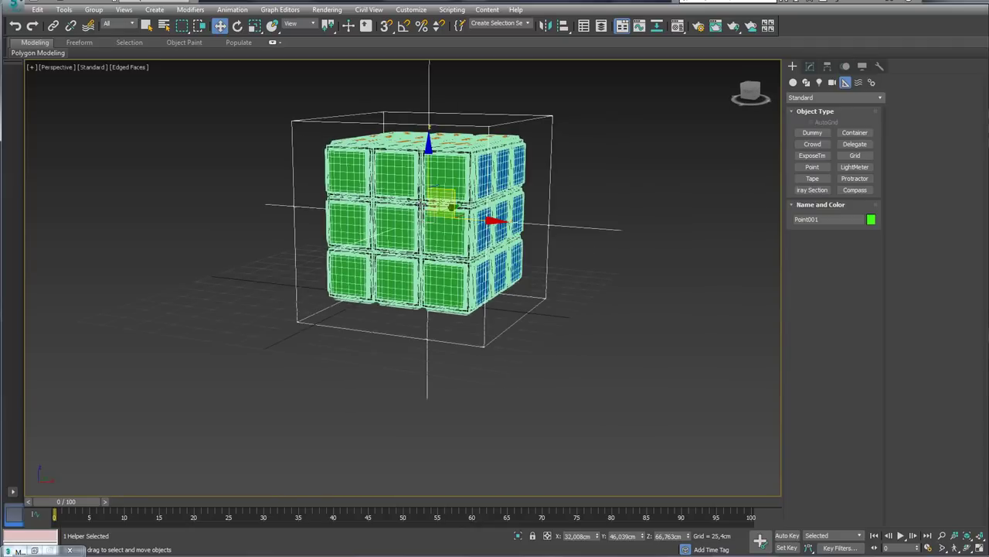
middle_click_drag(599, 243, 579, 256)
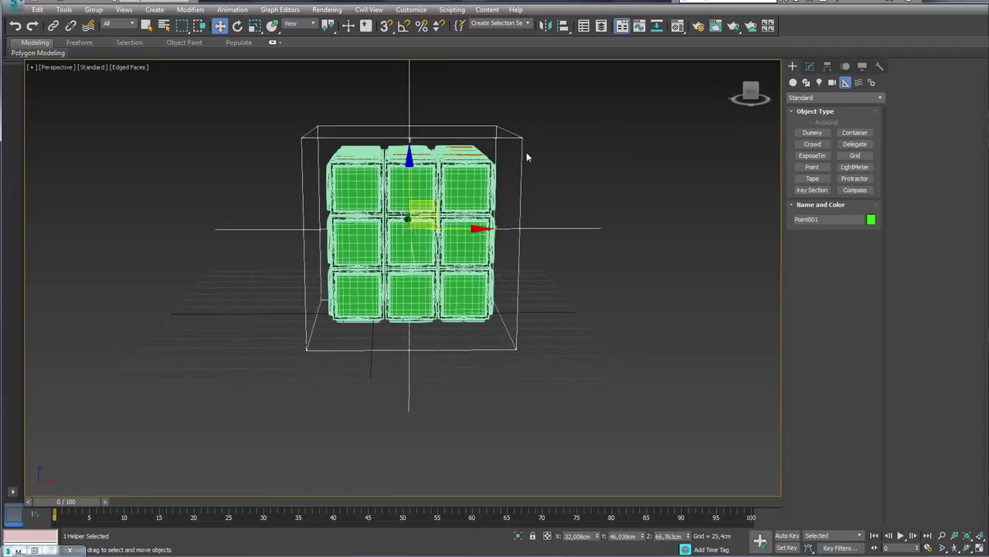
middle_click_drag(527, 157, 384, 148, "alt")
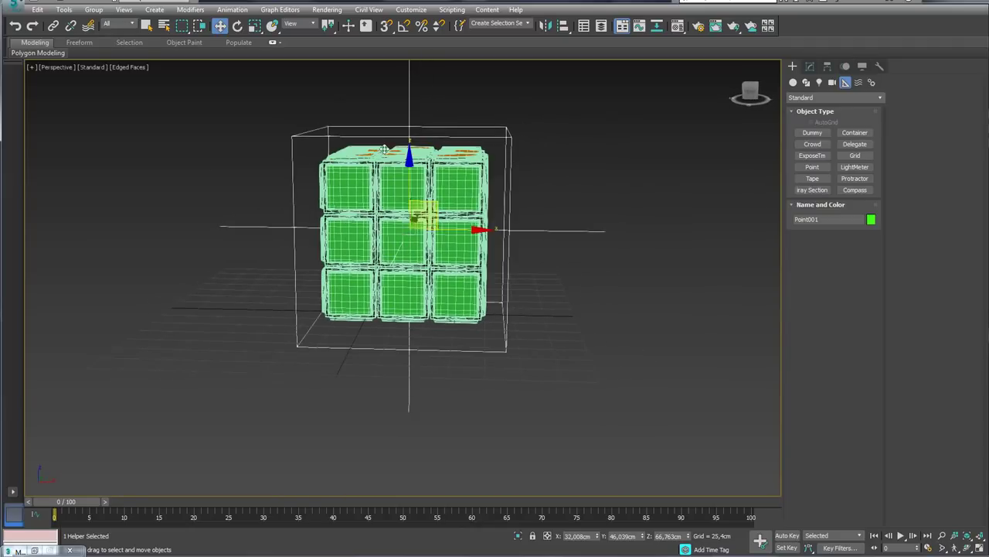
left_click(132, 24)
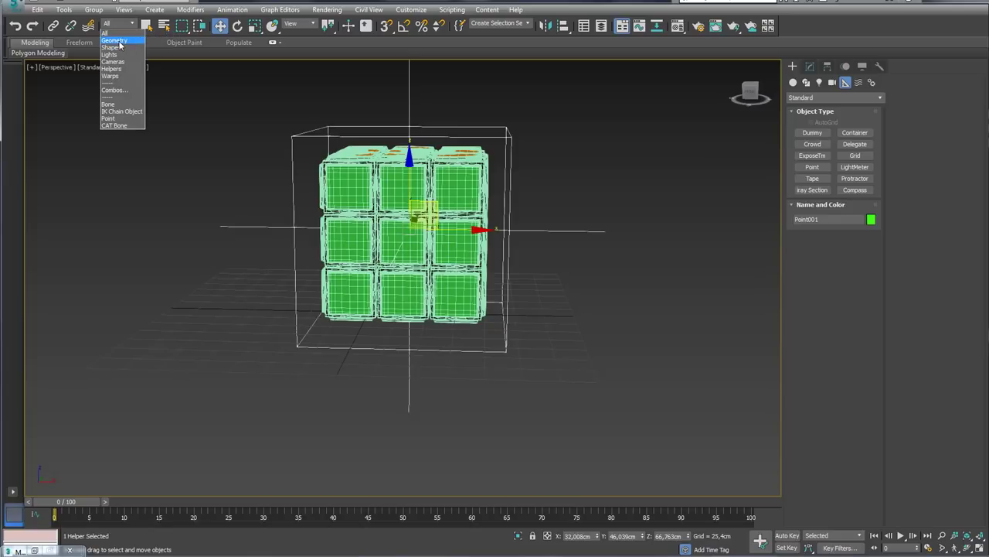
left_click(118, 41)
left_click_drag(203, 110, 635, 176)
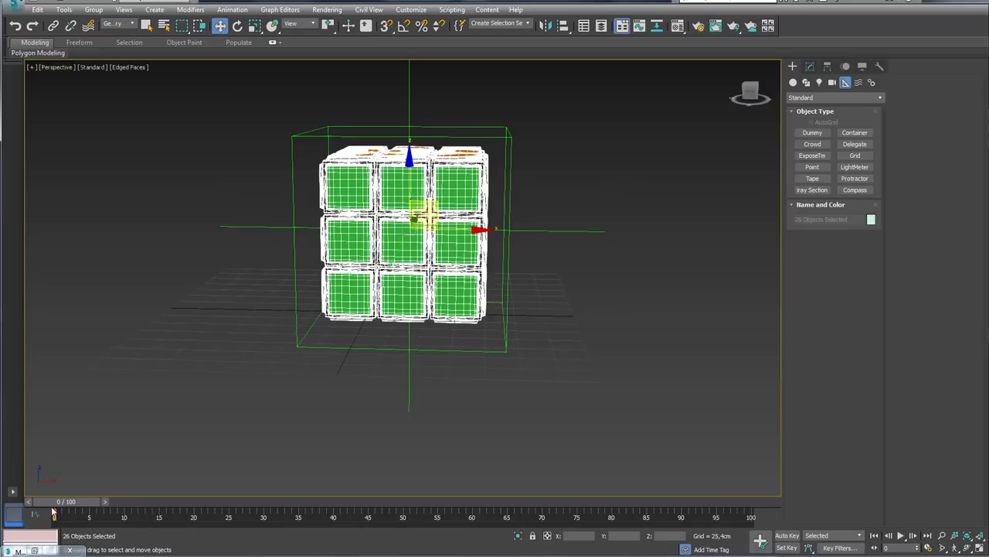
Turn on Auto Key and set the time slider to frame 10.
left_click(790, 536)
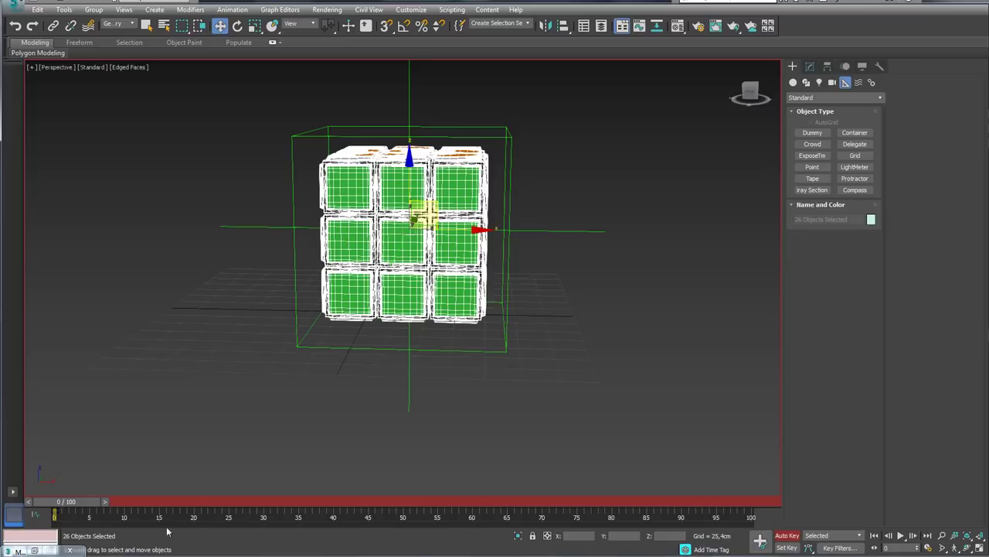
left_click(74, 510)
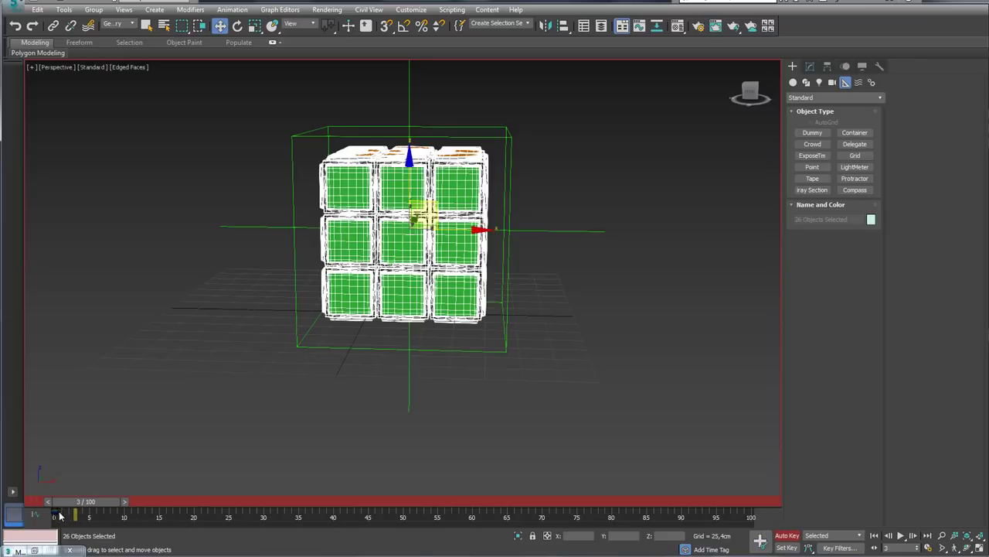
left_click_drag(87, 504, 60, 507)
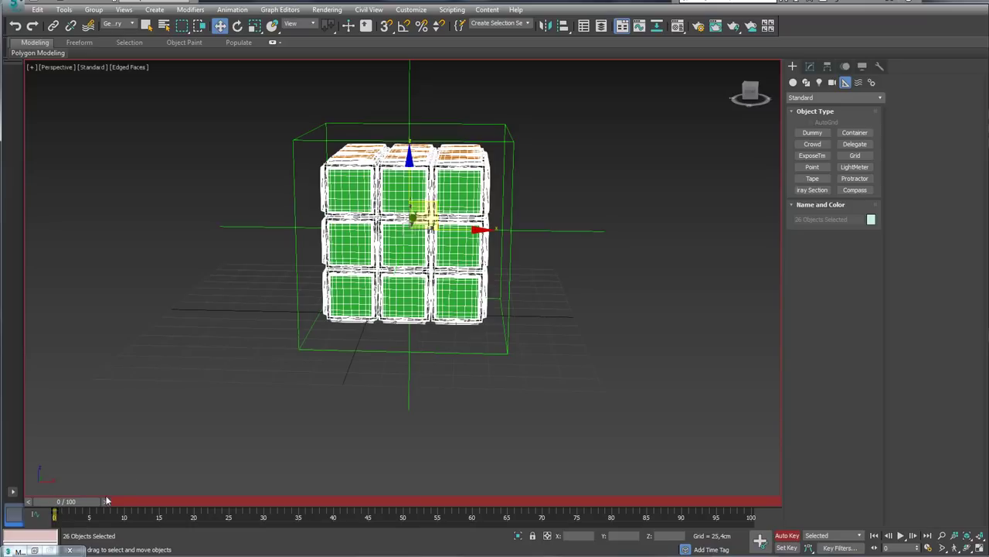
left_click_drag(75, 507, 142, 502)
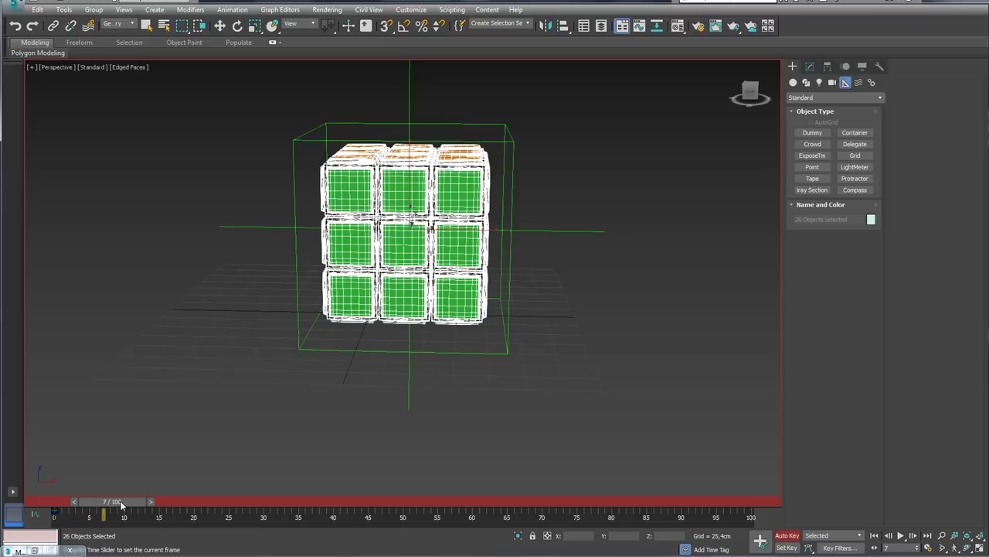
With Select and Move (W), box-select the cube's right column of cubelets.
key("w")
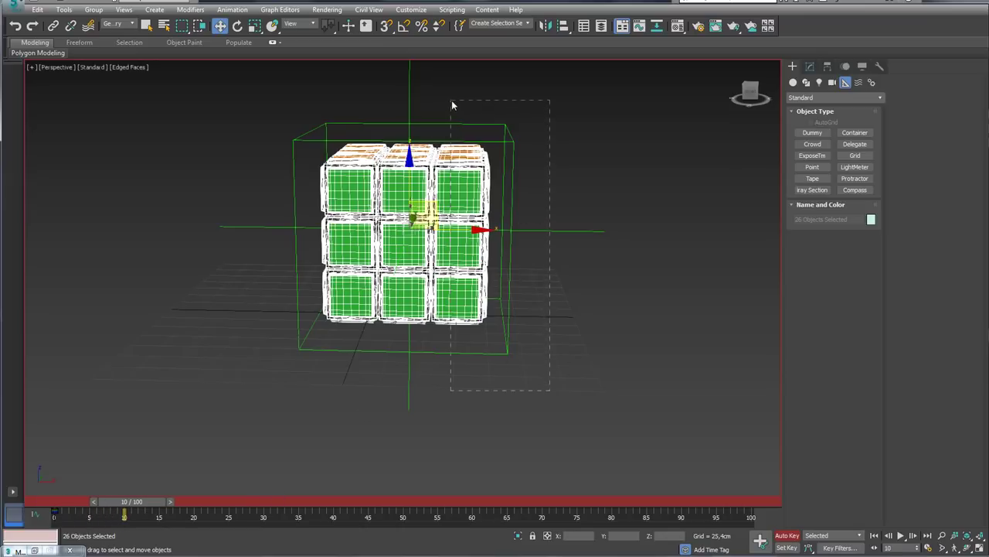
left_click_drag(453, 103, 536, 228)
middle_click_drag(537, 228, 494, 289, "alt")
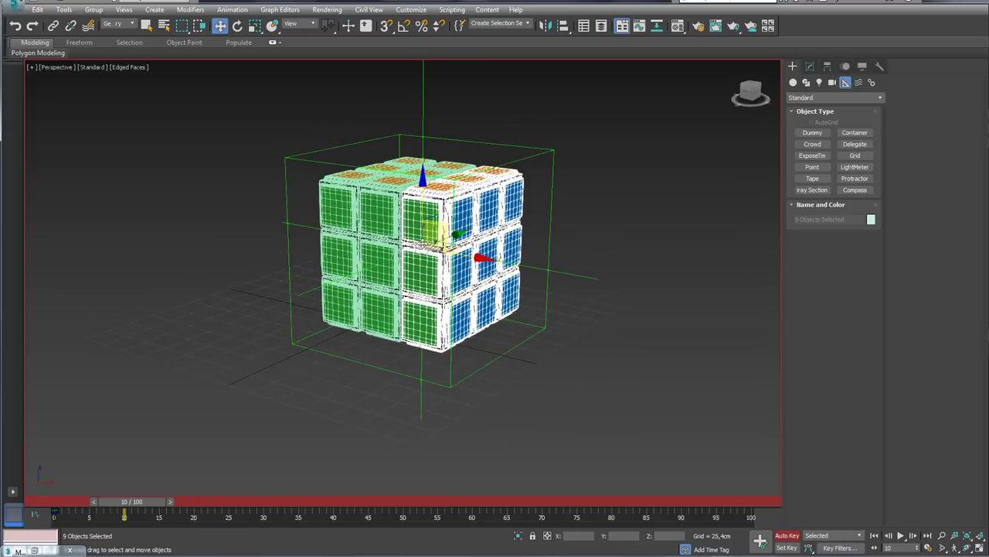
With Angle Snap on, rotate the right column 90° so orange faces the front.
key("e")
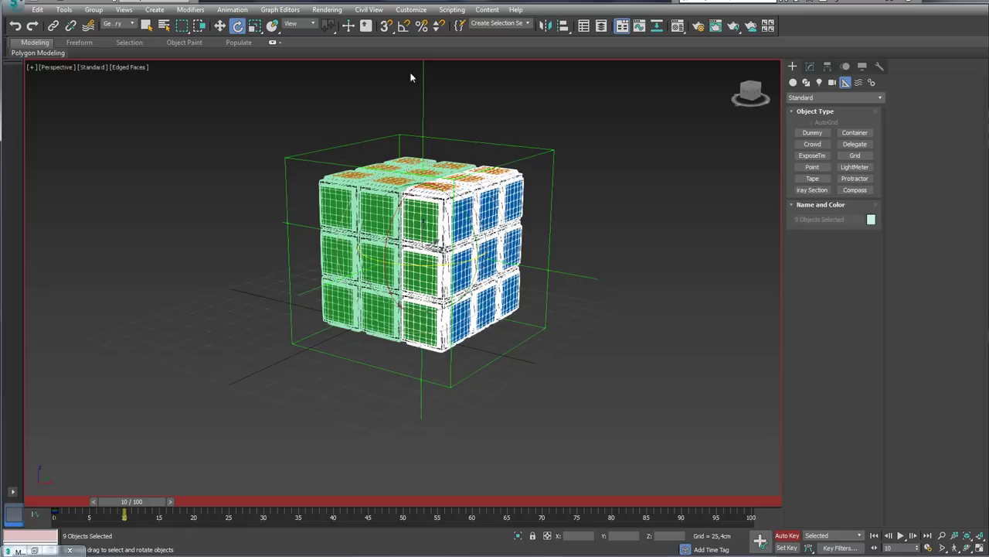
left_click(403, 29)
left_click_drag(403, 200, 384, 246)
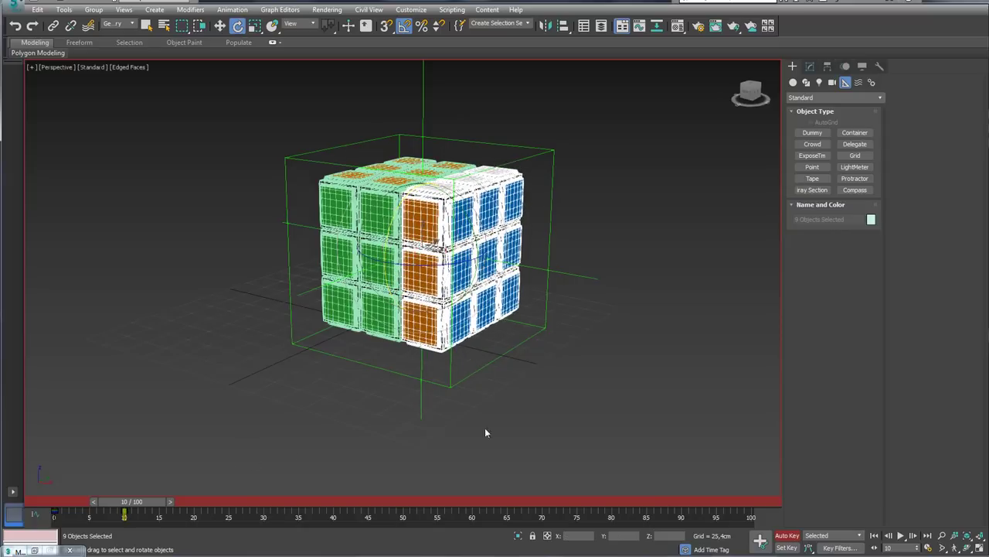
Select all cubelets and scrub the timeline to preview the turn.
left_click_drag(235, 142, 146, 106)
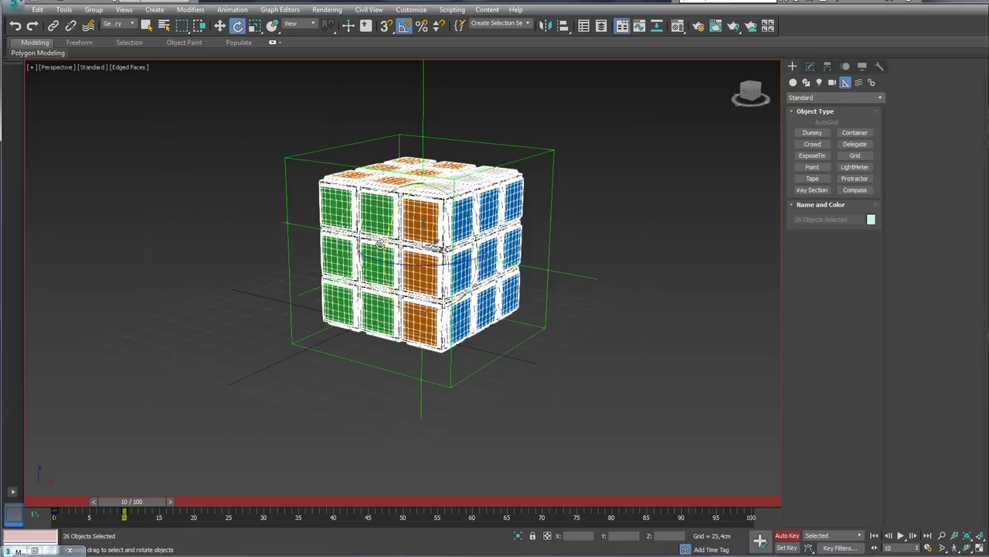
left_click(762, 544)
mouse_move(137, 504)
left_mouse_down()
mouse_move(71, 513)
mouse_move(159, 512)
mouse_move(79, 515)
mouse_move(124, 513)
left_mouse_up()
Replay the right column's turn and advance the time slider to frame 20.
key("e")
mouse_move(408, 360)
middle_mouse_down("alt")
mouse_move(432, 355)
mouse_move(216, 364)
middle_mouse_up("alt")
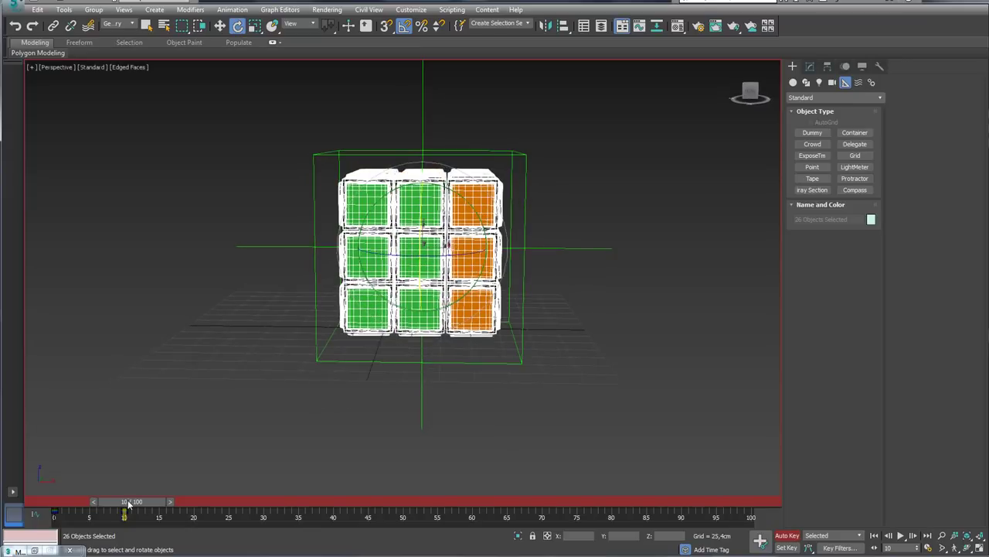
left_click_drag(129, 504, 197, 503)
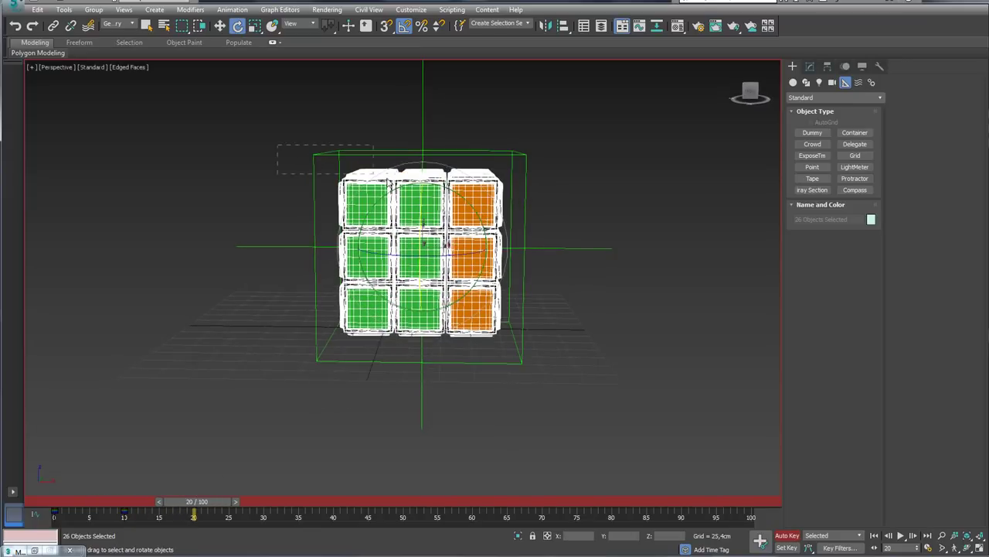
Rotate the top layer a quarter turn on Z so blue faces line the front.
left_click_drag(373, 174, 566, 189)
mouse_move(566, 189)
middle_mouse_down("alt")
mouse_move(475, 207)
mouse_move(426, 260)
middle_mouse_up("alt")
left_click_drag(425, 266, 374, 267)
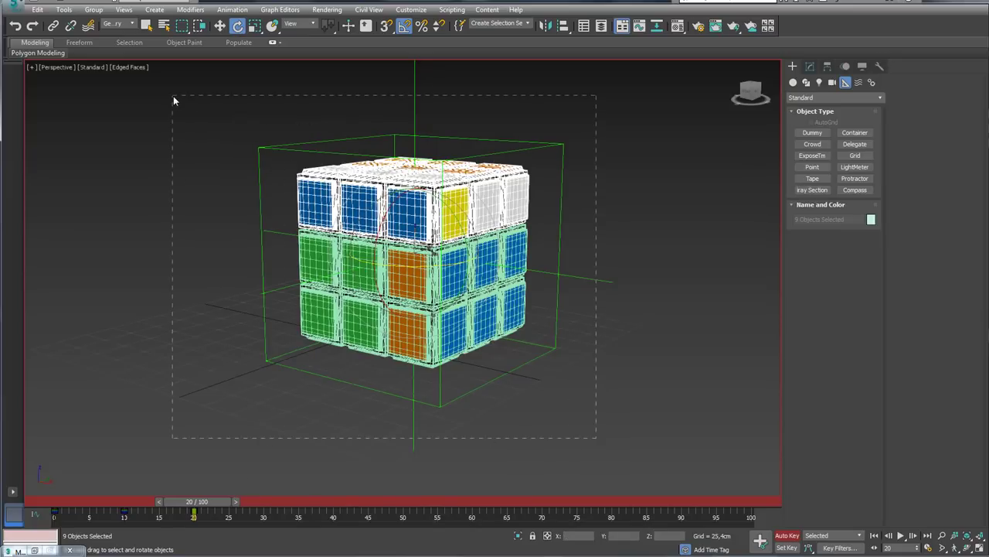
left_click_drag(173, 101, 173, 100)
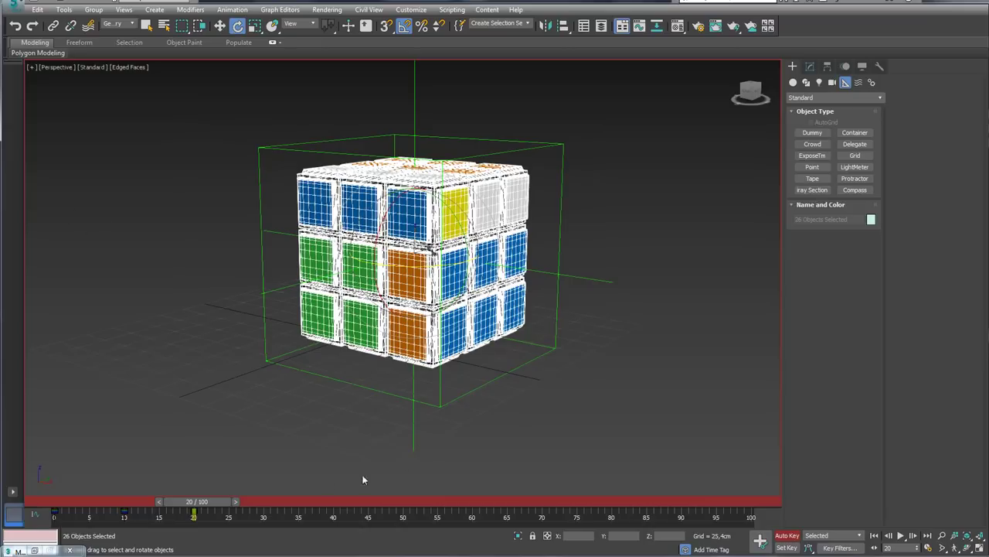
left_click_drag(208, 502, 275, 502)
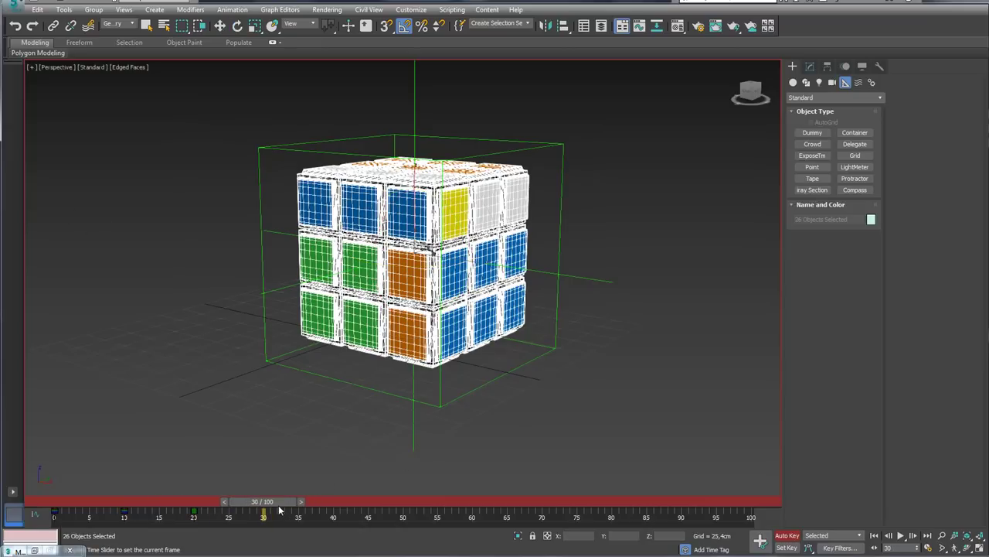
From a front view, rotate the right column 90° about X, then scrub back to check.
middle_click_drag(376, 422, 476, 390, "alt")
left_click_drag(637, 363, 486, 128)
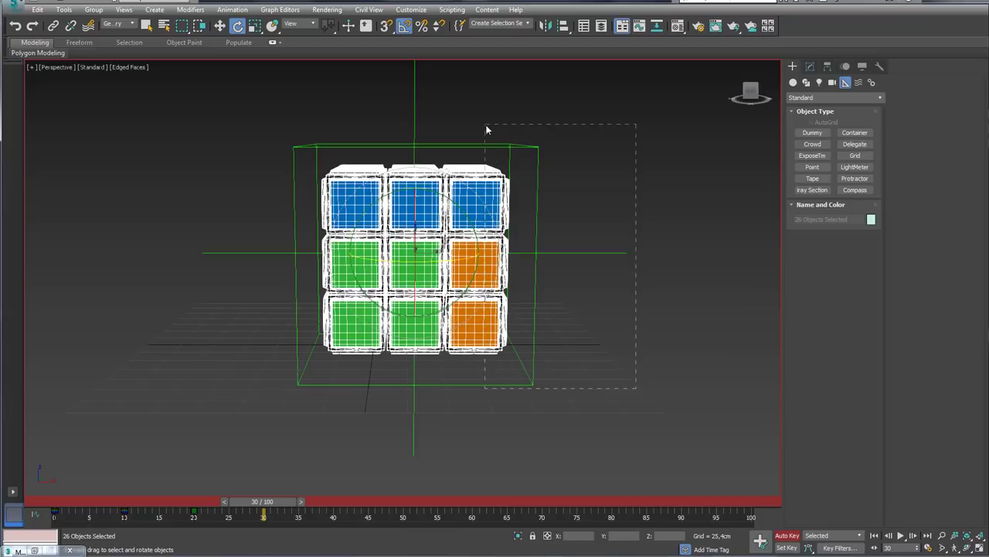
left_click_drag(411, 208, 419, 265)
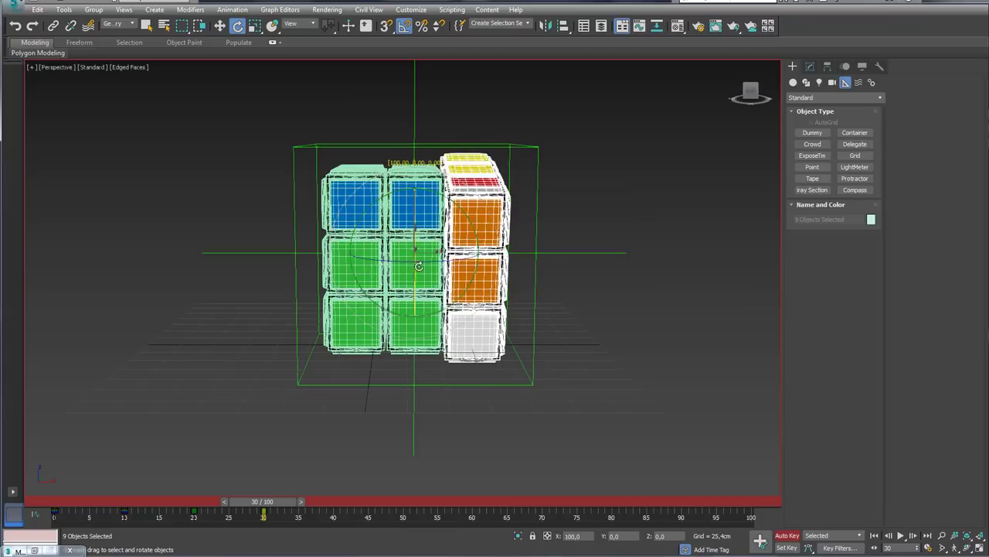
mouse_move(262, 503)
left_mouse_down()
mouse_move(193, 520)
mouse_move(124, 516)
left_mouse_up()
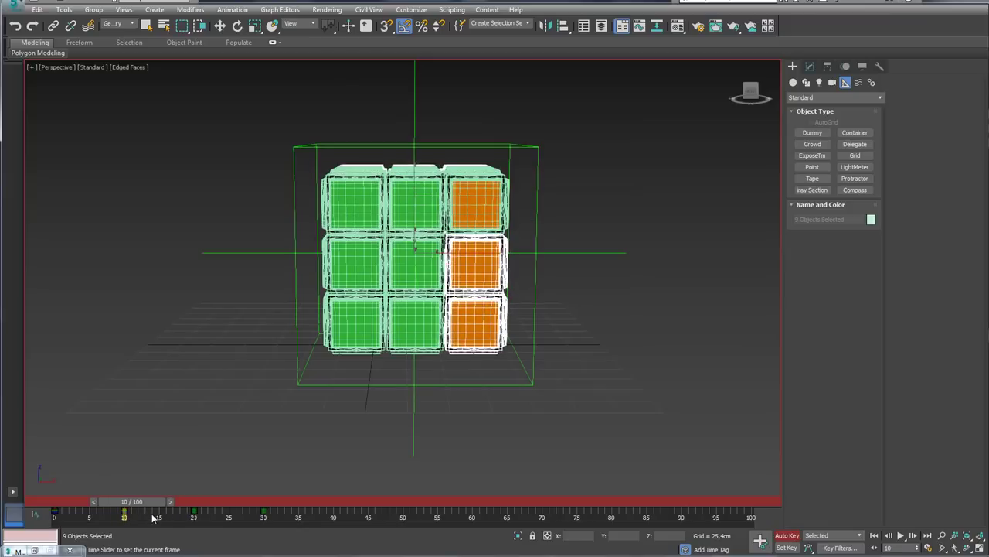
Select all cubelets with Select and Rotate and move to frame 20.
key("e")
left_click_drag(141, 91, 142, 91)
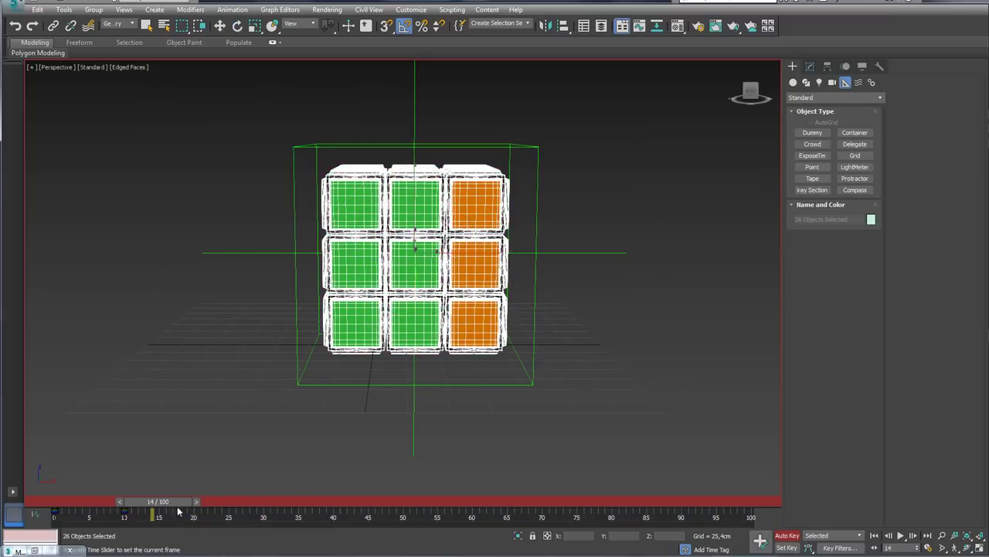
left_click_drag(133, 504, 196, 504)
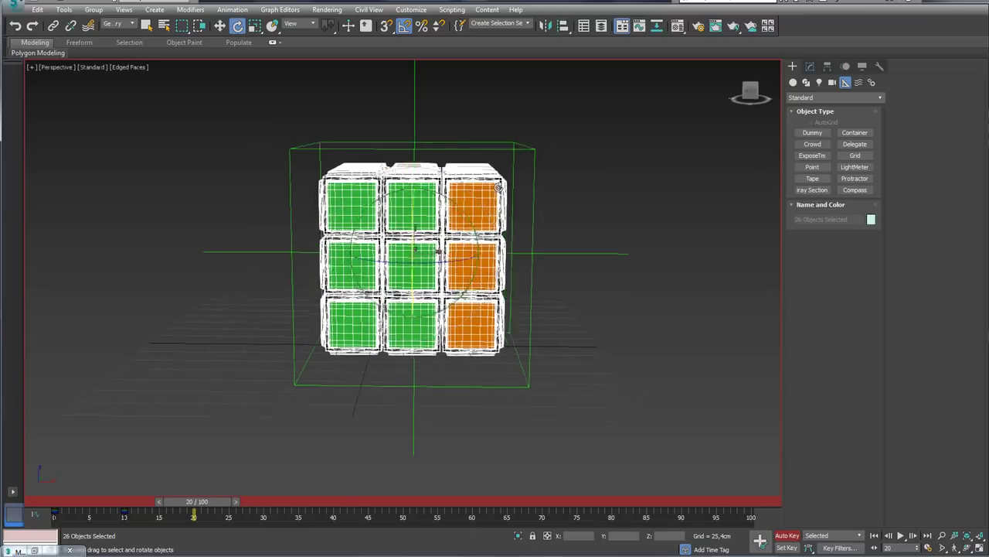
At frame 20, rotate the top layer so its blue faces come to the front.
mouse_move(556, 184)
middle_mouse_down("alt")
mouse_move(570, 165)
mouse_move(563, 157)
middle_mouse_up("alt")
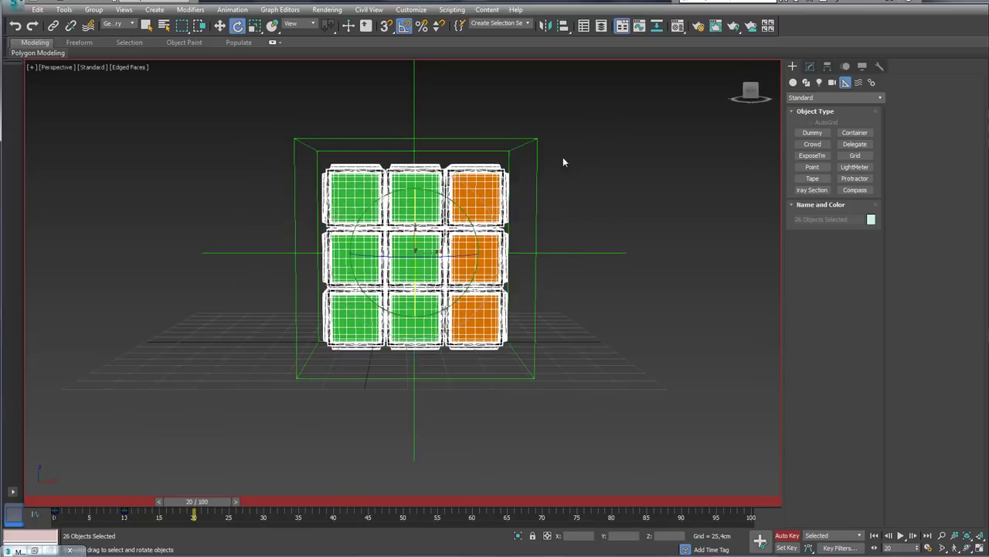
left_click_drag(231, 198, 231, 198)
middle_click_drag(464, 371, 472, 352, "alt")
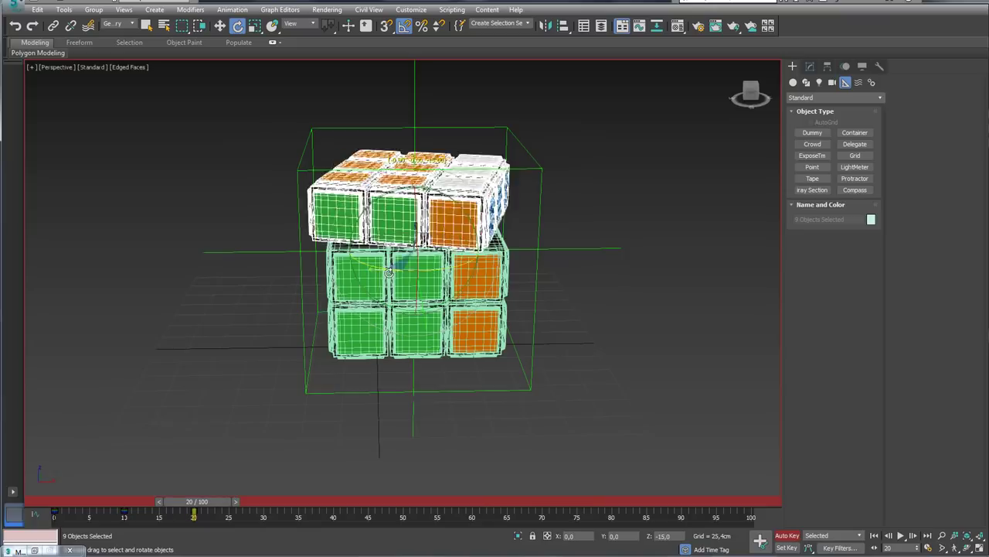
left_click_drag(409, 270, 351, 275)
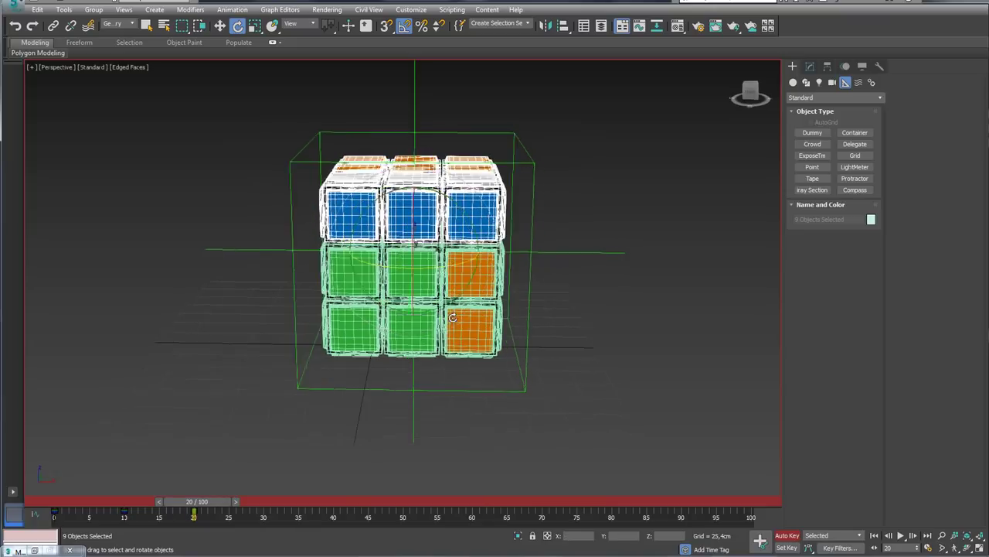
Select the whole cube (Ctrl+A) and advance the time slider to frame 30.
middle_click_drag(351, 275, 582, 371, "alt")
key("ctrl+a")
middle_click_drag(539, 325, 585, 366, "alt")
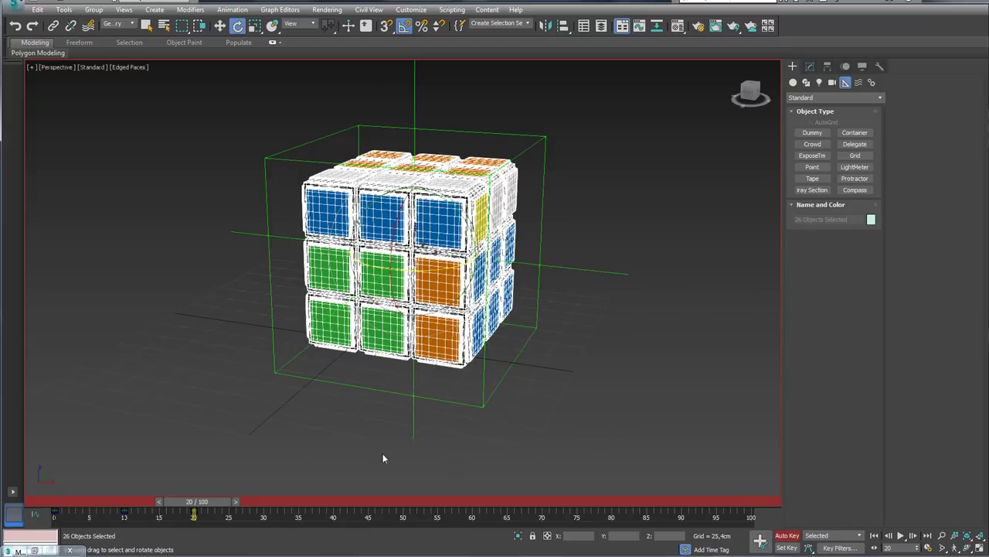
left_click_drag(196, 504, 263, 504)
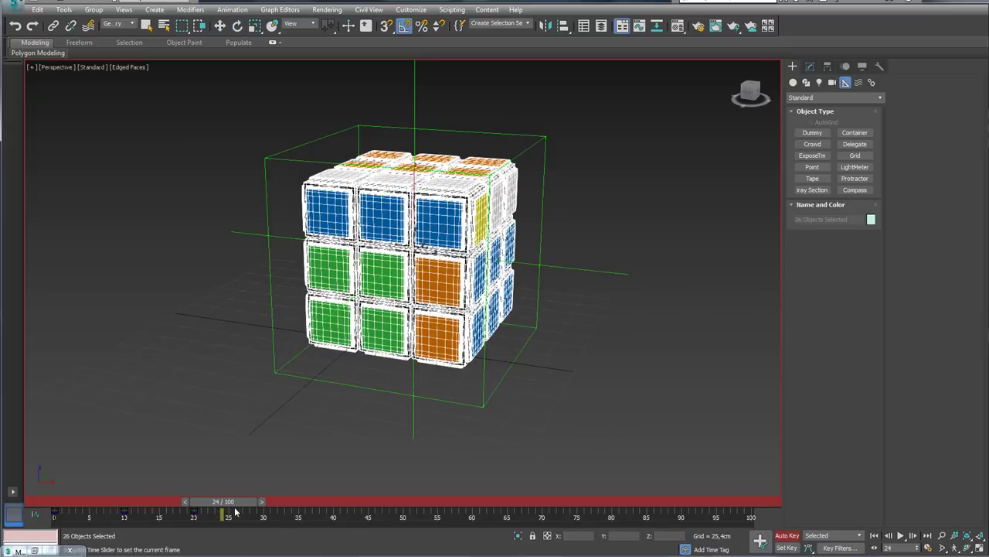
left_click_drag(470, 341, 443, 369)
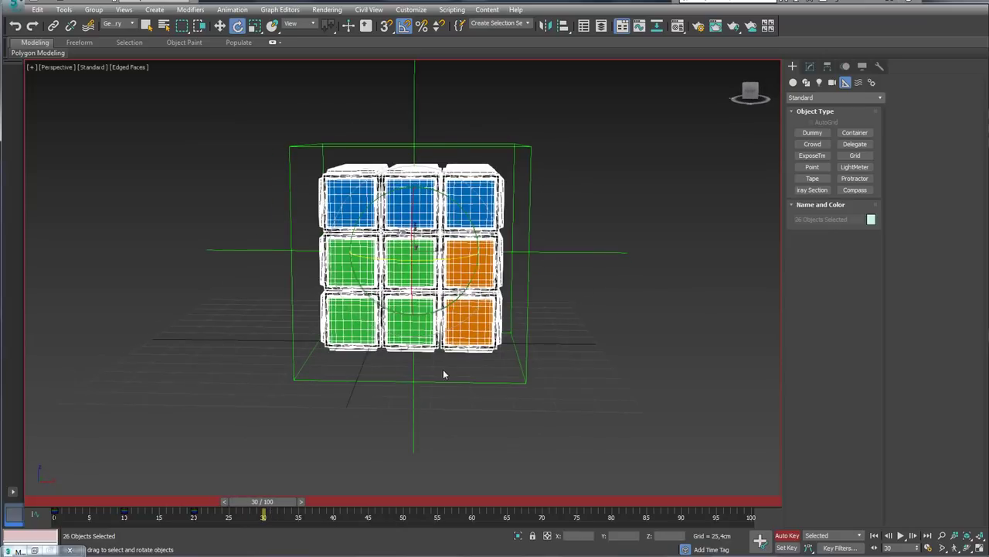
Rotate the cube's middle column about X, then reselect all 26 cubelets.
left_click_drag(404, 131, 426, 363)
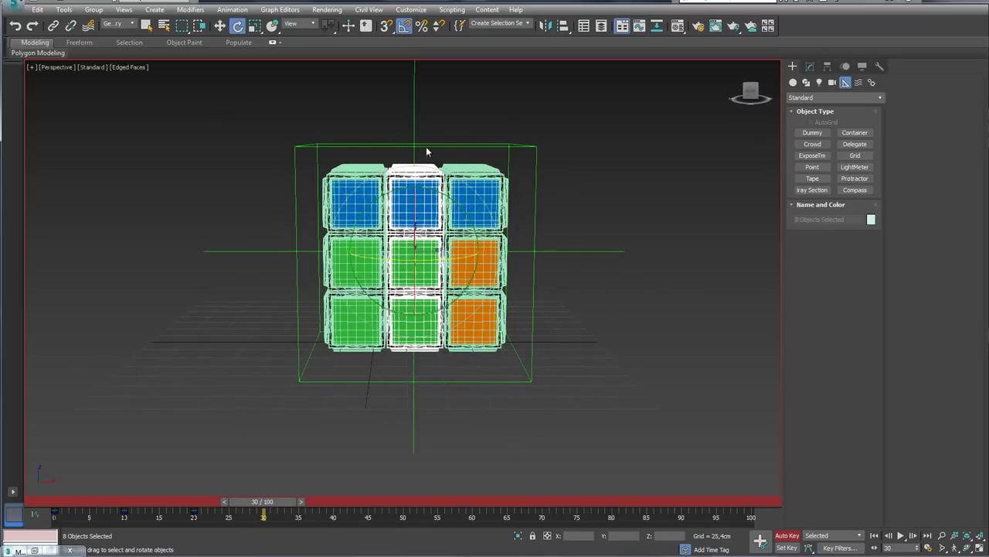
left_click_drag(413, 202, 424, 261)
middle_click_drag(423, 262, 357, 262, "alt")
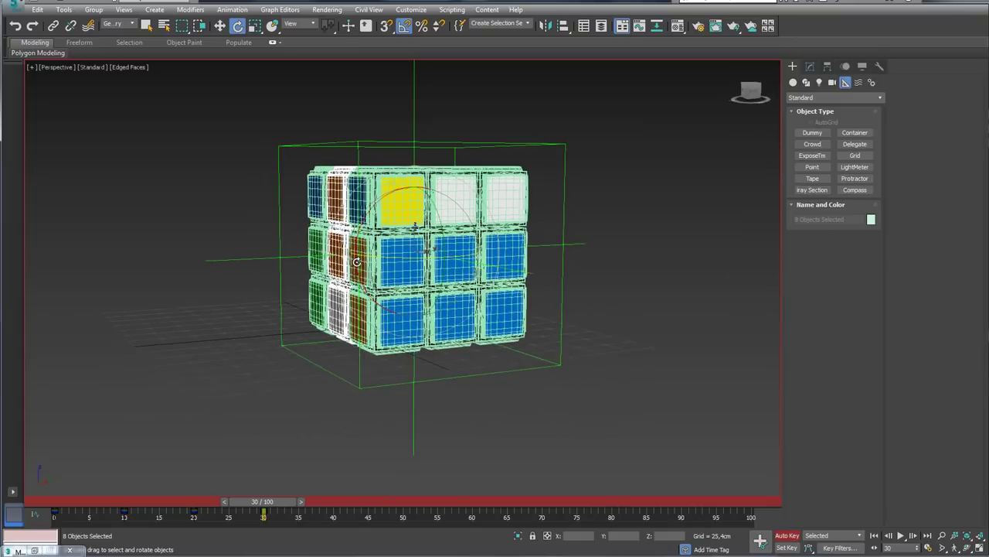
left_click_drag(123, 128, 123, 128)
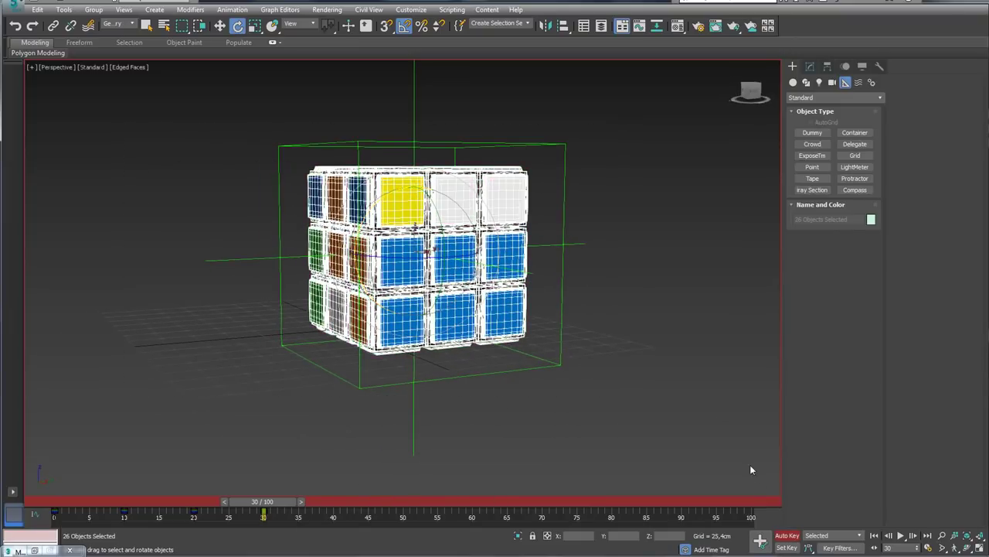
At frame 40, turn the left column about 90° and reselect the whole cube.
left_click_drag(283, 506, 354, 502)
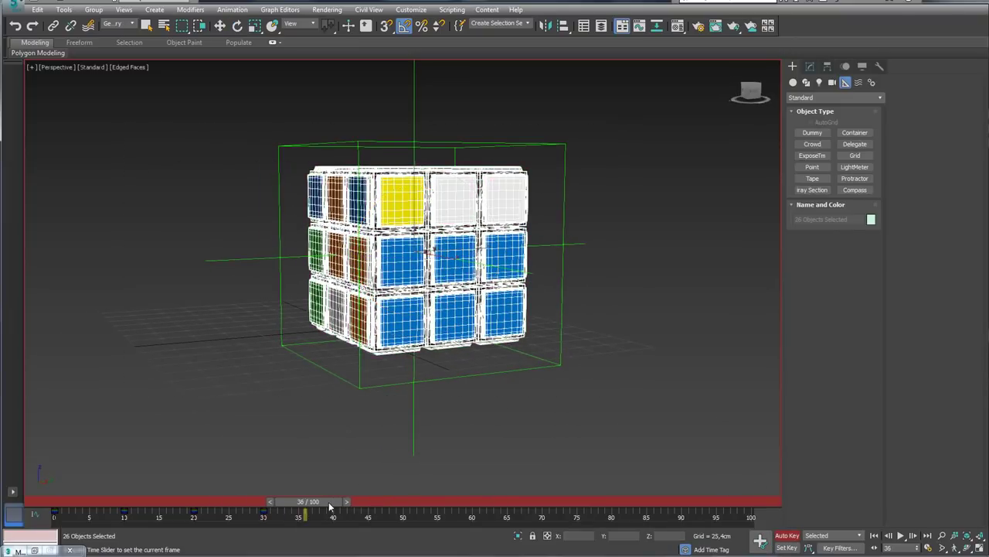
mouse_move(459, 432)
middle_mouse_down("alt")
mouse_move(442, 347)
mouse_move(243, 137)
middle_mouse_up("alt")
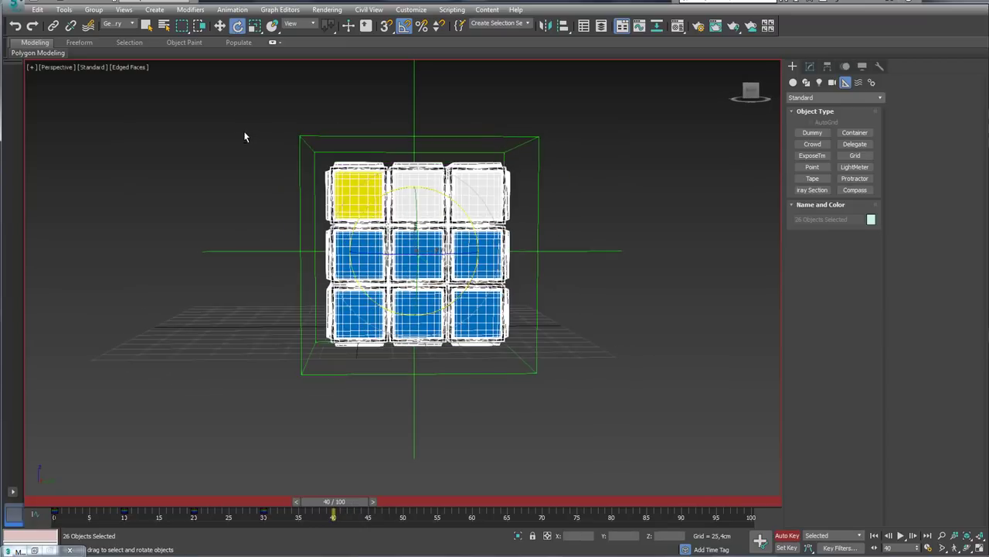
middle_click_drag(368, 352, 411, 314, "alt")
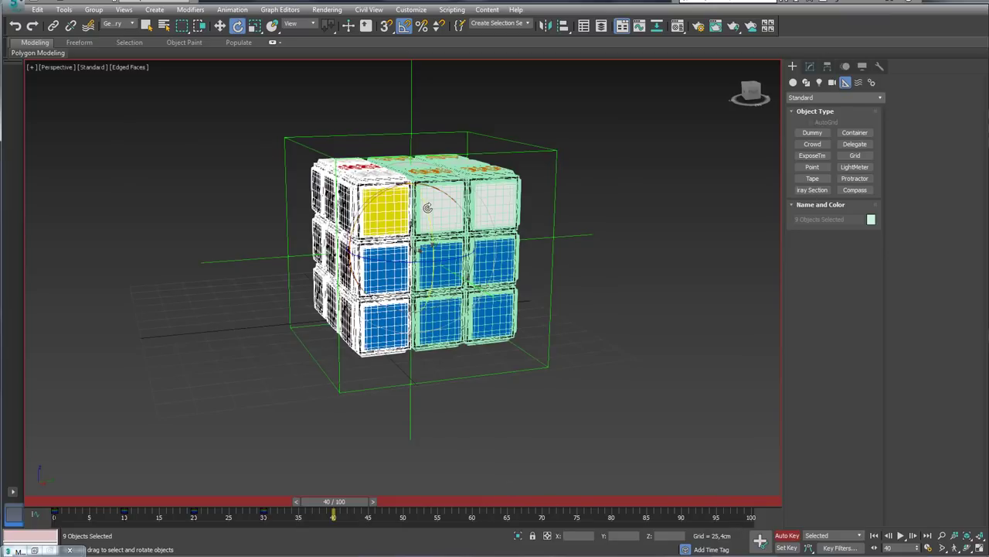
left_click_drag(367, 514, 295, 514)
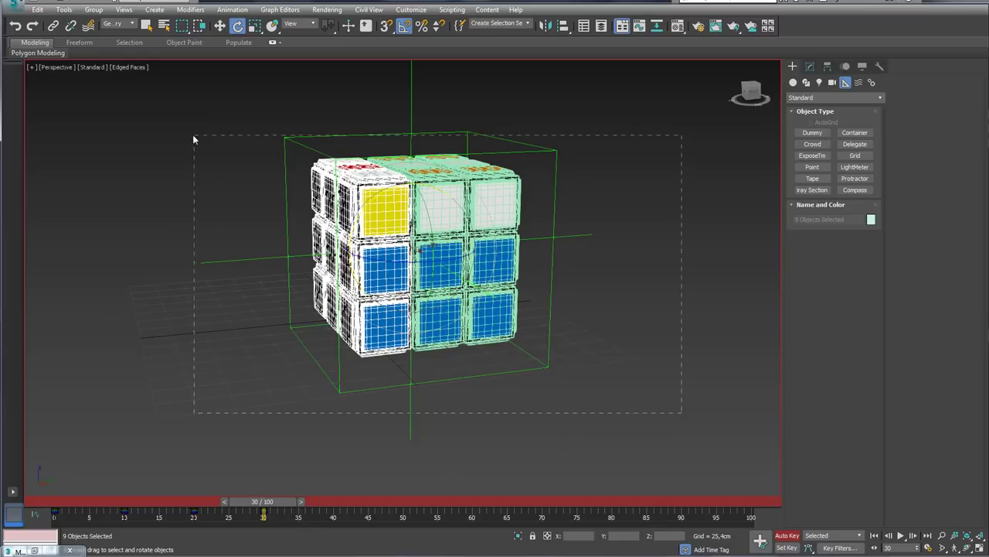
left_click_drag(182, 130, 182, 129)
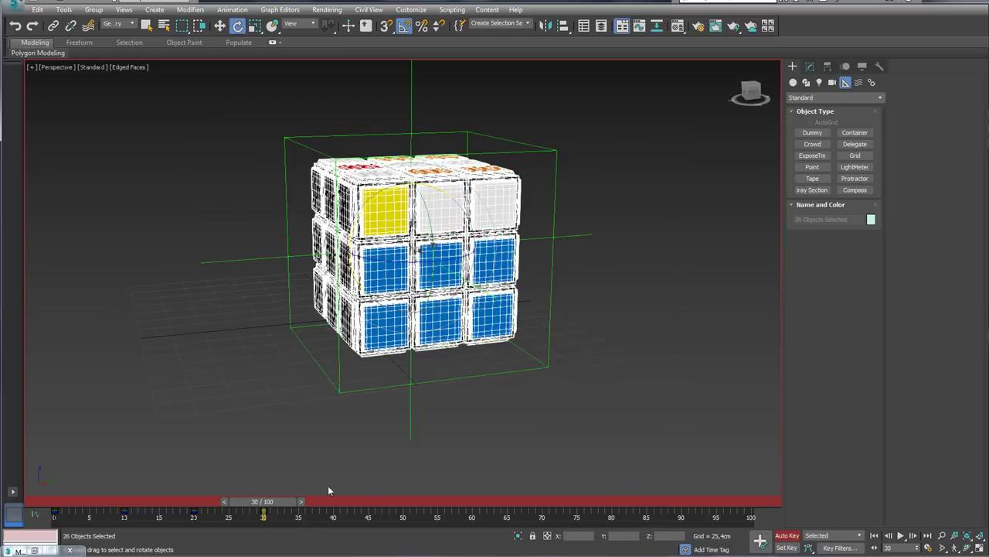
left_click_drag(275, 508, 345, 510)
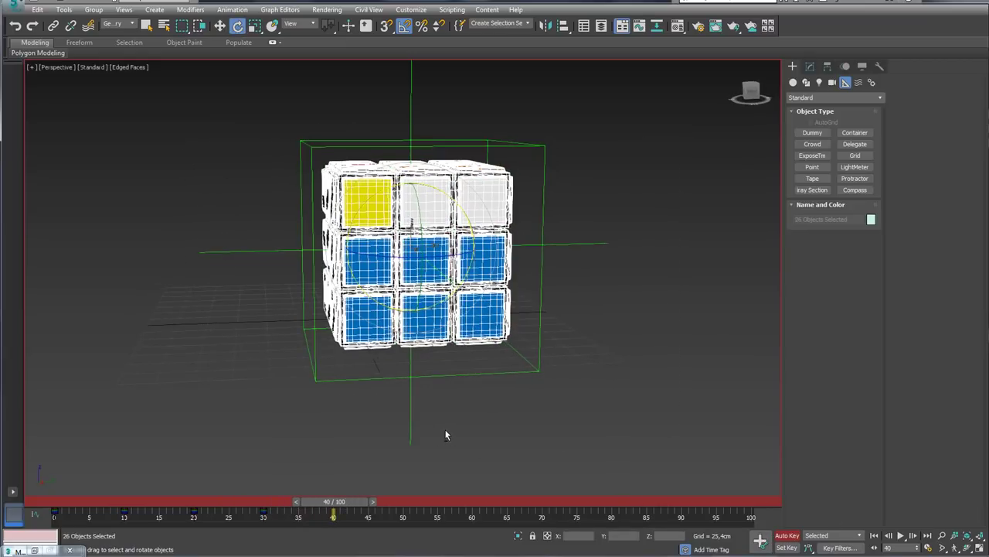
left_click_drag(355, 398, 355, 398)
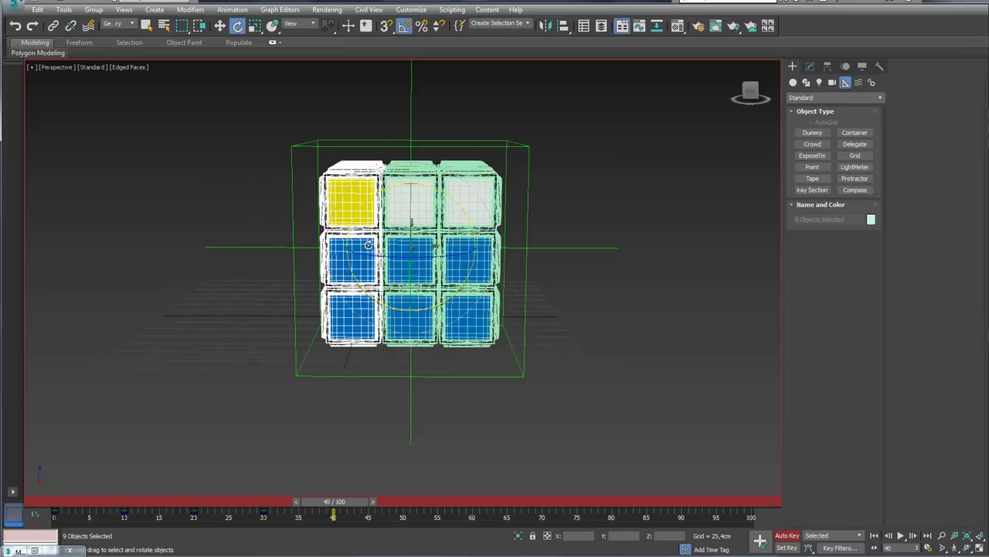
left_click_drag(411, 221, 409, 272)
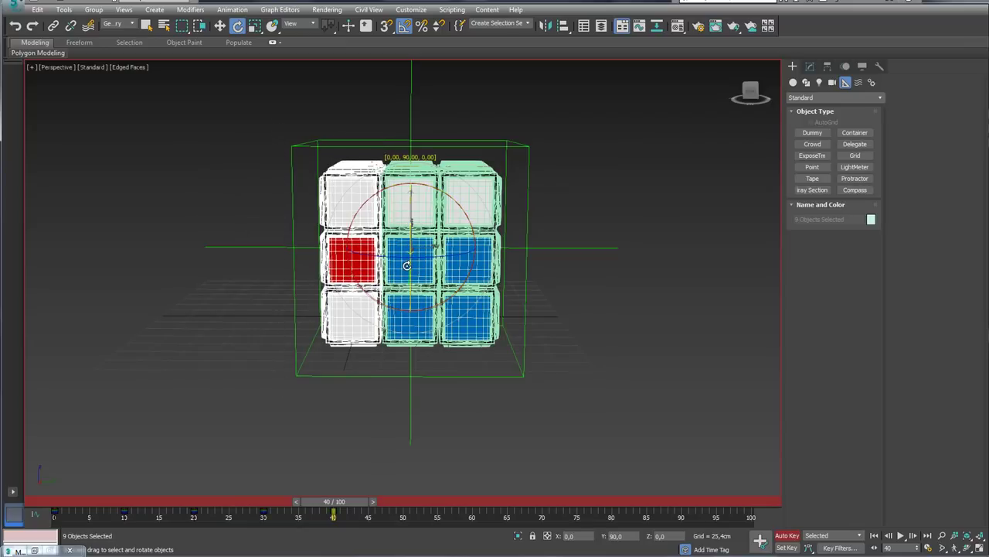
left_click_drag(224, 135, 223, 134)
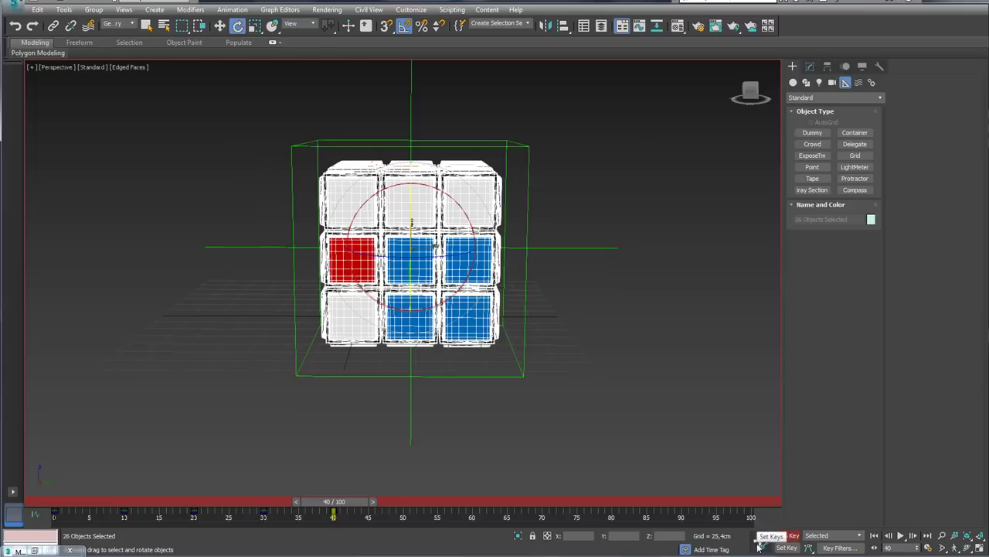
At frame 50, rotate the bottom layer 90° and reselect the whole cube.
left_click_drag(352, 509, 402, 509)
key("e")
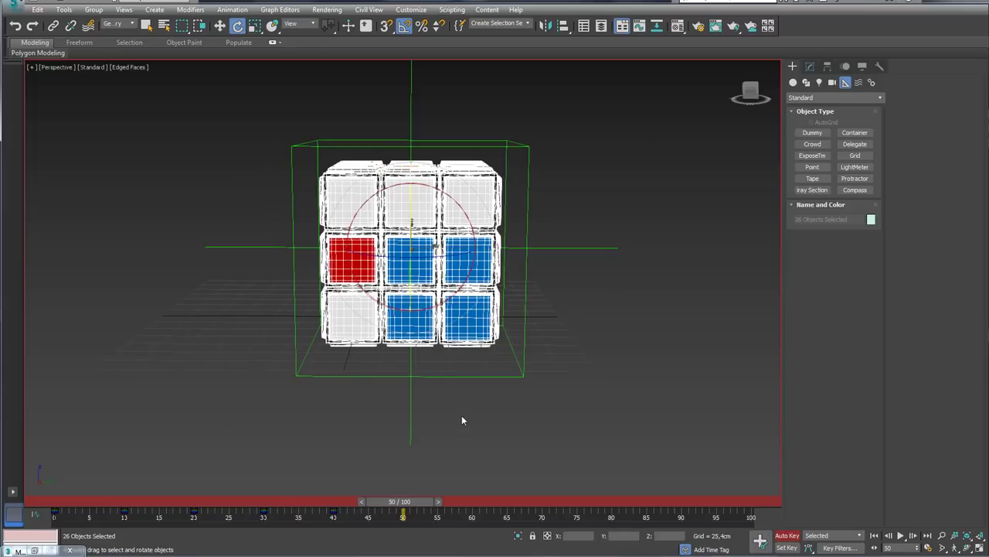
mouse_move(461, 415)
middle_mouse_down("alt")
mouse_move(487, 411)
mouse_move(488, 425)
mouse_move(455, 417)
middle_mouse_up("alt")
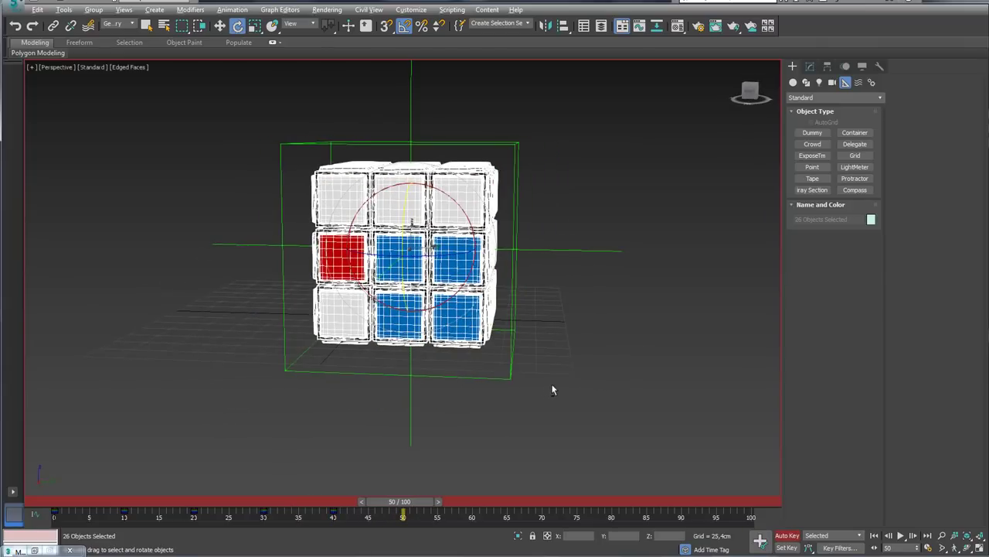
middle_click_drag(552, 386, 553, 354, "alt")
middle_click_drag(562, 277, 572, 298, "alt")
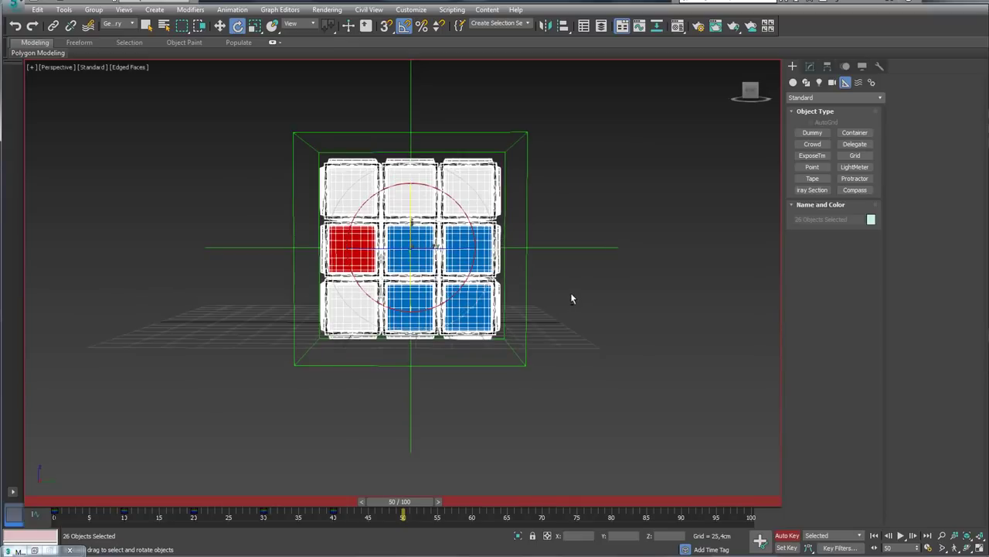
left_click_drag(185, 333, 186, 334)
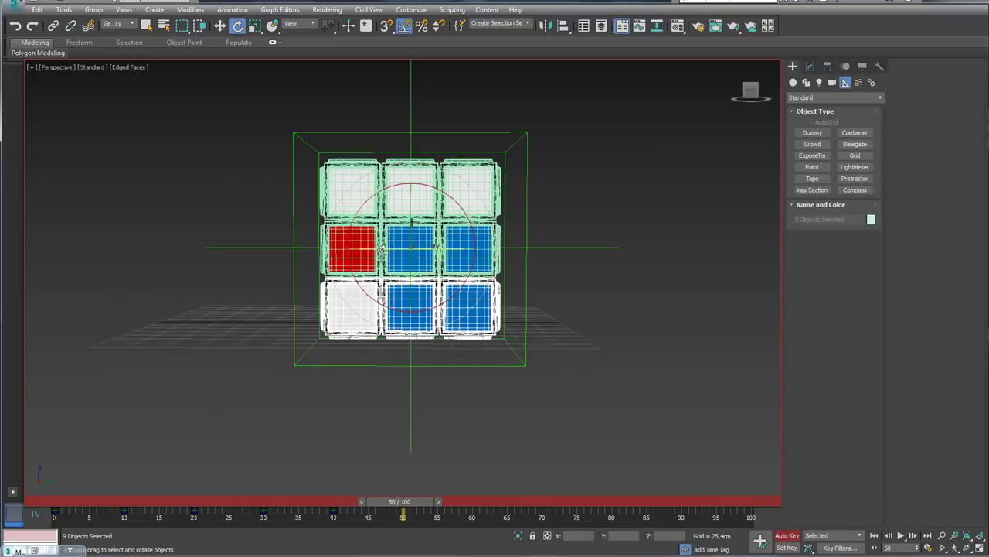
left_click_drag(381, 249, 437, 263)
left_click_drag(654, 409, 263, 173)
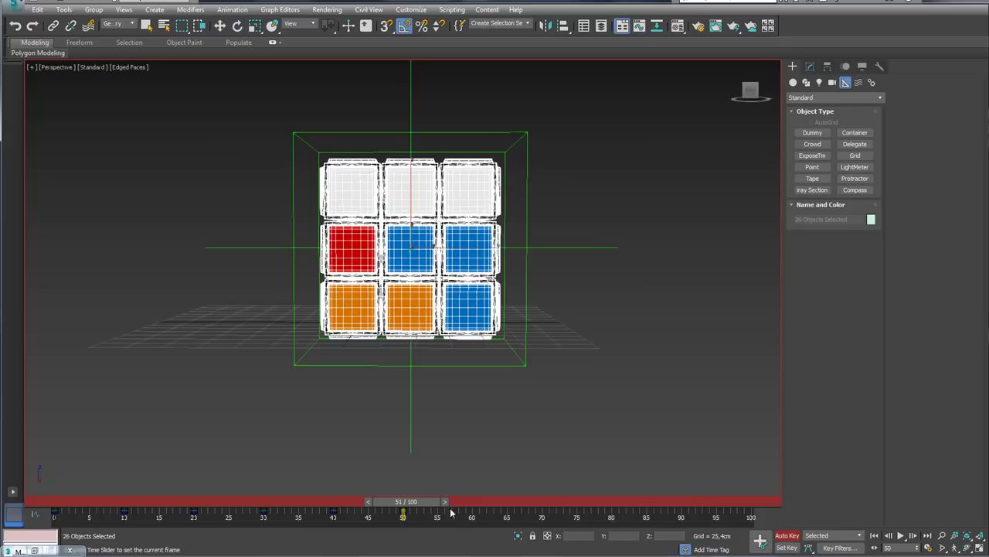
At frame 60, turn the left column about 85° and reselect the whole cube.
left_click_drag(400, 501, 486, 511)
mouse_move(585, 385)
middle_mouse_down("alt")
mouse_move(596, 396)
mouse_move(657, 400)
mouse_move(512, 327)
mouse_move(529, 326)
middle_mouse_up("alt")
left_click_drag(277, 124, 345, 383)
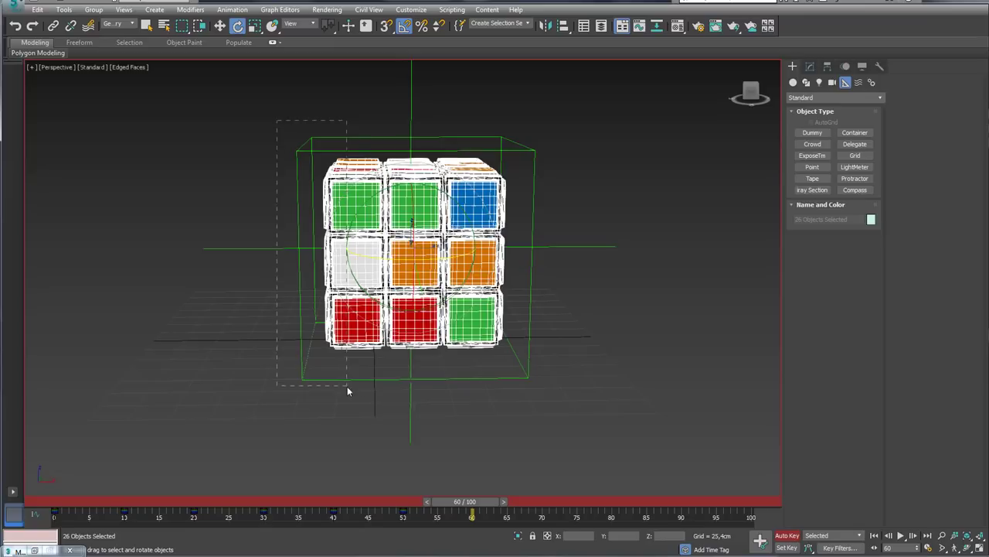
left_click_drag(414, 205, 410, 251)
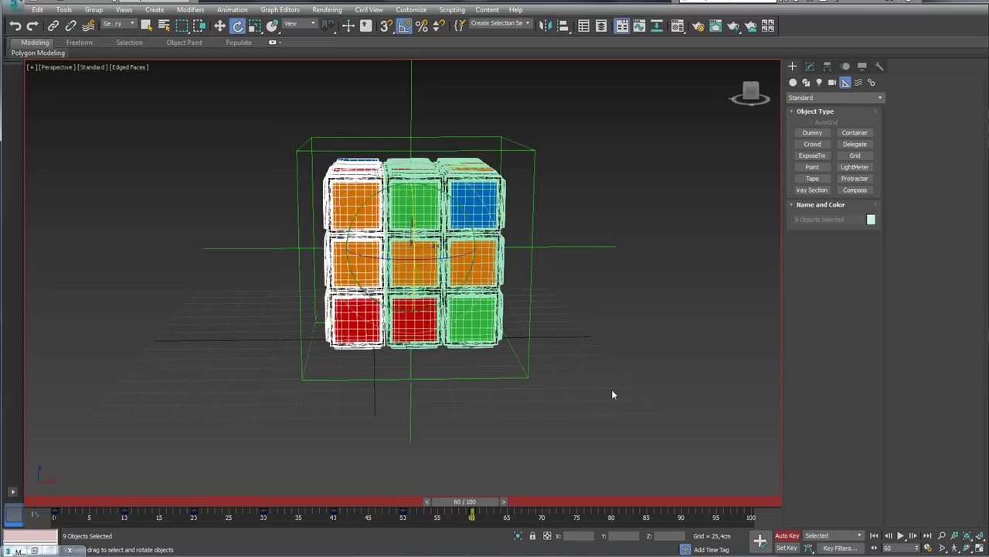
left_click_drag(611, 391, 153, 135)
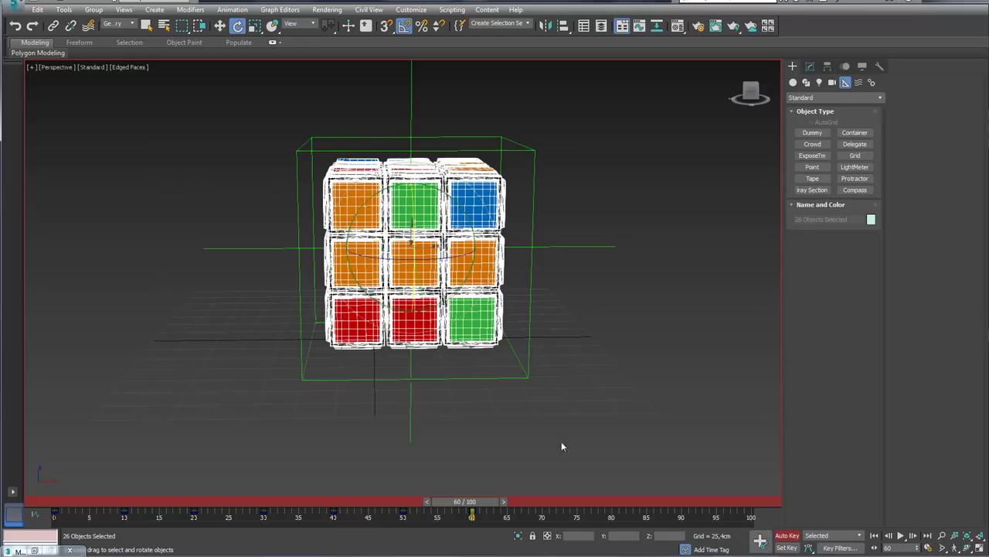
middle_click_drag(468, 419, 521, 506, "alt")
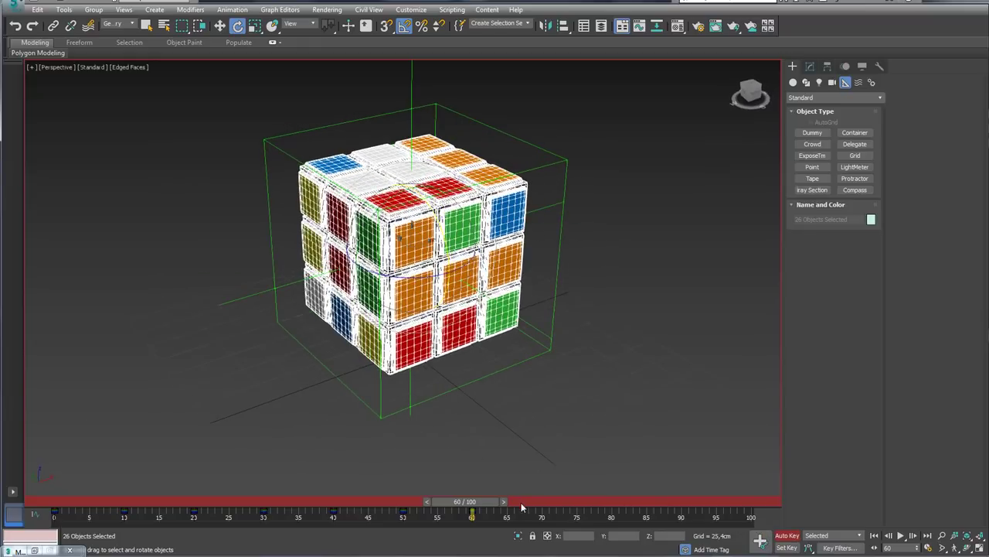
Scrub the timeline back to frame 0 to review the keyed turns, then reactivate Select and Rotate.
mouse_move(497, 508)
left_mouse_down()
mouse_move(307, 518)
mouse_move(34, 510)
mouse_move(335, 514)
mouse_move(57, 506)
left_mouse_up()
key("e")
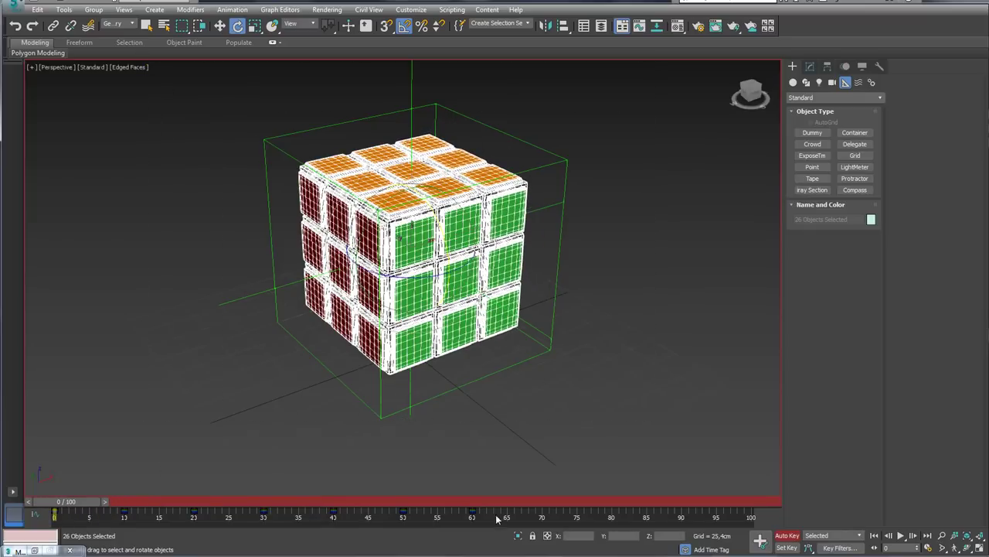
Delete all rotation keys from frames 13 to 63 and turn off Auto Key.
left_click_drag(535, 513, 1, 518)
key("Delete")
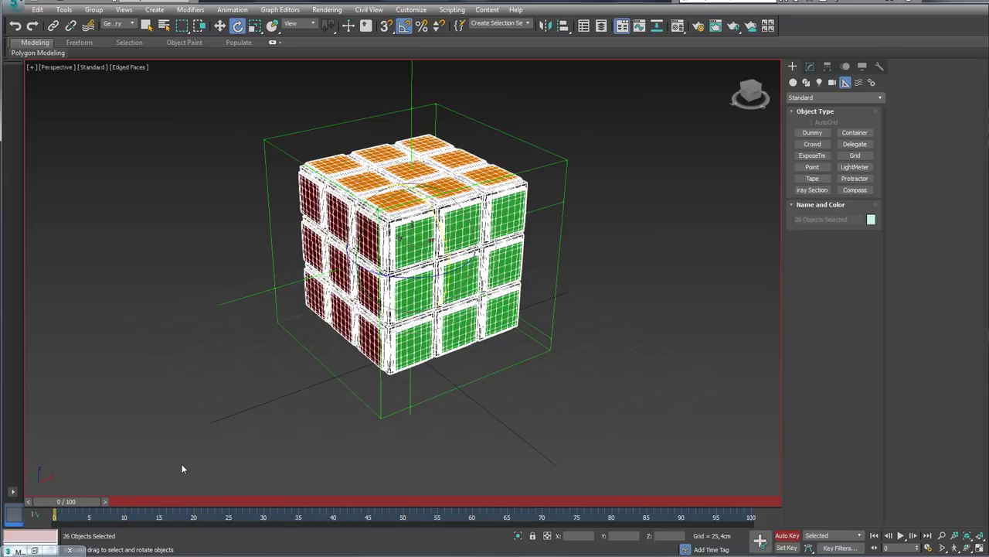
left_click(787, 535)
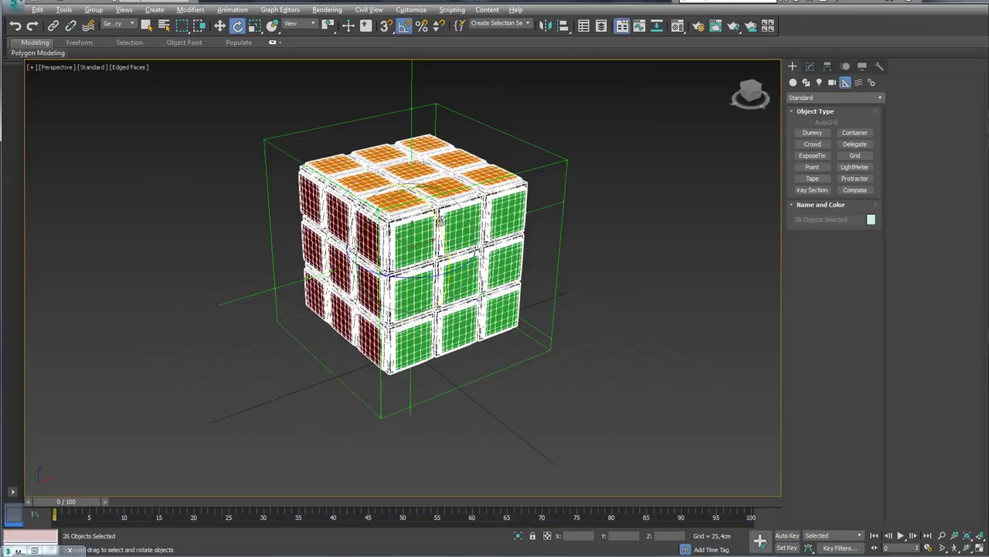
Freeze Transform on all the cubelets, then orbit back to a frontal view.
right_click(457, 218)
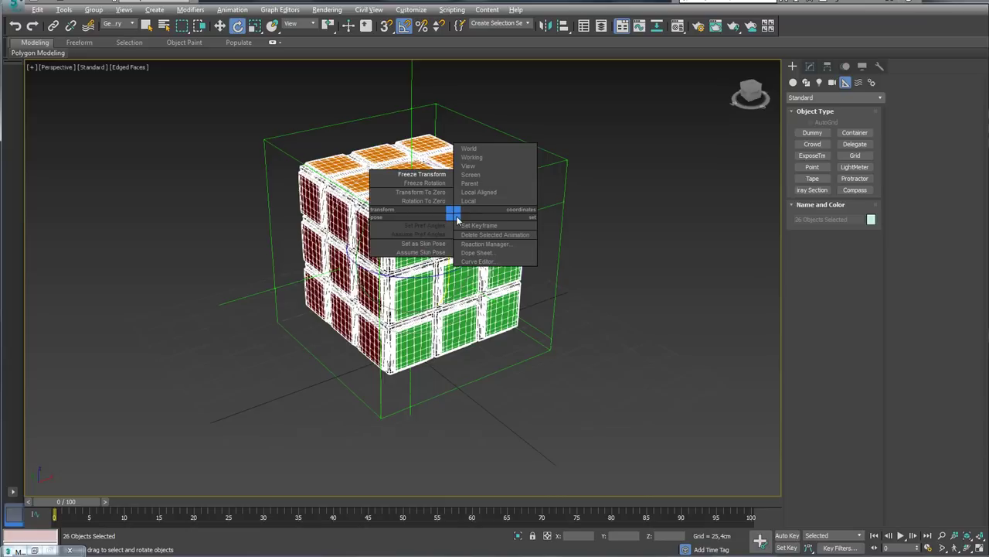
left_click(426, 177)
left_click(570, 347)
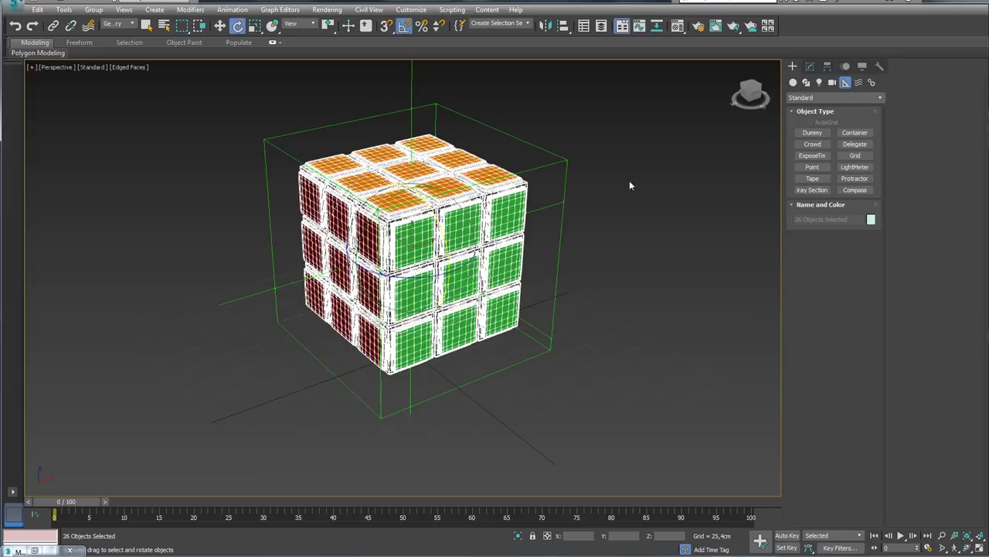
mouse_move(630, 186)
middle_mouse_down("alt")
mouse_move(603, 245)
mouse_move(227, 140)
middle_mouse_up("alt")
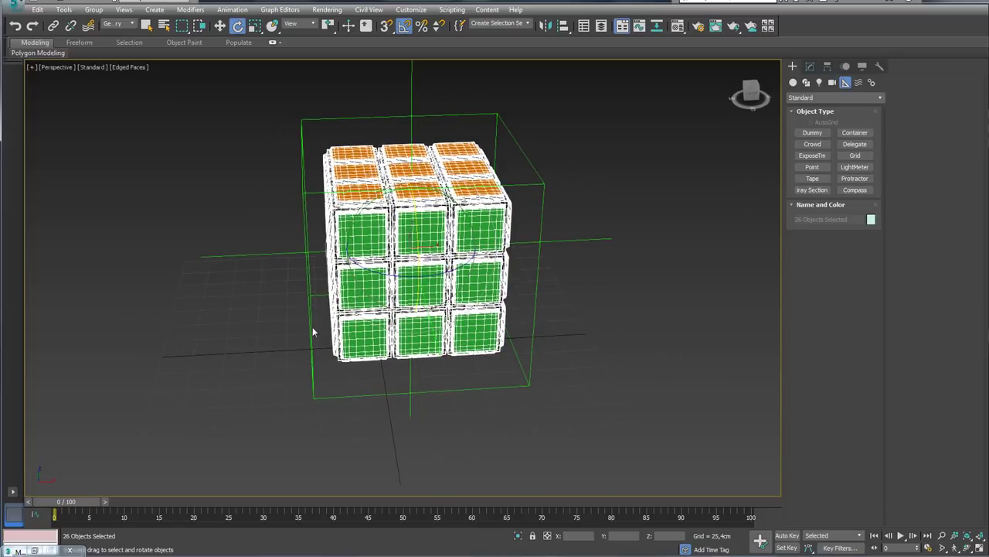
middle_click_drag(500, 233, 410, 193, "alt")
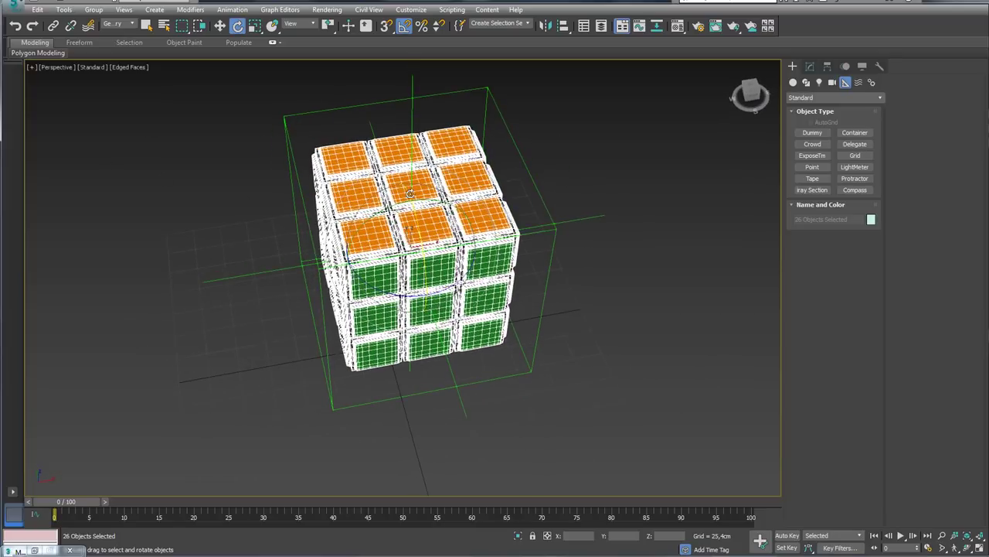
middle_click_drag(337, 243, 487, 319, "alt")
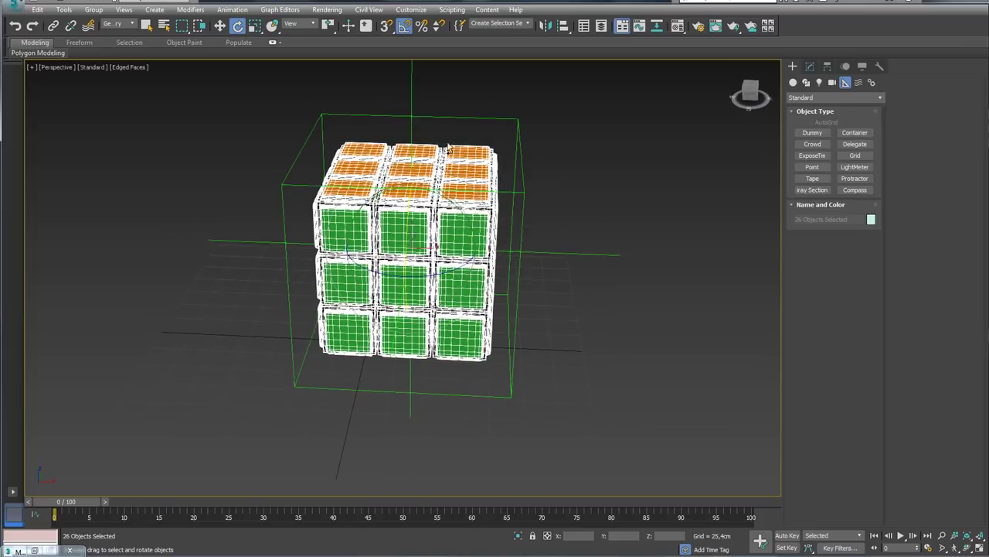
left_click_drag(415, 177, 478, 124)
key("Escape")
middle_click_drag(543, 219, 526, 286, "alt")
With Auto Key on at frame 10, turn the left column a quarter turn, then select all.
left_click(783, 536)
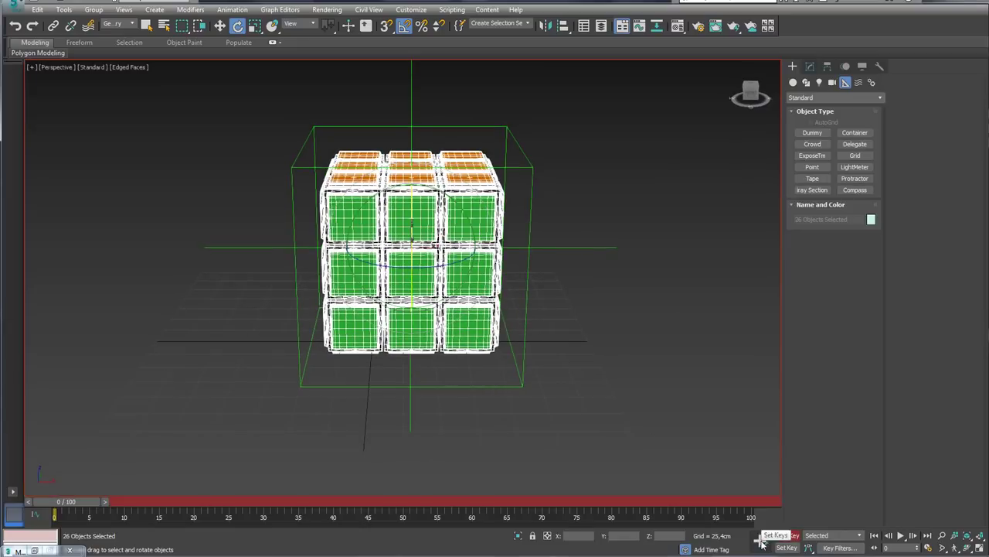
left_click_drag(83, 507, 149, 504)
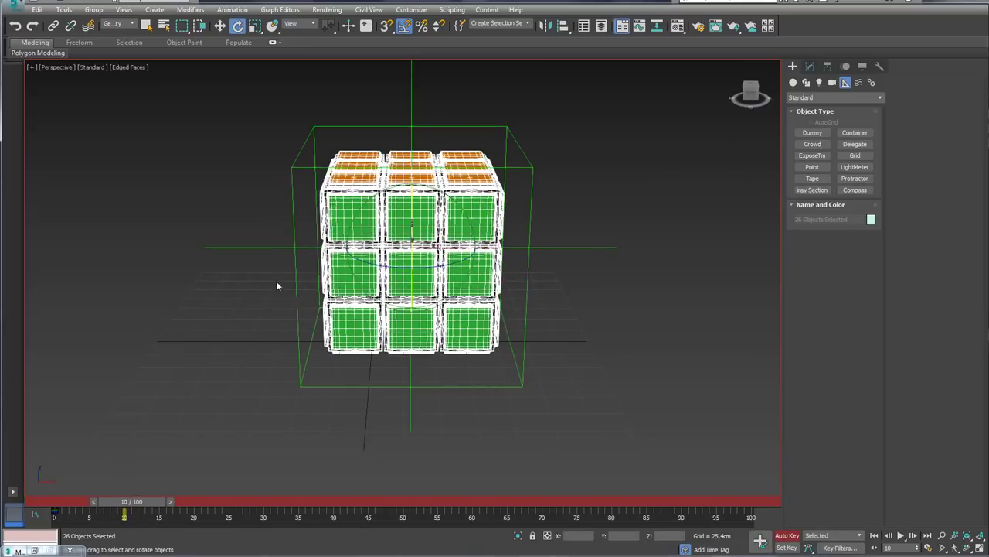
middle_click_drag(276, 281, 262, 144, "alt")
left_click_drag(360, 370, 360, 371)
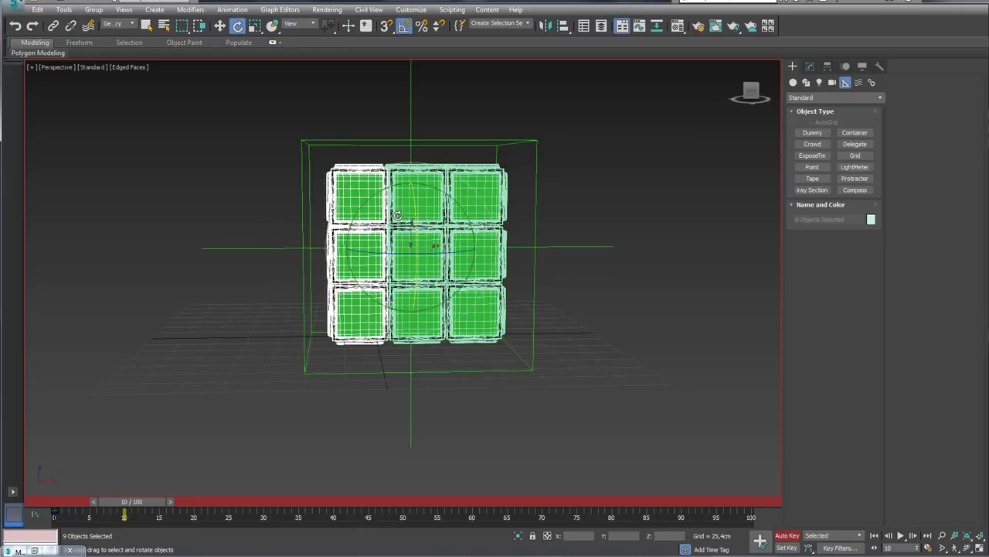
left_click_drag(415, 211, 416, 263)
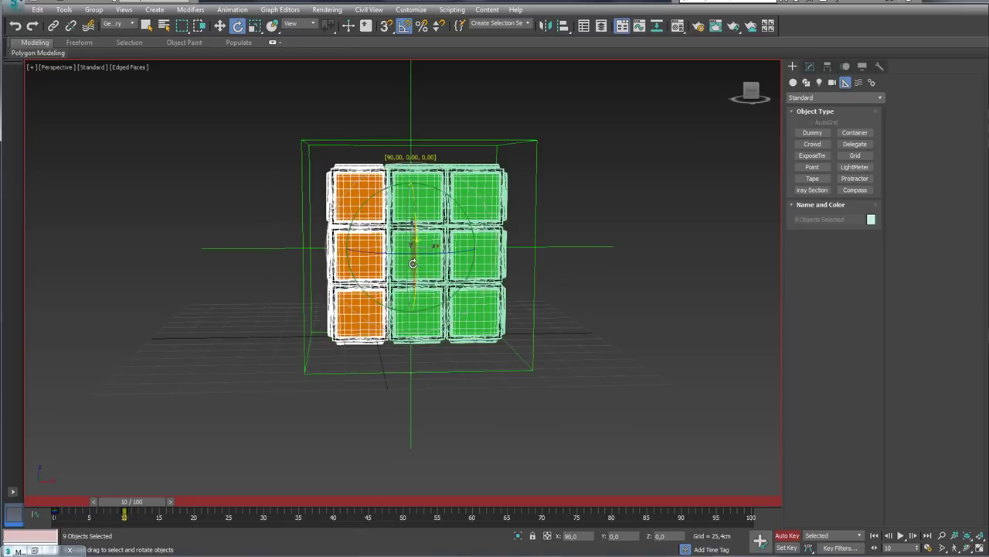
key("ctrl+a")
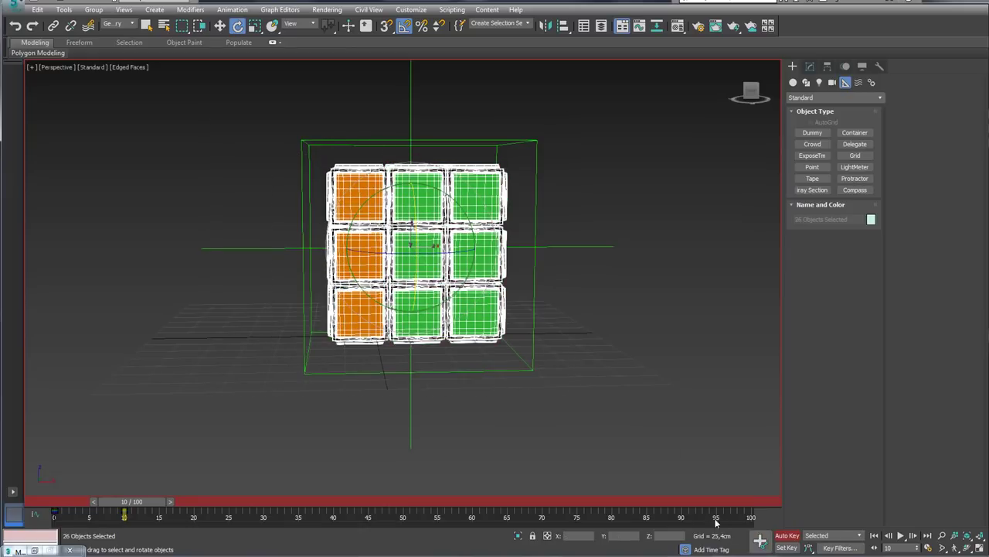
At frame 20, turn the bottom row so red faces show, reselect all cubelets, and advance toward frame 29.
left_click_drag(135, 504, 193, 504)
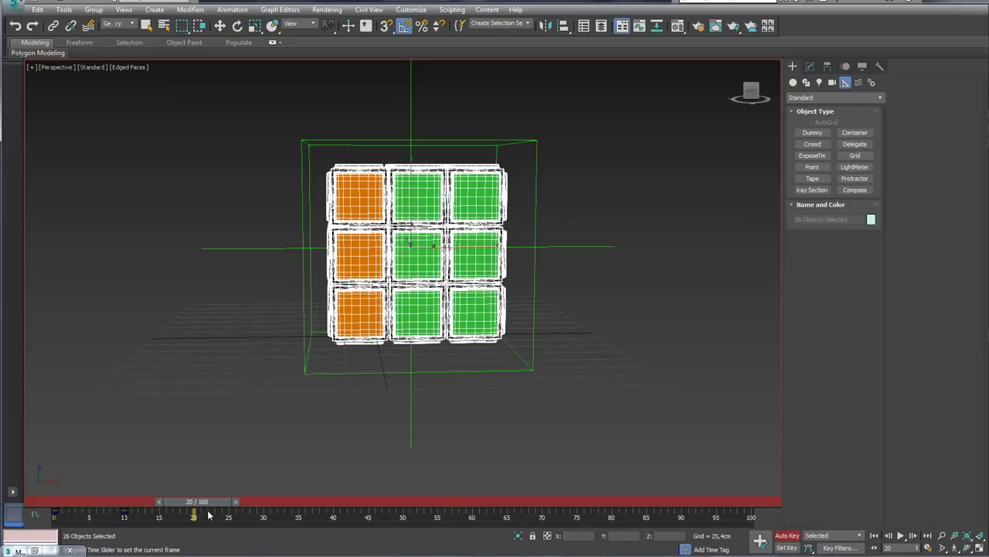
middle_click_drag(464, 359, 482, 368, "alt")
middle_click_drag(611, 404, 601, 388, "alt")
left_click_drag(601, 388, 209, 290)
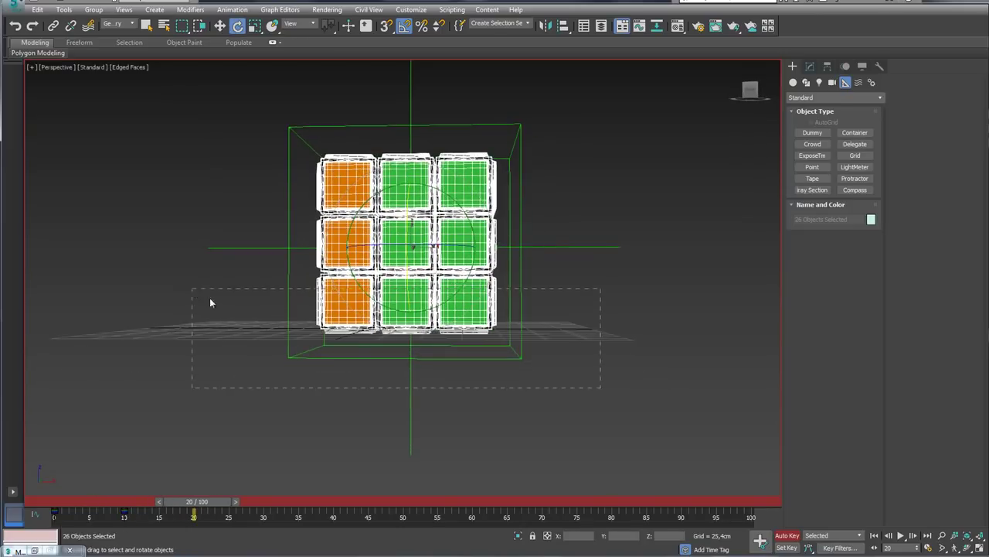
left_click_drag(371, 243, 569, 358)
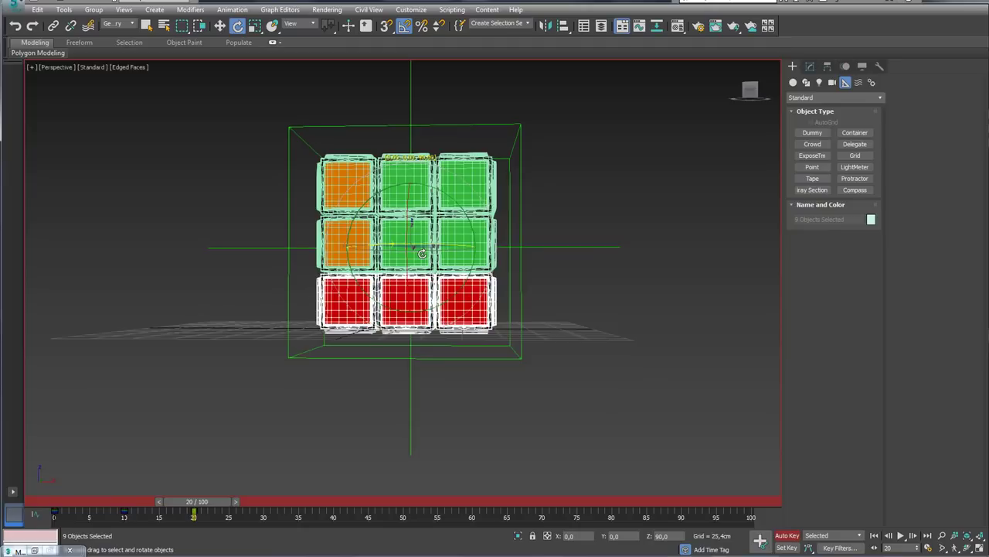
left_click_drag(180, 92, 180, 92)
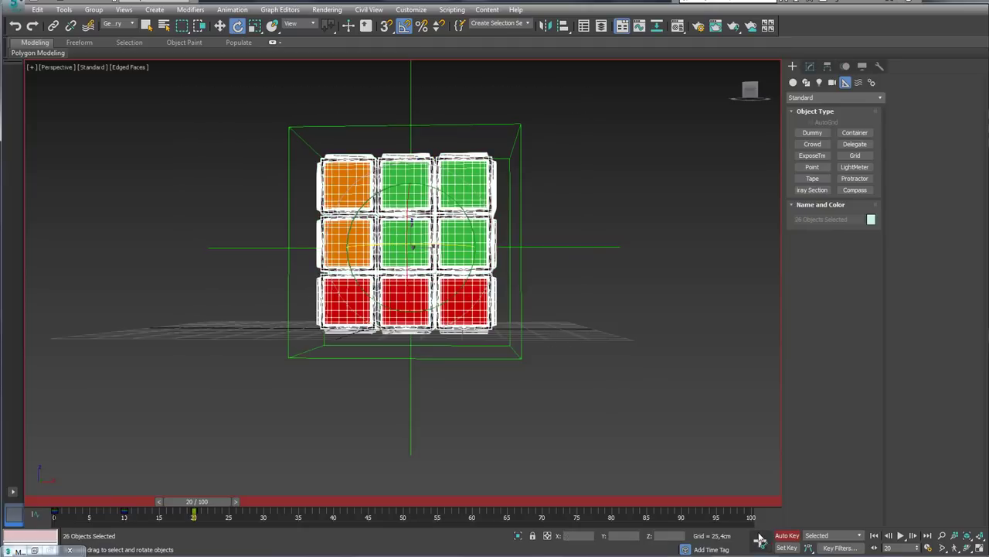
left_click_drag(224, 505, 294, 510)
Key turns of the right slice, left column, bottom row and right column across frames 30–74.
key("e")
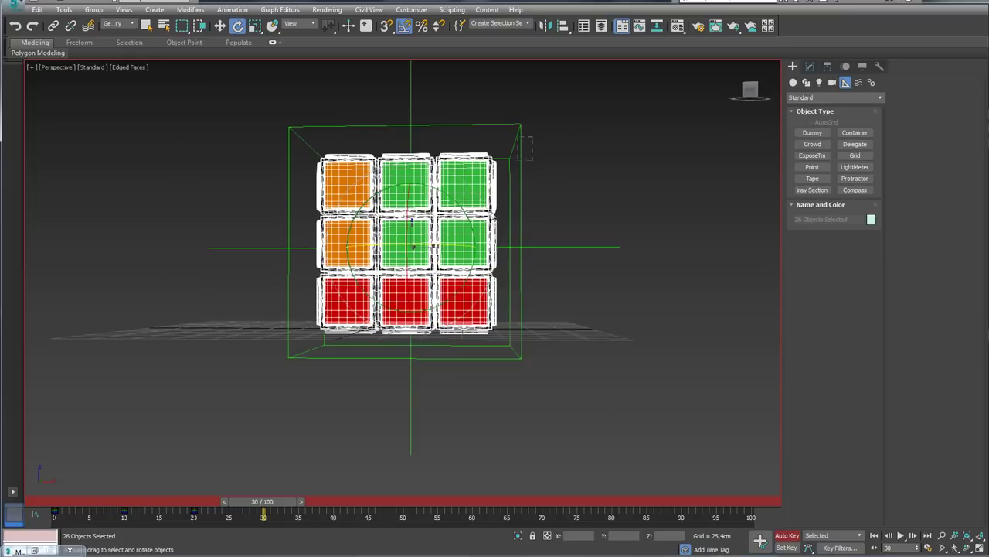
left_click_drag(456, 393, 456, 391)
middle_click_drag(456, 391, 506, 350, "alt")
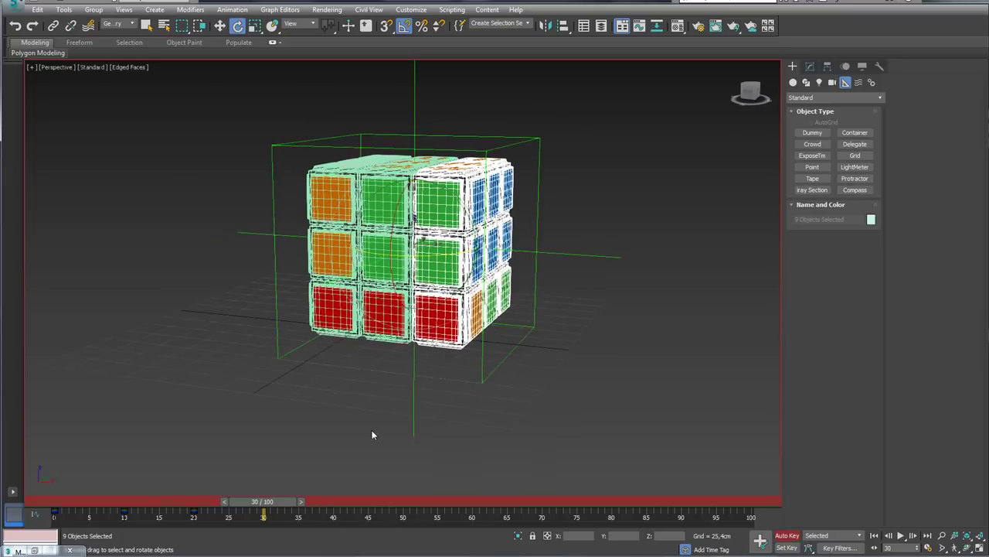
left_click_drag(399, 216, 703, 392)
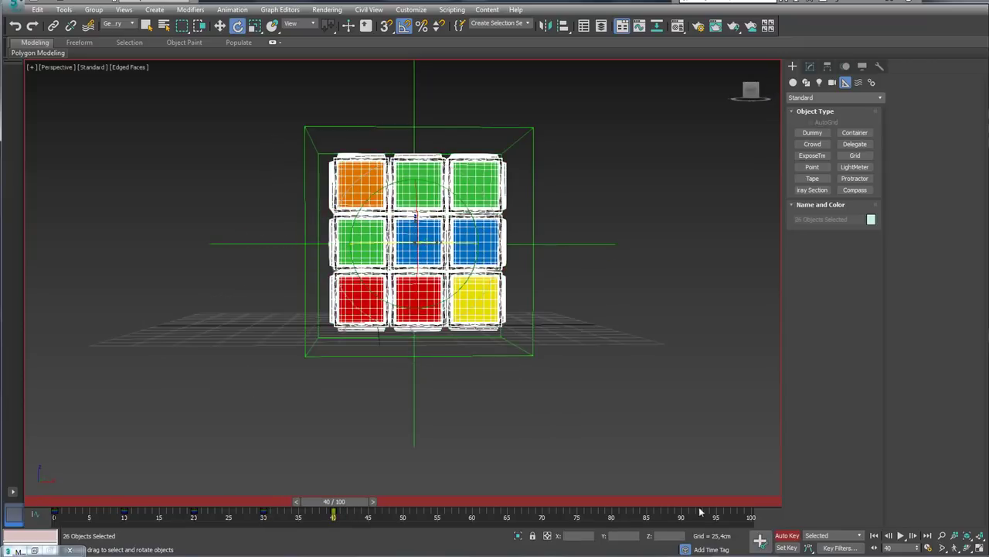
left_click_drag(334, 501, 400, 501)
mouse_move(545, 386)
left_mouse_down()
mouse_move(414, 248)
mouse_move(647, 441)
left_mouse_up()
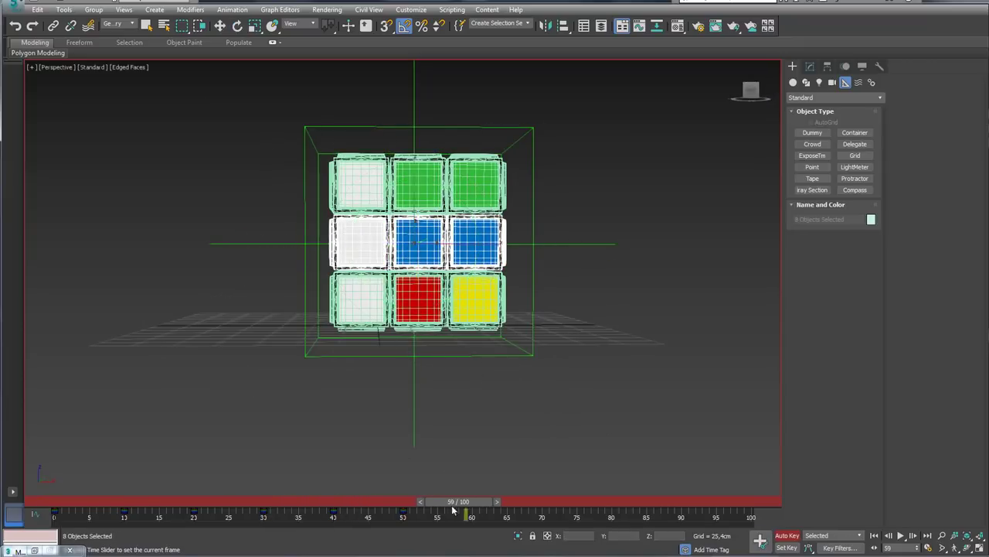
middle_click_drag(475, 113, 469, 366, "alt")
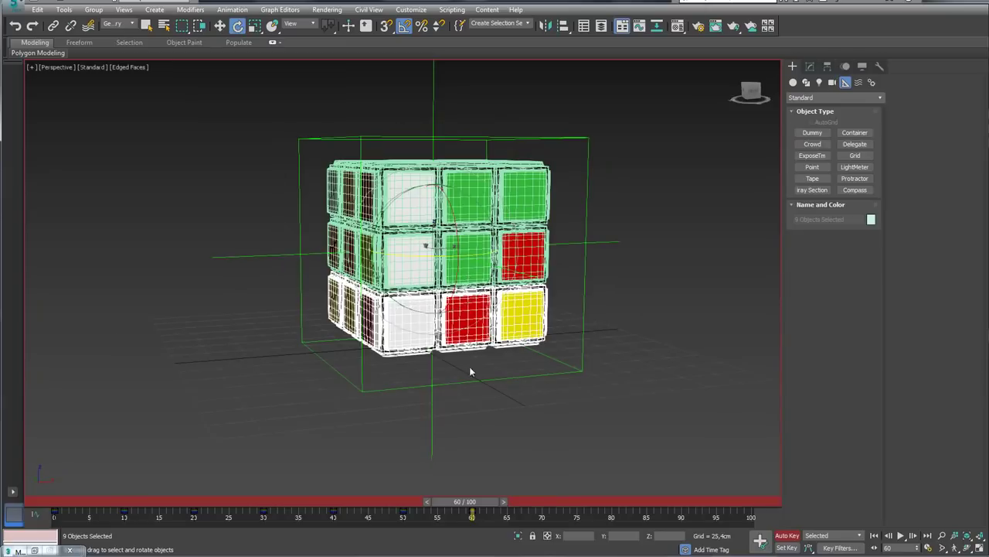
left_click_drag(472, 501, 541, 501)
middle_click_drag(541, 232, 488, 110, "alt")
mouse_move(537, 501)
left_mouse_down()
mouse_move(579, 504)
mouse_move(54, 513)
left_mouse_up()
Go to the first frame, turn off Auto Key and recentre the view on the cube.
key("e")
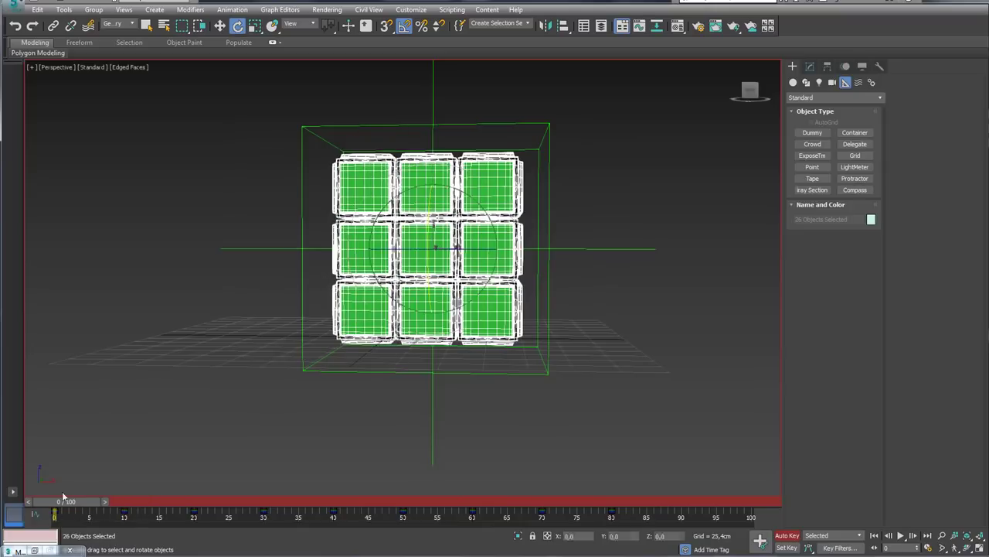
middle_click_drag(178, 390, 237, 408, "alt")
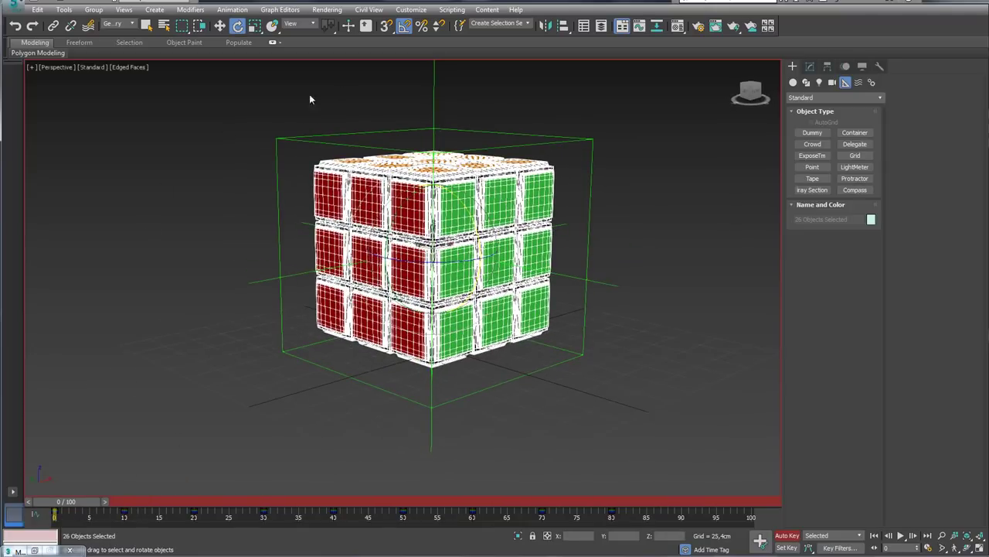
left_click(785, 536)
middle_click_drag(587, 371, 608, 358, "alt")
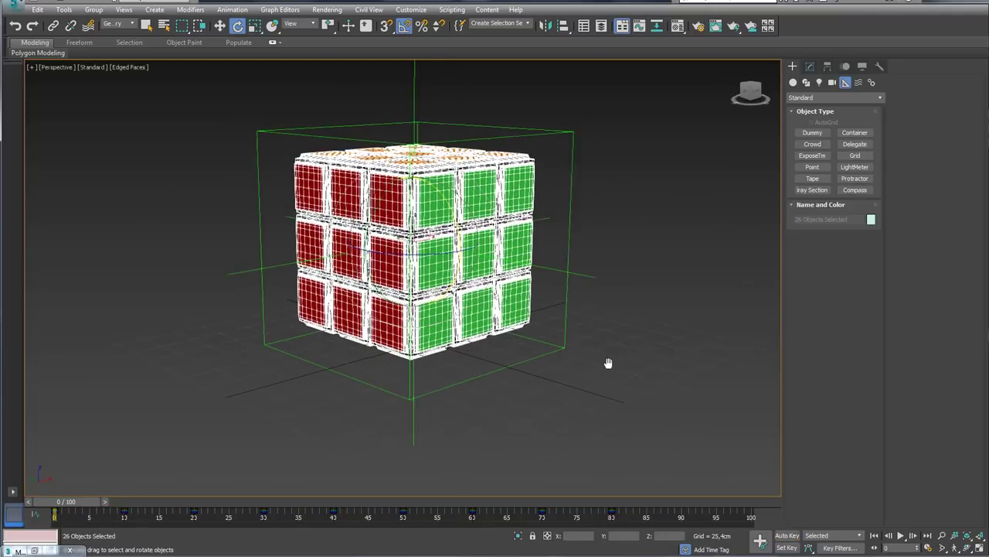
scroll(608, 358, "down", 4)
scroll(548, 369, "up", 2)
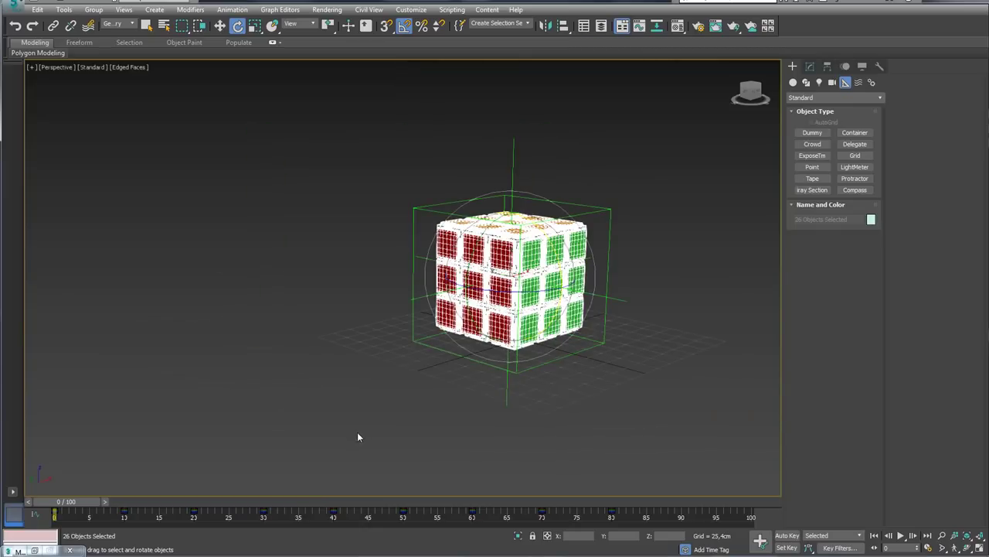
middle_click_drag(358, 437, 220, 438)
Scrub the time slider to preview the slice turns, then return to frame 0.
mouse_move(70, 502)
left_mouse_down()
mouse_move(61, 511)
mouse_move(232, 518)
mouse_move(611, 516)
mouse_move(236, 534)
left_mouse_up()
key("Home")
key("e")
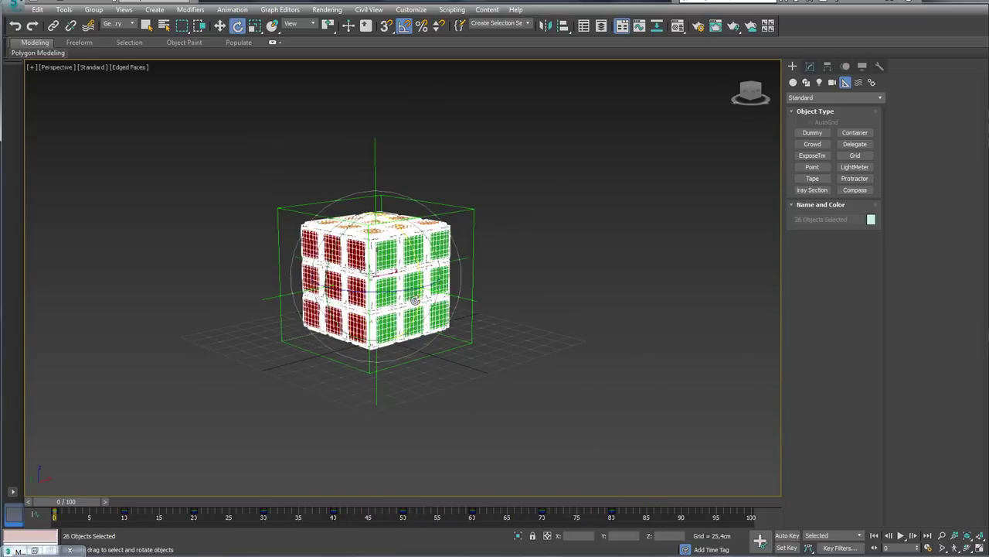
scroll(401, 275, "up", 5)
scroll(408, 272, "down", 3)
Clone the whole Rubik's cube along X to the right of the original, accepting Clone Options.
middle_click_drag(410, 285, 391, 330, "alt")
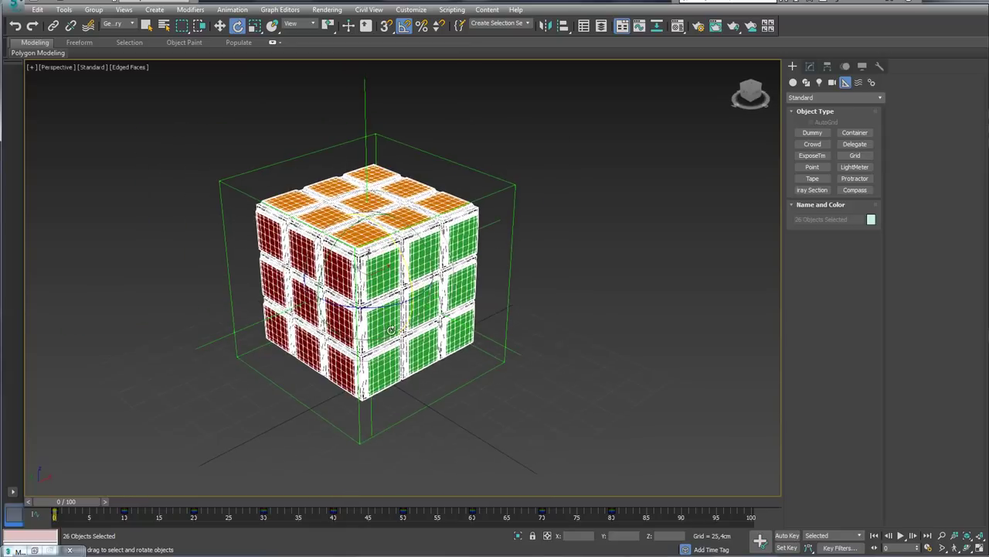
mouse_move(445, 244)
left_mouse_down()
mouse_move(467, 267)
mouse_move(444, 343)
mouse_move(383, 332)
mouse_move(431, 269)
left_mouse_up()
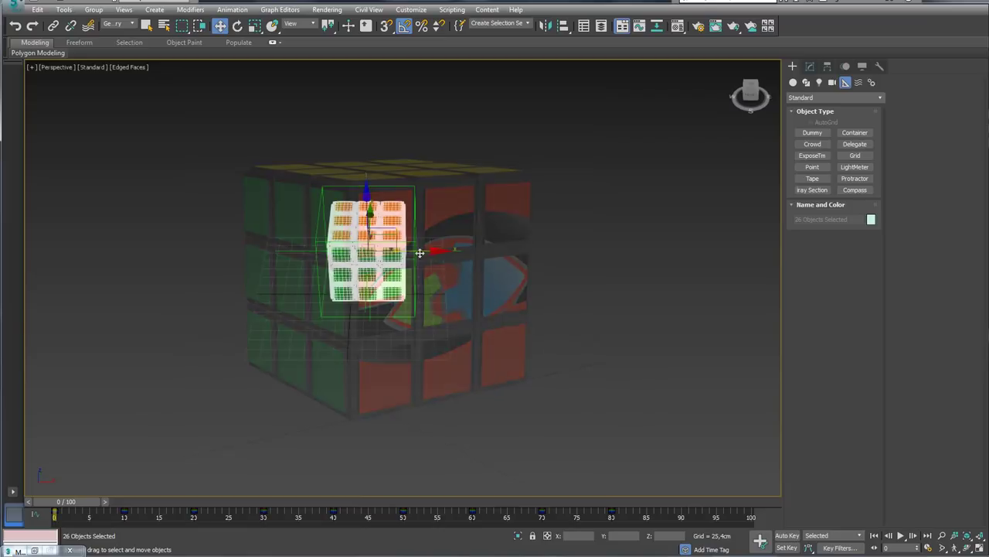
left_click_drag(545, 256, 661, 253, "shift")
left_click(494, 325)
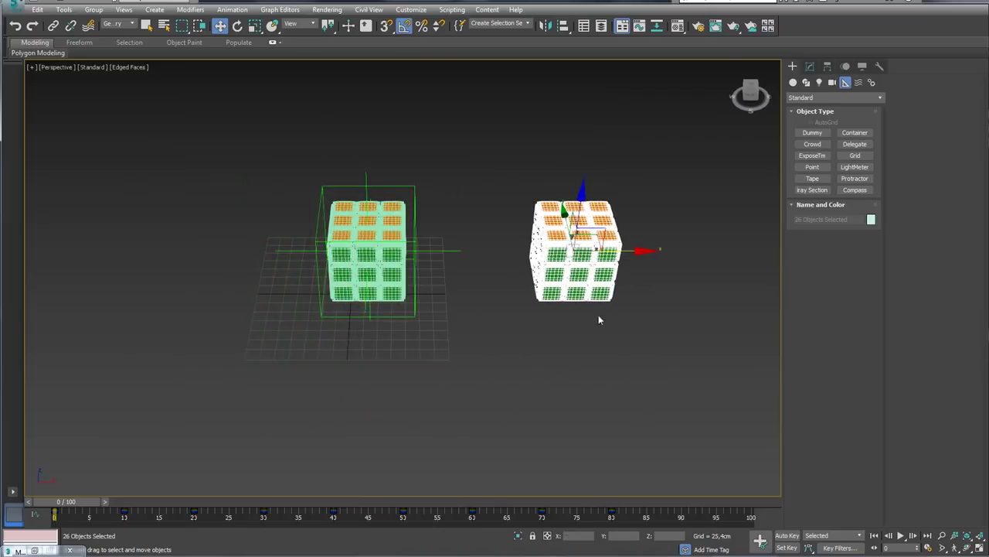
Convert the copied cube to an editable poly and delete all its animation keys.
right_click(580, 236)
mouse_move(634, 364)
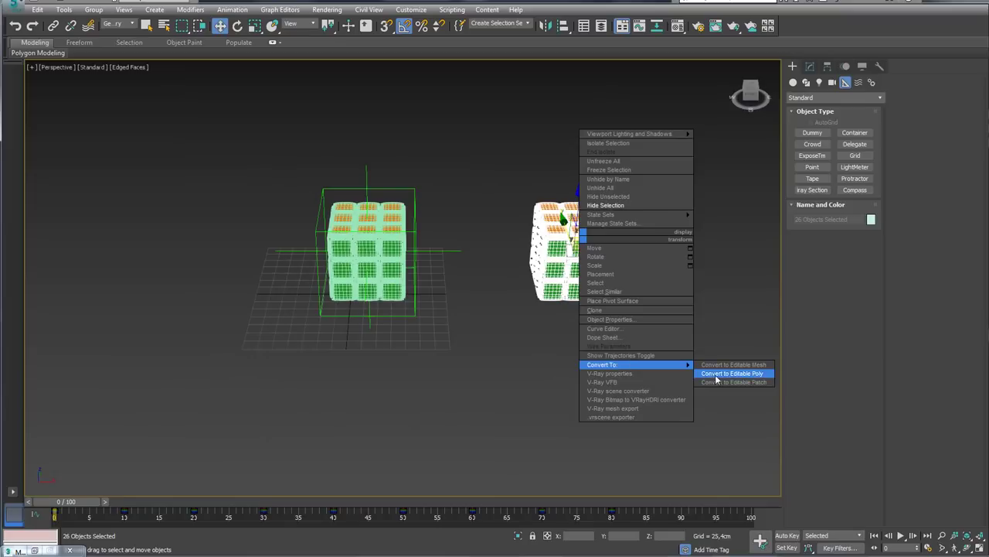
left_click(717, 378)
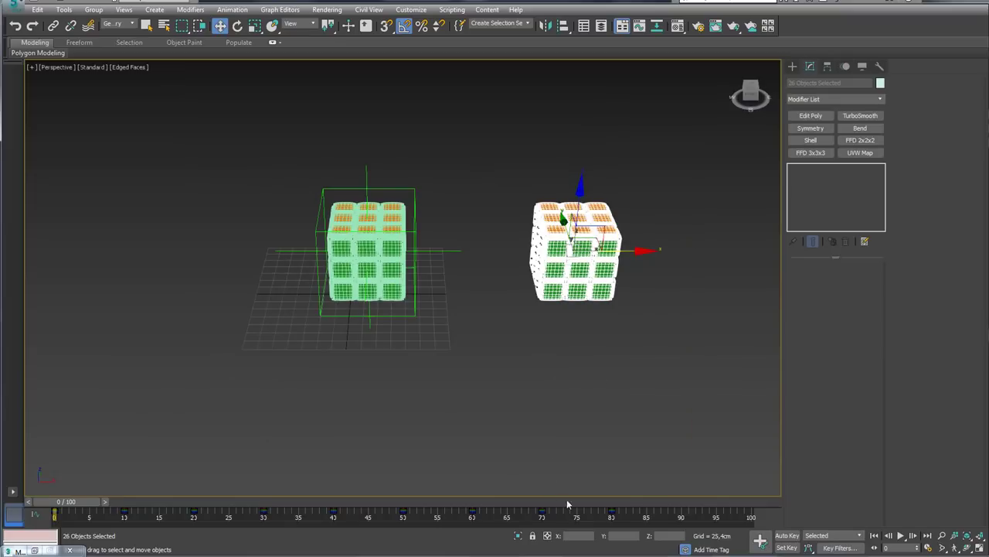
left_click_drag(623, 515, 58, 512)
key("Delete")
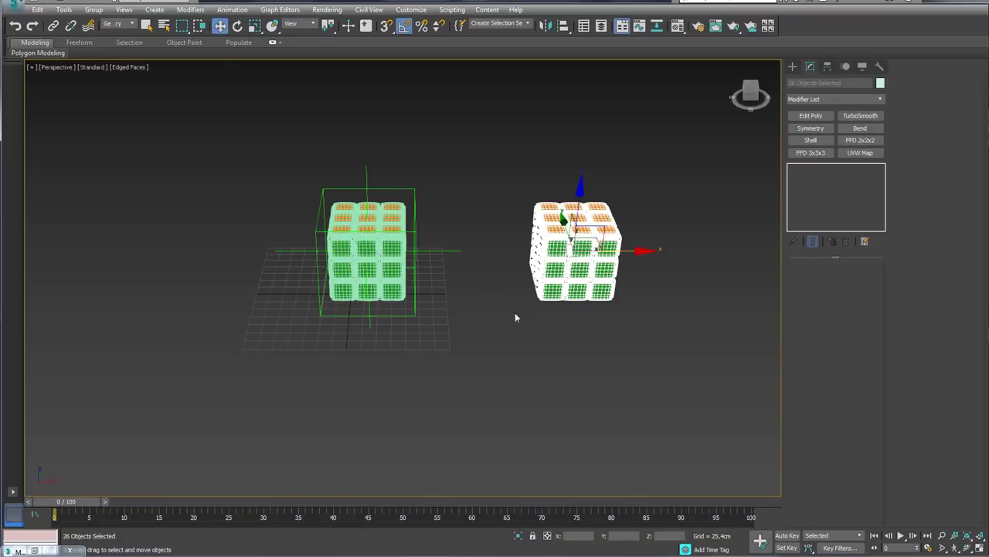
Frame the copy to show its red face, then open the Material Editor.
key("z")
middle_click_drag(516, 317, 513, 276, "alt")
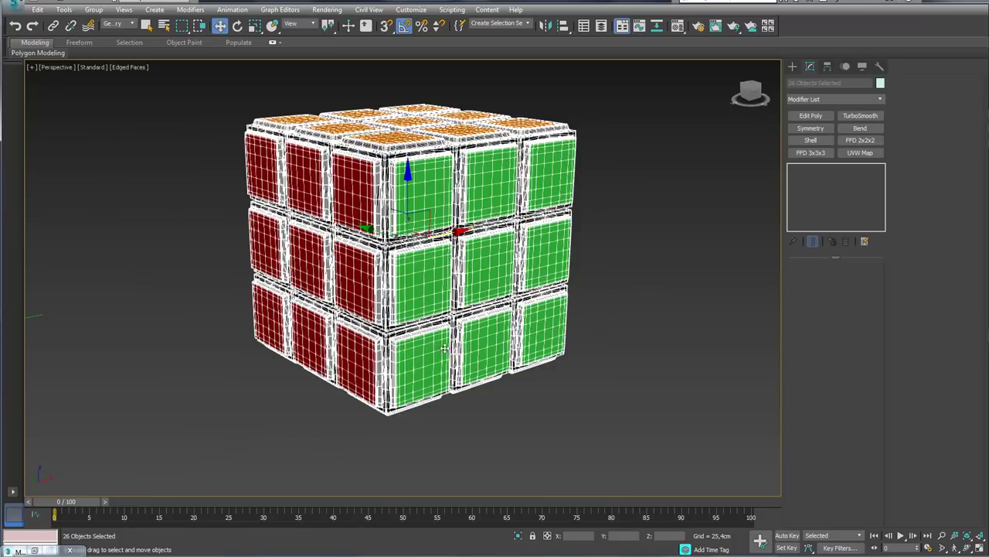
middle_click_drag(393, 204, 402, 215, "alt")
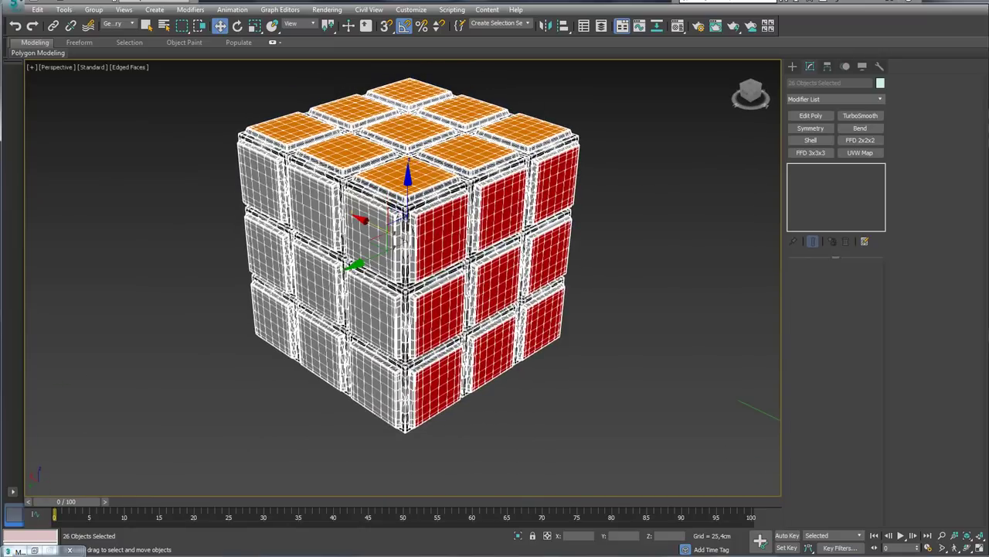
middle_click_drag(476, 309, 464, 254)
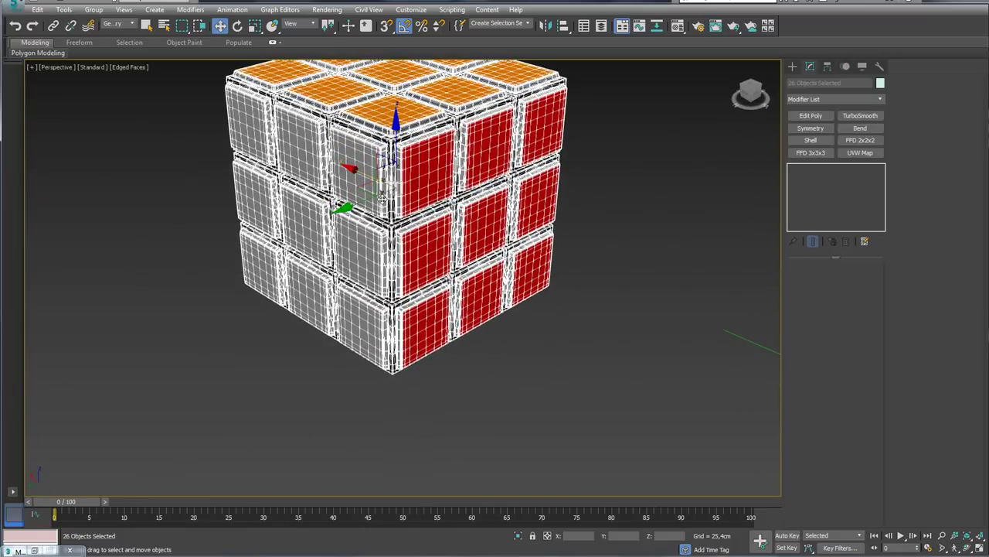
left_click_drag(403, 146, 561, 93)
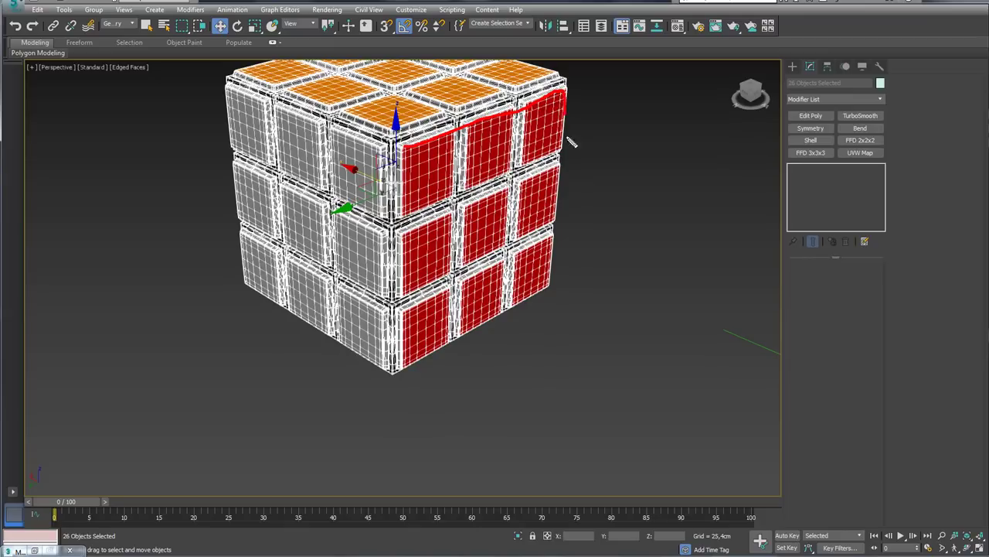
left_click_drag(570, 141, 404, 147)
key("Escape")
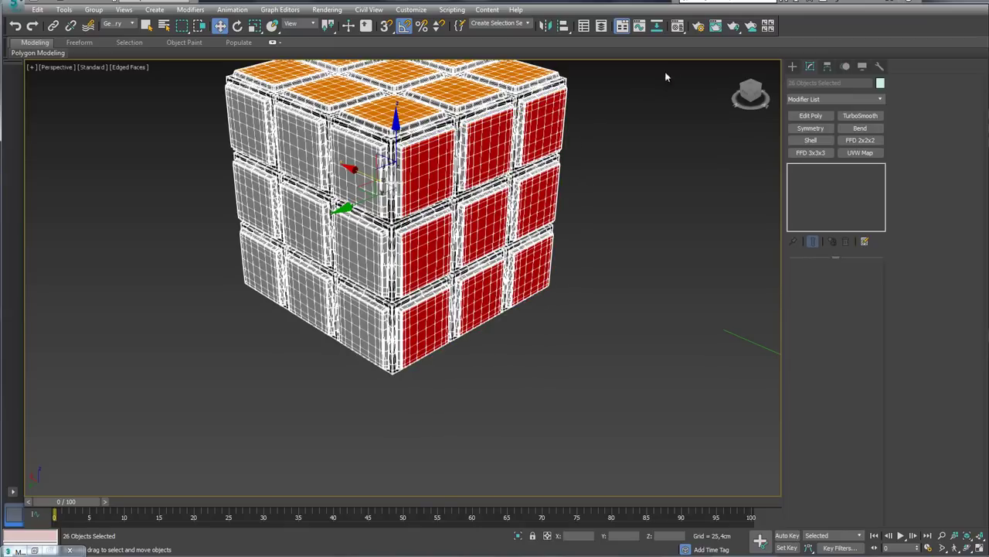
left_click(677, 27)
Assign logo Gfx Total.jpg as the diffuse bitmap of the red Material #36.
left_click_drag(624, 90, 667, 54)
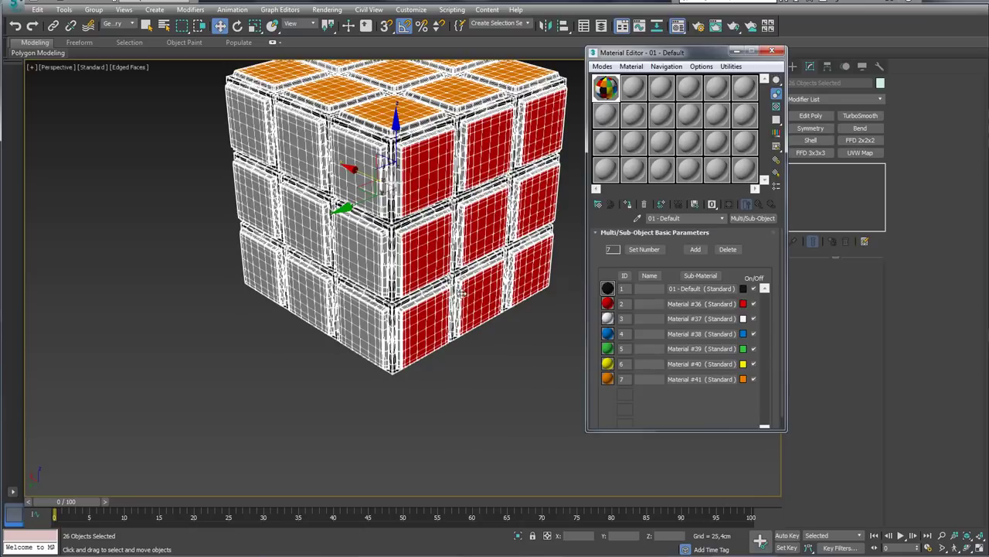
left_click(700, 303)
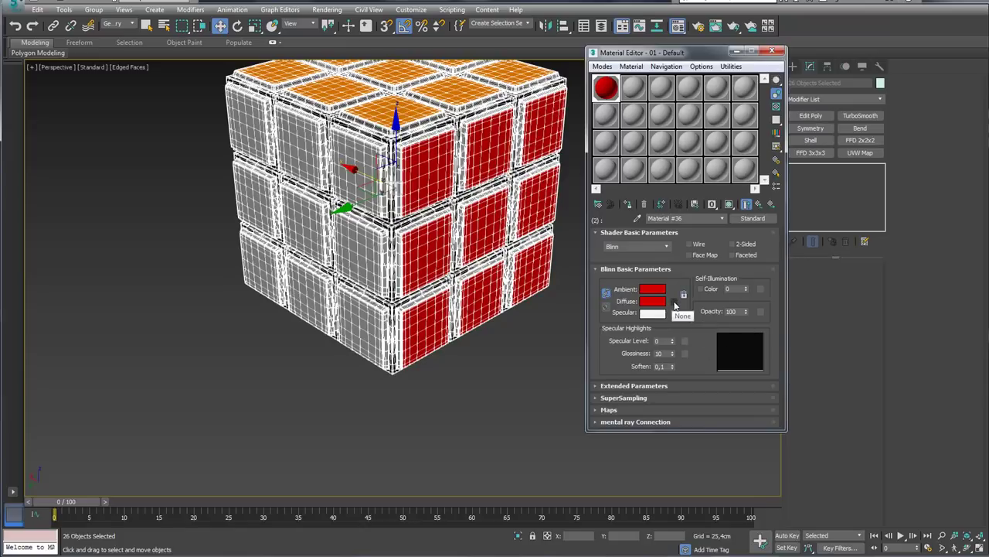
left_click(675, 301)
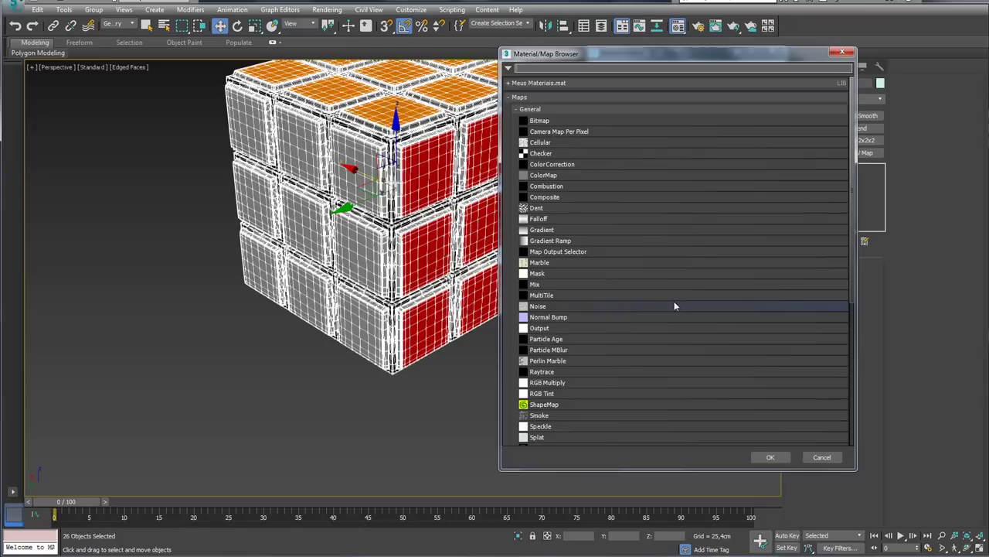
double_click(545, 124)
left_click(96, 71)
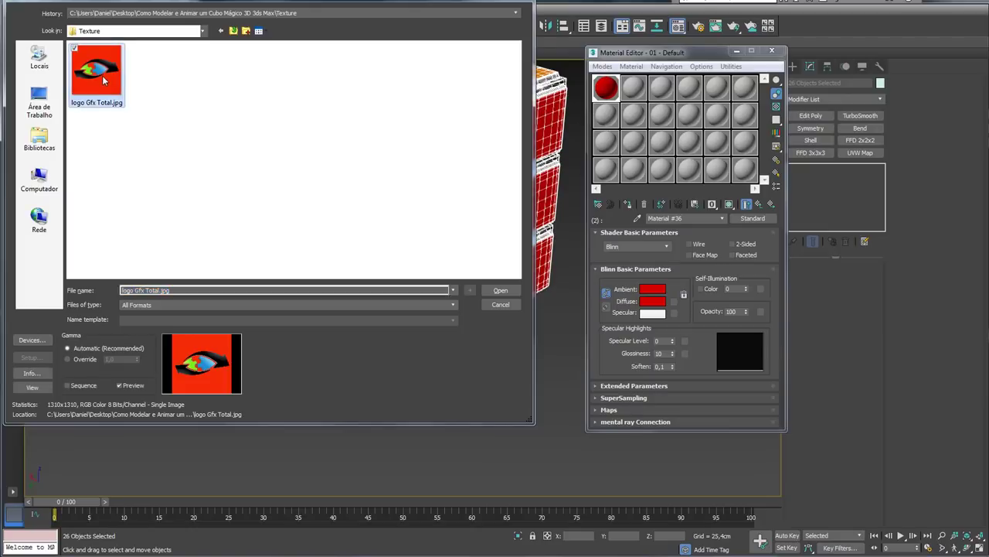
left_click(500, 292)
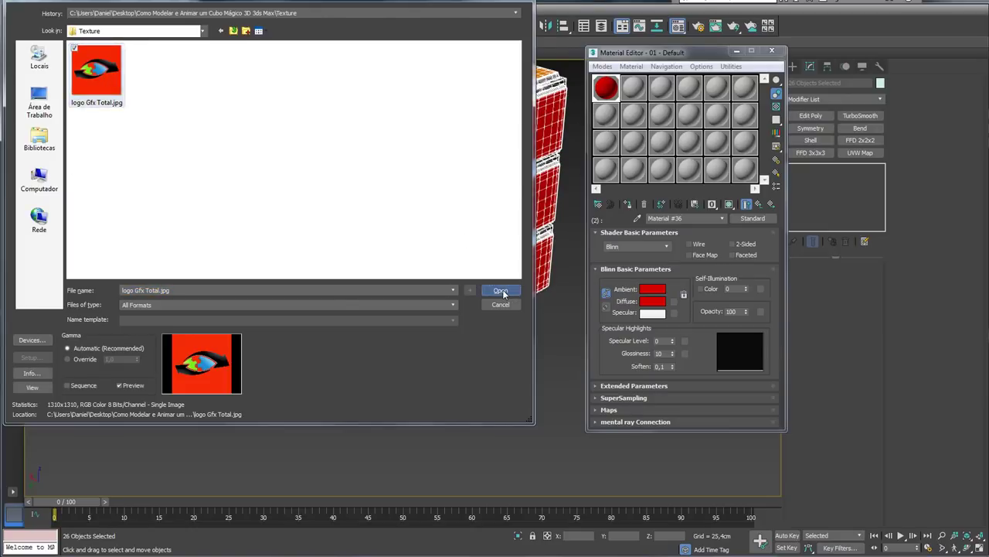
Show the logo texture in the viewport and orbit to check the red side.
left_click(730, 204)
middle_click_drag(402, 232, 443, 266, "alt")
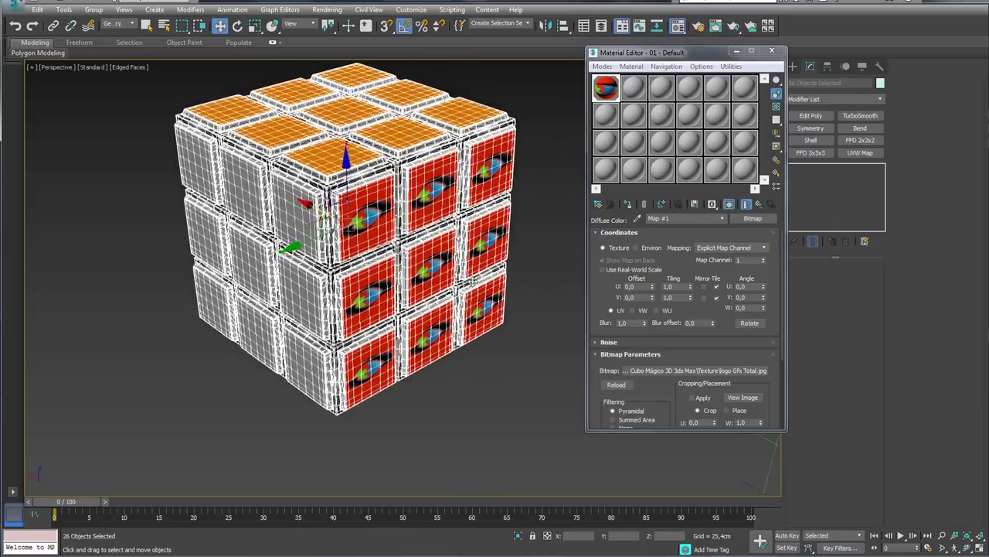
scroll(443, 266, "up", 5)
scroll(443, 266, "down", 5)
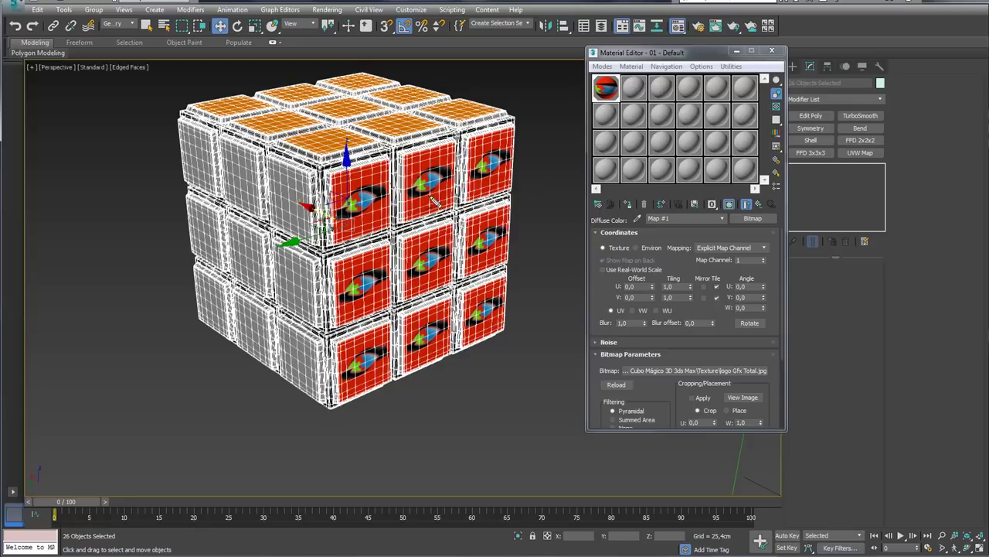
left_click_drag(403, 182, 402, 179)
Attach the eight other red-face cubelets into one piece, then select all its polygons.
left_click(737, 51)
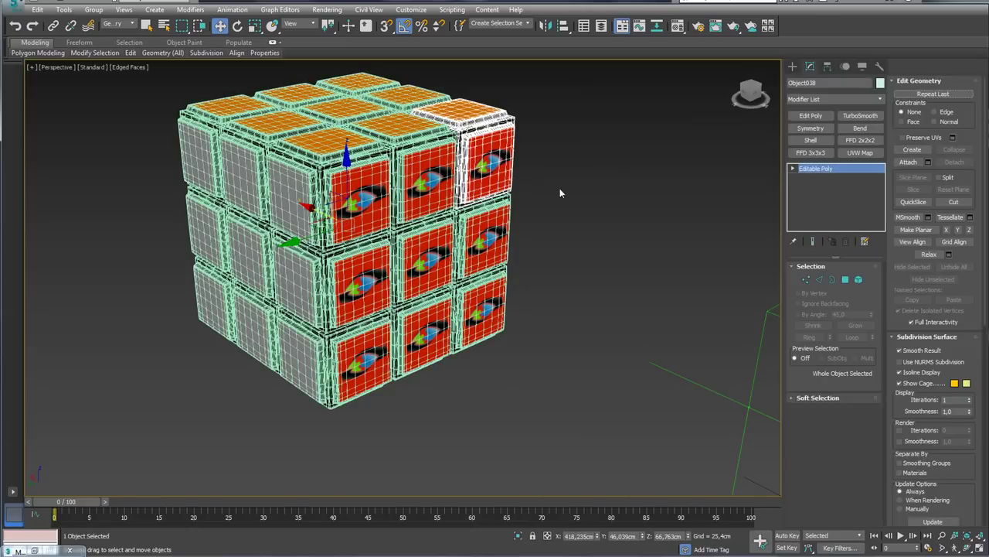
middle_click_drag(662, 307, 634, 309, "alt")
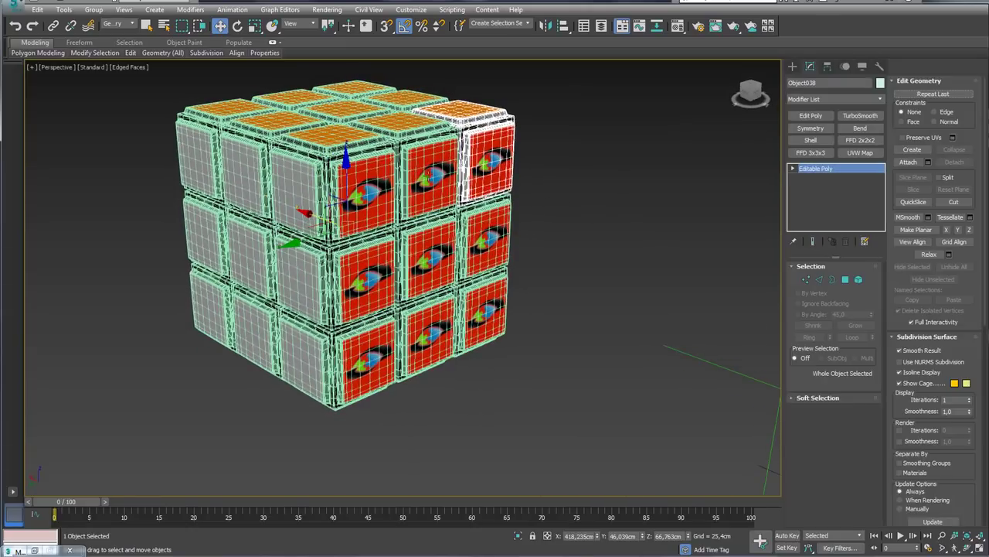
left_click(909, 162)
left_click(433, 178)
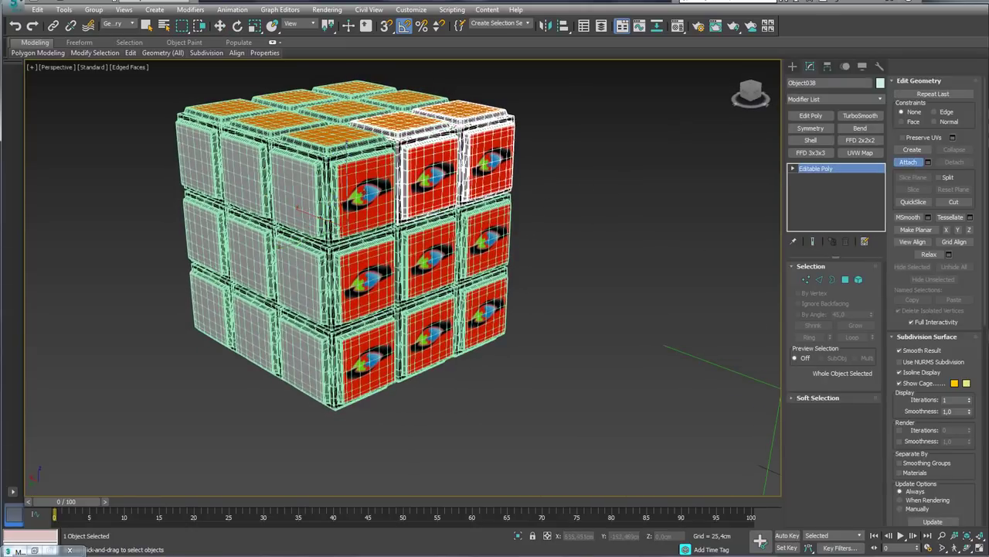
left_click(352, 197)
left_click(354, 272)
left_click(362, 334)
left_click(421, 332)
left_click(479, 313)
left_click(499, 253)
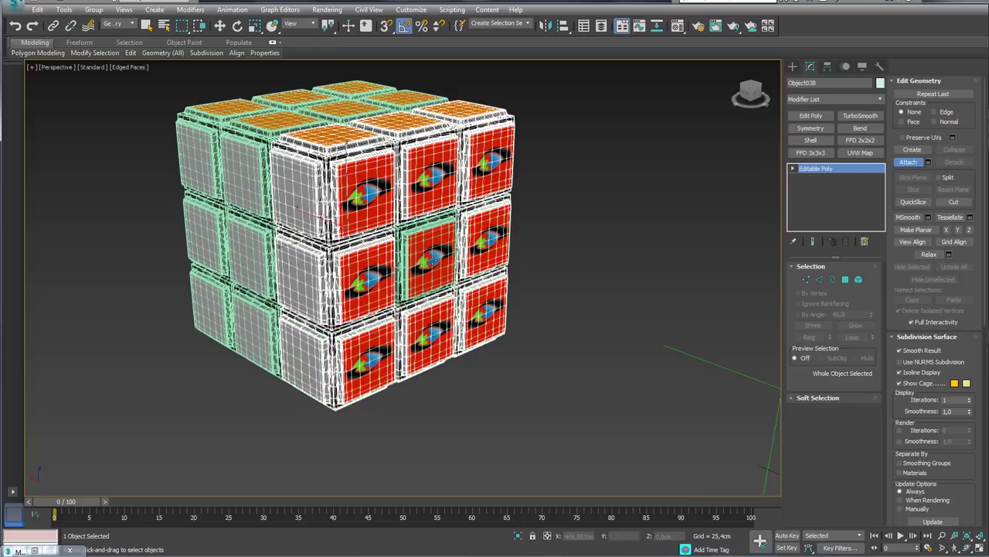
left_click(429, 255)
right_click(568, 254)
left_click(845, 279)
key("ctrl+a")
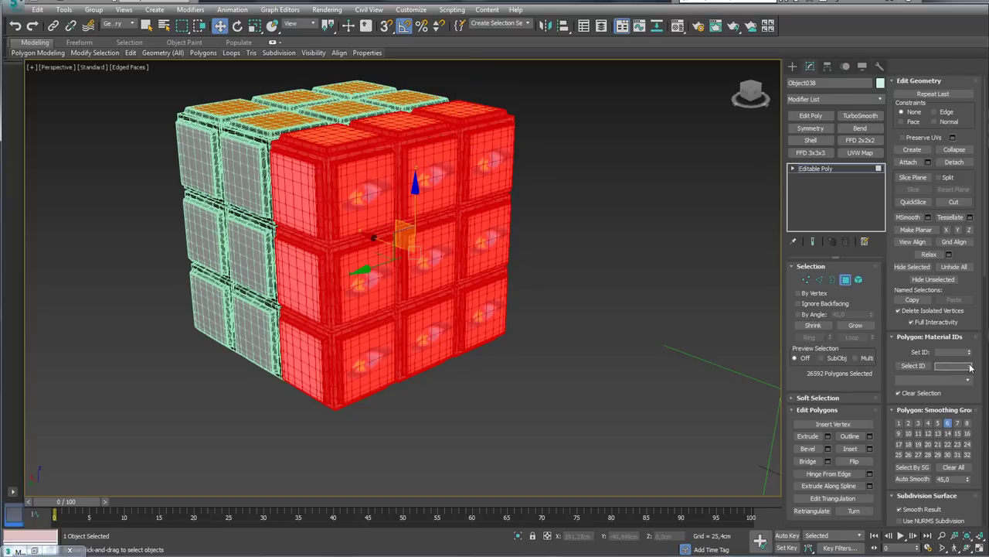
Try Select ID with material IDs 3, 7 and 1, then select the ID 2 red sticker polygons.
type("3")
left_click(912, 366)
middle_click_drag(551, 318, 572, 340, "alt")
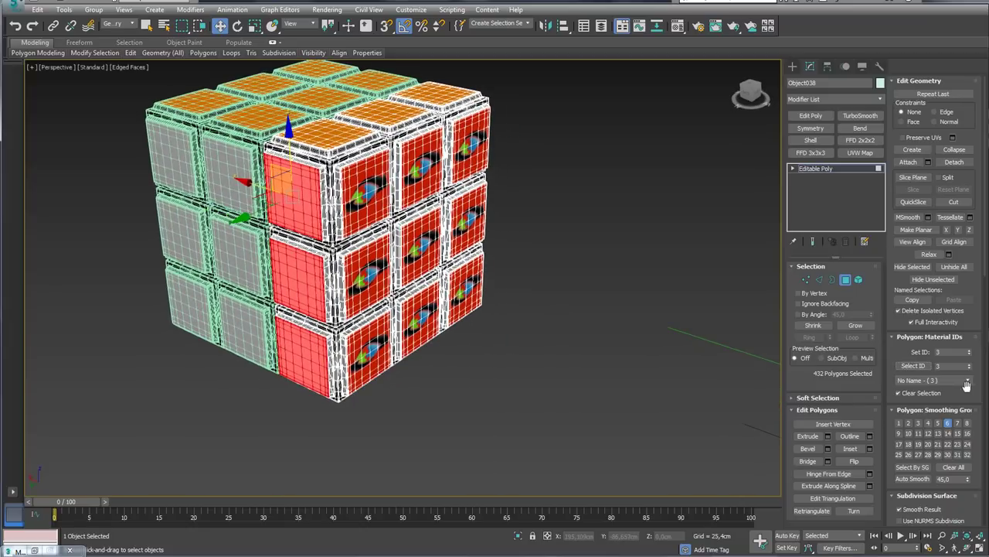
scroll(970, 381, "down", 3)
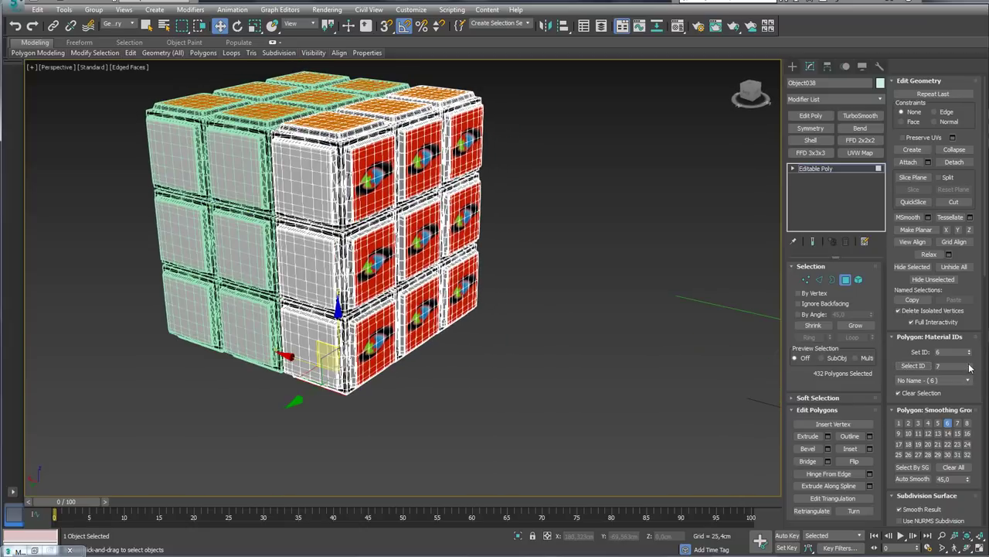
left_click(969, 364)
left_click(913, 366)
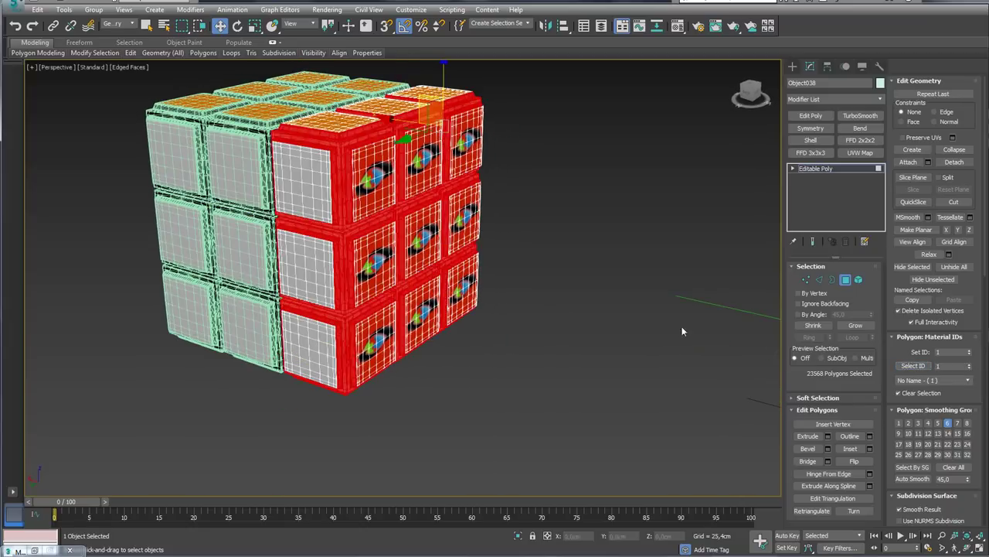
middle_click_drag(684, 332, 657, 340, "alt")
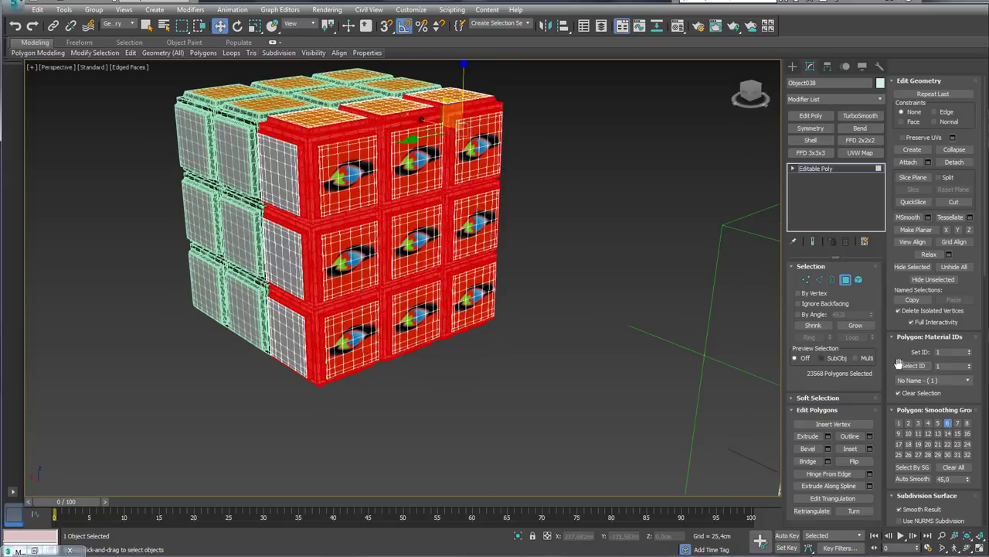
left_click(970, 363)
left_click(913, 366)
mouse_move(542, 310)
middle_mouse_down("alt")
mouse_move(410, 286)
mouse_move(461, 272)
middle_mouse_up("alt")
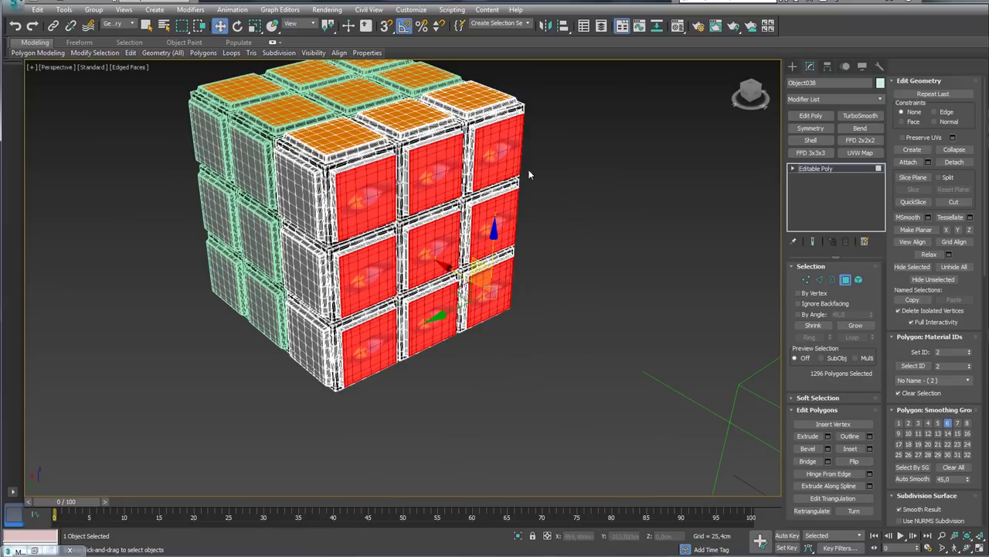
middle_click_drag(427, 373, 520, 320, "alt")
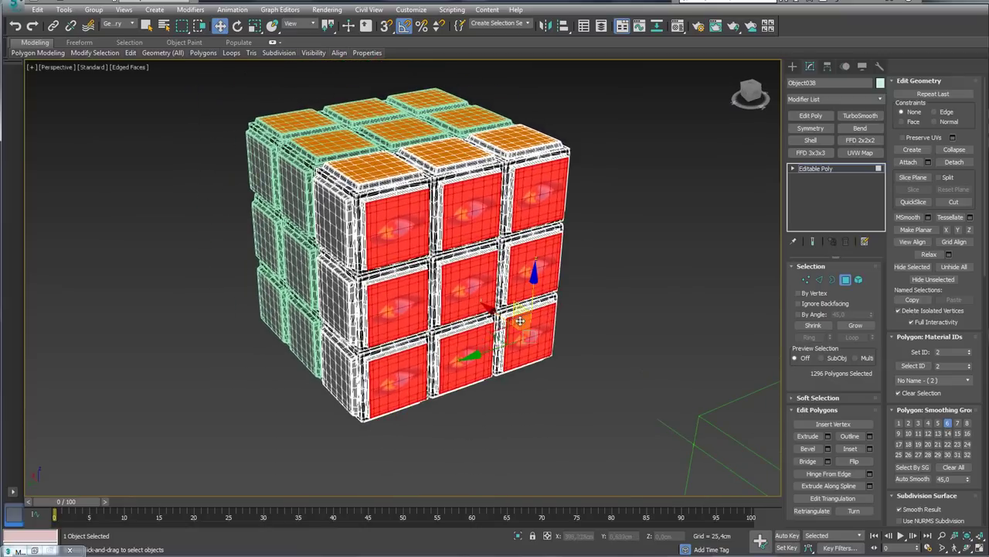
Add a UVW Map modifier with X alignment, fitted to the combined piece.
left_click(862, 154)
mouse_move(729, 231)
middle_mouse_down("alt")
mouse_move(582, 296)
mouse_move(588, 247)
middle_mouse_up("alt")
left_click_drag(872, 353, 869, 305)
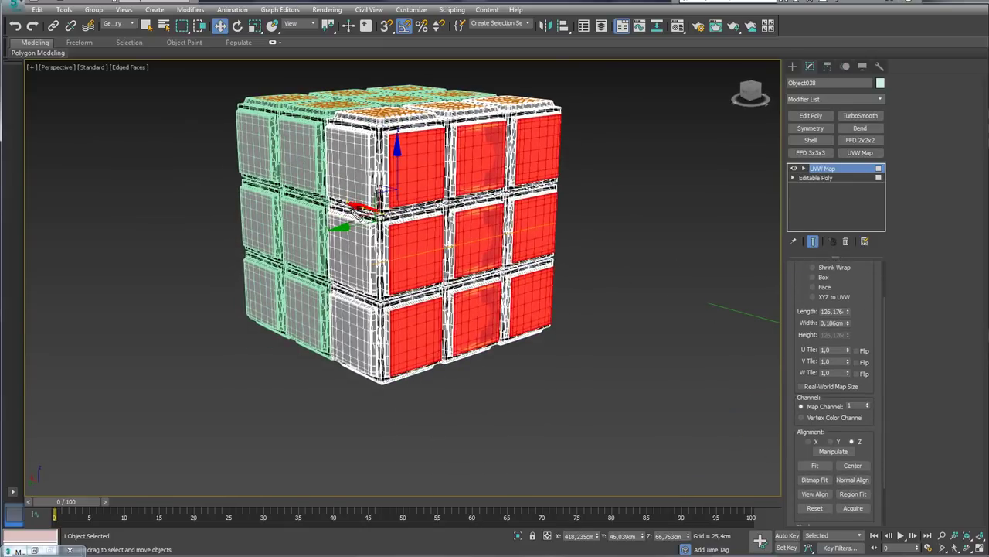
left_click(809, 441)
left_click(813, 466)
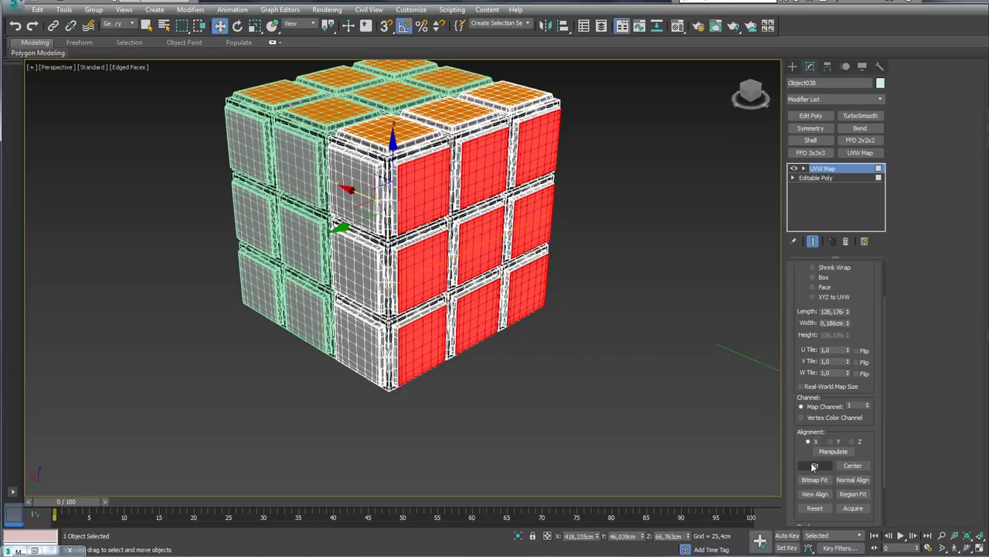
middle_click_drag(640, 374, 616, 367, "alt")
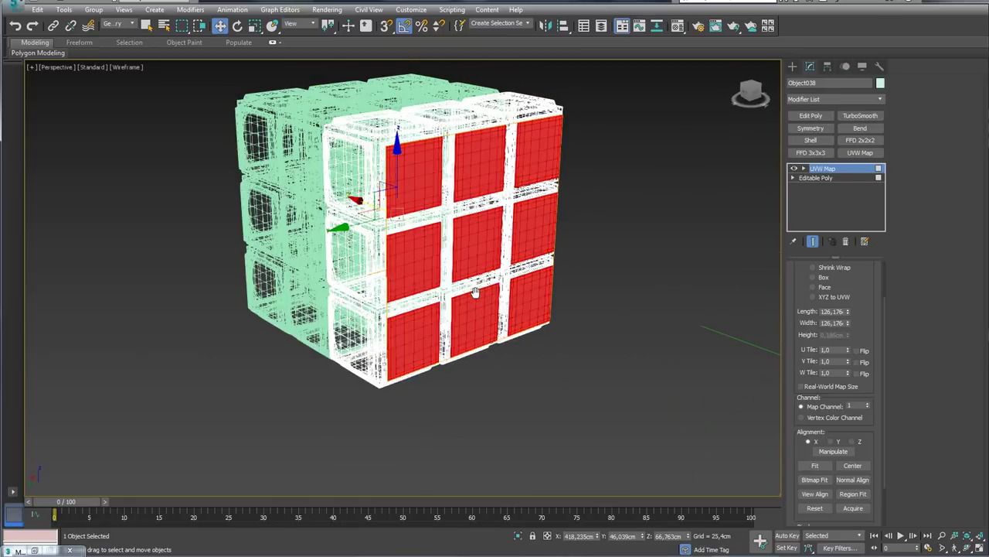
middle_click_drag(474, 292, 487, 312)
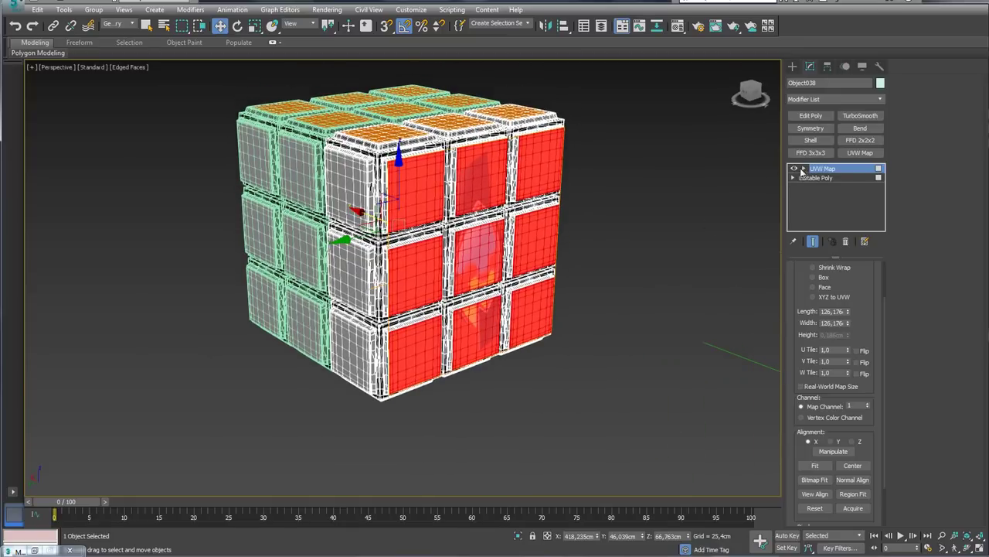
Rotate the UVW Map gizmo about 85° around X so the logo sits upright.
left_click(820, 178)
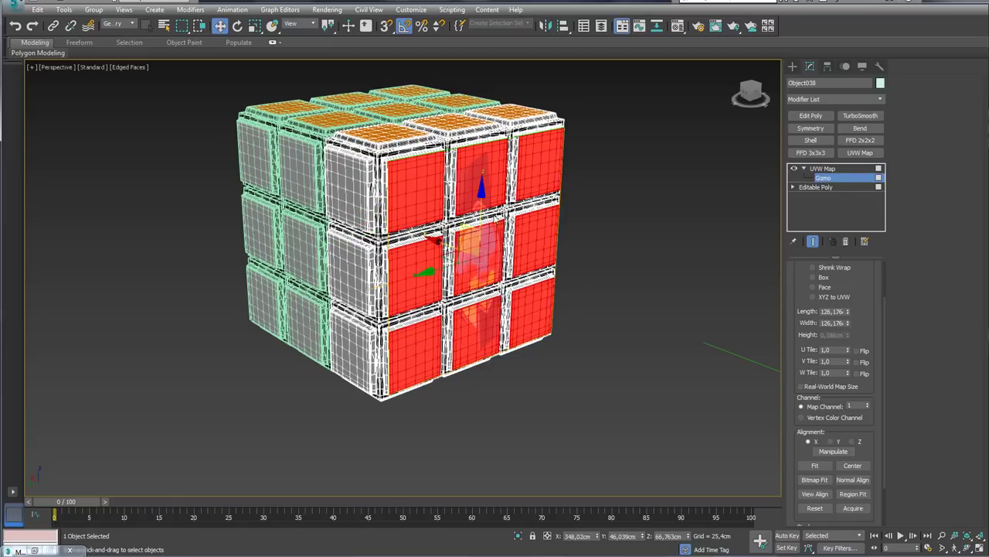
key("e")
left_click_drag(445, 227, 485, 194)
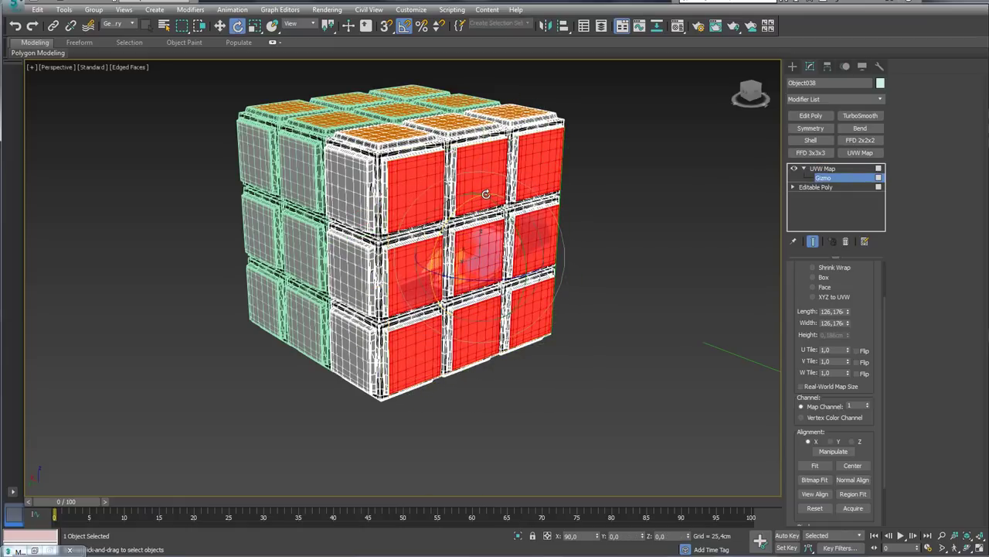
middle_click_drag(528, 262, 696, 232, "alt")
scroll(721, 228, "up", 3)
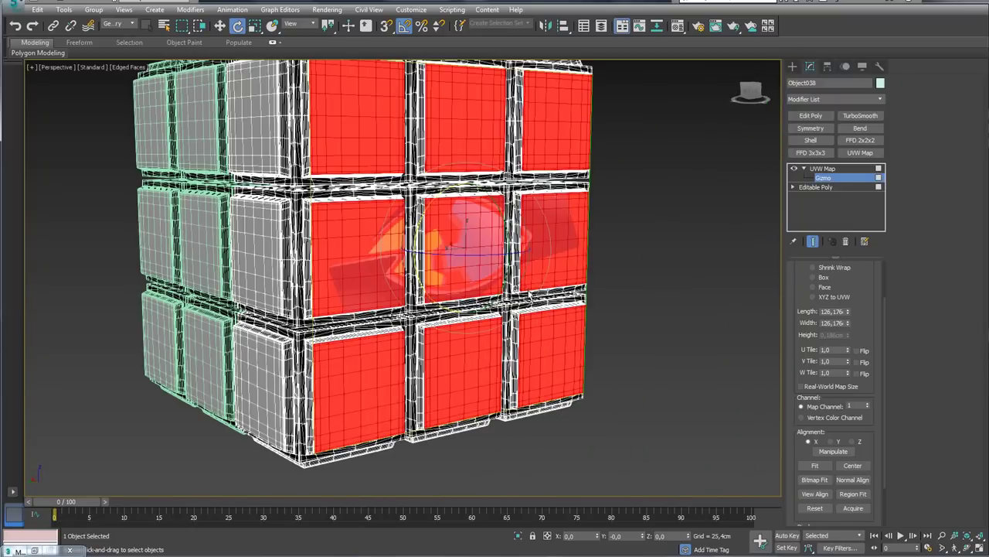
Collapse the mapping into the editable poly and switch to Element selection.
left_click(824, 168)
right_click(435, 231)
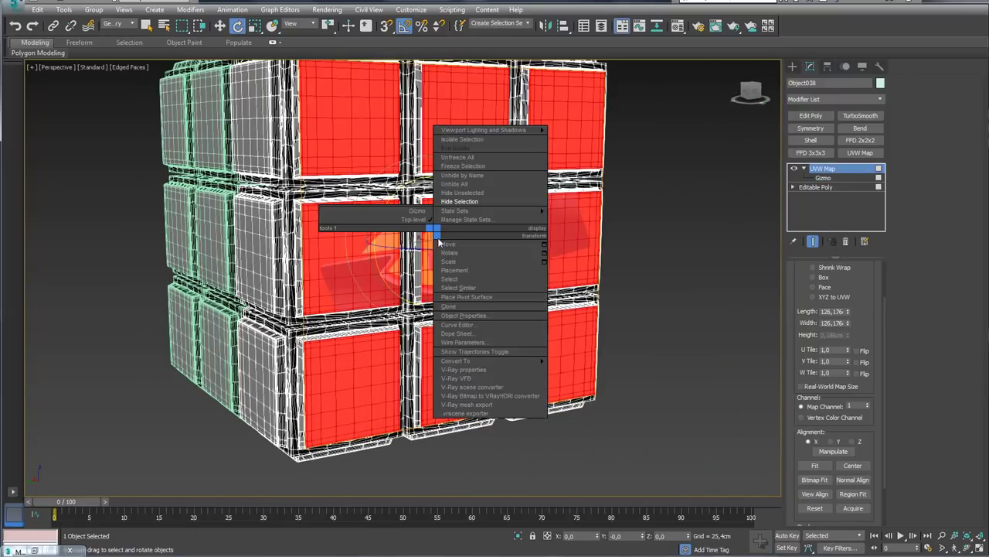
left_click(585, 369)
scroll(585, 369, "down", 3)
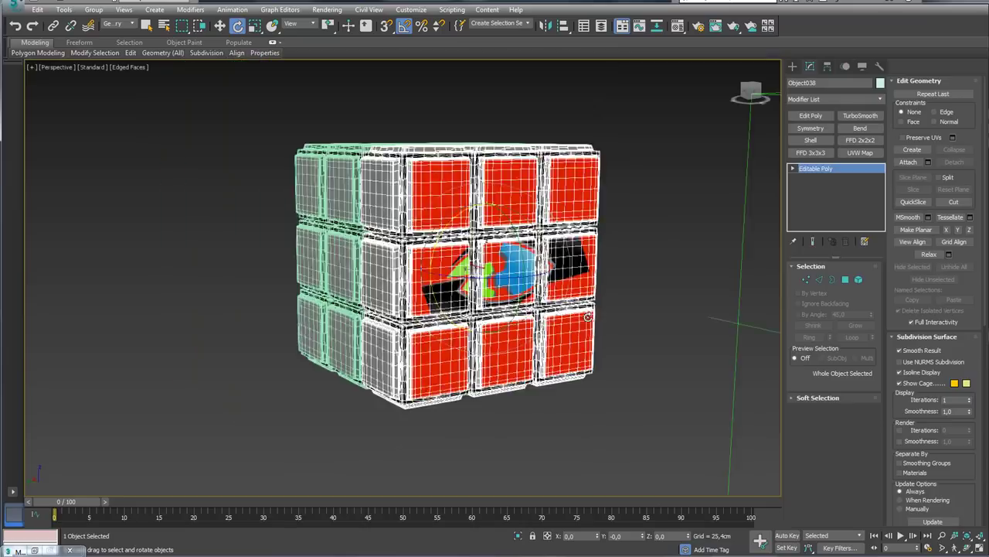
middle_click_drag(587, 363, 625, 337, "alt")
left_click(858, 279)
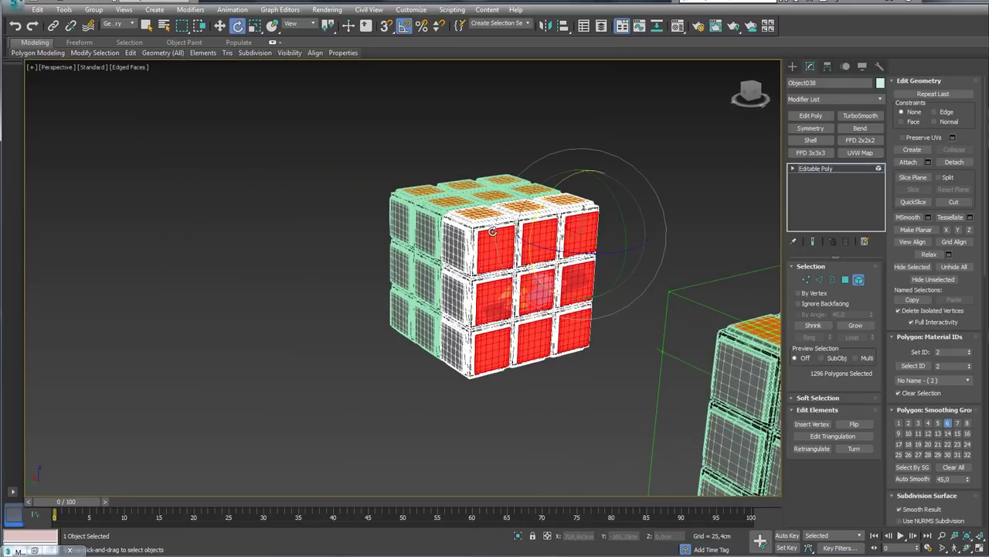
Detach the middle-right and bottom-right cubelets as separate objects.
left_click(492, 231)
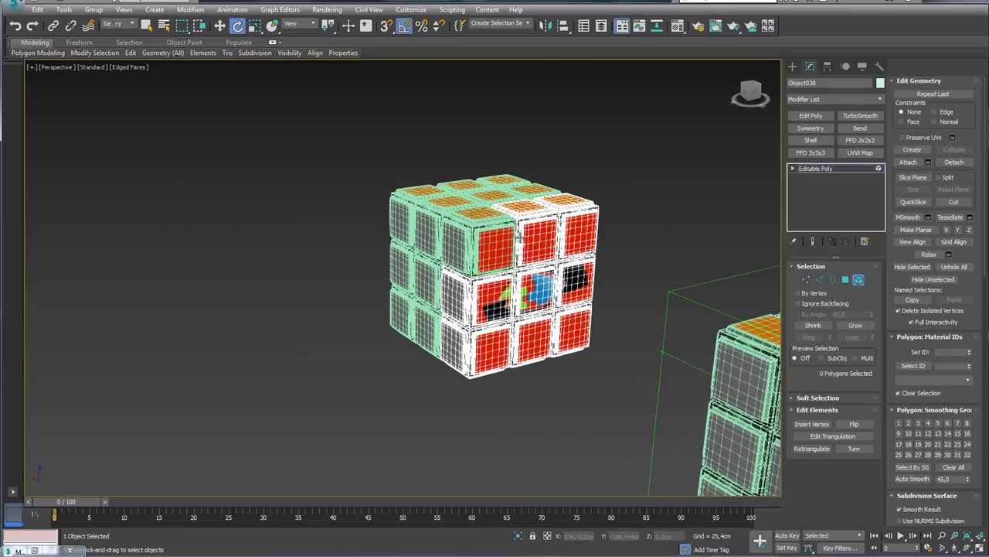
left_click(586, 223)
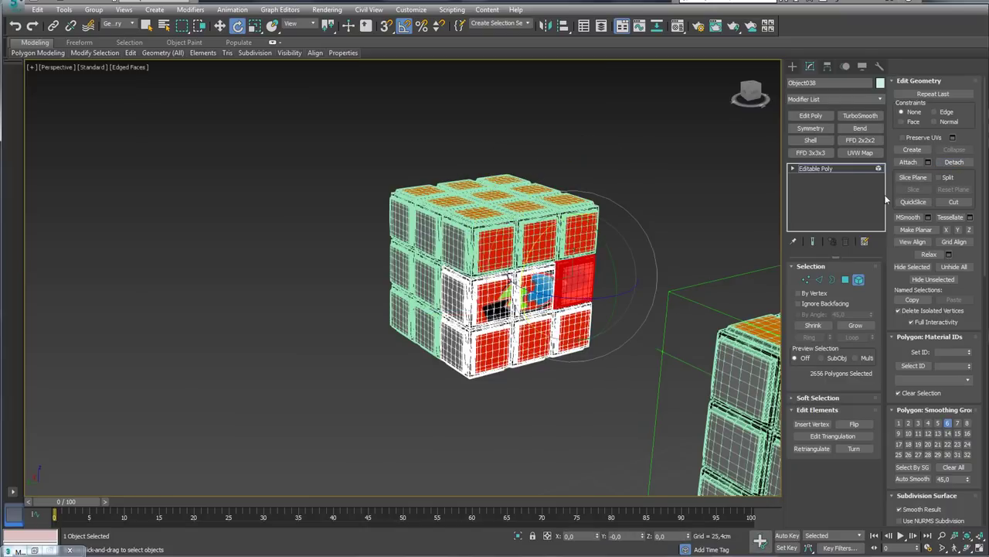
left_click(960, 164)
left_click(541, 333)
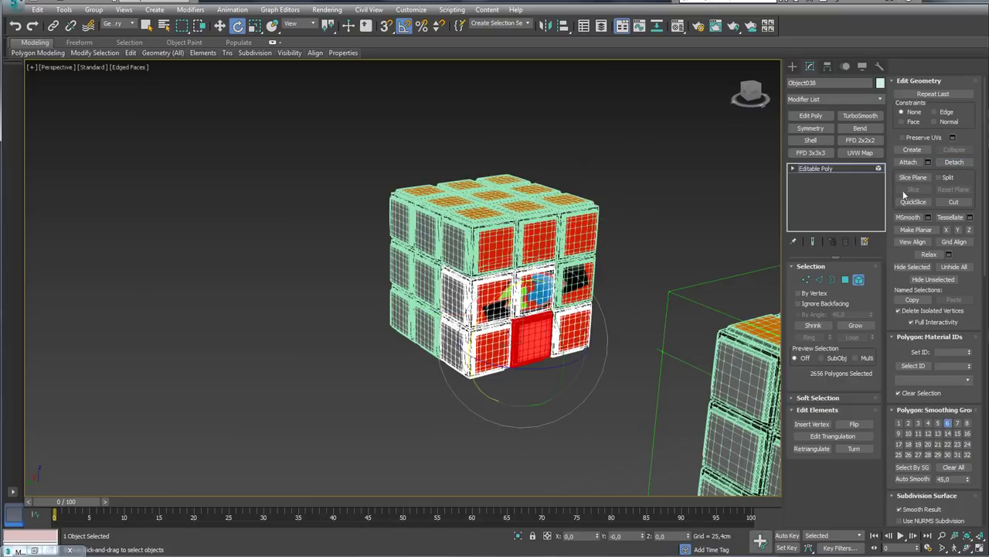
left_click(593, 328)
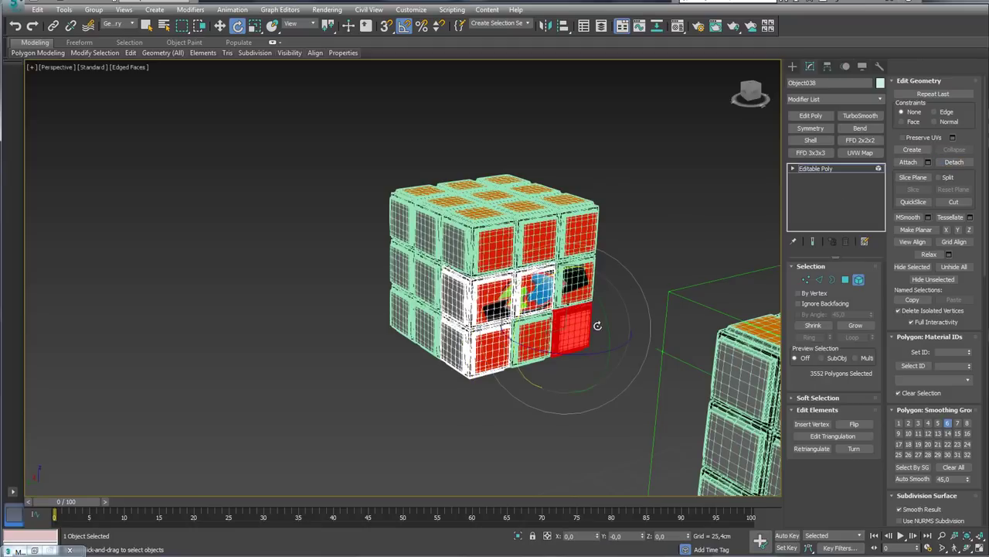
left_click(952, 157)
key("Return")
Detach the middle-left and bottom-left cubelets, exit polygon mode and select all cubelets.
left_click(475, 292)
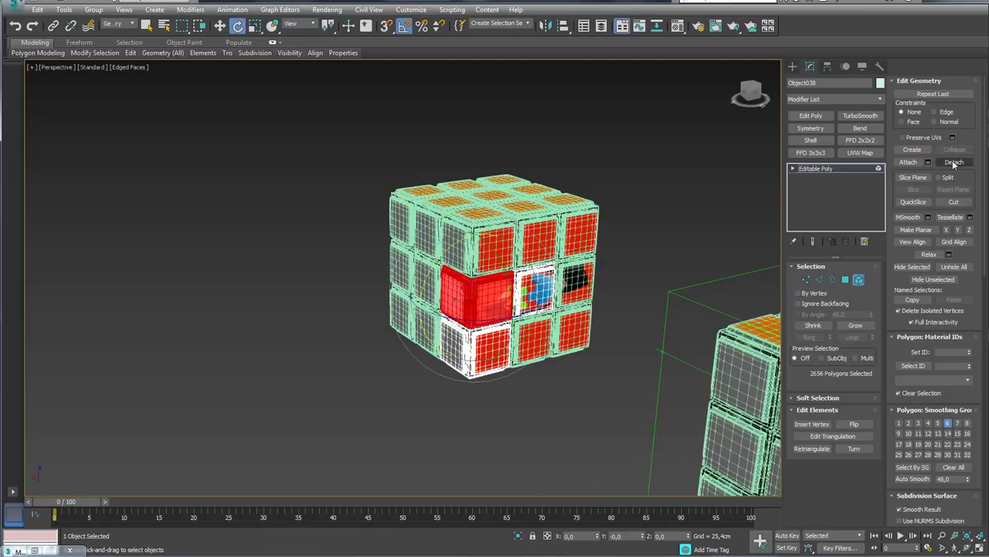
left_click(954, 162)
key("Return")
left_click(481, 350)
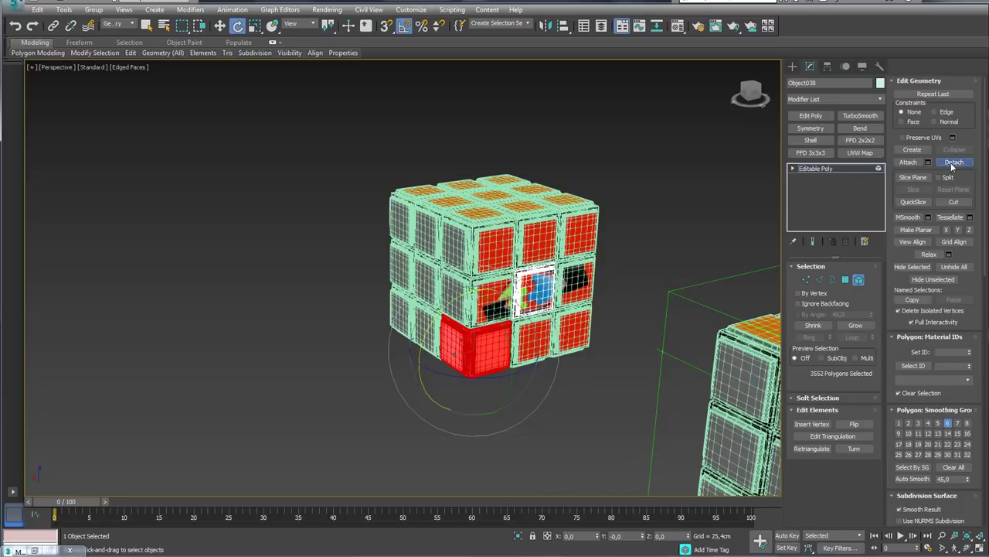
left_click(952, 163)
key("Return")
left_click(815, 168)
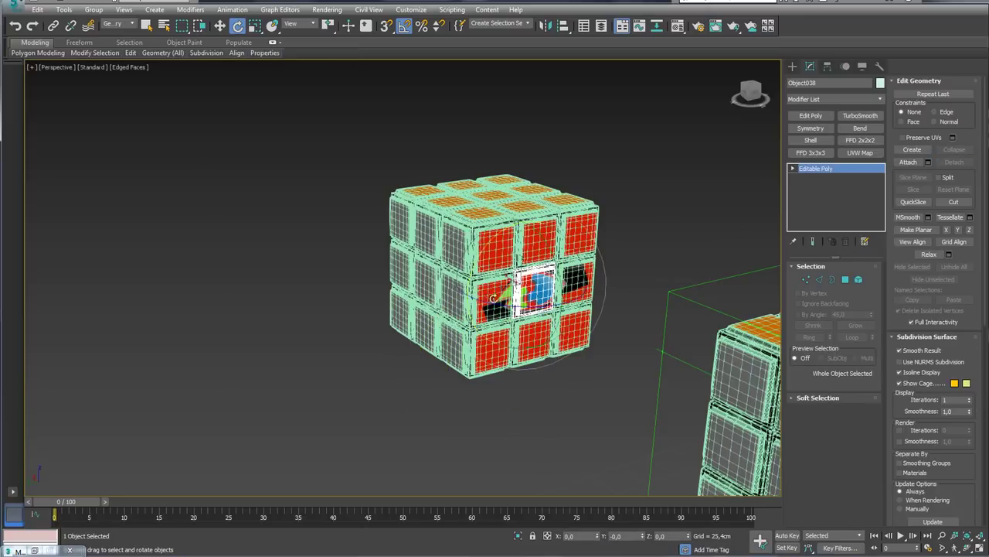
middle_click_drag(588, 340, 639, 359, "alt")
key("ctrl+a")
Freeze the transforms of all the selected cubelets.
middle_click_drag(596, 275, 550, 274, "alt")
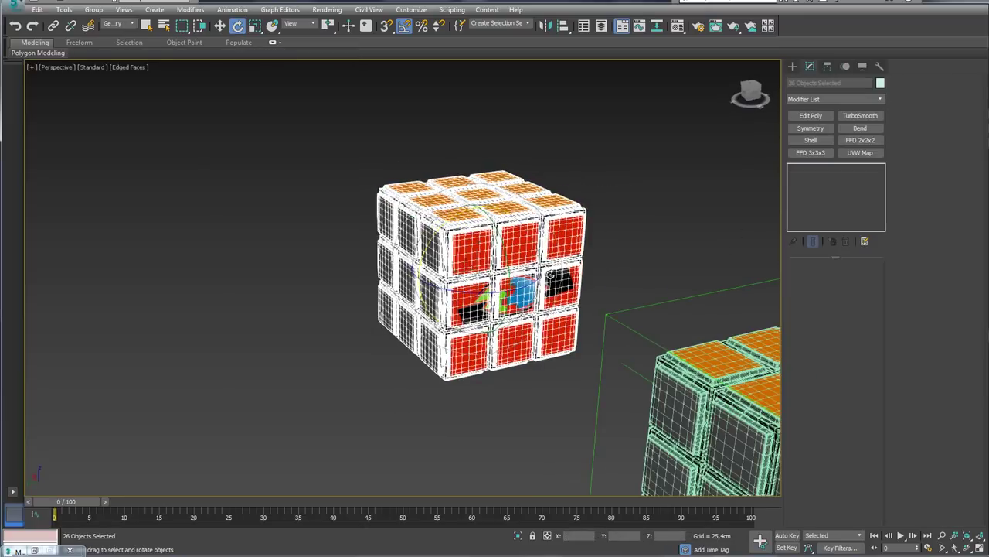
right_click(525, 230, "alt")
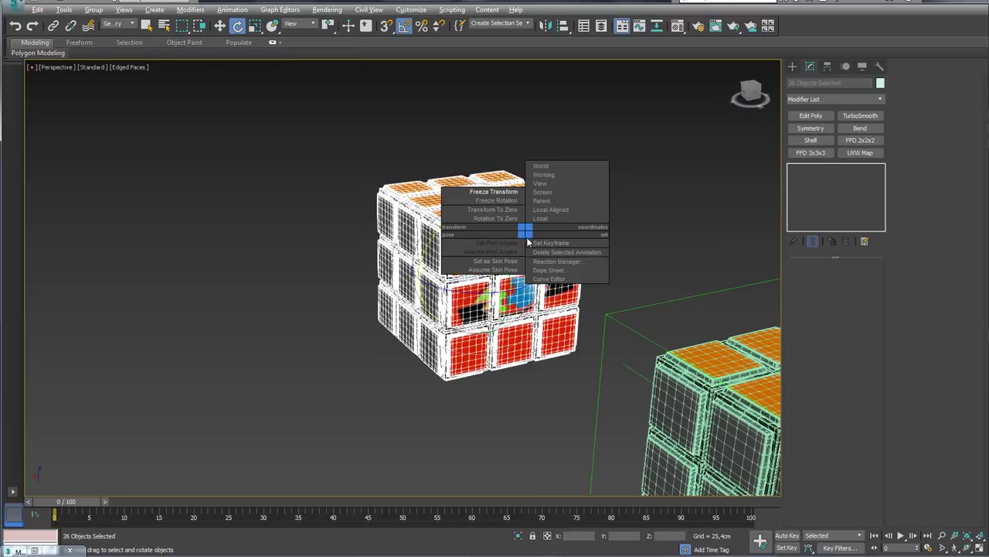
left_click(493, 193)
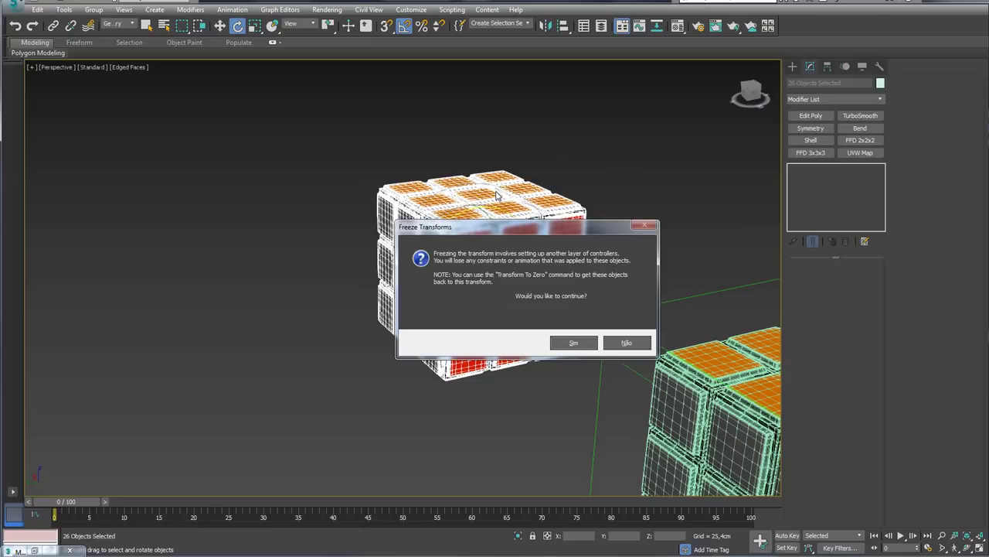
left_click(573, 342)
mouse_move(581, 347)
middle_mouse_down("alt")
mouse_move(459, 299)
mouse_move(473, 294)
middle_mouse_up("alt")
Create a Point helper and align it to the centre of the logo cube.
left_click(794, 66)
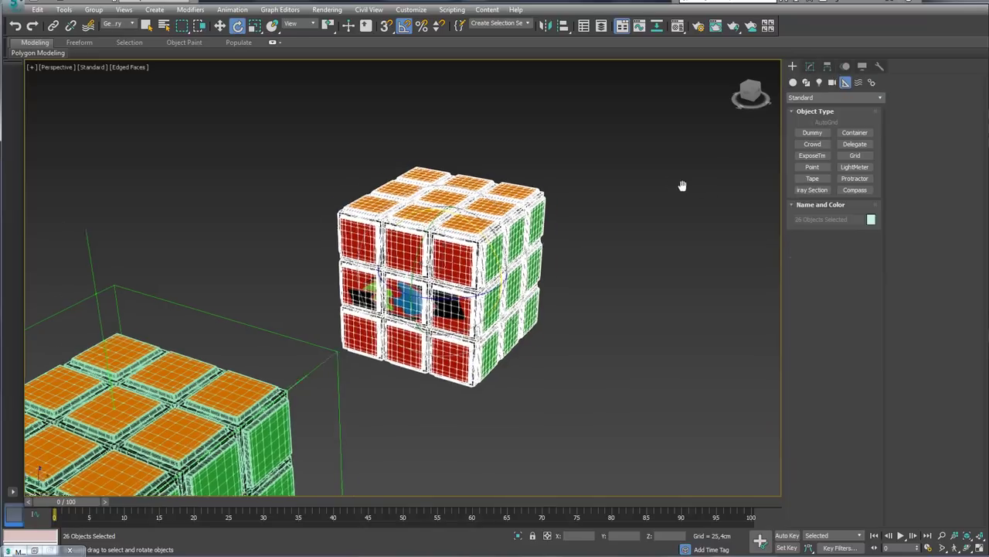
scroll(683, 186, "down", 3)
left_click(812, 166)
left_click(642, 328)
key("w")
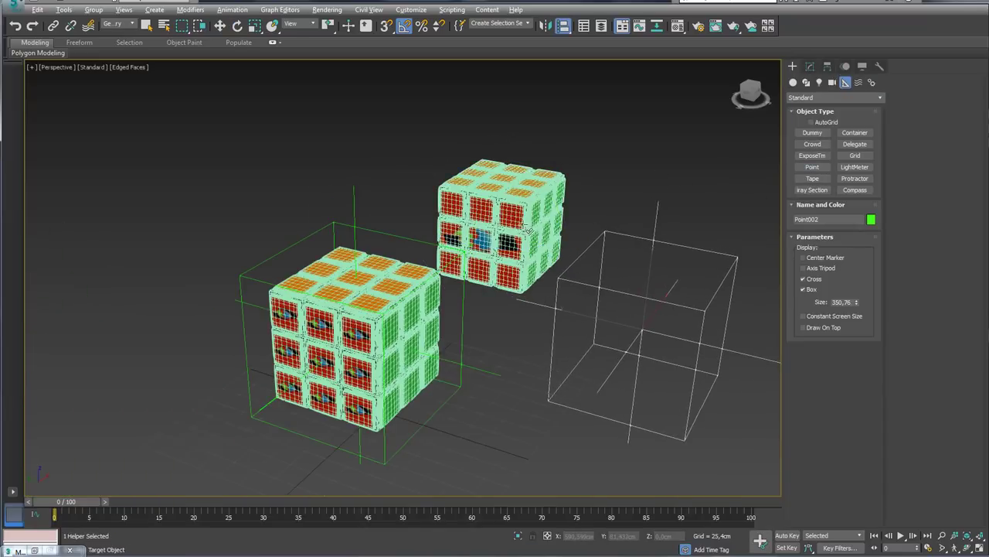
key("alt+a")
left_click(498, 232)
left_click(497, 369)
Select the logo cube's pieces and set the selection filter to All.
middle_click_drag(593, 270, 551, 304)
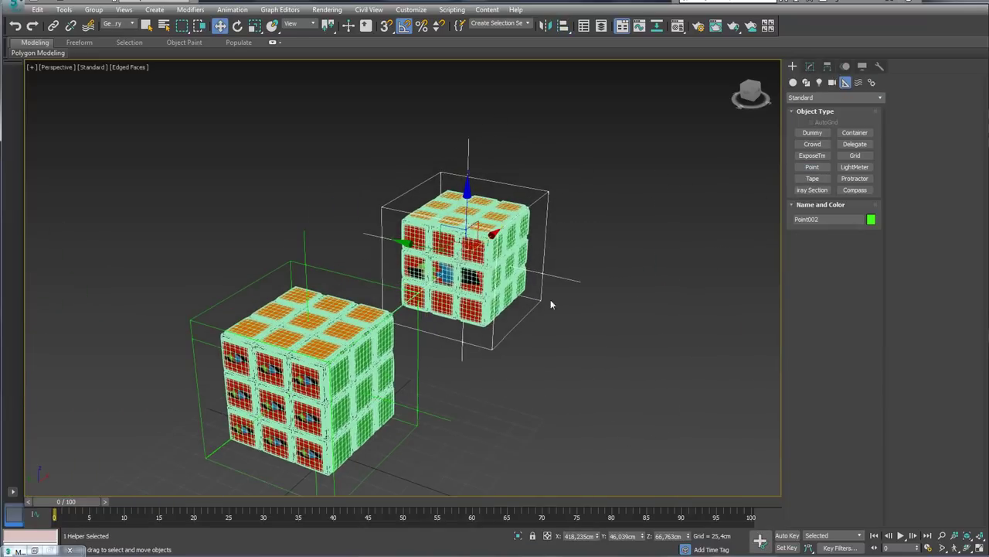
double_click(430, 199)
middle_click_drag(429, 200, 540, 346, "alt")
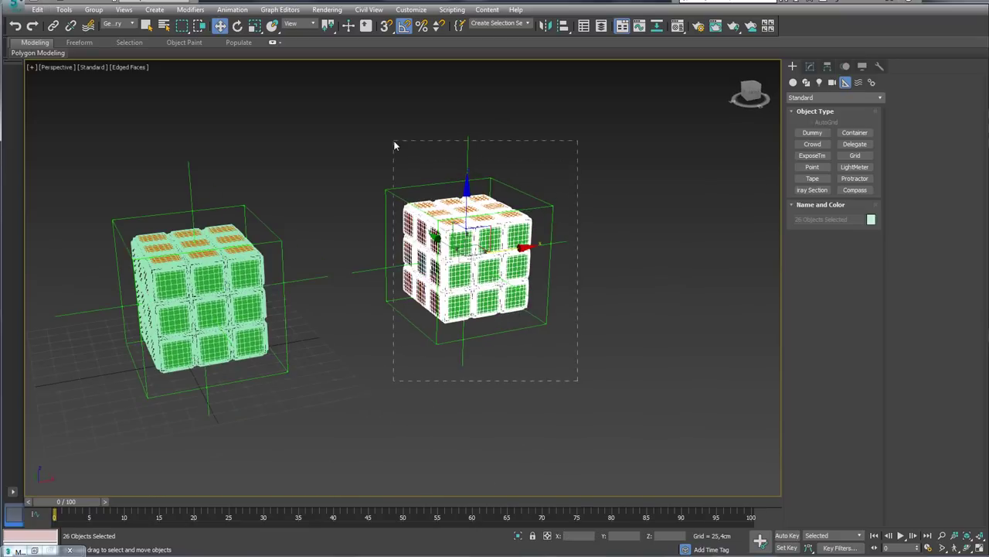
left_click(132, 24)
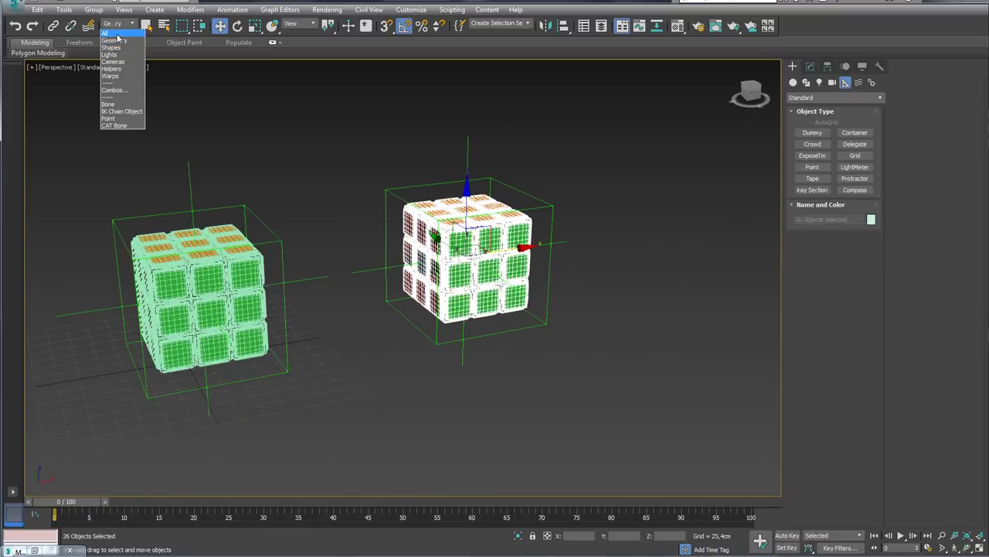
left_click(117, 34)
Link the cubelets to the point helper as their parent with Select and Link.
key("z")
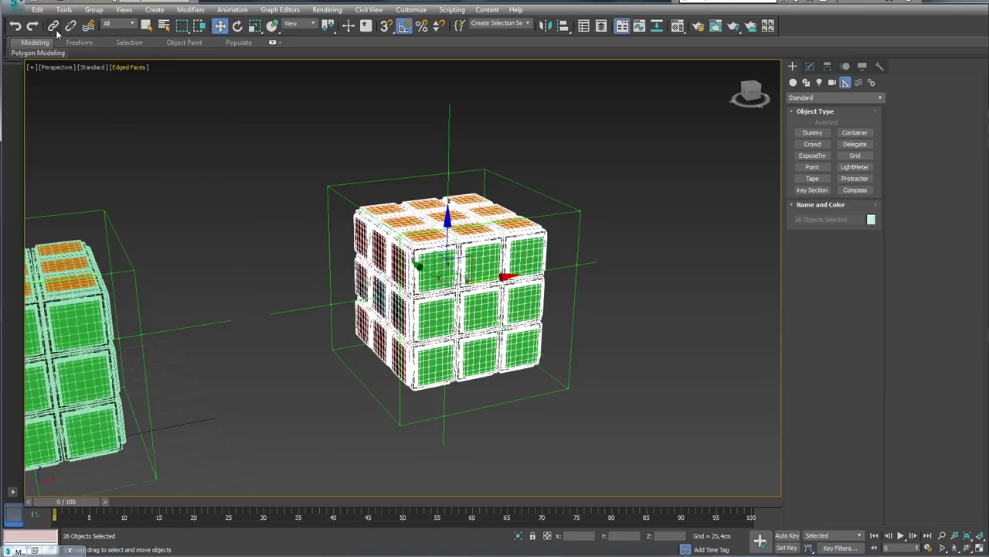
left_click(54, 27)
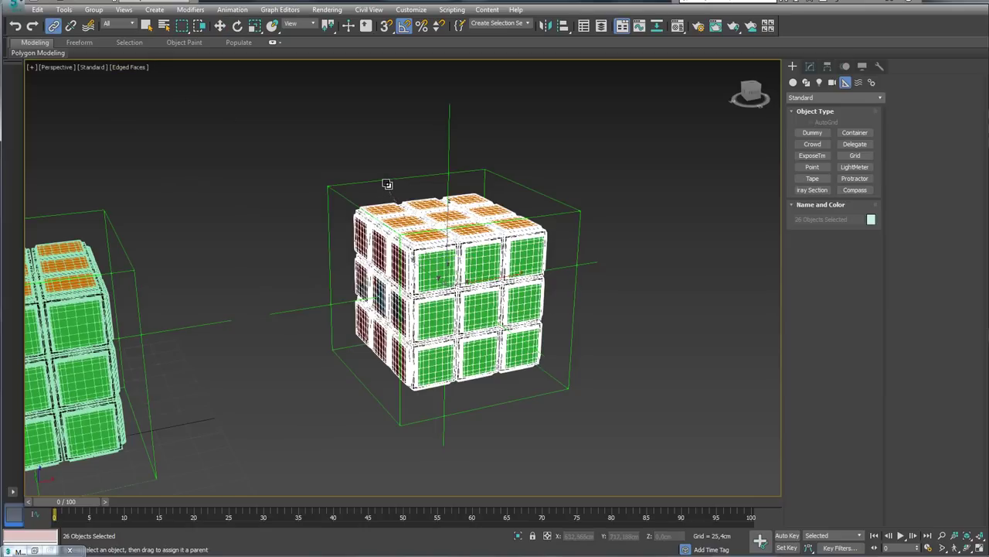
middle_click_drag(441, 210, 299, 110, "alt")
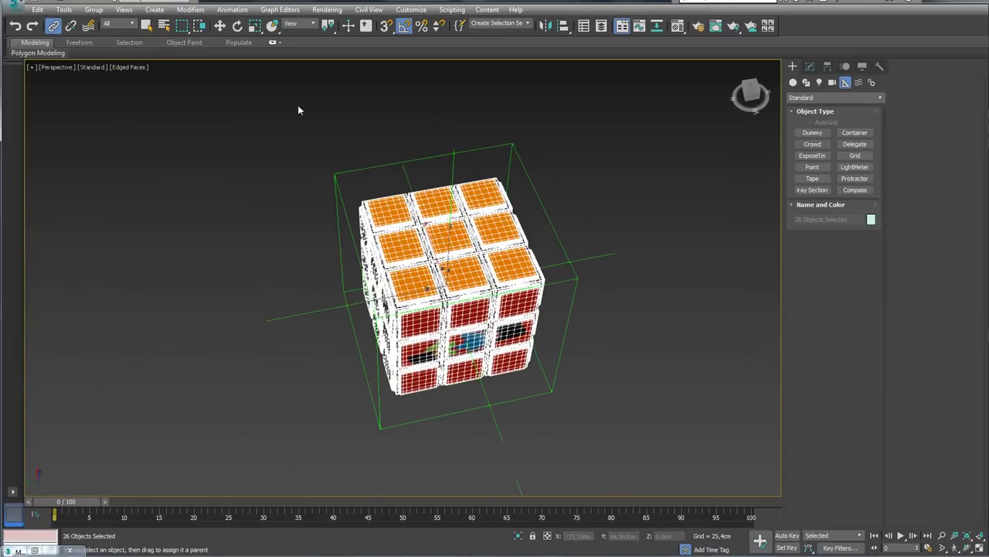
Restrict the selection filter to Geometry, check the cube from several angles, and deselect all.
left_click(130, 26)
left_click(124, 38)
middle_click_drag(379, 171, 336, 163, "alt")
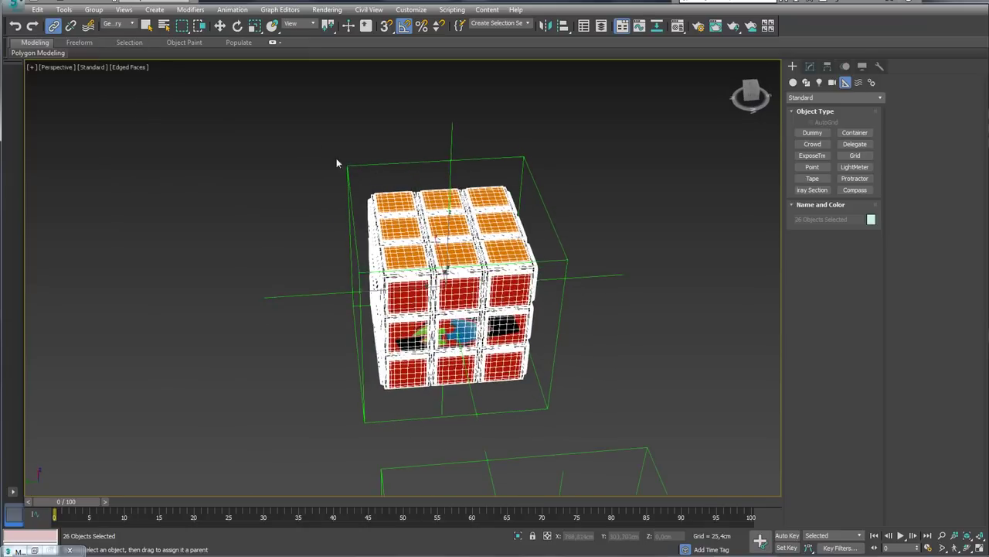
mouse_move(467, 340)
middle_mouse_down("alt")
mouse_move(545, 286)
mouse_move(468, 333)
mouse_move(454, 361)
mouse_move(487, 429)
middle_mouse_up("alt")
mouse_move(541, 393)
middle_mouse_down("alt")
mouse_move(544, 384)
mouse_move(488, 395)
middle_mouse_up("alt")
scroll(542, 386, "down", 5)
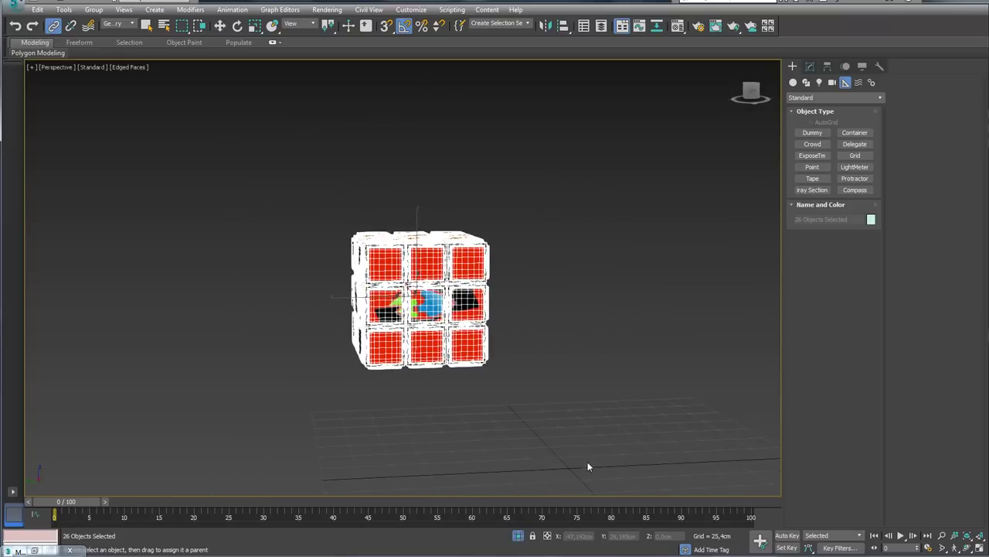
left_click(629, 430)
Turn on Auto Key and bring the cube's red side to face the view.
left_click(787, 535)
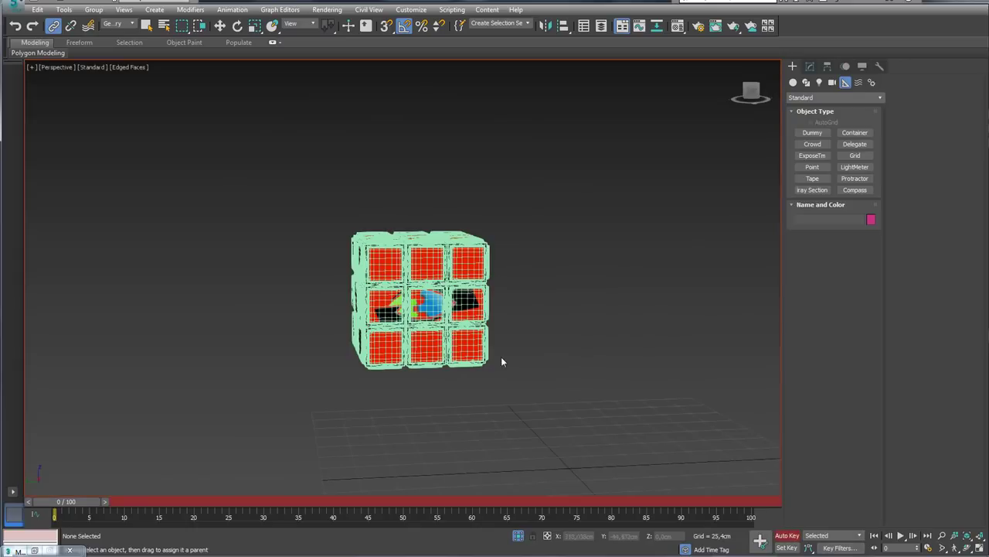
middle_click_drag(501, 357, 471, 352, "alt")
double_click(406, 395)
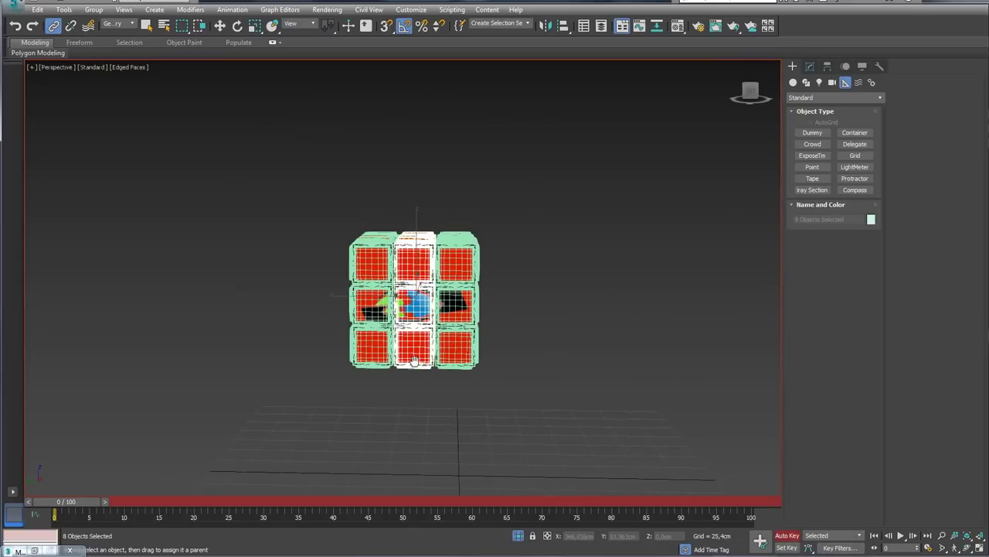
middle_click_drag(406, 395, 421, 383)
key("ctrl+a")
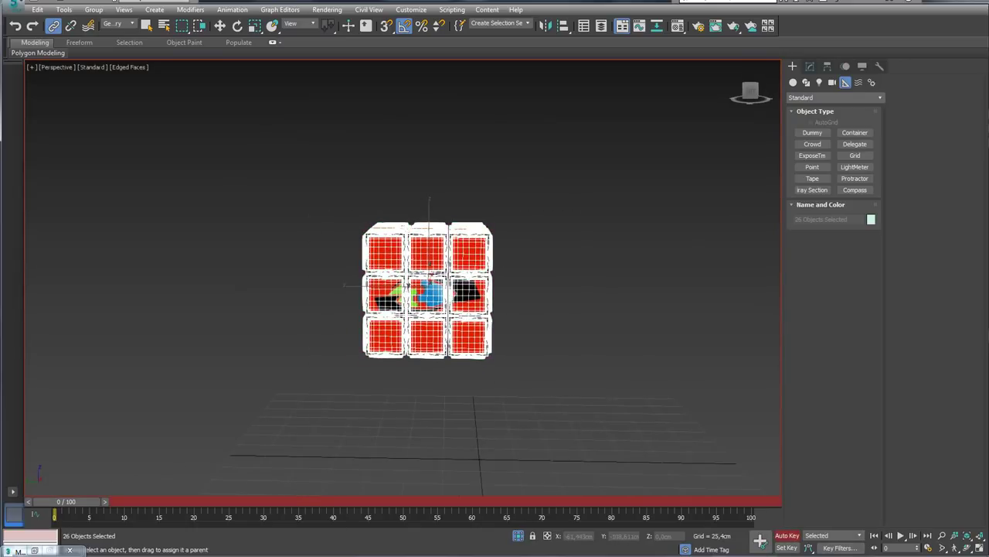
At frame 10, rotate the middle column of cubelets 90° to reveal orange.
left_click_drag(94, 501, 126, 503)
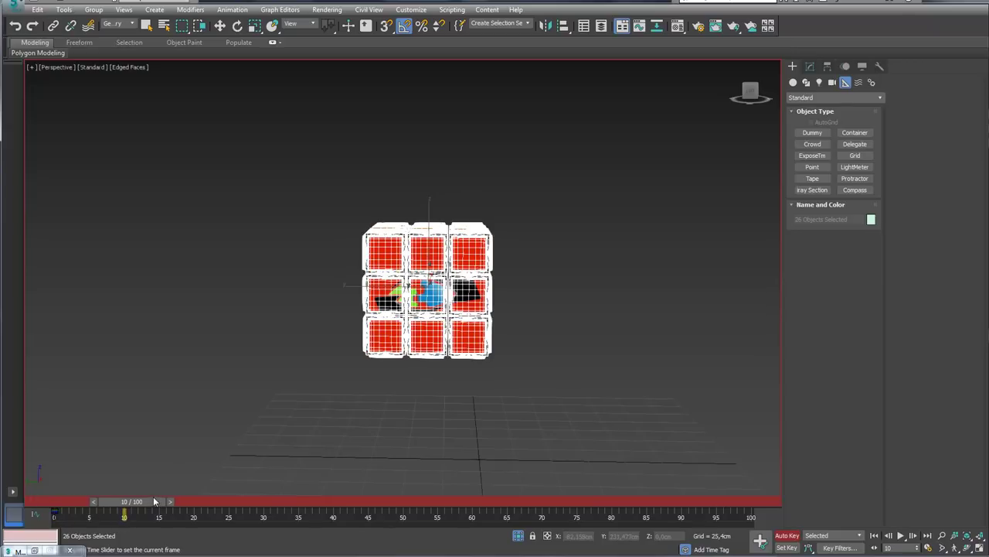
scroll(455, 357, "up", 5)
scroll(462, 378, "down", 3)
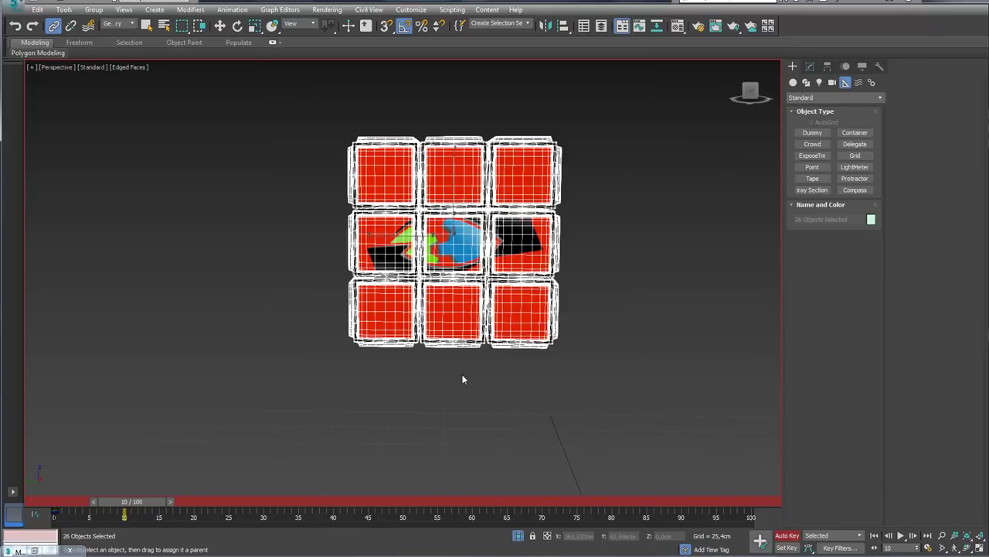
left_click_drag(452, 99, 458, 362)
key("e")
left_click_drag(456, 198, 452, 246)
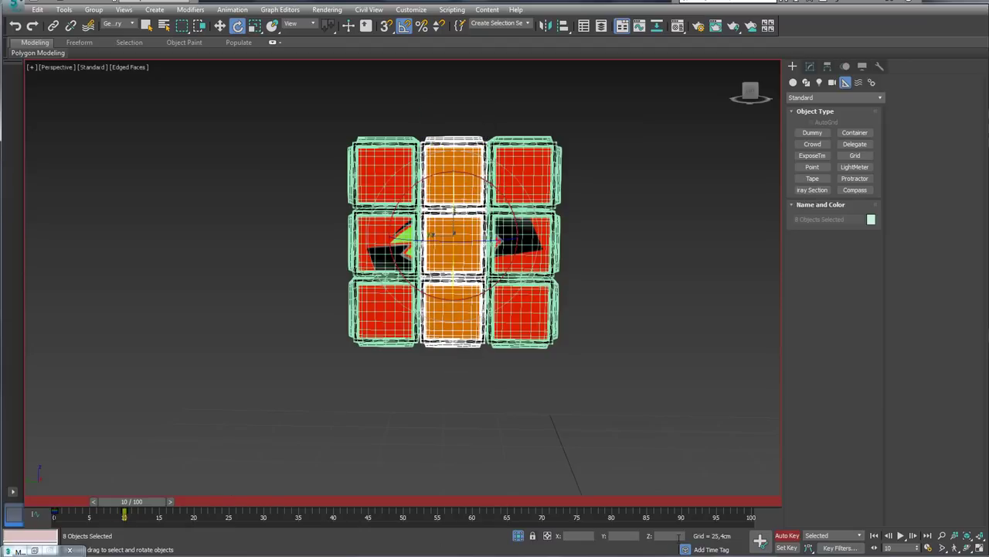
At frame 20, rotate the bottom row 90°, then inspect the turned layers.
key("ctrl+a")
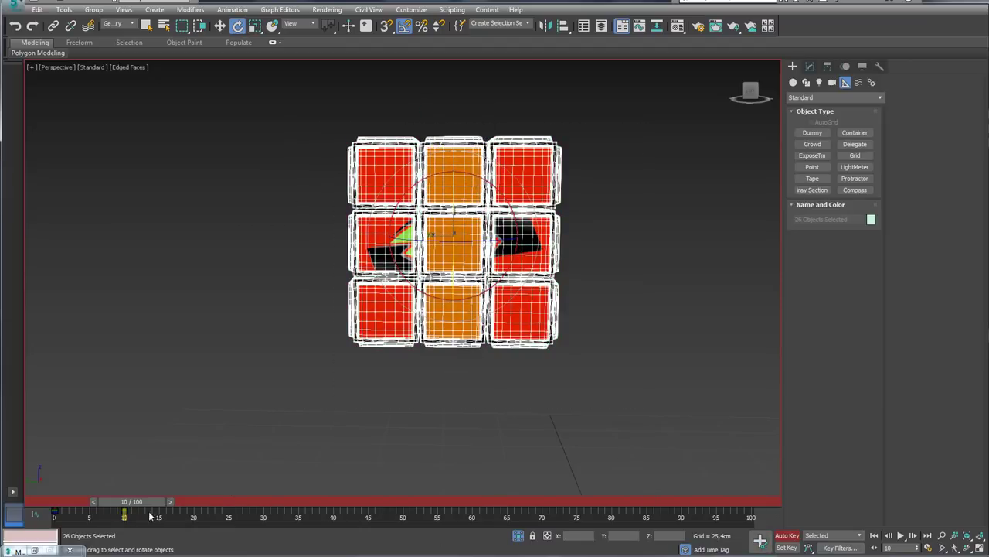
left_click_drag(152, 516, 177, 508)
key("e")
left_click(406, 246)
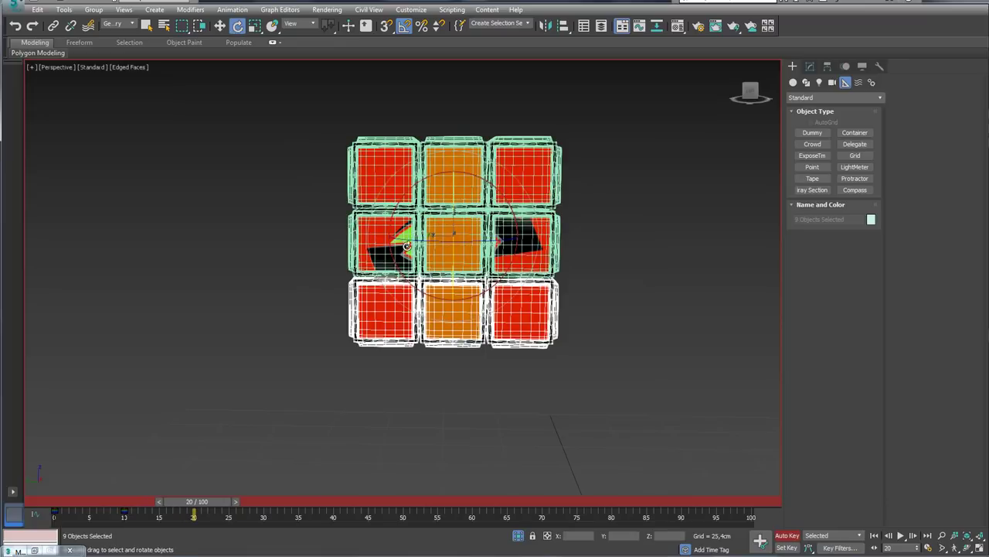
left_click_drag(420, 237, 468, 249)
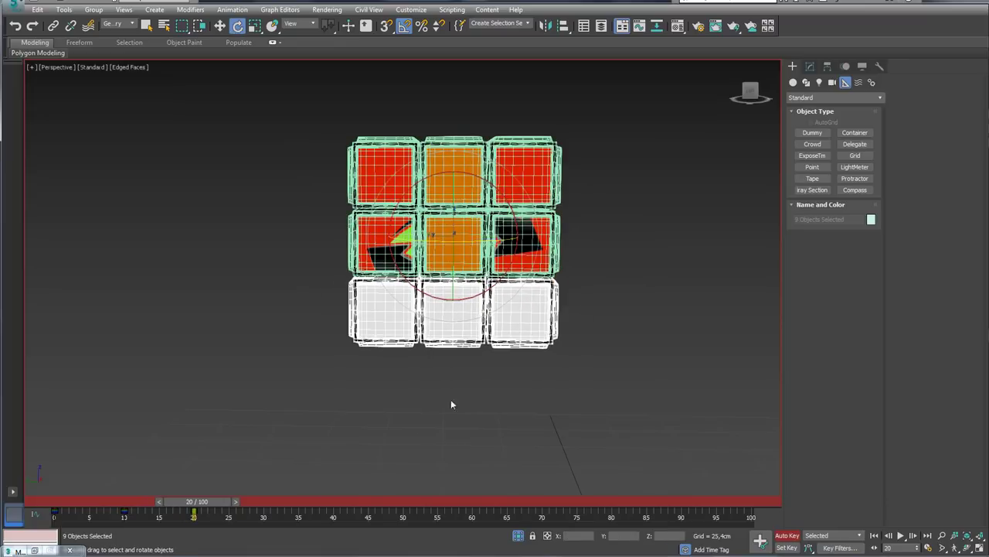
left_click_drag(668, 417, 247, 88)
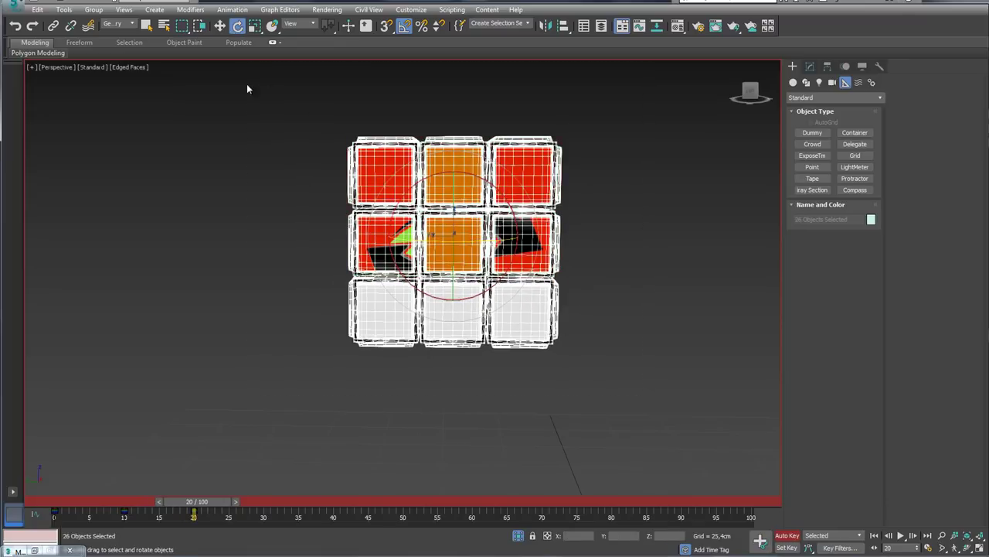
scroll(227, 248, "up", 3)
middle_click_drag(227, 248, 288, 225, "alt")
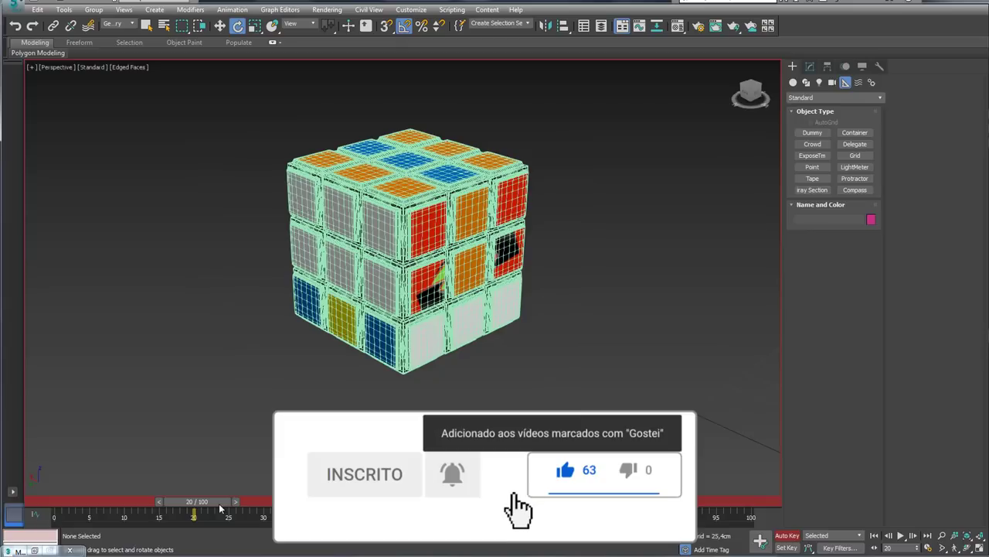
Return to frame 0, turn off Auto Key, and scrub the timeline to preview the turns.
left_click_drag(197, 501, 65, 501)
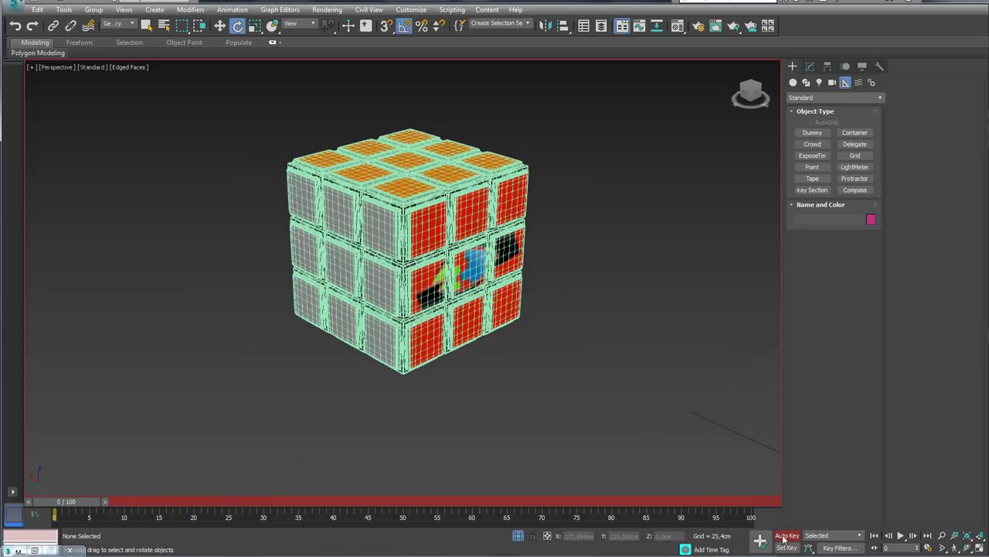
left_click(785, 536)
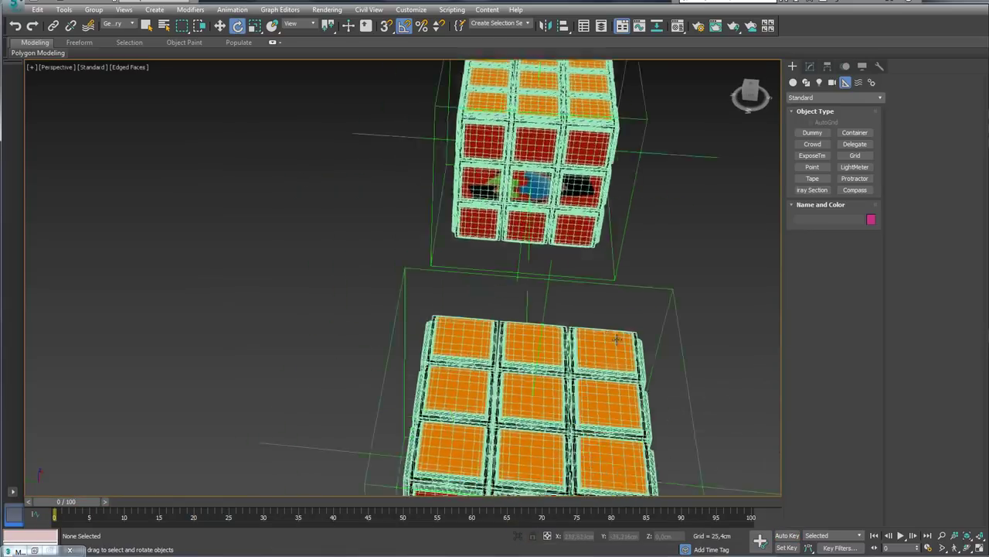
mouse_move(678, 380)
middle_mouse_down("alt")
mouse_move(561, 301)
mouse_move(535, 304)
mouse_move(503, 283)
mouse_move(539, 310)
middle_mouse_up("alt")
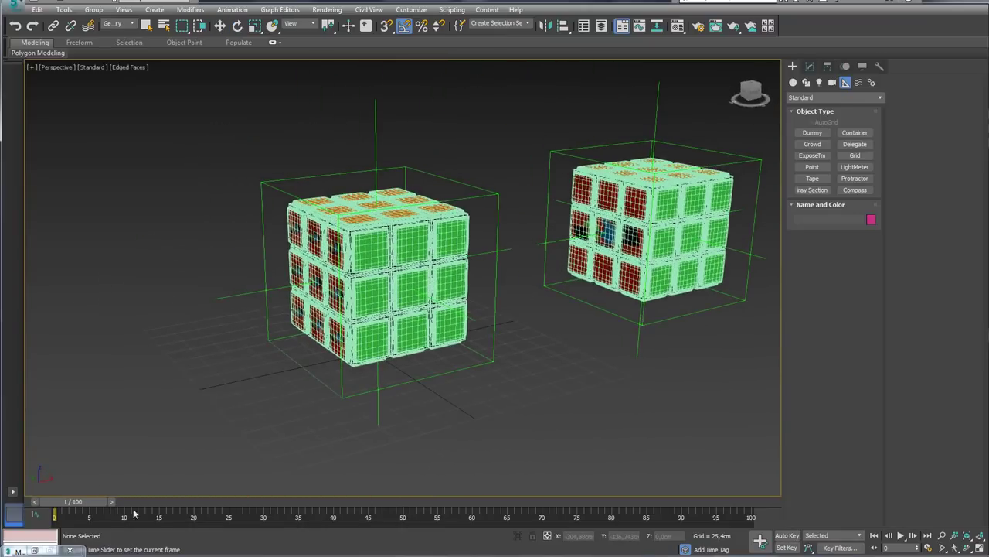
left_click_drag(97, 496, 569, 521)
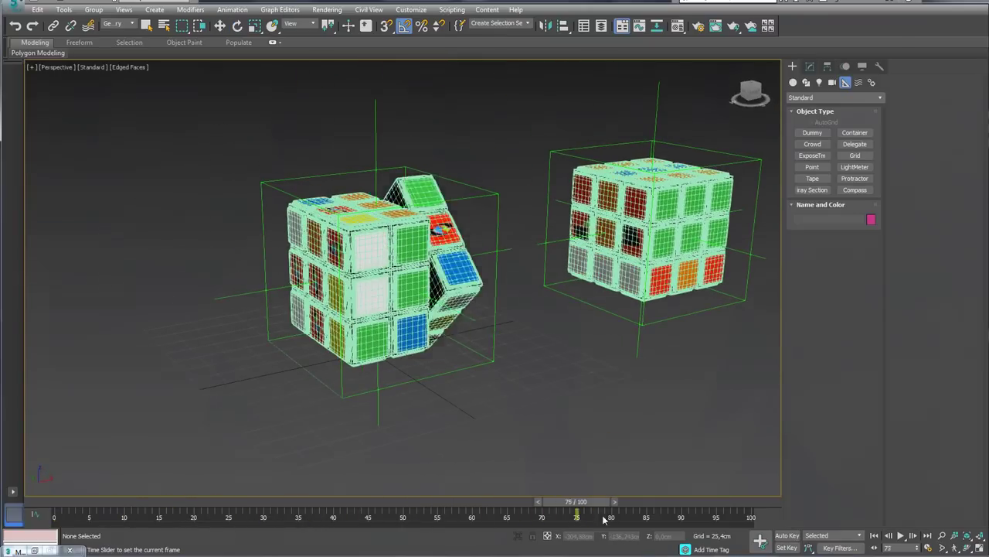